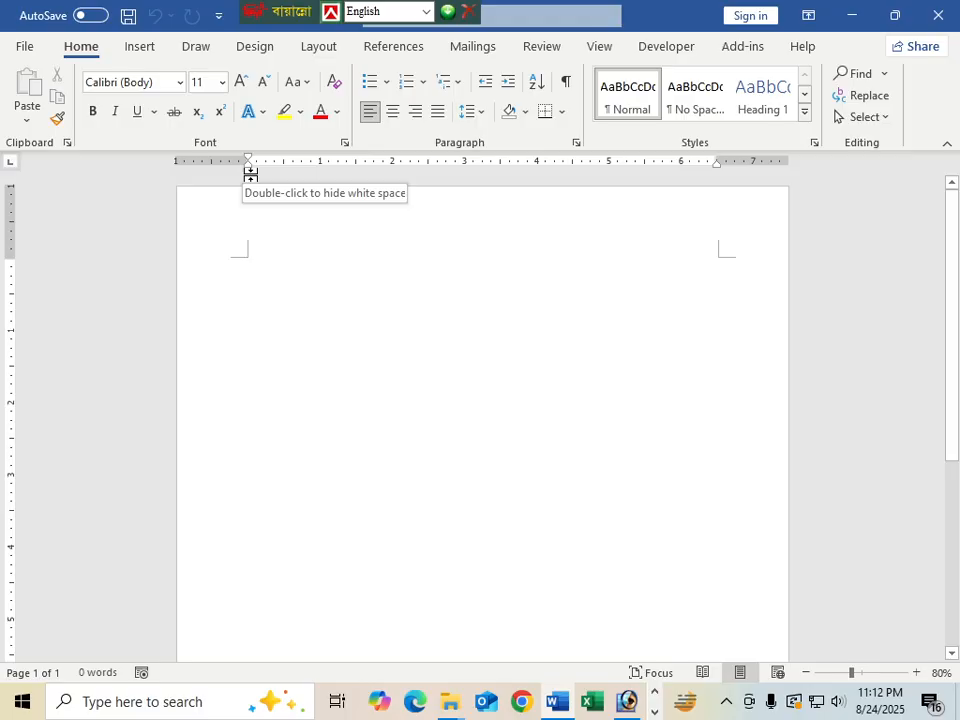
Draw a tall rectangle down the page's left side, stretched to the bottom edge
scroll(326, 289, "down", 2)
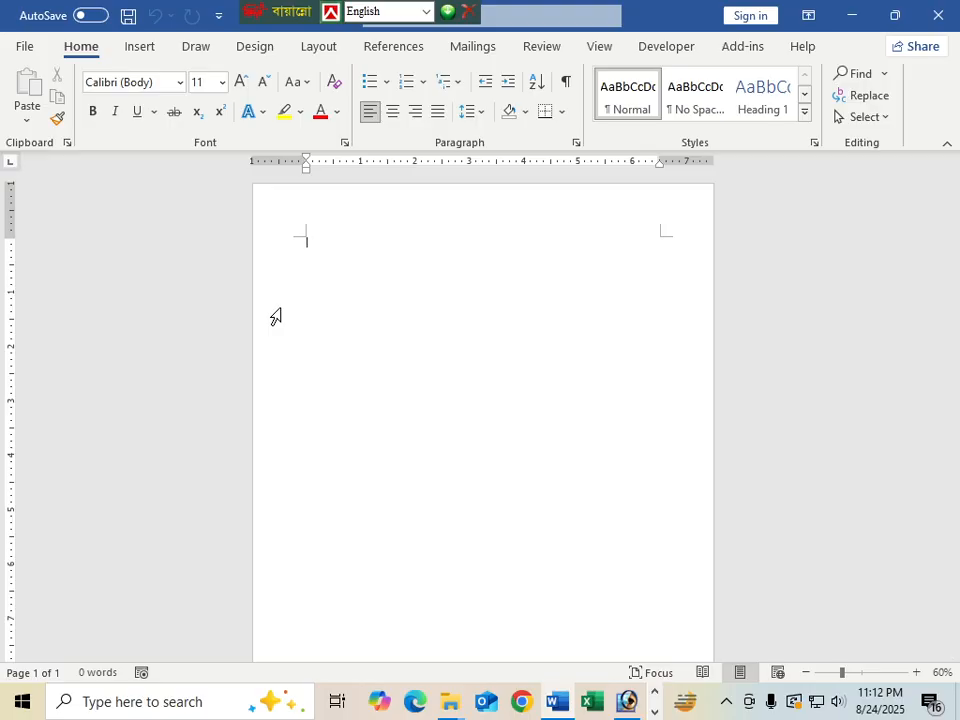
left_click(140, 47)
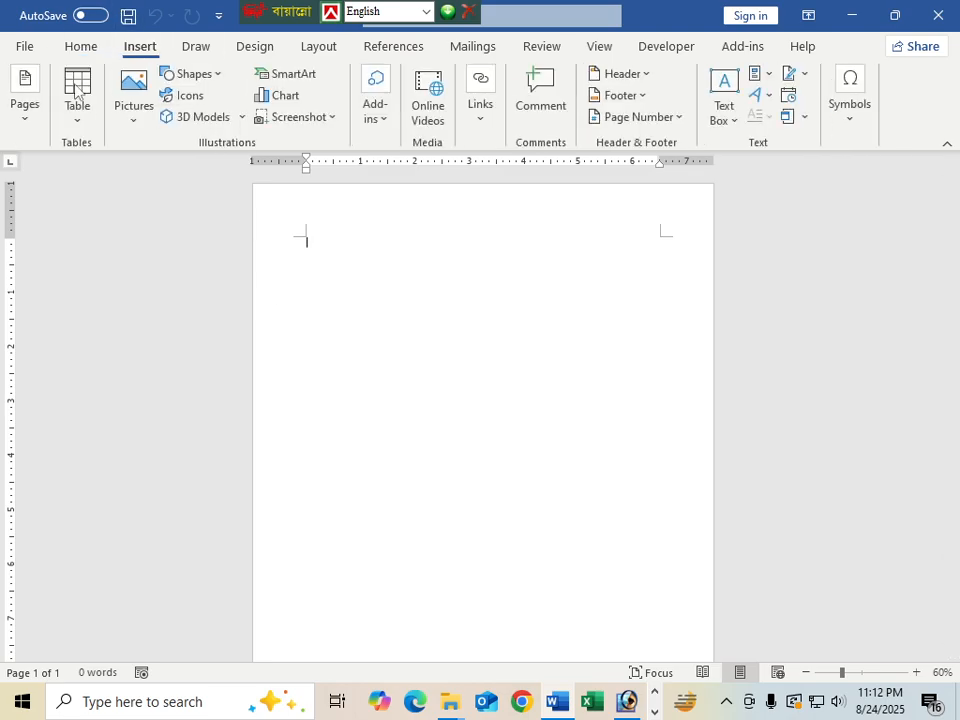
left_click(216, 74)
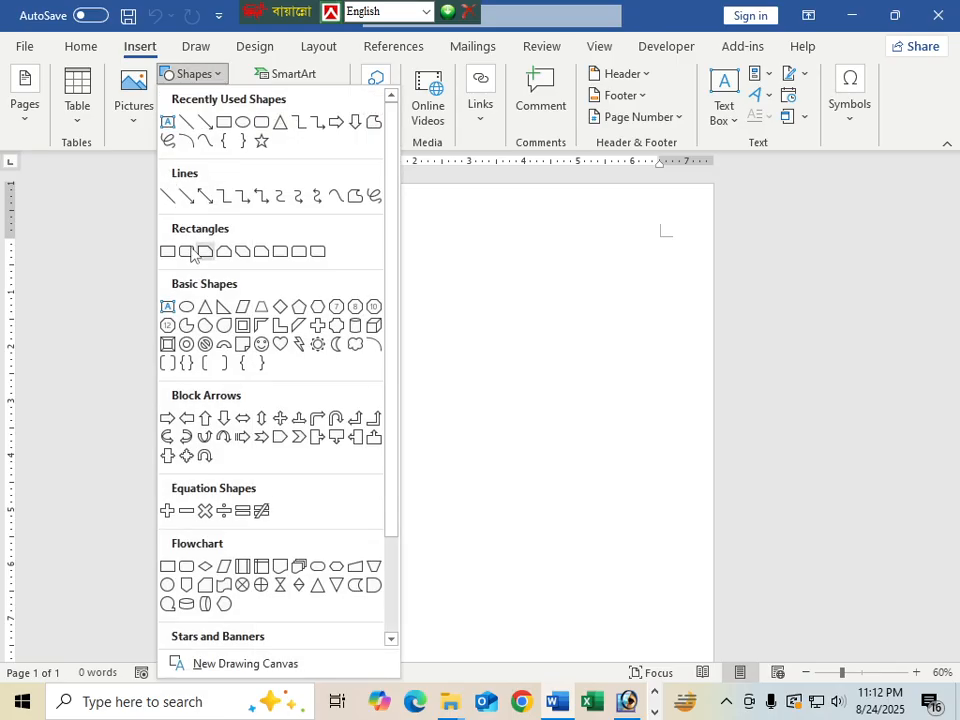
left_click(223, 121)
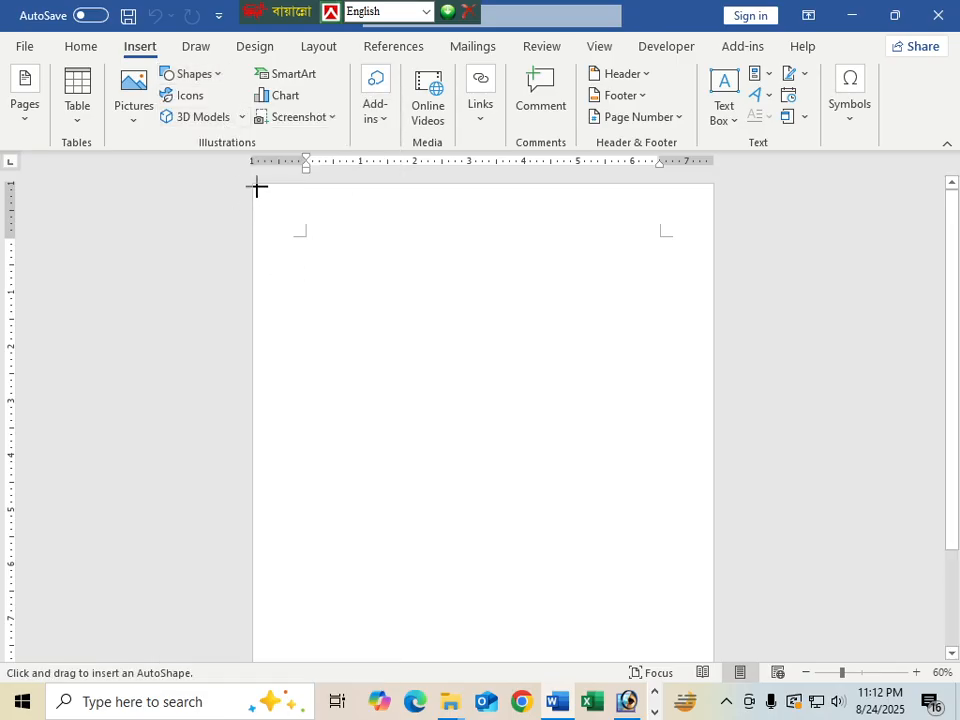
left_click_drag(255, 187, 421, 662)
scroll(369, 566, "down", 2)
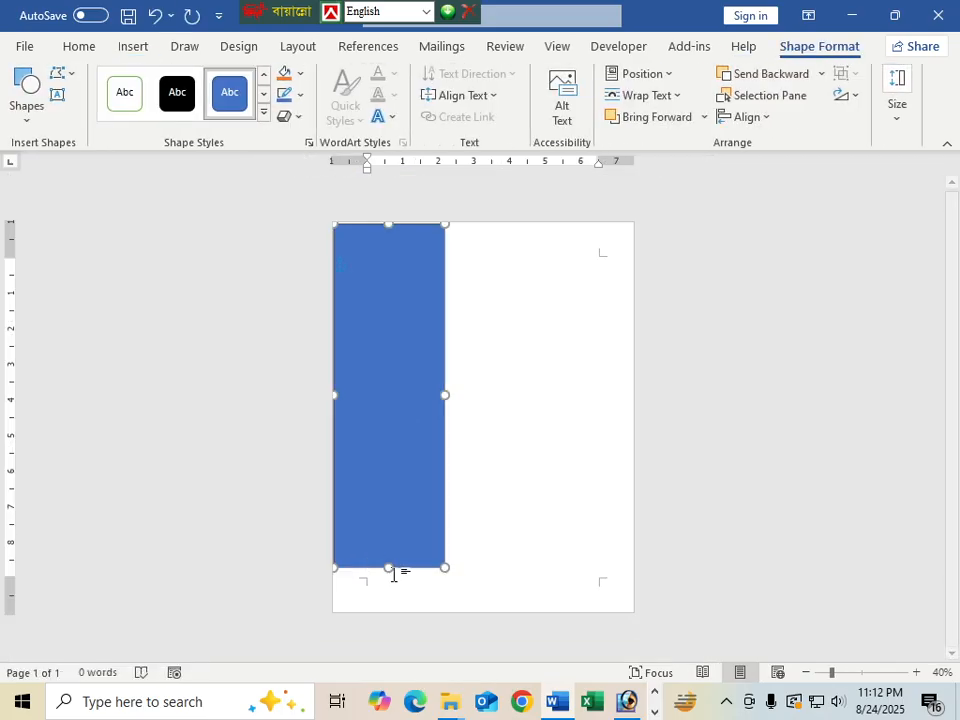
left_click_drag(391, 568, 386, 615)
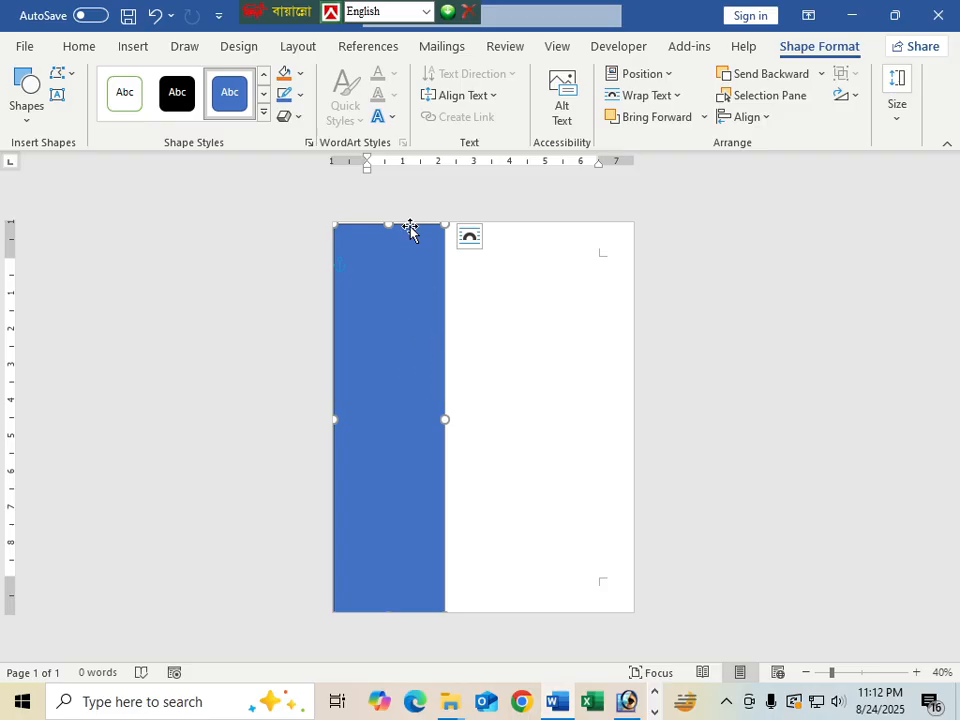
Fill the rectangle black and remove its outline
left_click(299, 73)
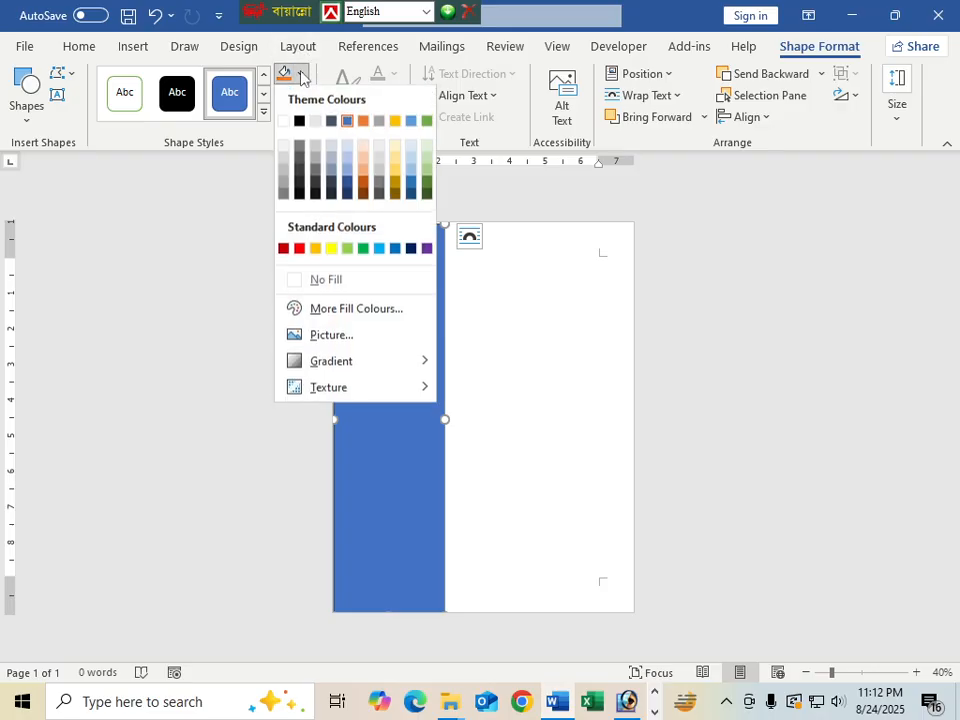
left_click(300, 122)
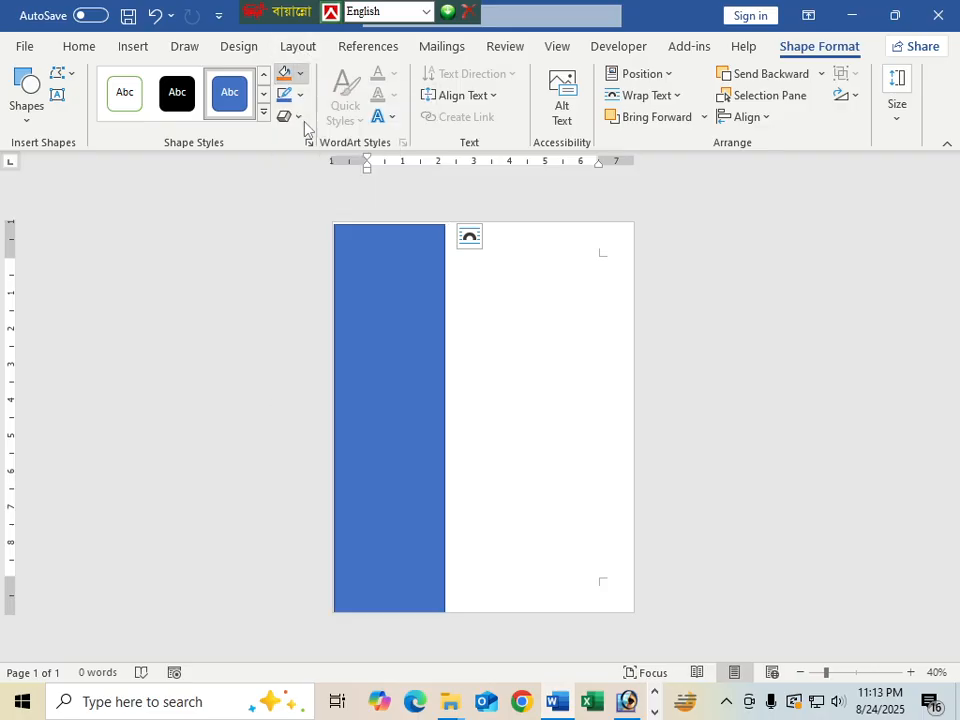
left_click(299, 95)
left_click(320, 303)
Stretch the black bar up to the page top and widen it slightly
left_click(545, 318)
left_click(424, 336)
scroll(429, 354, "up", 2, "ctrl")
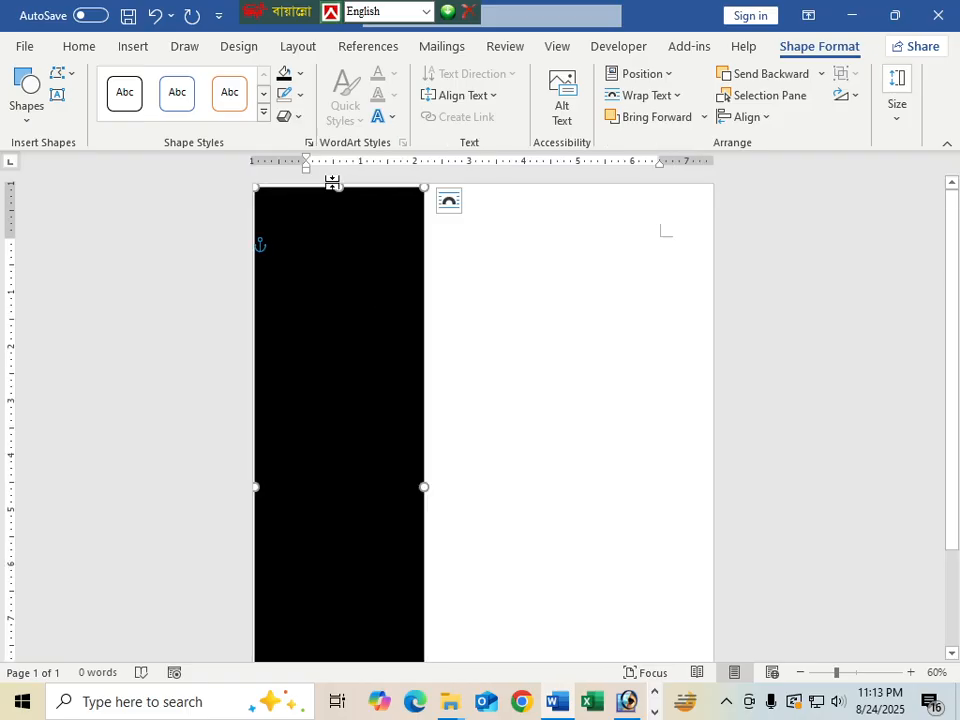
left_click_drag(340, 184, 339, 180)
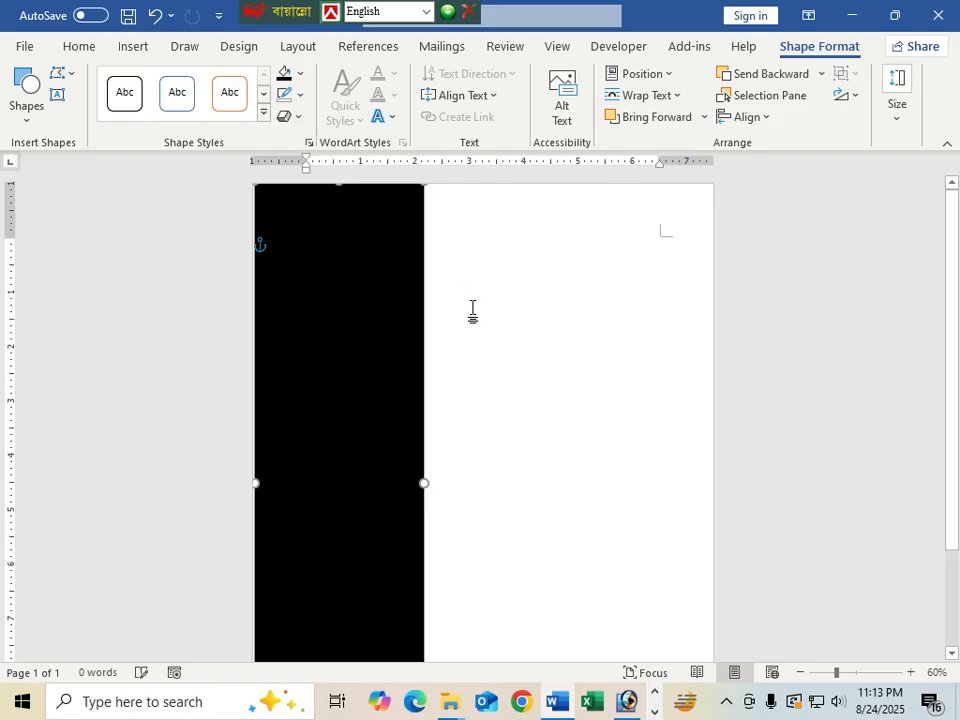
left_click(518, 304)
left_click(426, 450)
left_click_drag(422, 484, 448, 484)
left_click(450, 354)
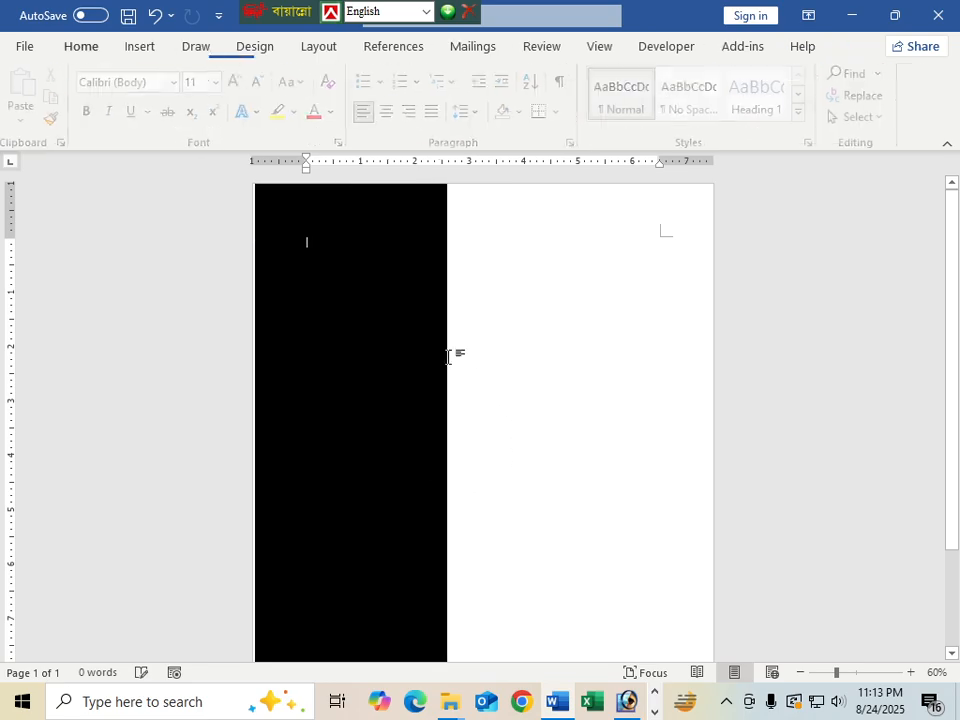
left_click(366, 287)
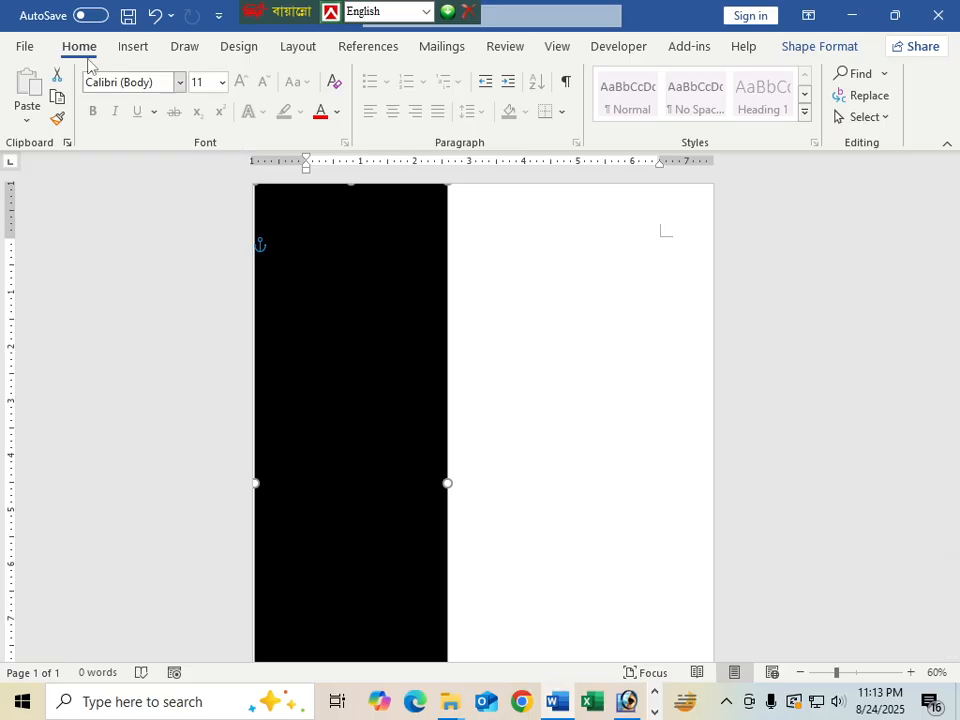
left_click(133, 47)
left_click(212, 76)
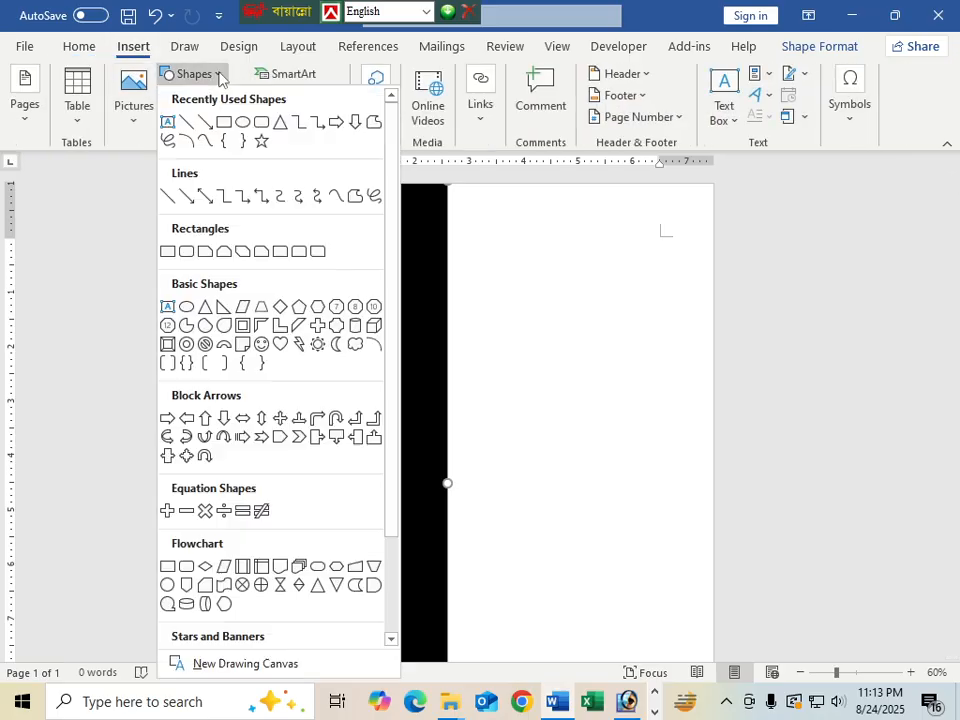
Draw a rectangle right of the sidebar, filled orange with no outline
left_click(224, 122)
left_click_drag(488, 262, 685, 418)
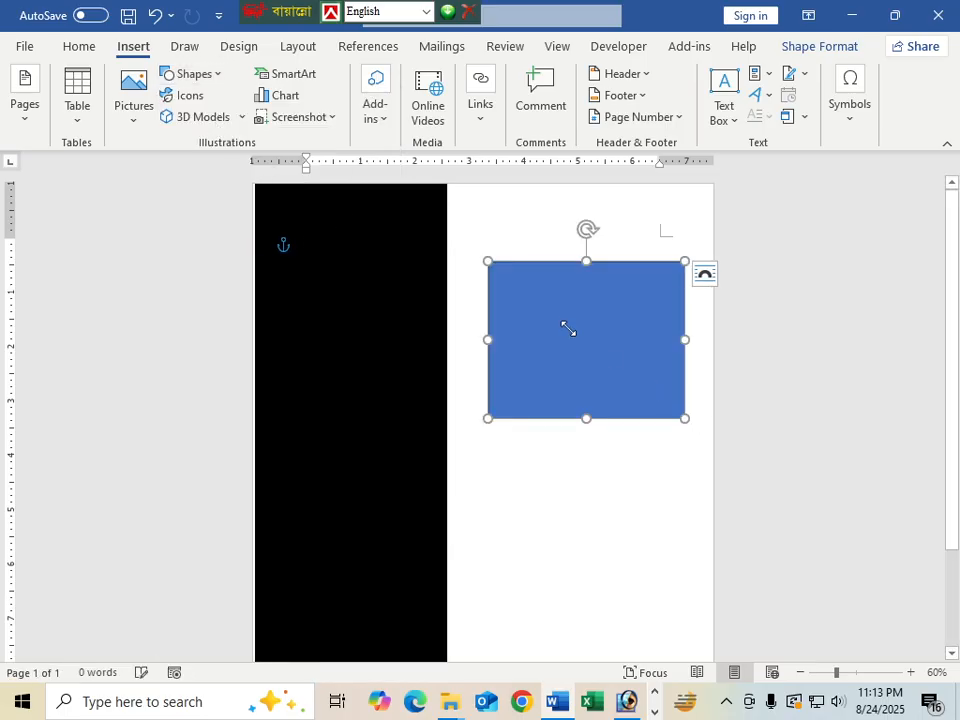
left_click(300, 74)
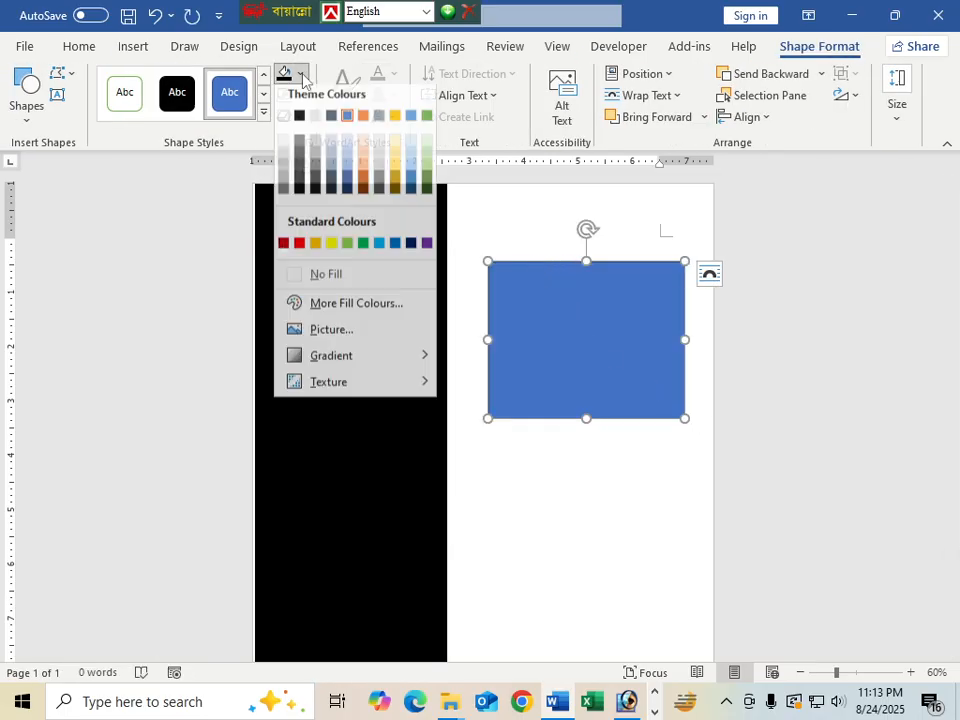
left_click(364, 121)
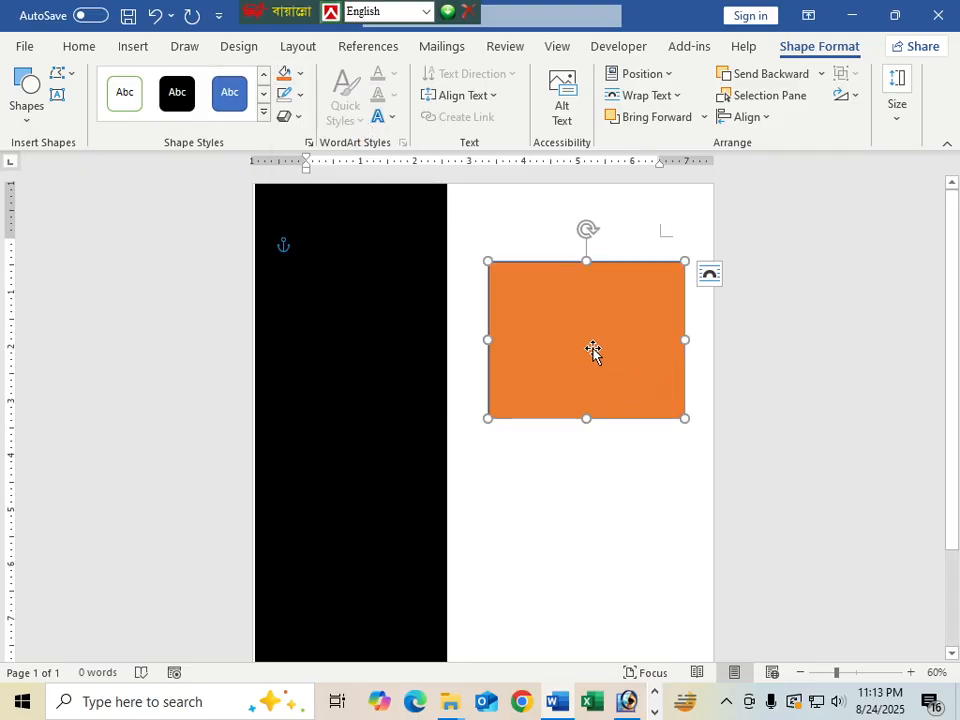
left_click(303, 96)
left_click(302, 302)
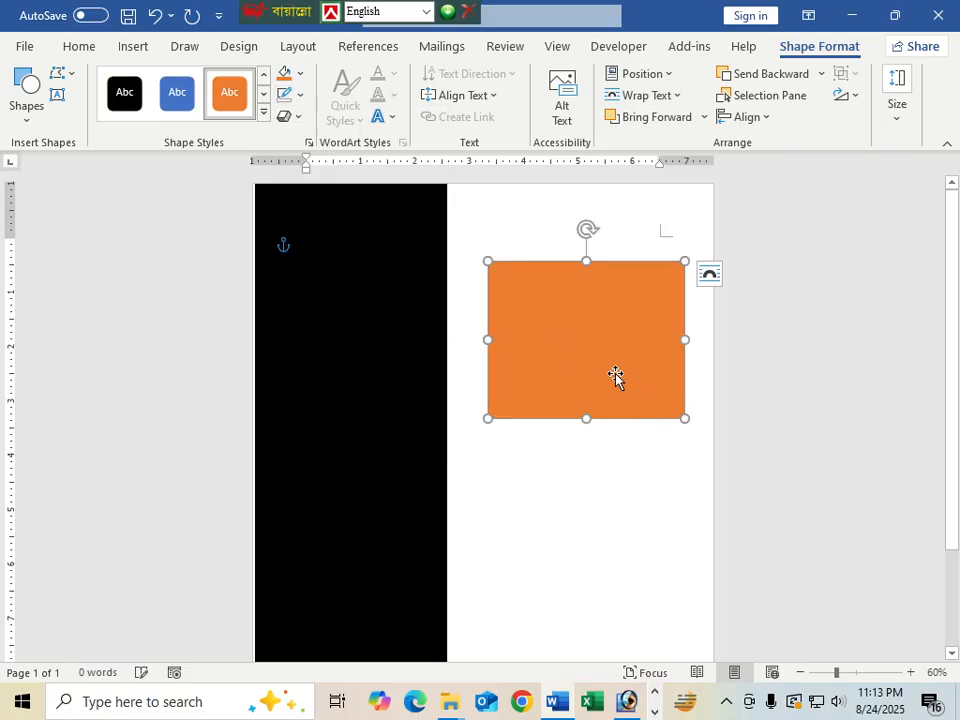
Edit the orange rectangle's points, pulling a corner in to form a triangle
right_click(556, 322)
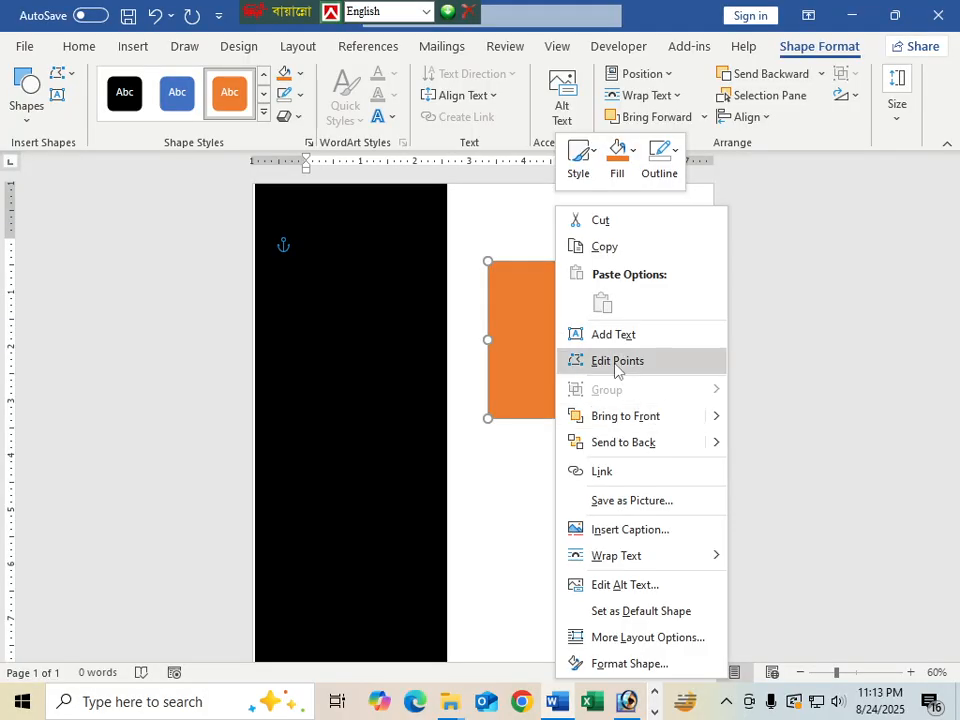
left_click(566, 362)
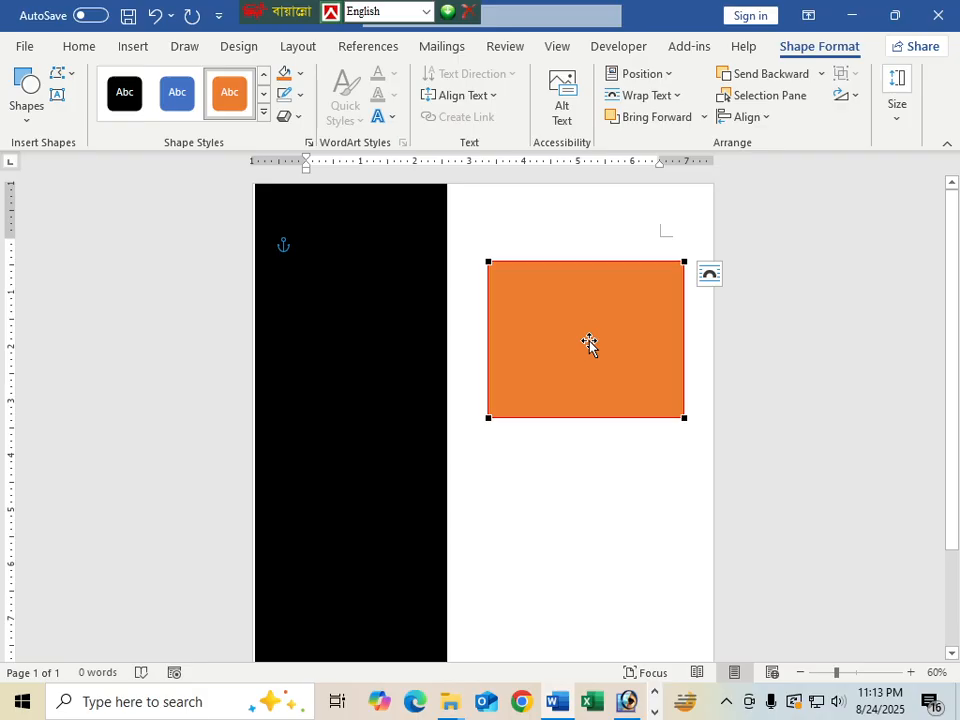
left_click_drag(686, 416, 361, 237)
left_click(647, 371)
Move the orange triangle onto the black bar's top-left corner and align it
left_click(581, 328)
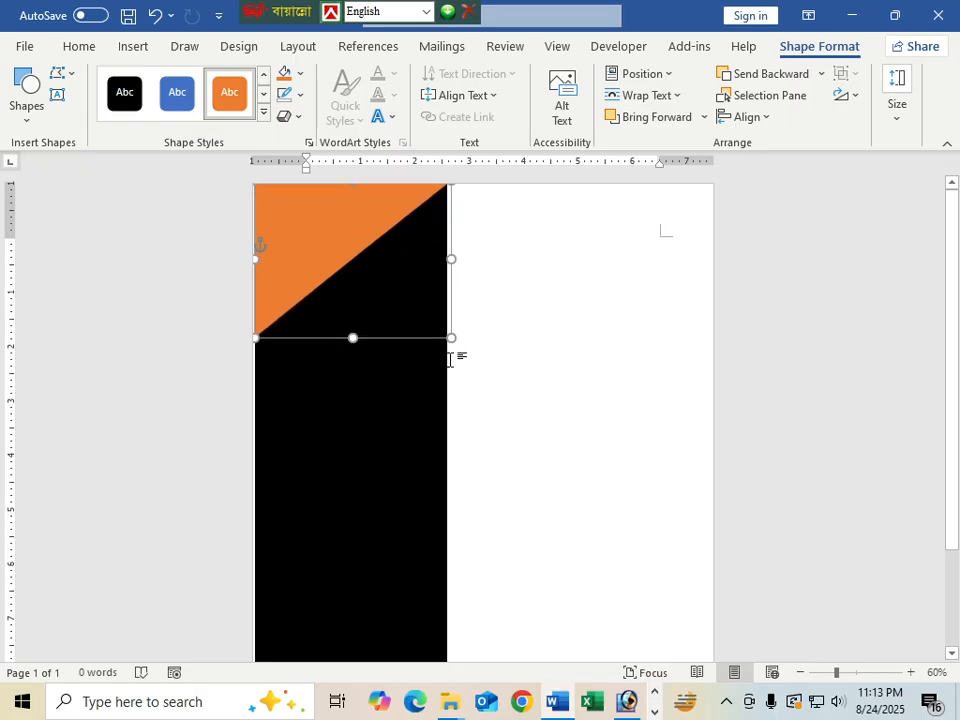
left_click(570, 400)
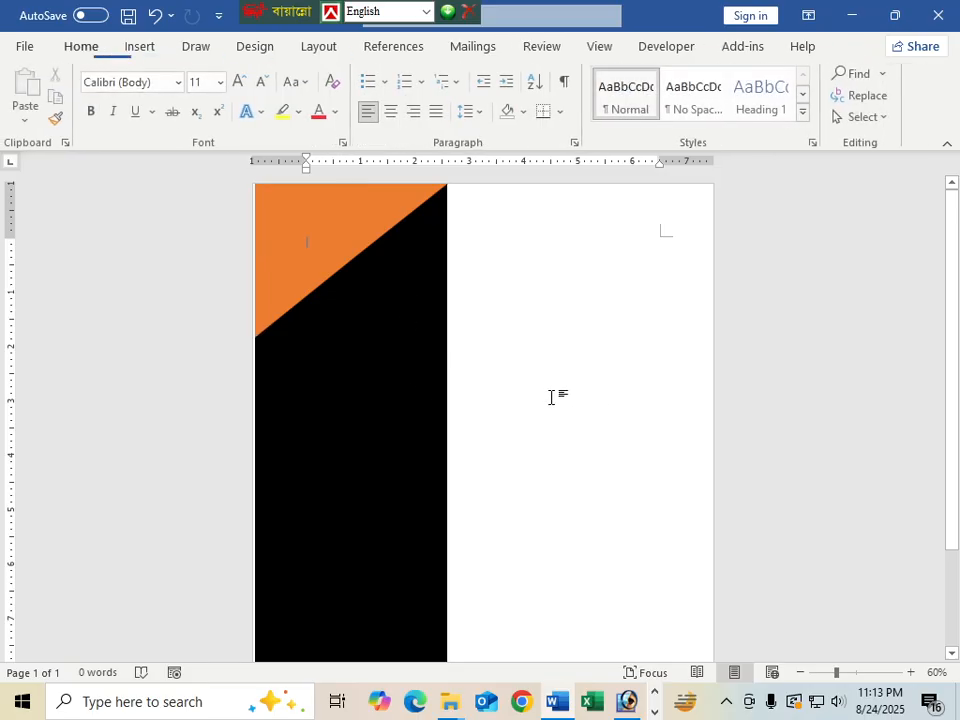
left_click(342, 237)
left_click(266, 420)
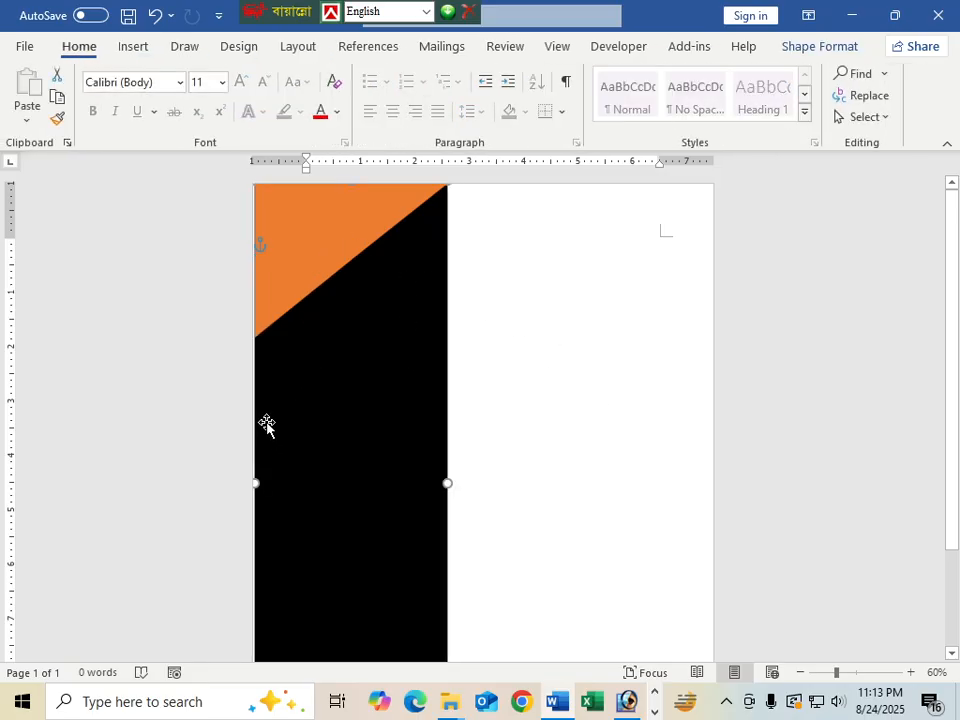
key("ctrl+z")
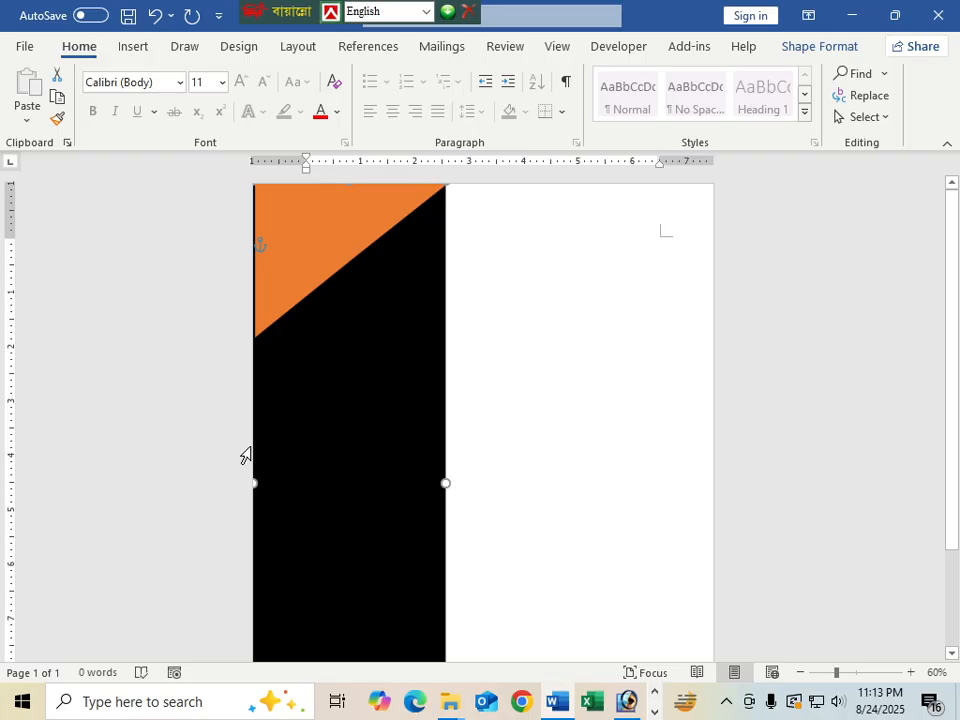
left_click(281, 285)
key("Left")
left_click(510, 377)
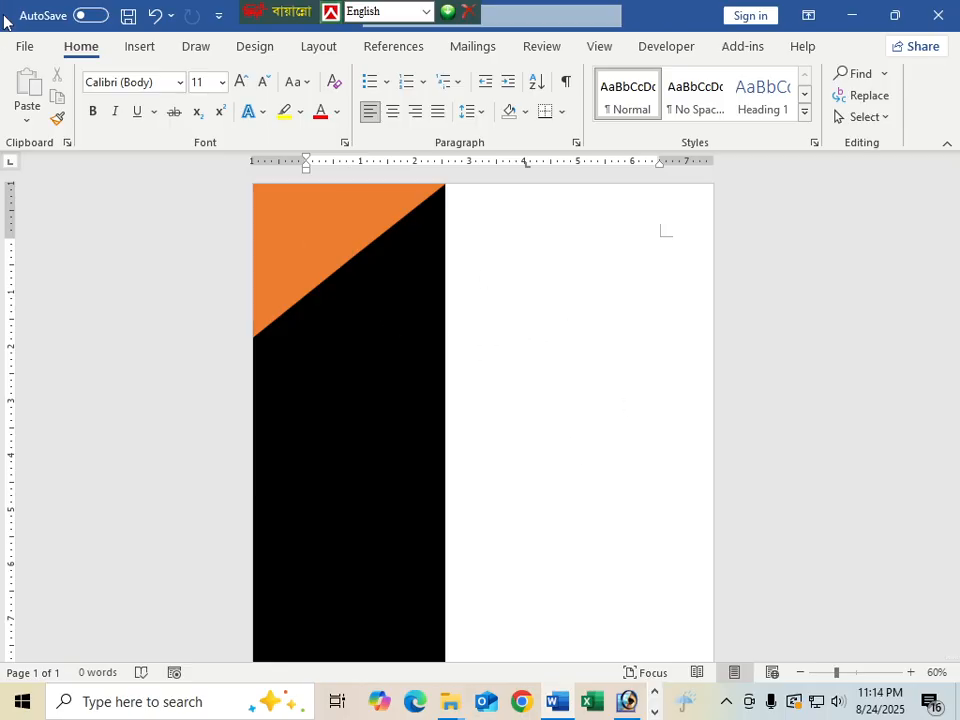
Insert photo 3 from the Desktop, showing all file types
left_click(139, 46)
left_click(136, 92)
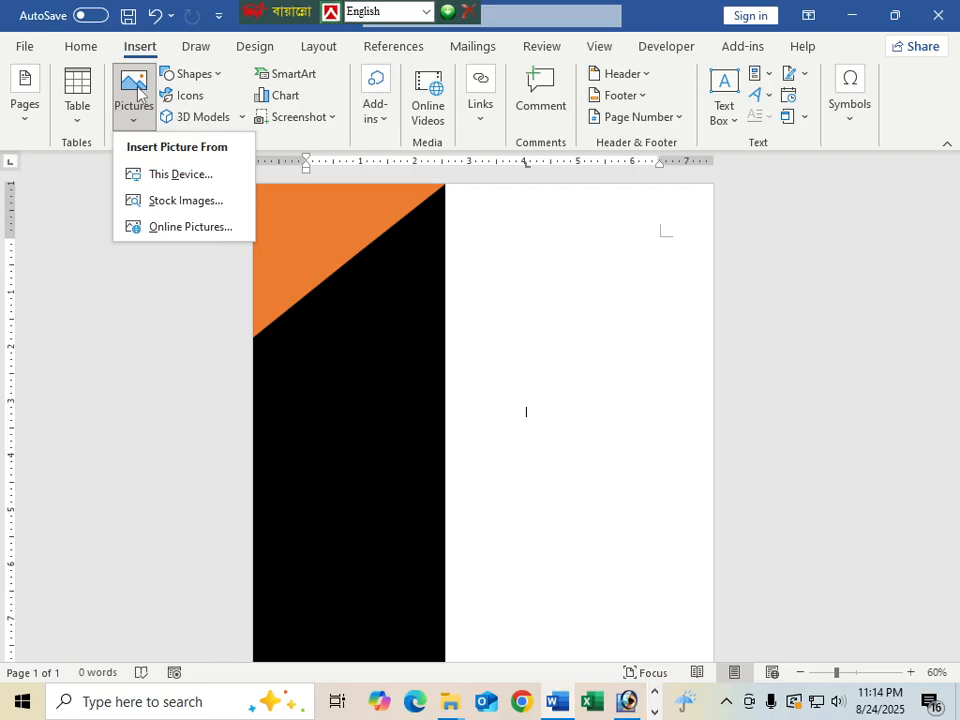
left_click(176, 178)
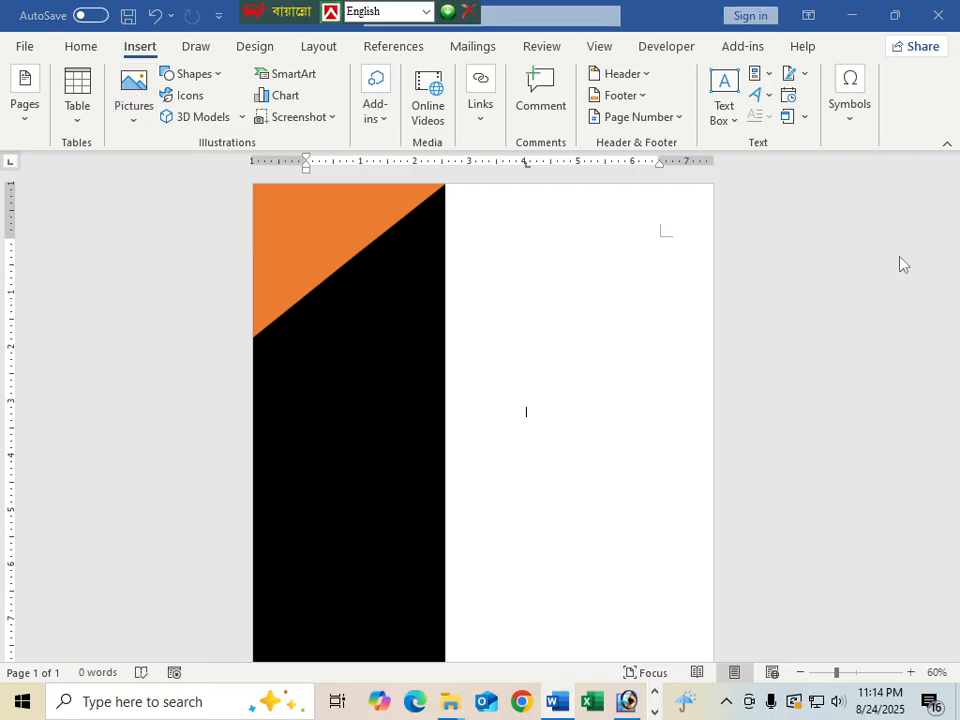
left_click(446, 389)
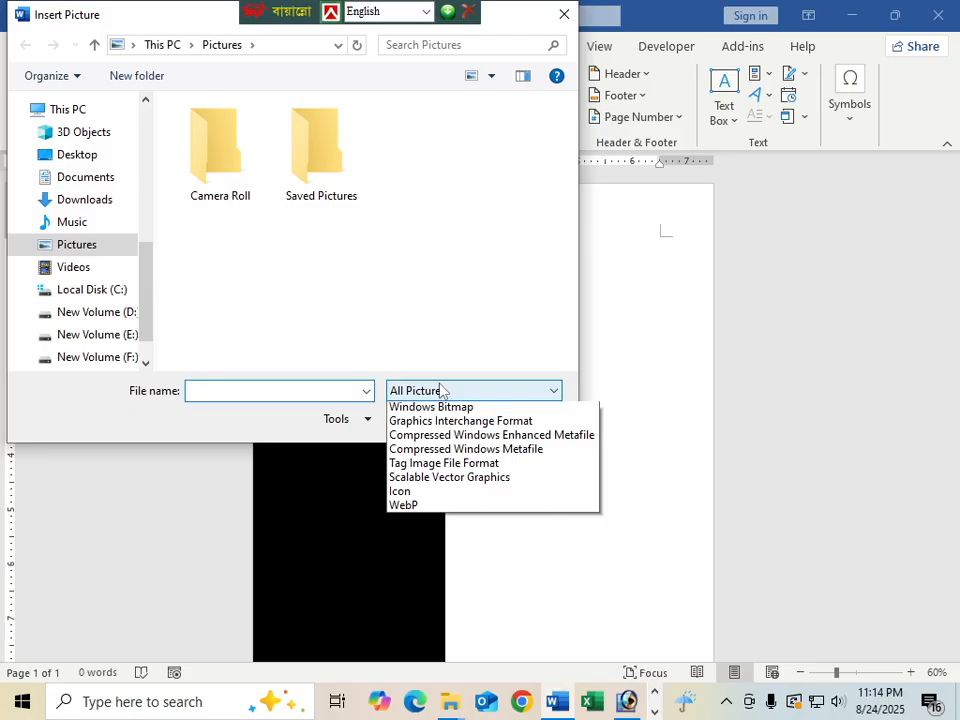
left_click(405, 405)
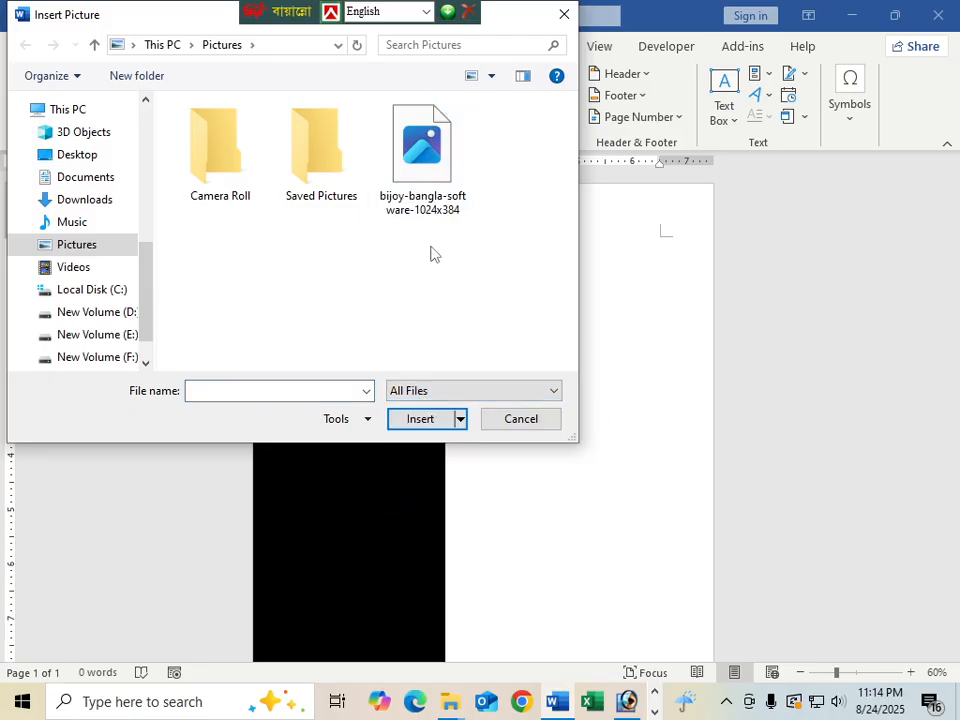
left_click(66, 156)
left_click(490, 300)
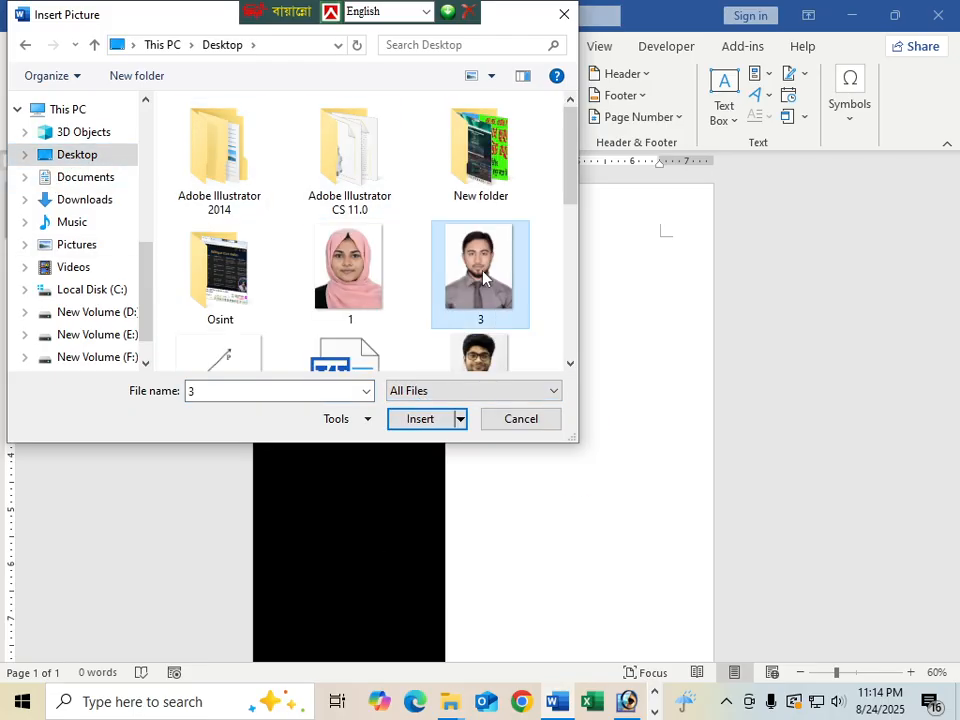
left_click(412, 419)
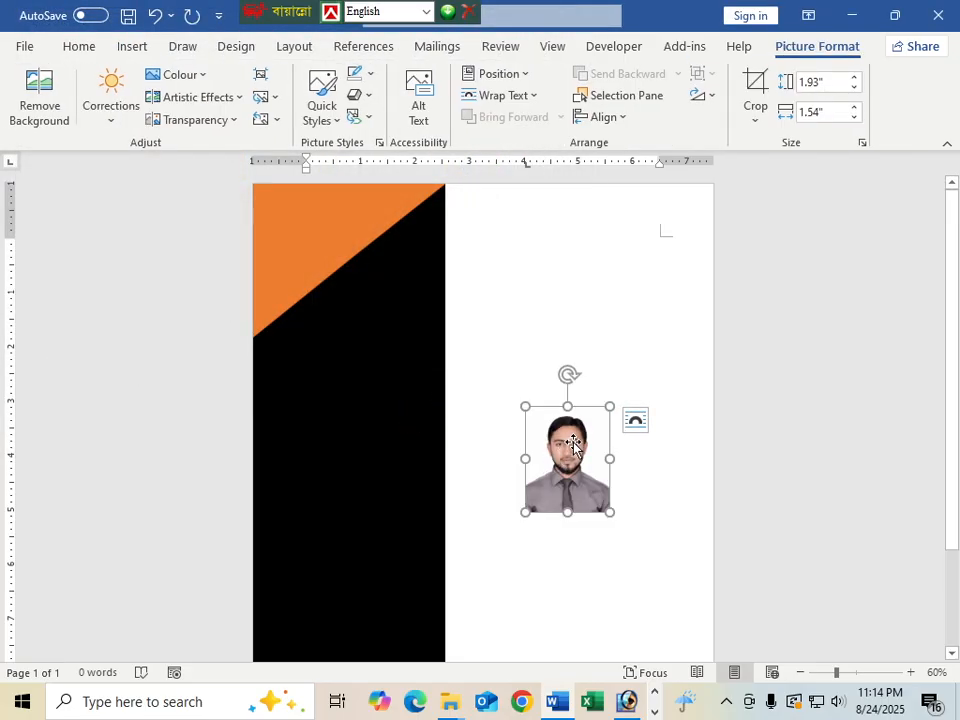
Delete that photo and insert photo 3 from the Desktop again
key("Delete")
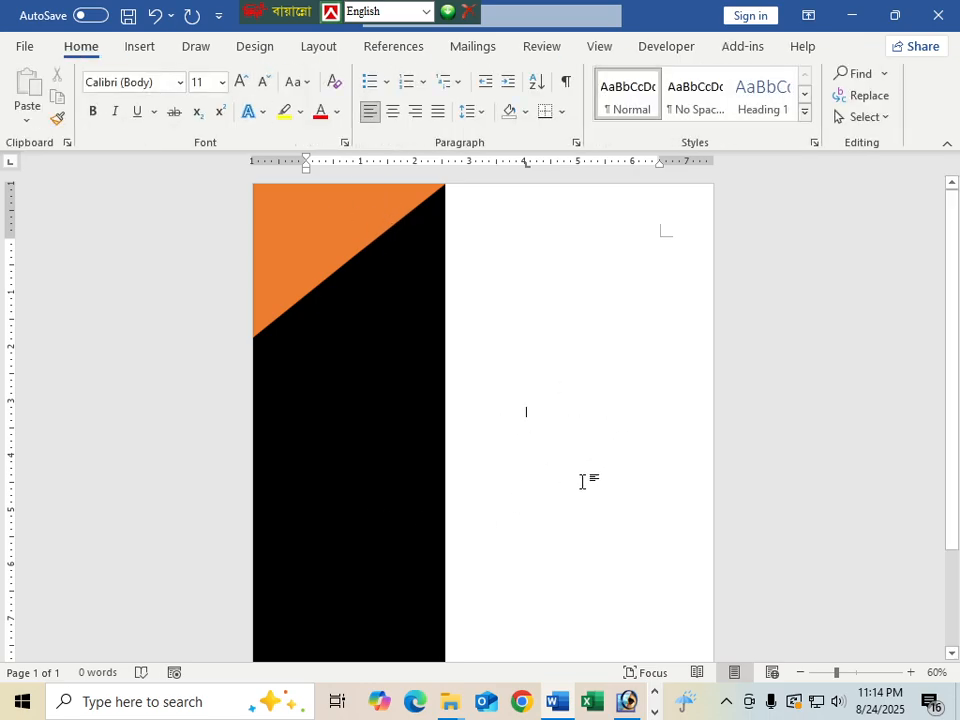
double_click(543, 418)
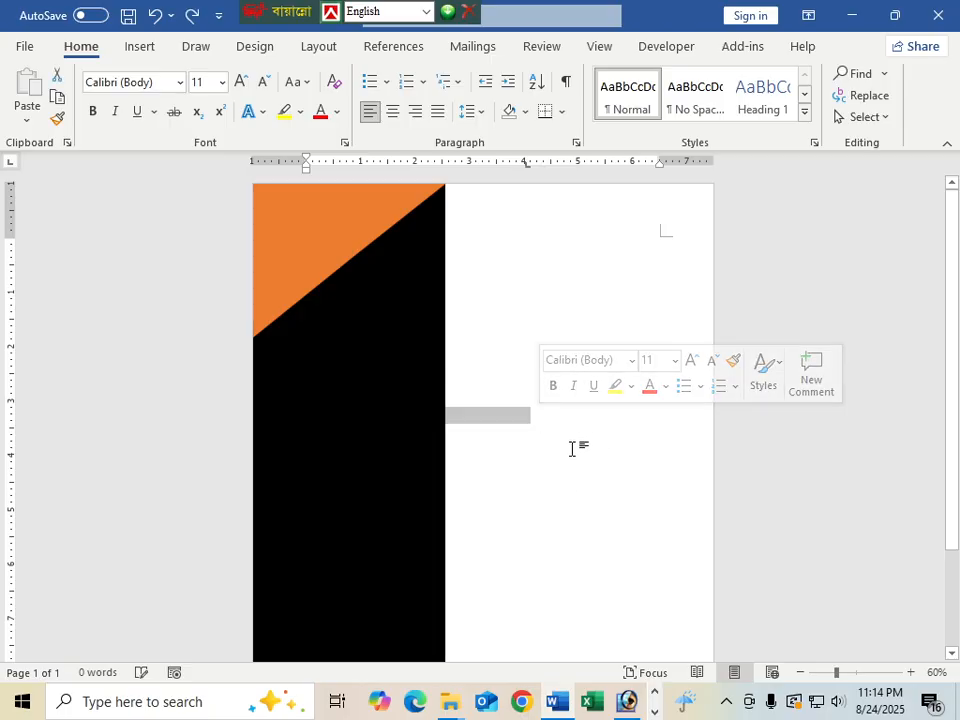
left_click(548, 438)
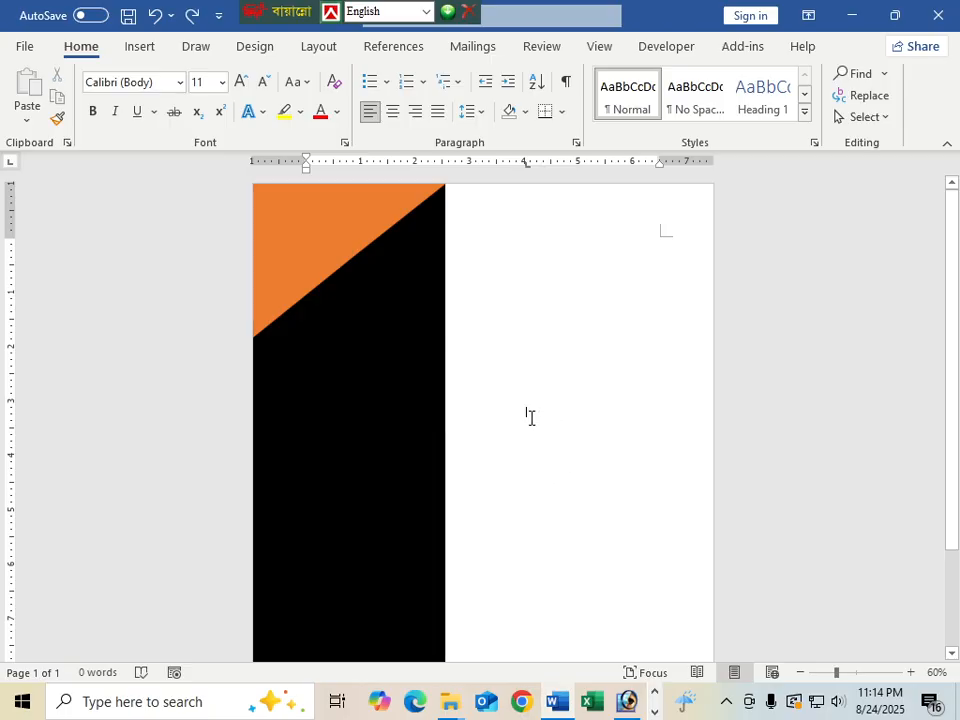
left_click(136, 45)
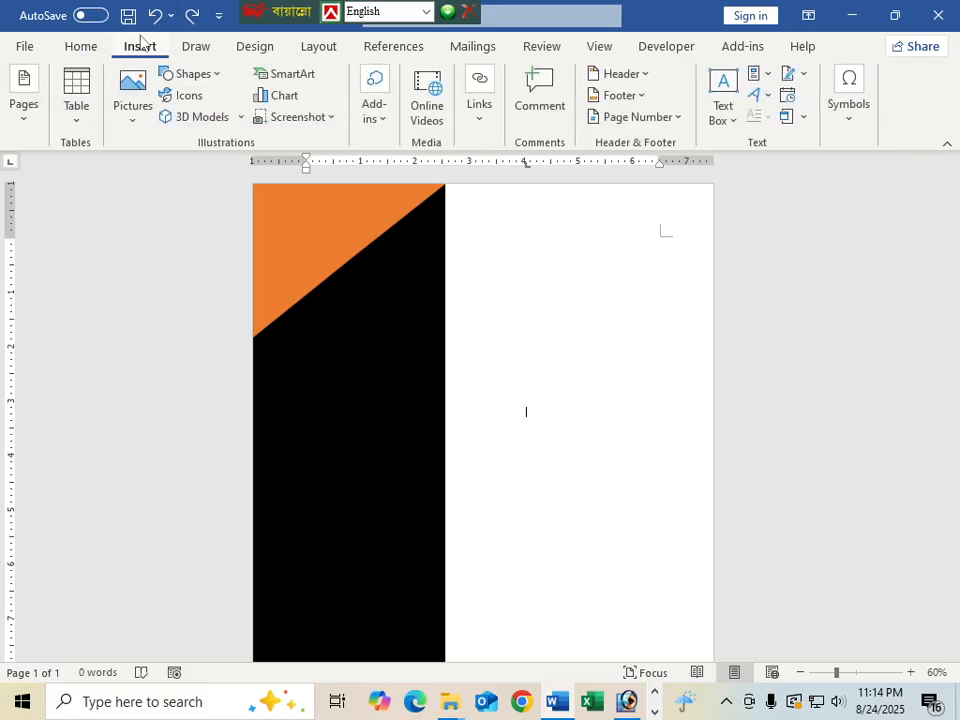
left_click(136, 120)
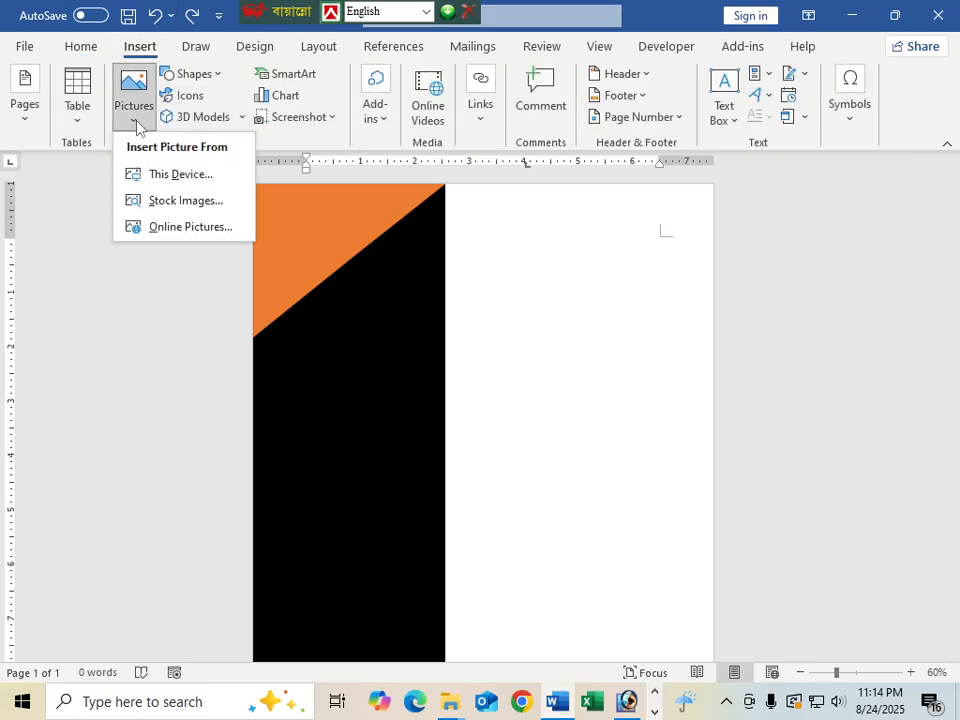
left_click(178, 175)
left_click(476, 287)
left_click(414, 418)
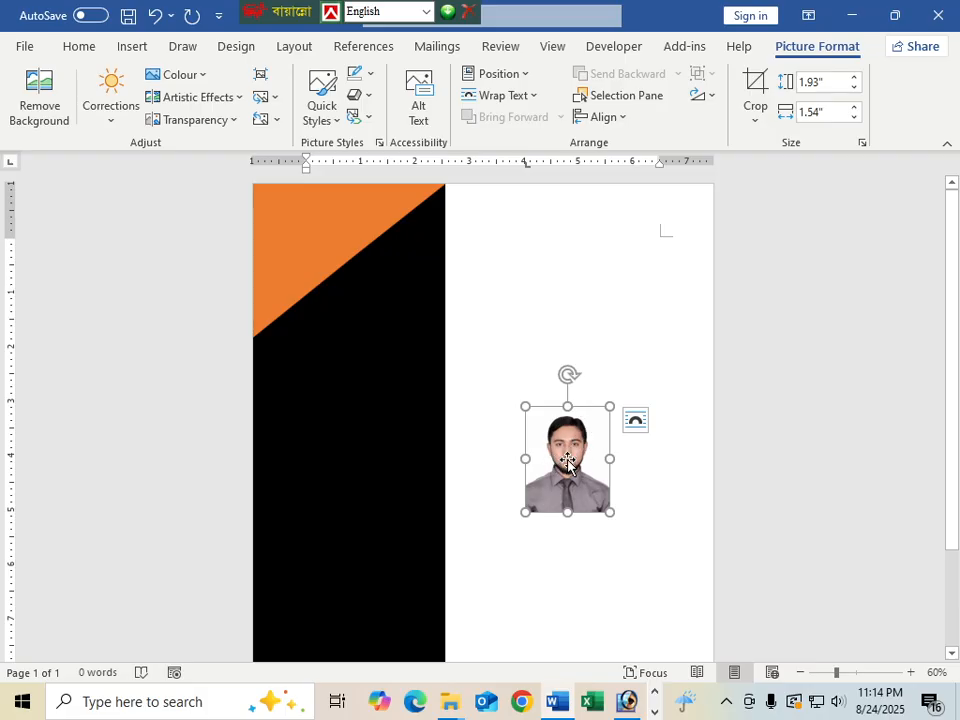
Set the photo's text wrapping to In Front of Text
mouse_move(565, 462)
left_mouse_down()
mouse_move(516, 459)
mouse_move(571, 466)
left_mouse_up()
left_click(656, 568)
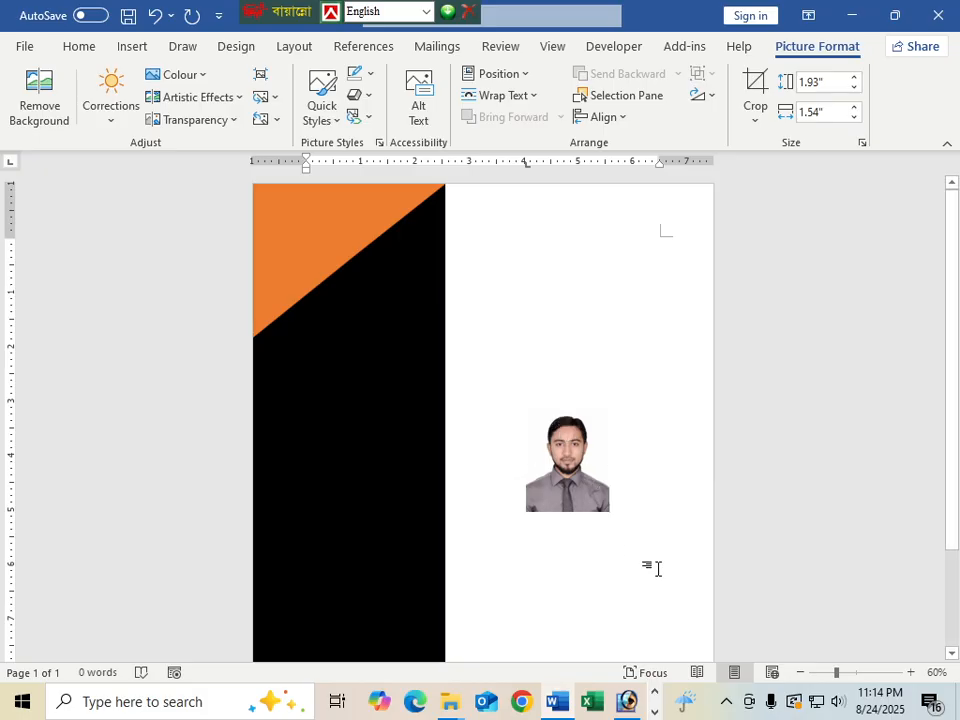
left_click(585, 465)
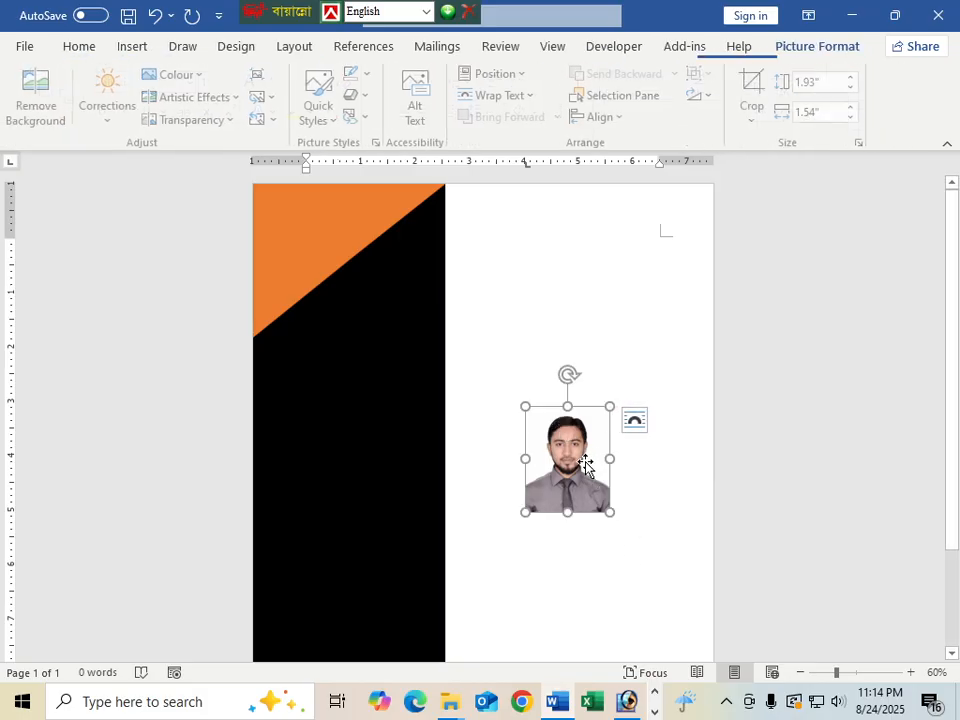
left_click(645, 428)
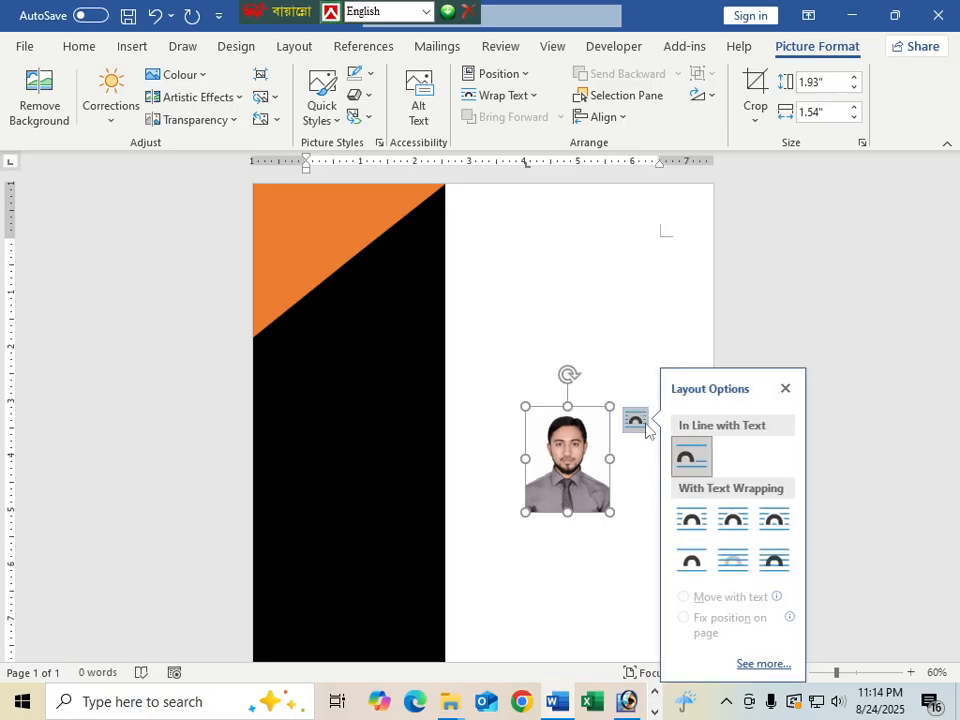
left_click(770, 560)
left_click_drag(556, 441, 548, 414)
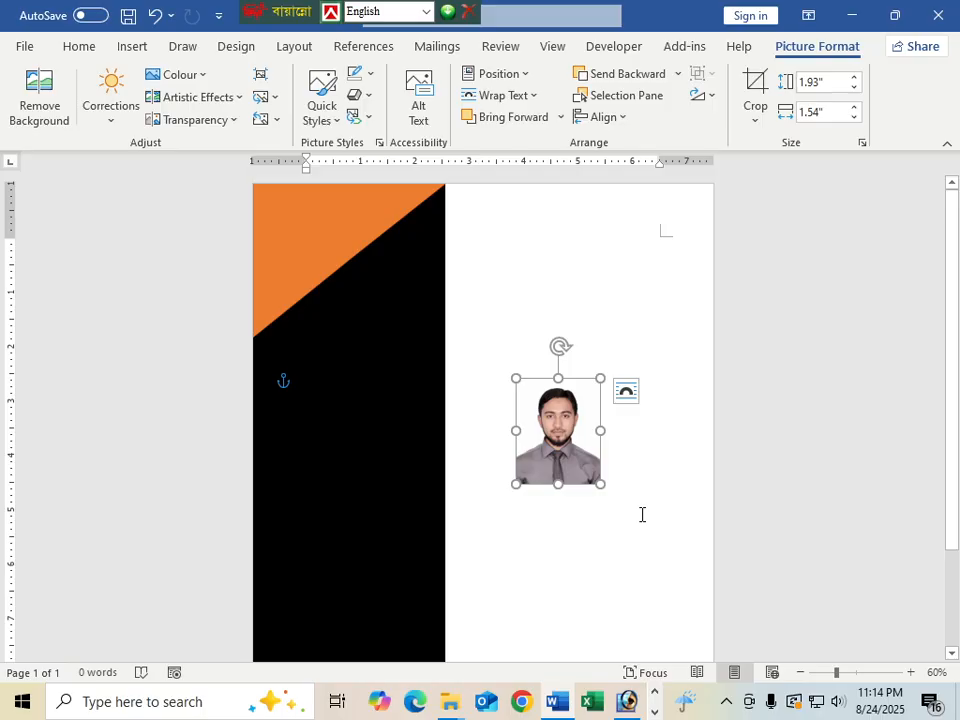
key("ctrl+z")
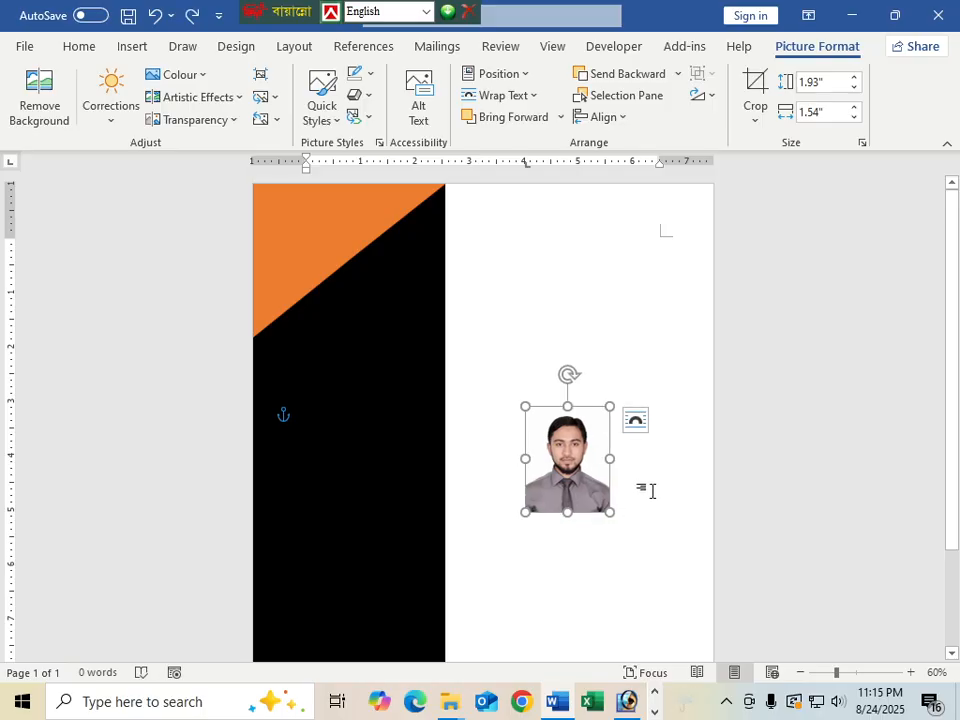
Reapply In Front of Text and move the photo onto the sidebar's orange corner
left_click(650, 491)
left_click(566, 469)
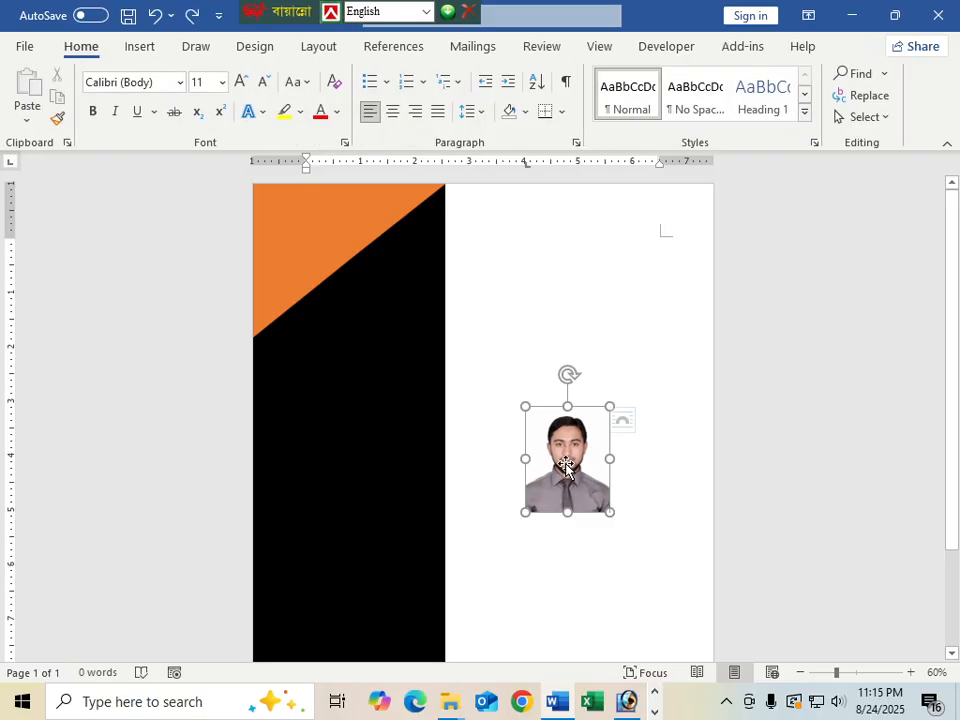
right_click(572, 446)
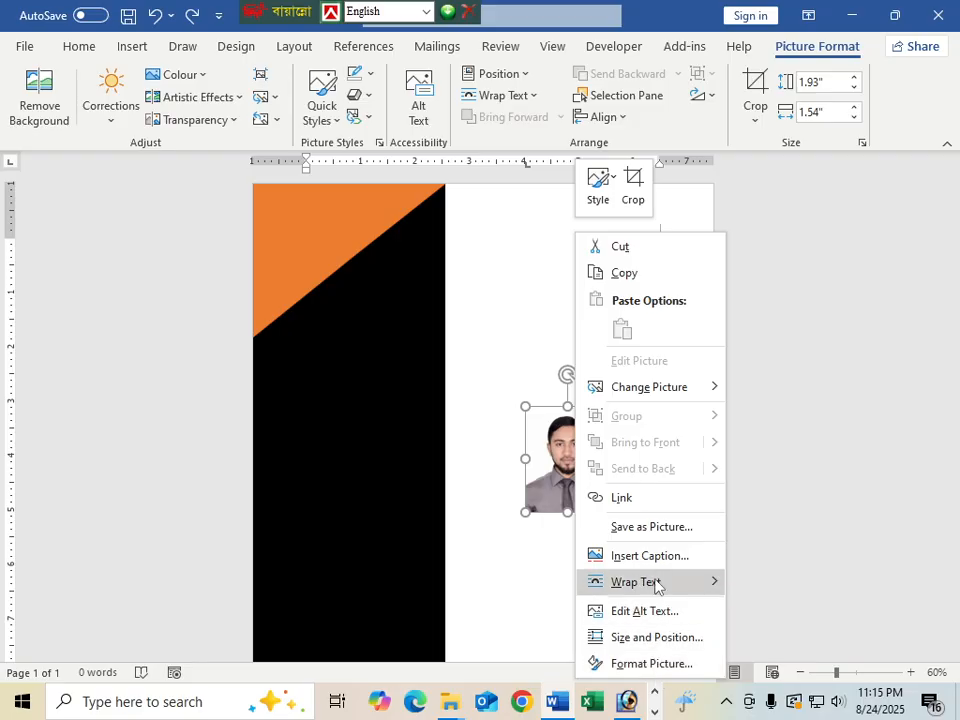
mouse_move(673, 587)
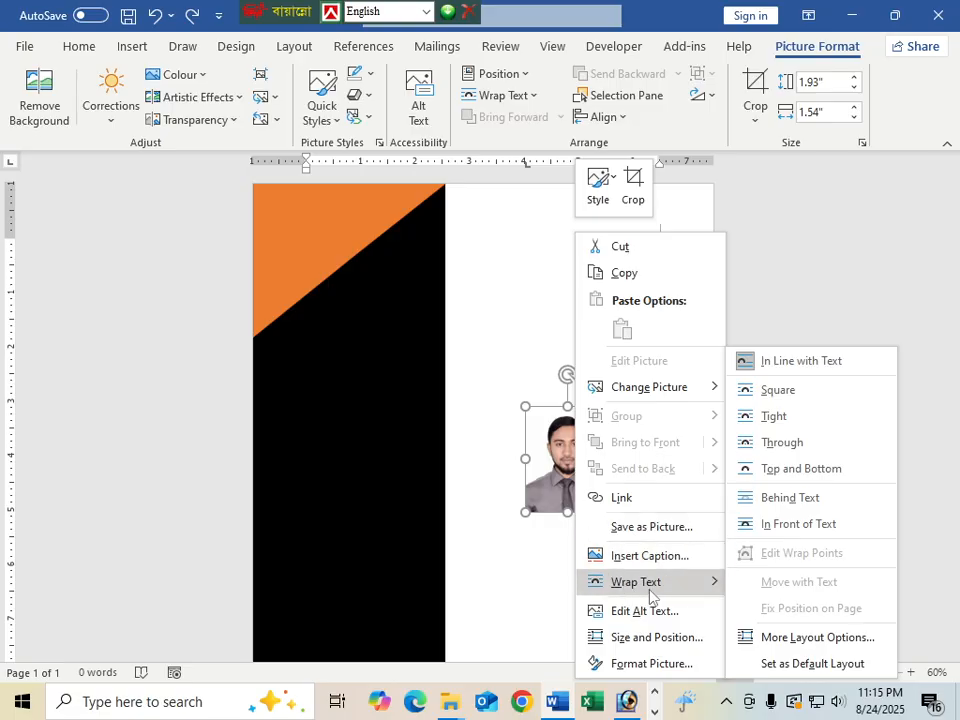
left_click(820, 523)
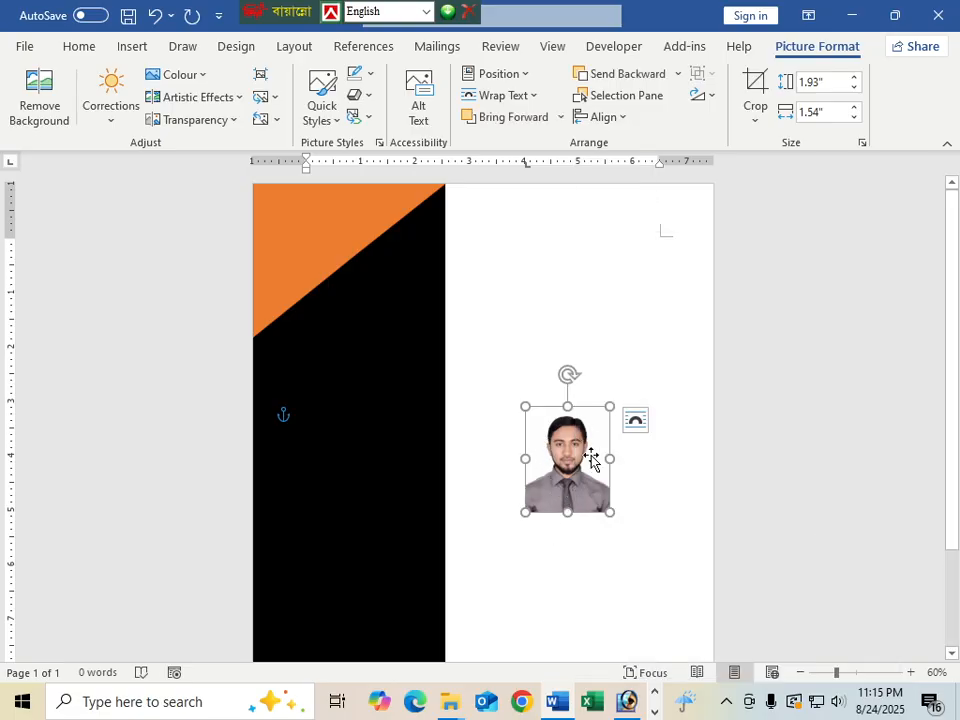
left_click_drag(581, 452, 357, 298)
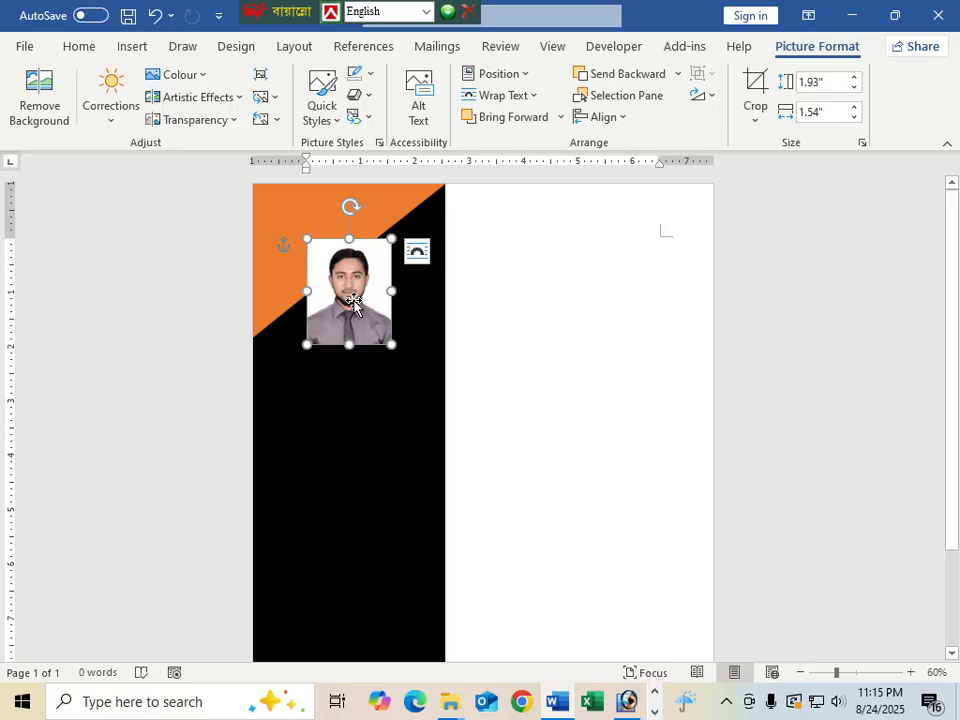
left_click_drag(354, 300, 335, 264)
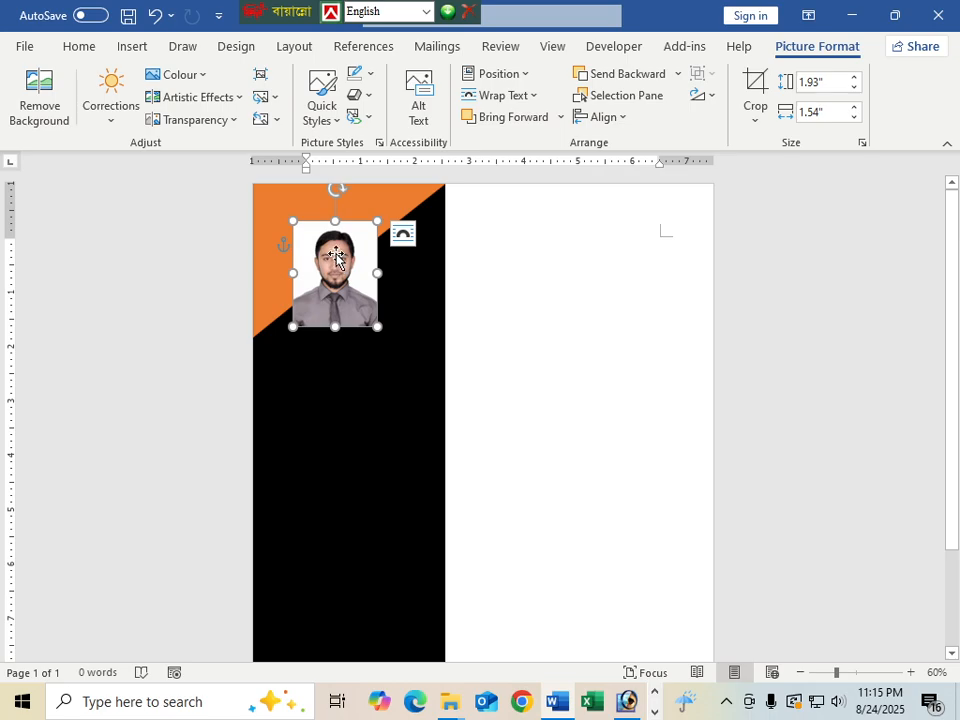
left_click(600, 349)
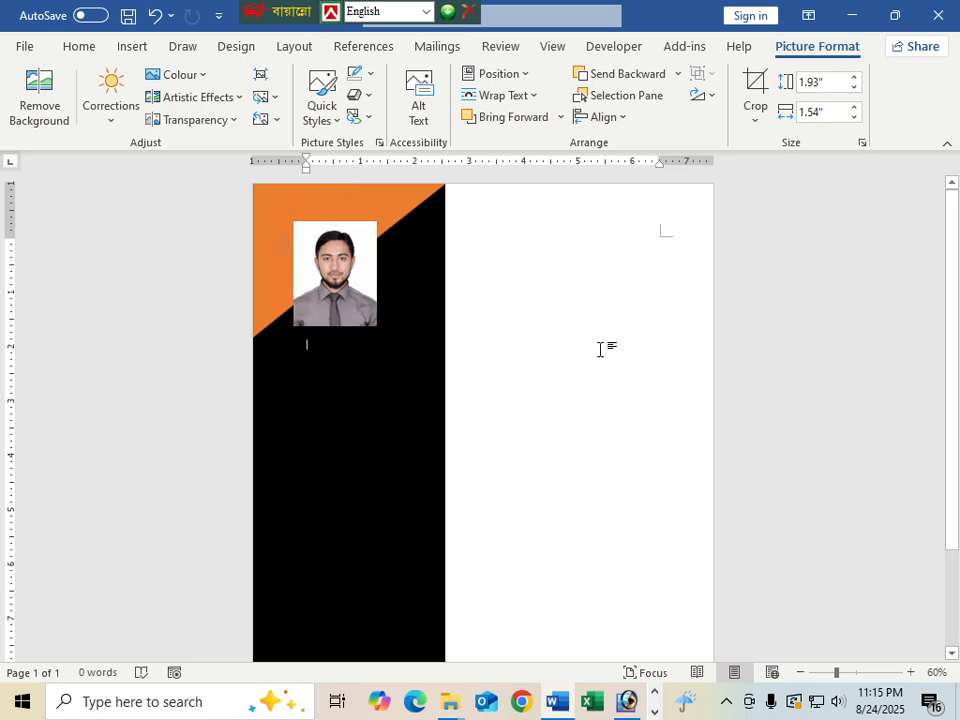
left_click(340, 278)
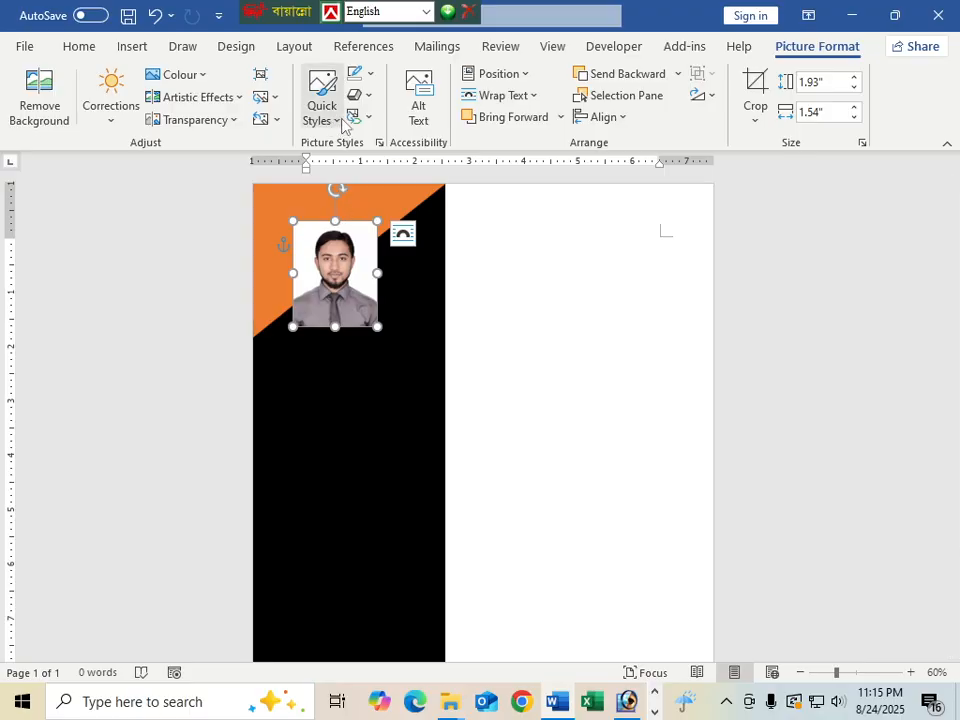
Give the portrait the oval picture style and a dark blue border
left_click(341, 120)
left_click(538, 216)
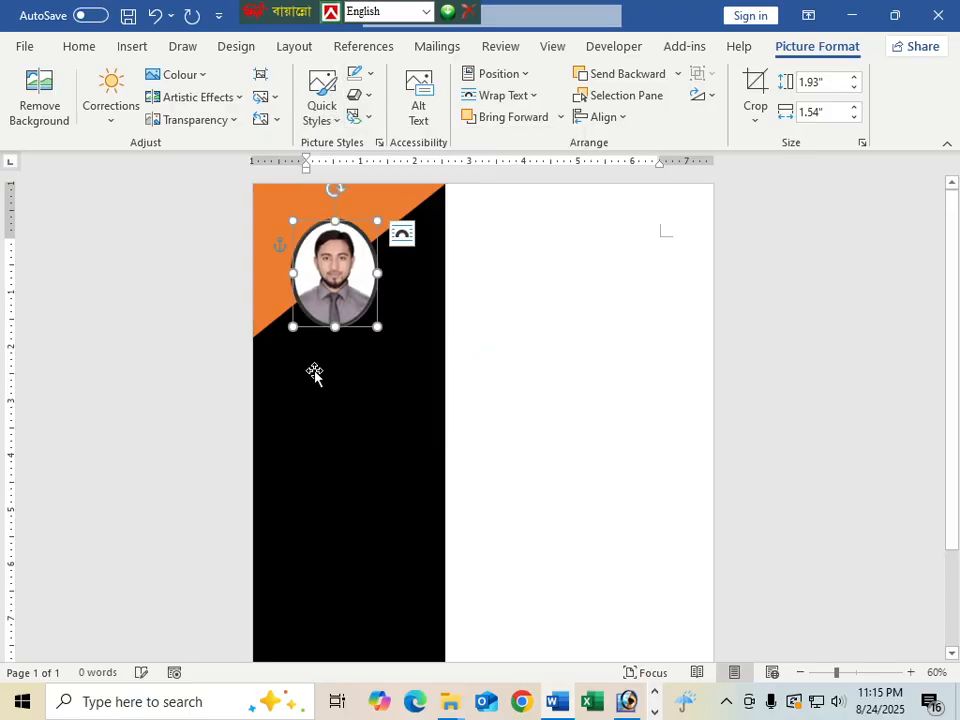
left_click_drag(363, 307, 372, 305)
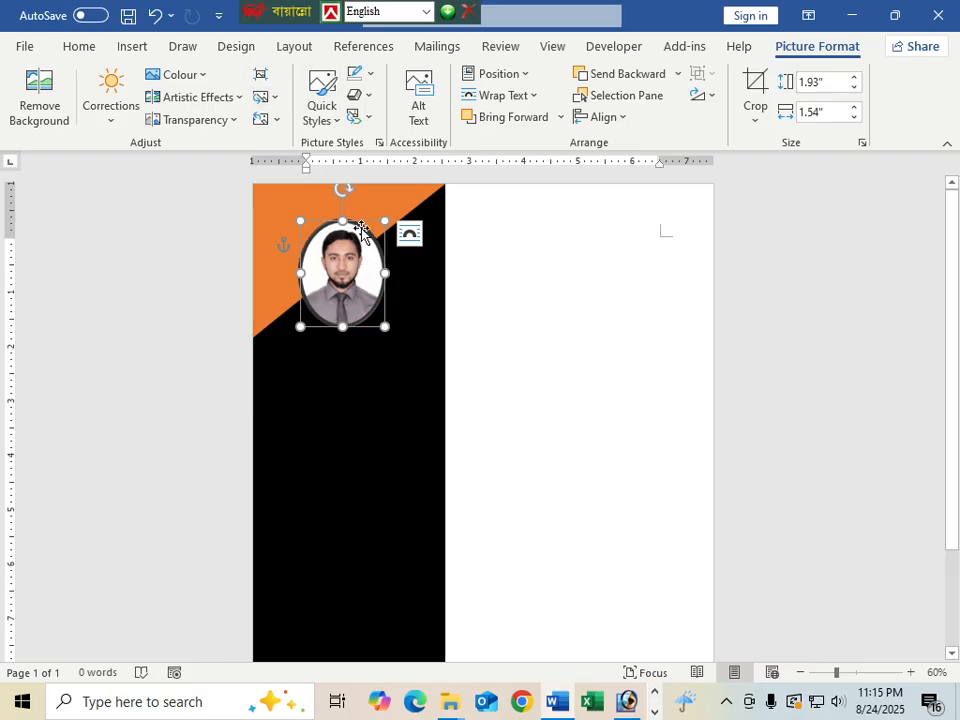
left_click(370, 78)
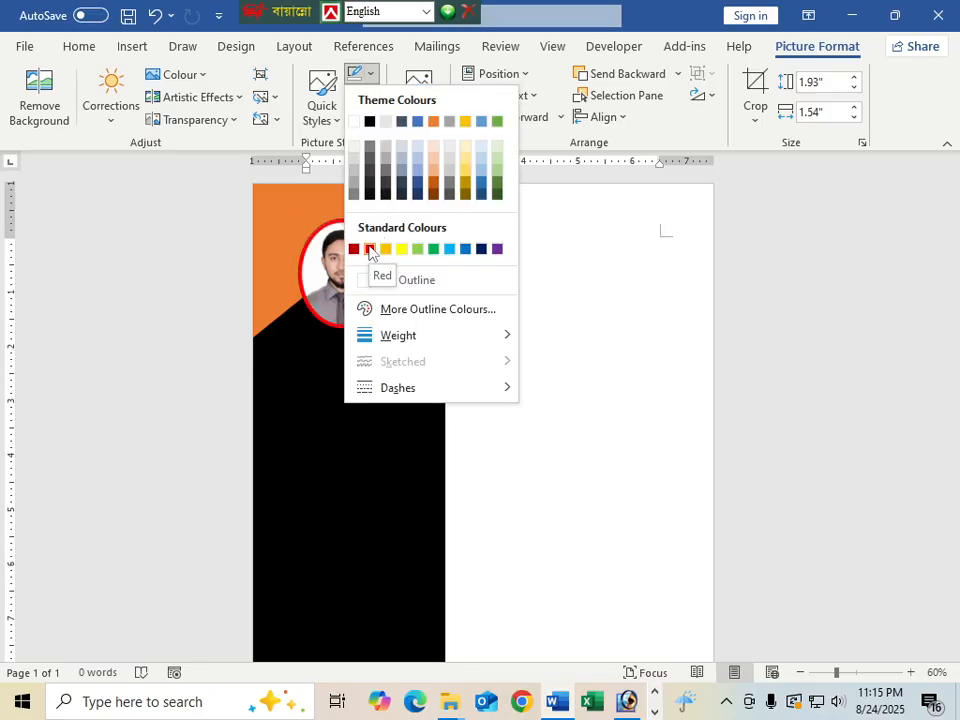
left_click(483, 250)
left_click(544, 371)
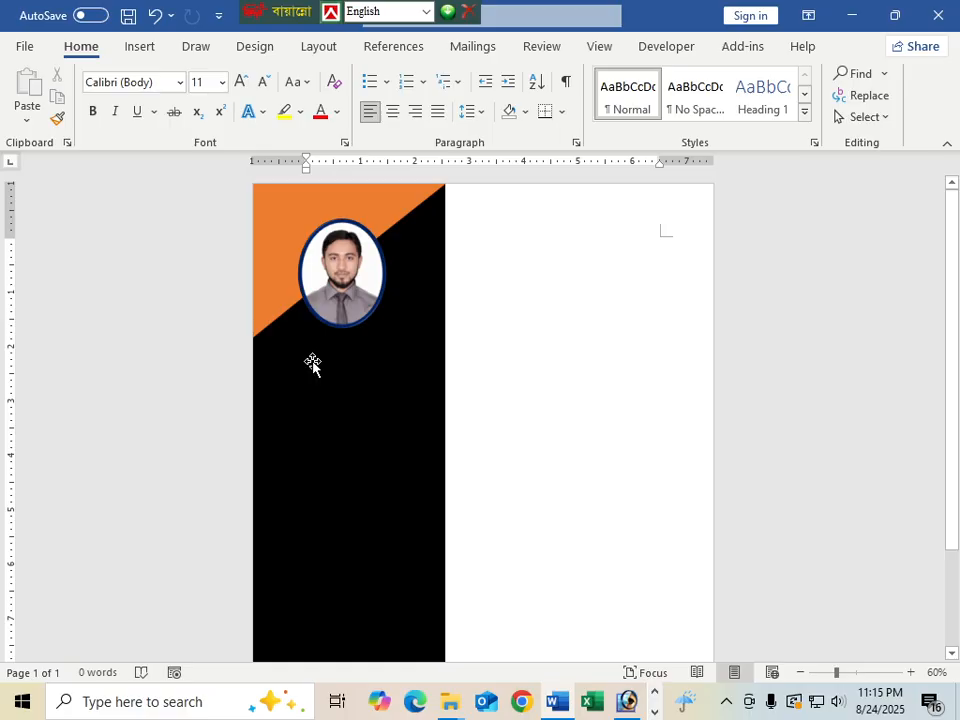
Draw a rectangle beside the sidebar with no fill and no outline
left_click(140, 50)
left_click(219, 75)
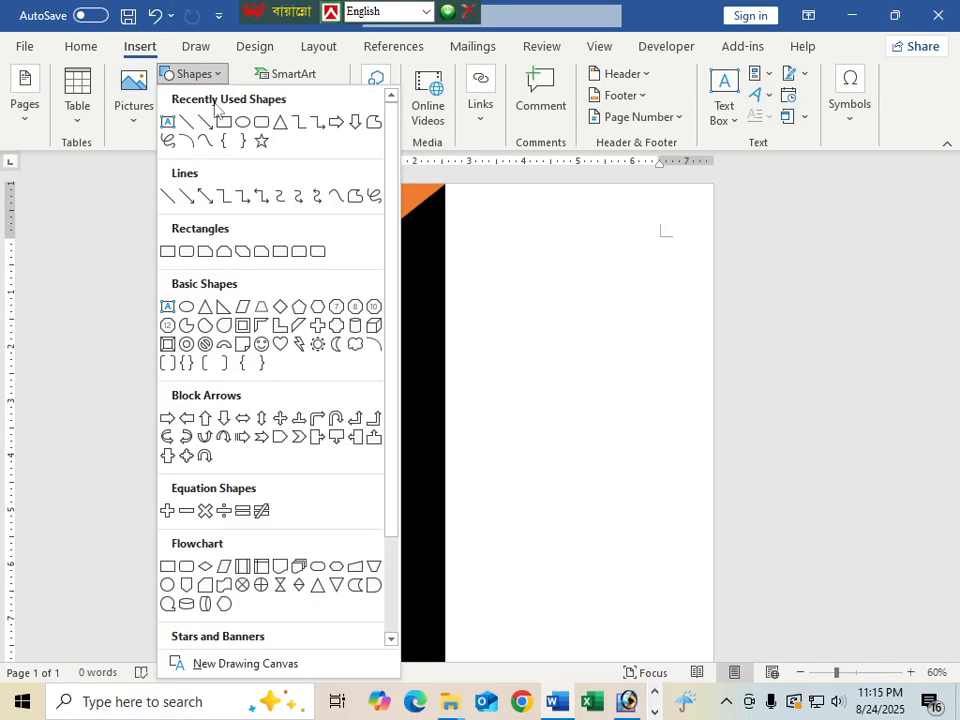
left_click(171, 118)
mouse_move(471, 278)
left_mouse_down()
mouse_move(594, 300)
mouse_move(639, 324)
mouse_move(626, 316)
left_mouse_up()
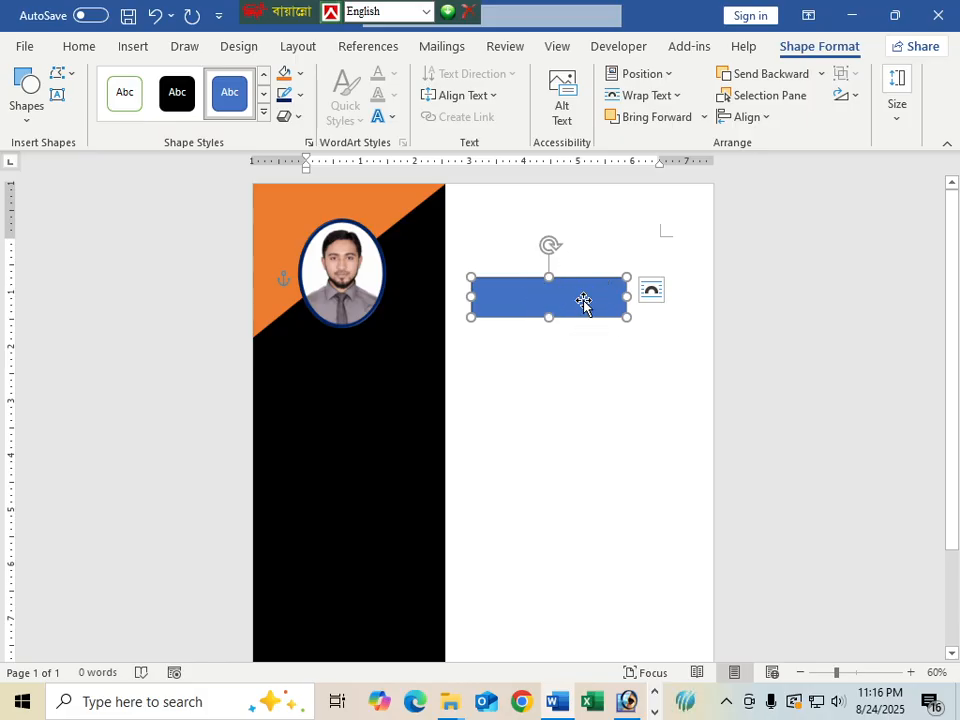
left_click(300, 73)
left_click(305, 280)
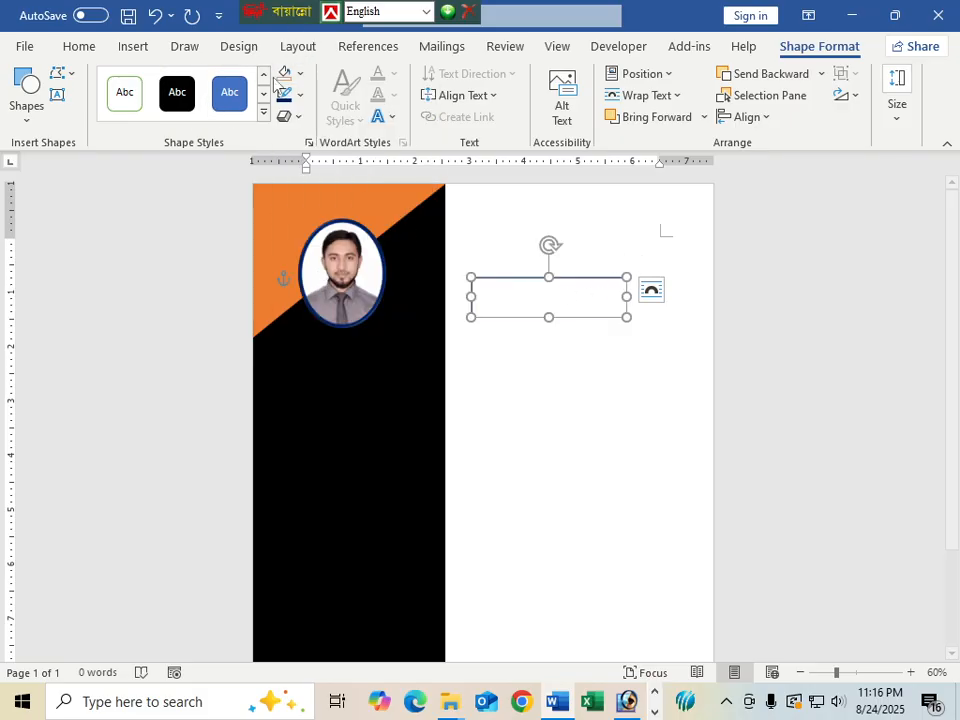
left_click(300, 95)
left_click(321, 301)
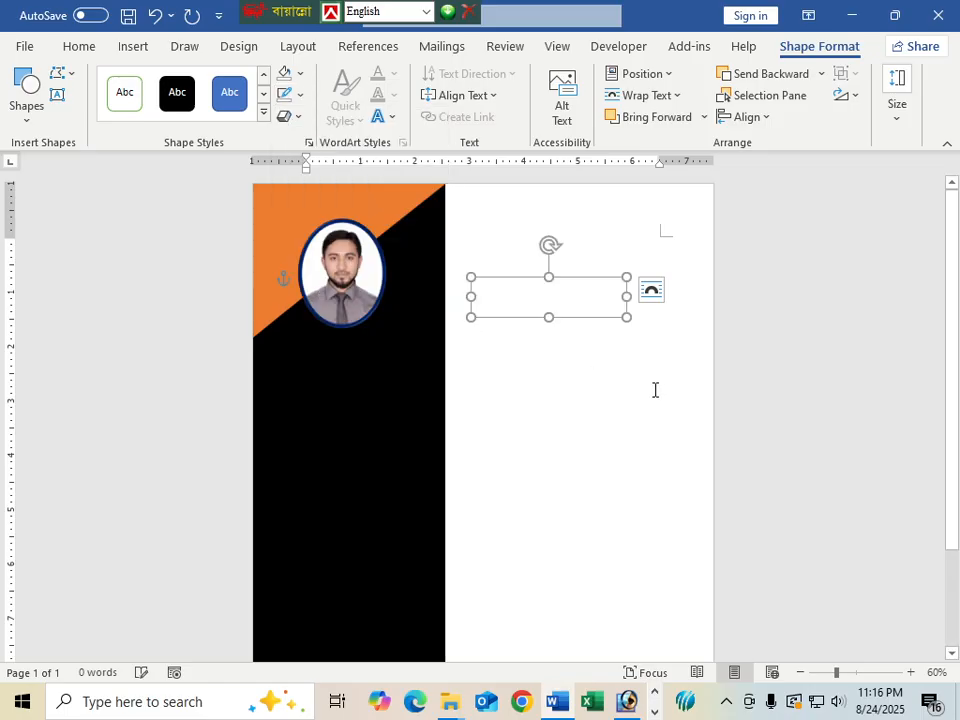
left_click(521, 296)
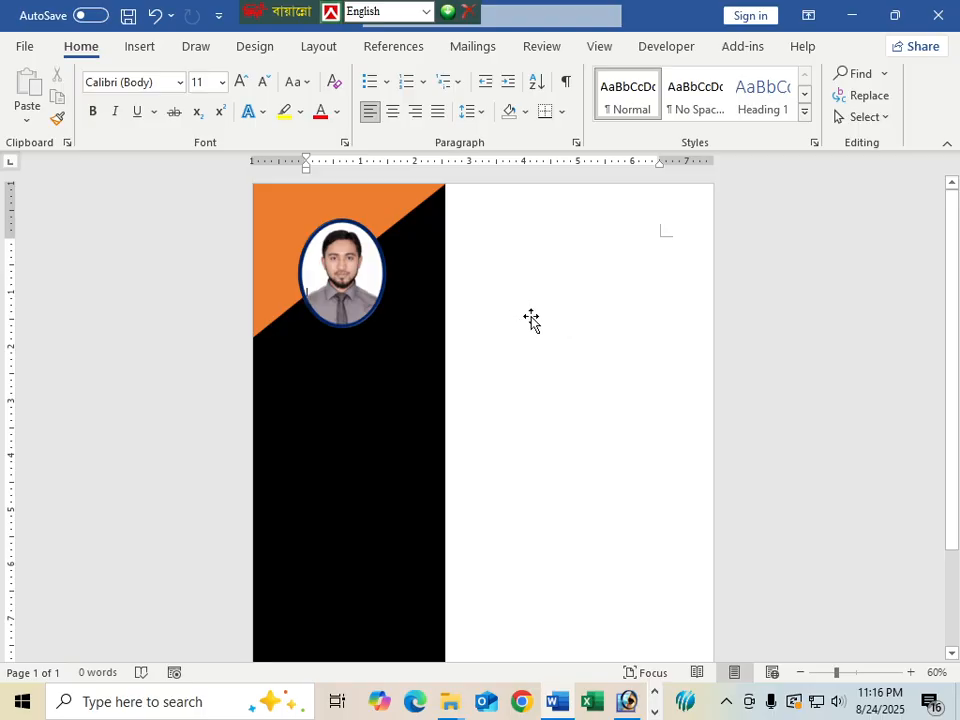
Add text to the invisible shape and align its text to the top
left_click(532, 314)
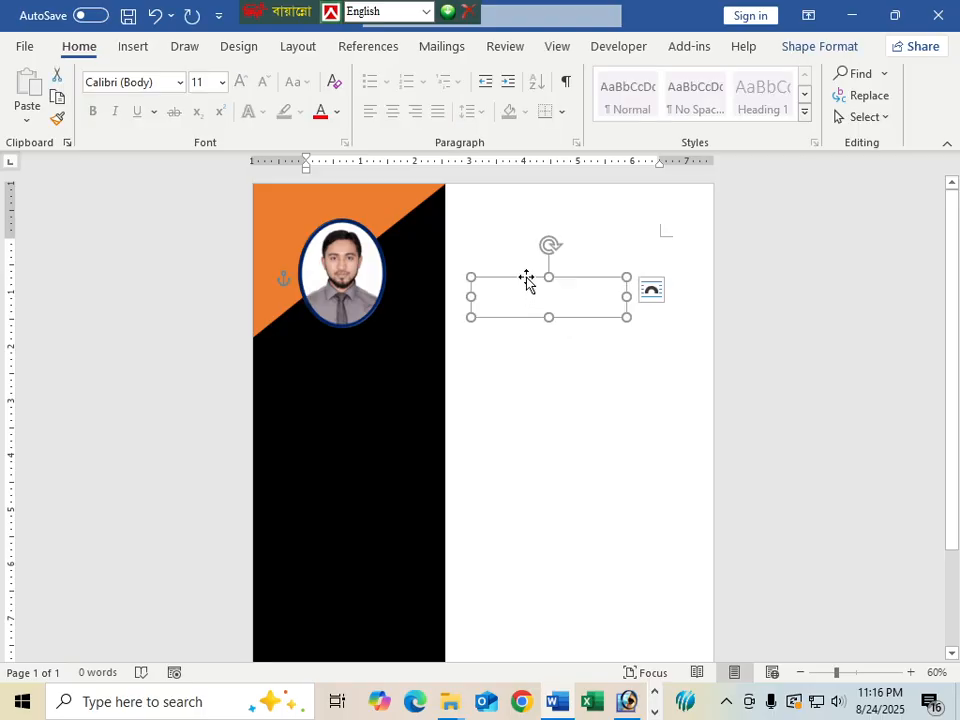
right_click(527, 280)
left_click(611, 336)
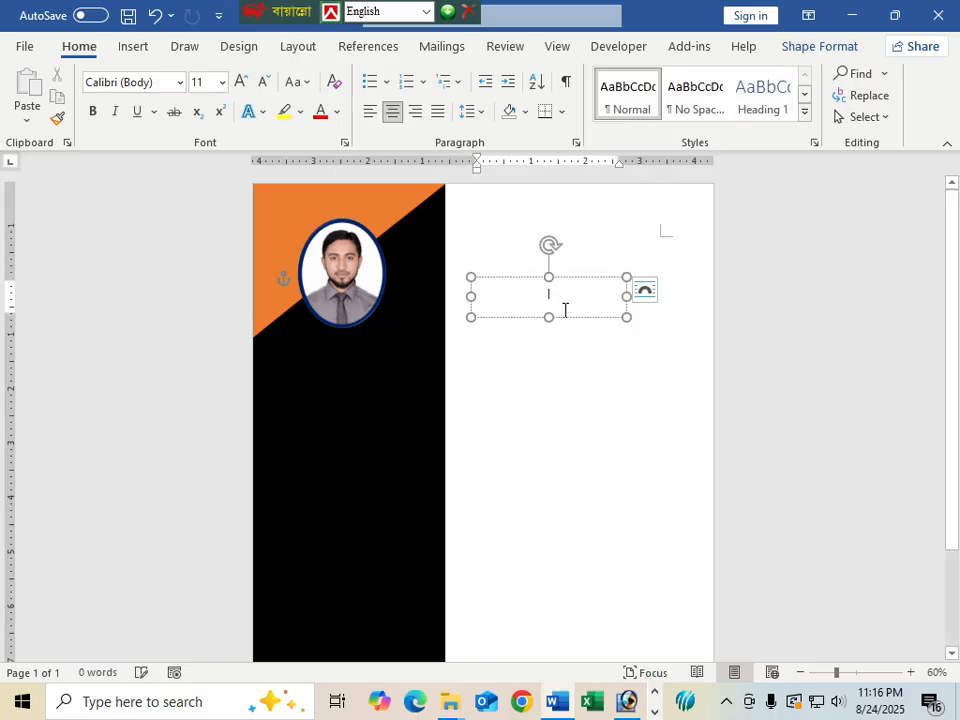
left_click(521, 279)
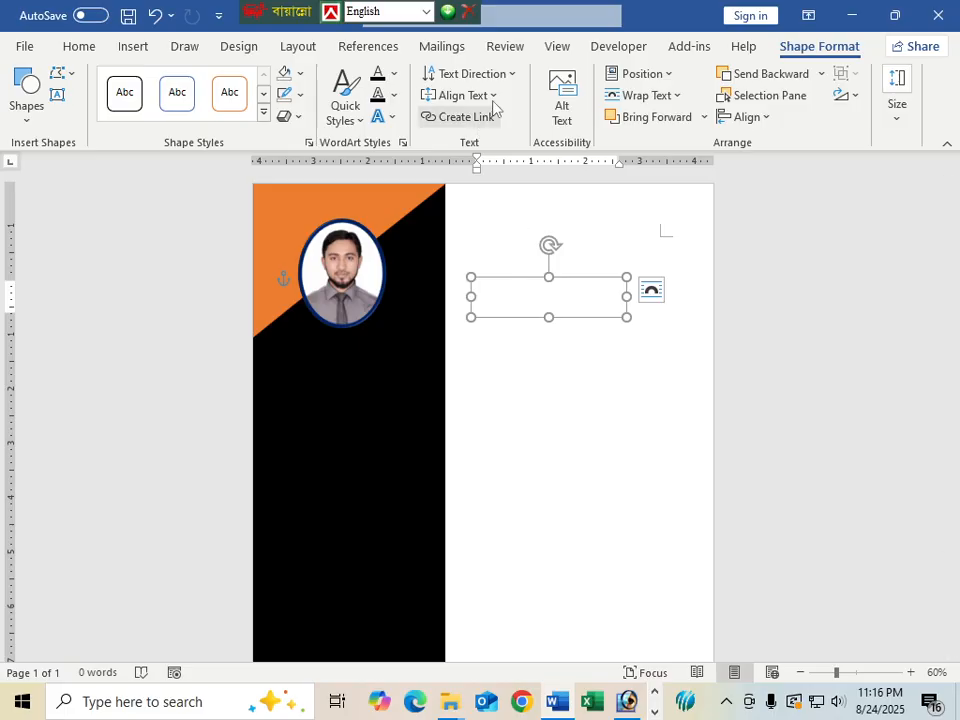
left_click(455, 95)
left_click(460, 140)
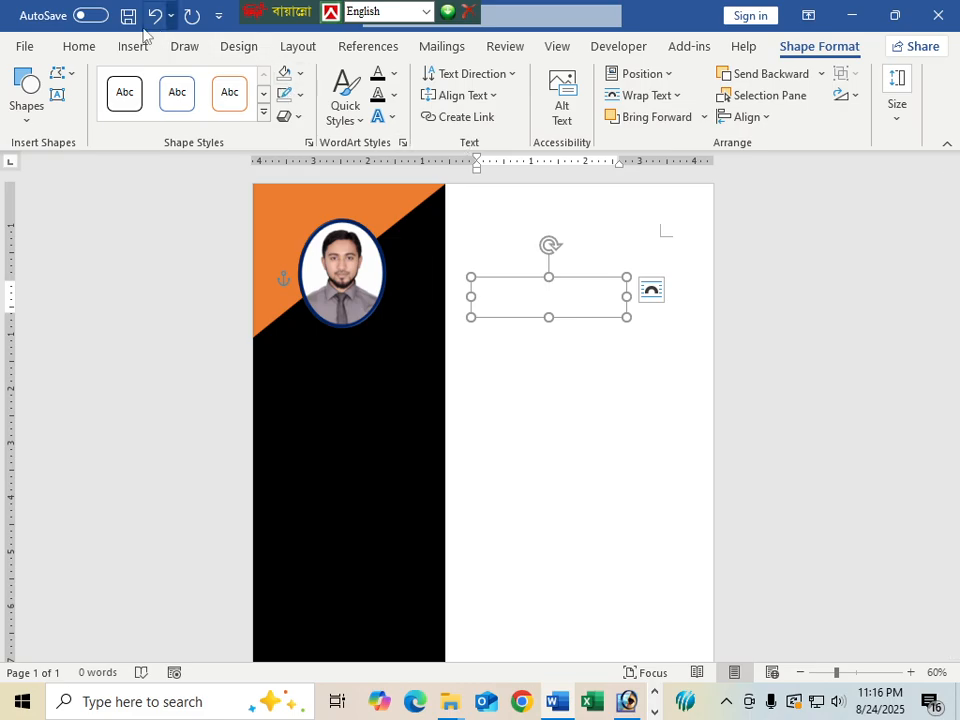
Type the person's name in red, bold at 19 pt, and place it beneath the portrait
left_click(79, 47)
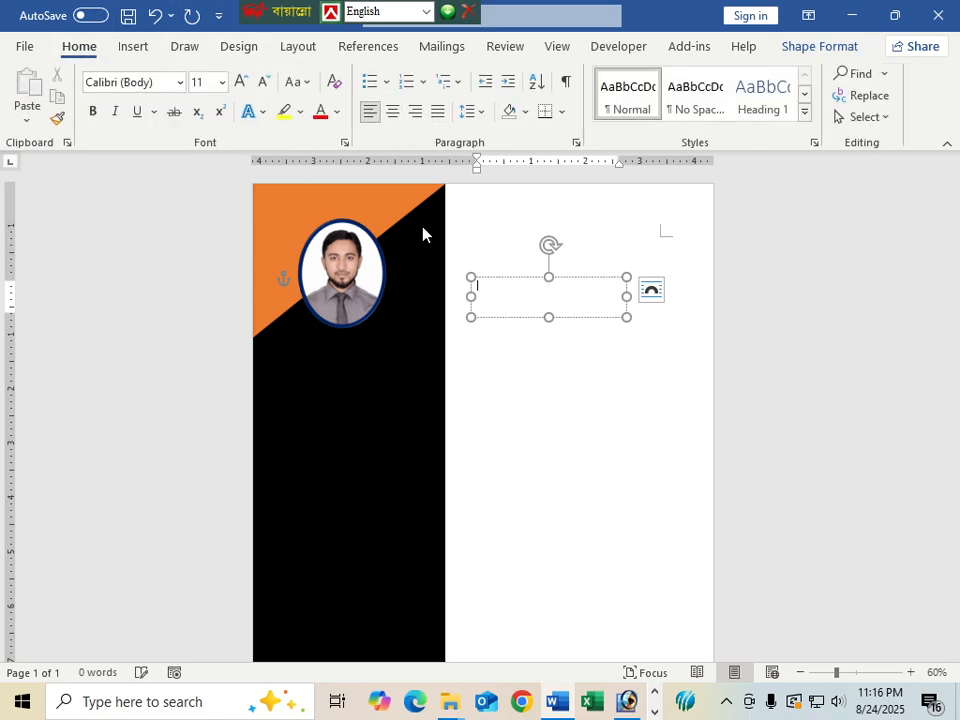
left_click(516, 312)
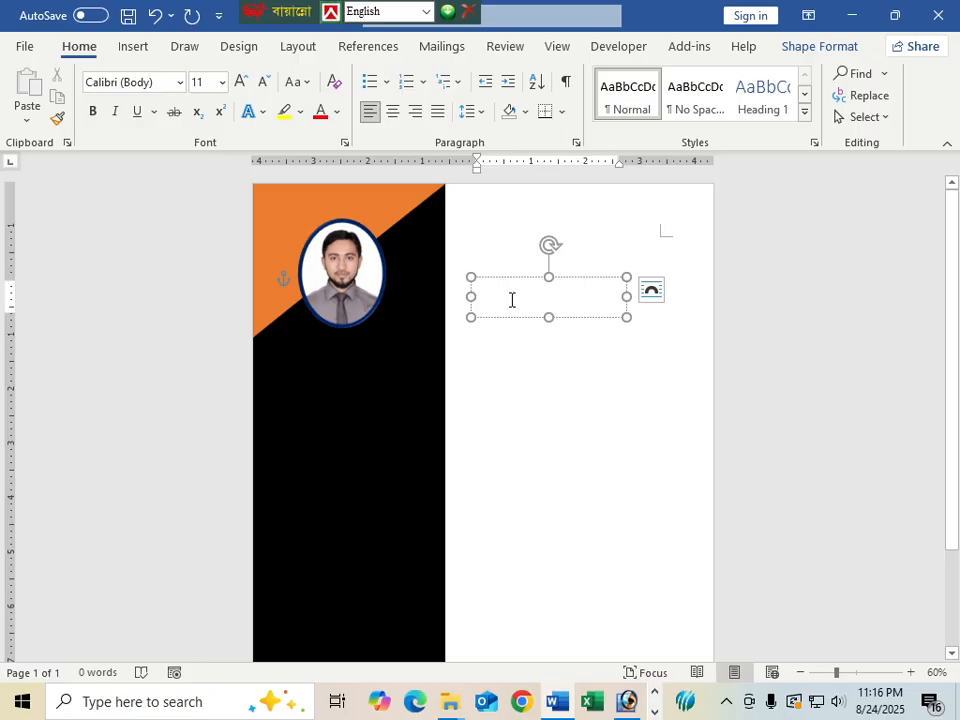
left_click(337, 111)
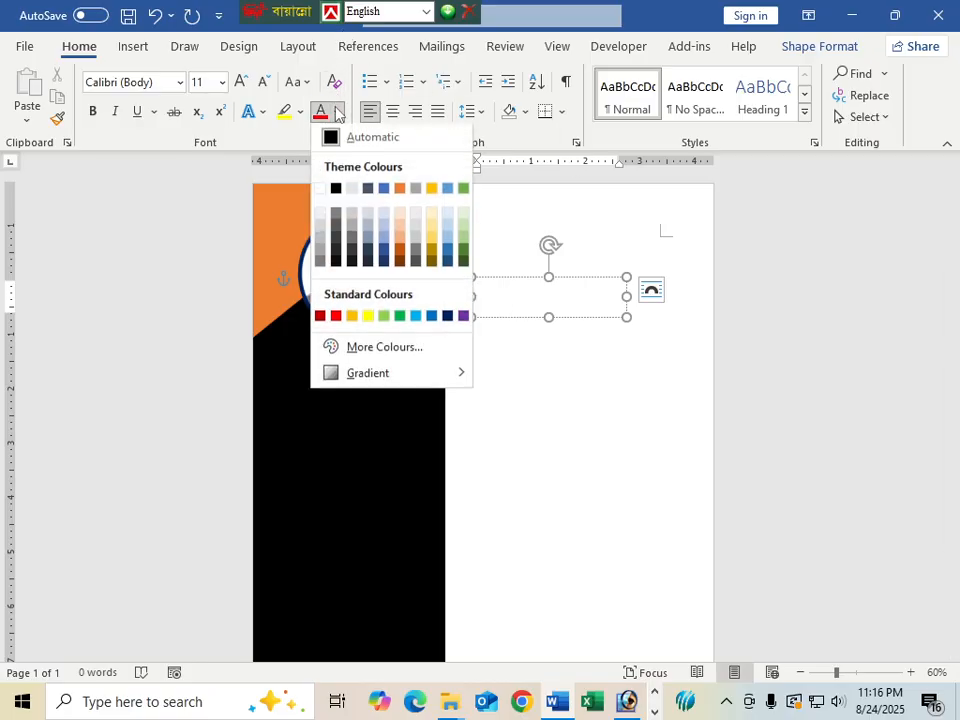
left_click(337, 317)
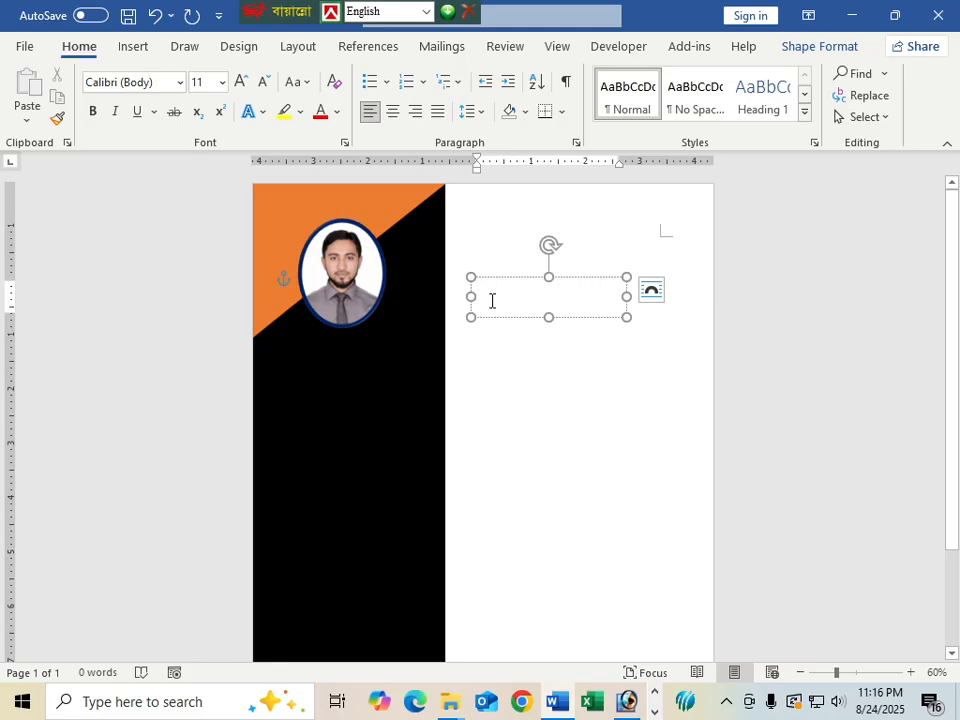
type("Md.")
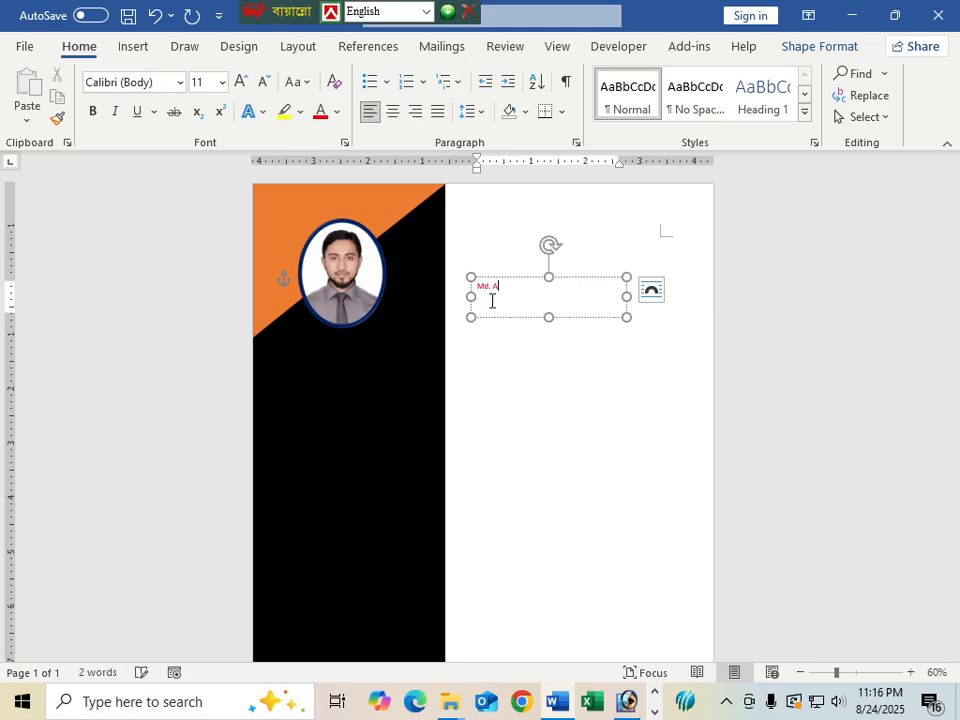
type(" Ema")
left_click_drag(627, 317, 465, 287)
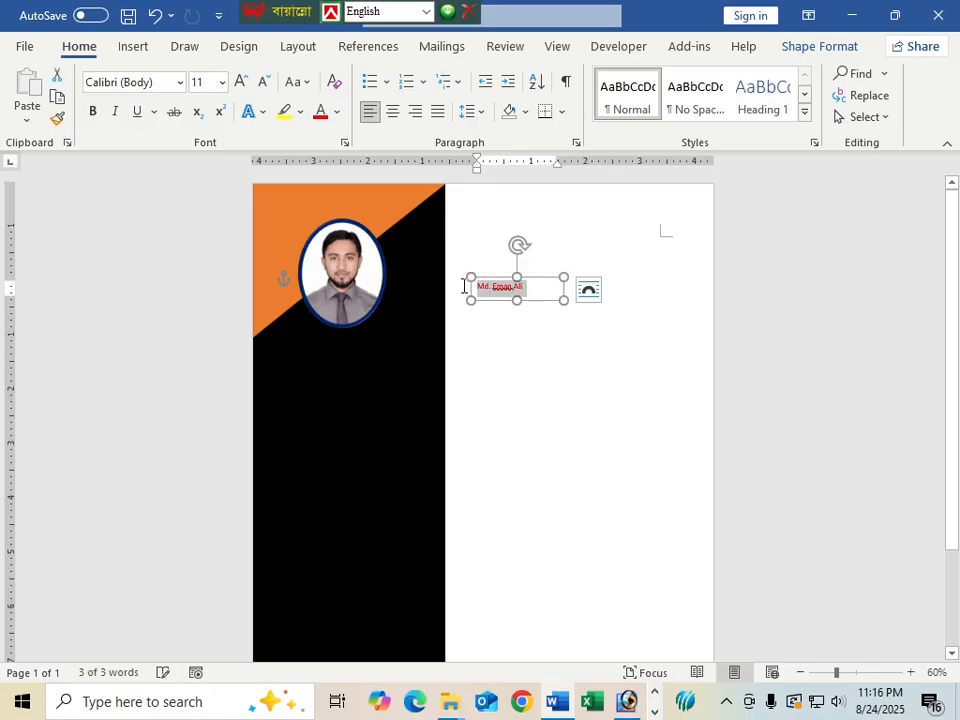
key("ctrl+b")
key("ctrl+bracketright")
key("ctrl+bracketright")
key("ctrl+bracketright")
key("ctrl+bracketright")
key("ctrl+bracketright")
key("ctrl+bracketright")
key("ctrl+bracketright")
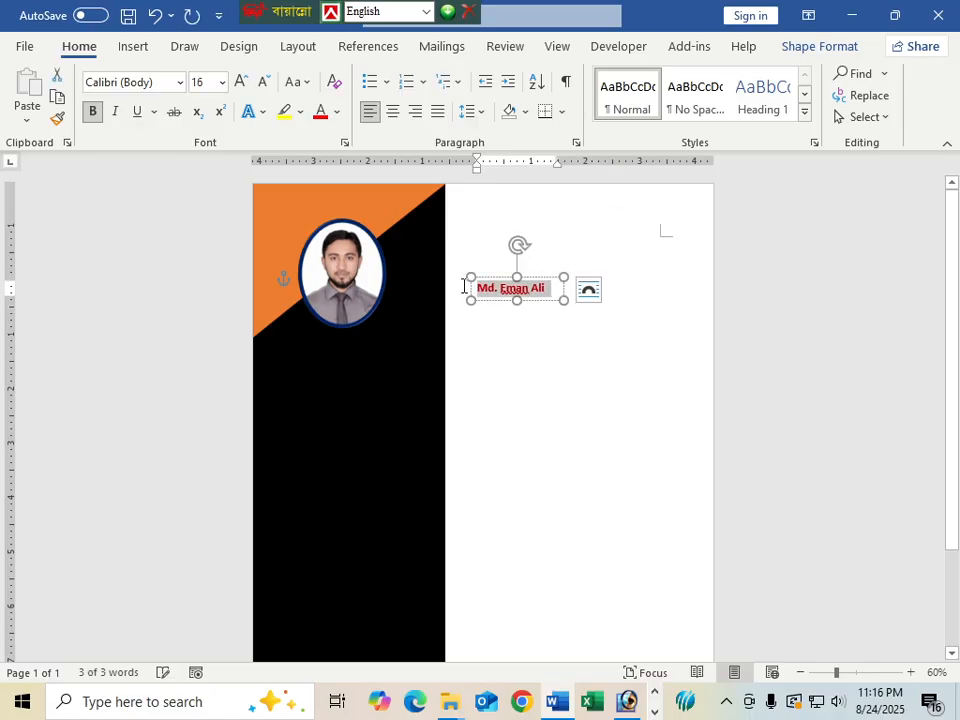
key("ctrl+bracketright")
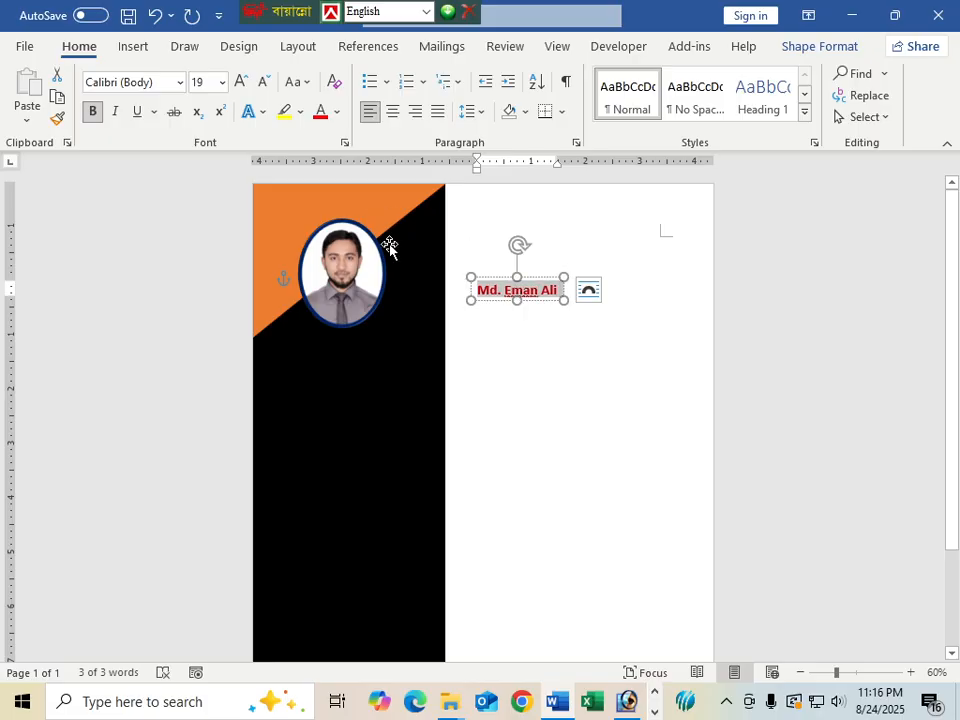
left_click_drag(498, 300, 320, 353)
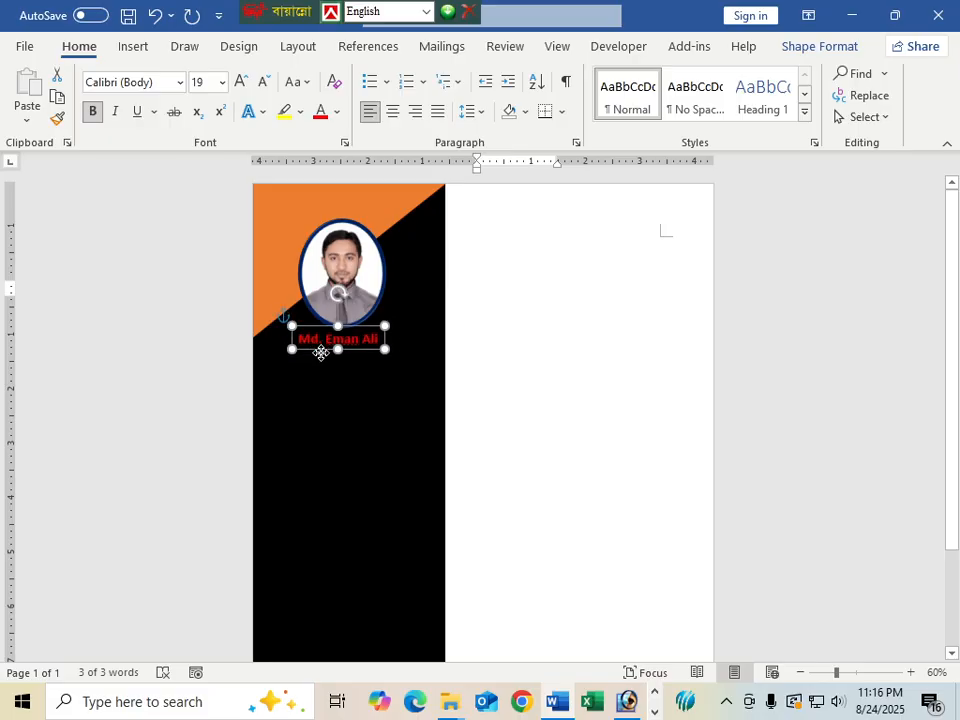
Duplicate the red name box just below it and widen the copy across the sidebar
left_click(354, 396)
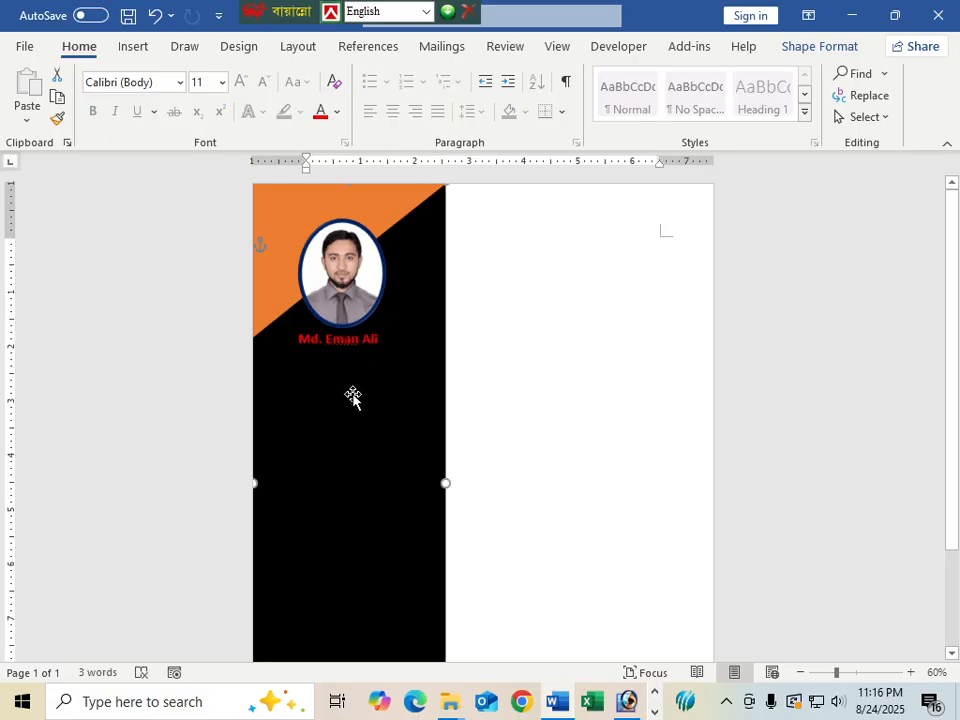
left_click(362, 340)
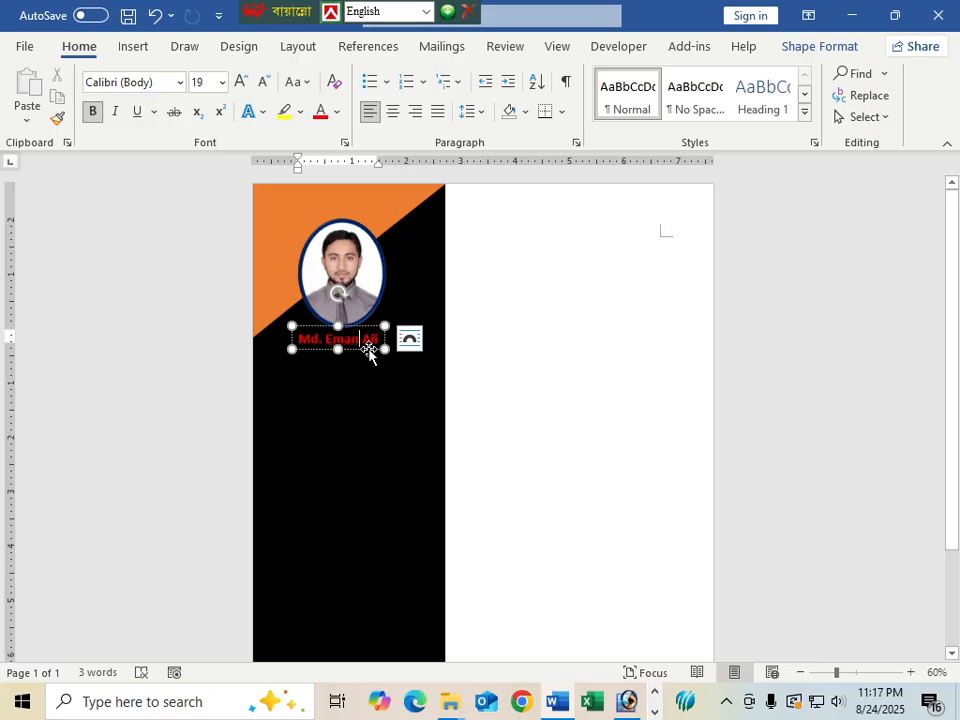
left_click(367, 345)
left_click(368, 350)
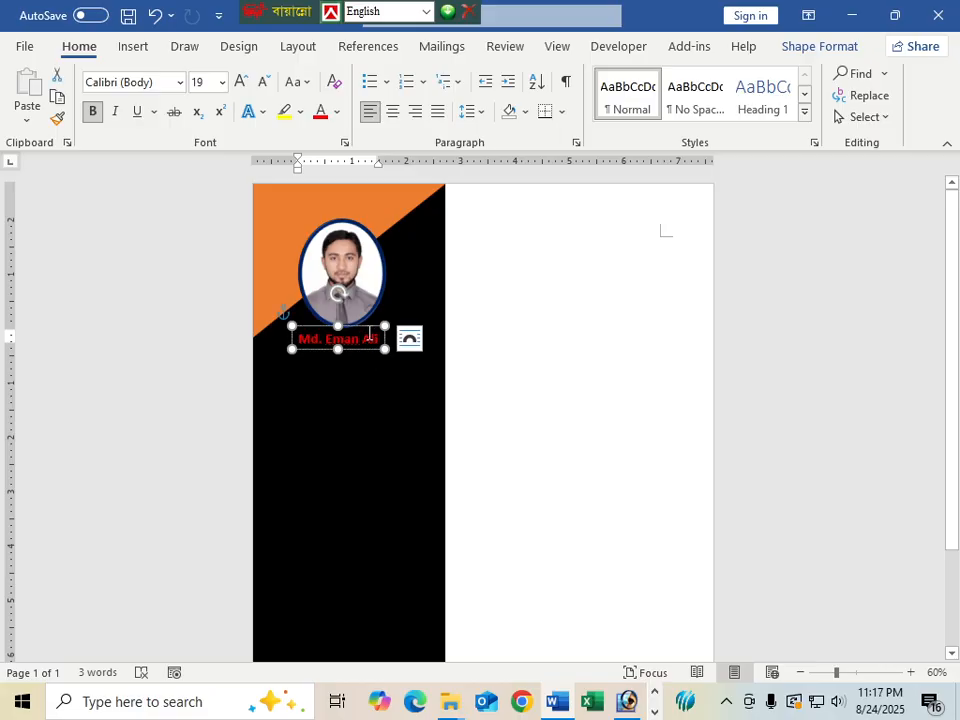
key("Right")
key("Right")
key("Right")
key("Right")
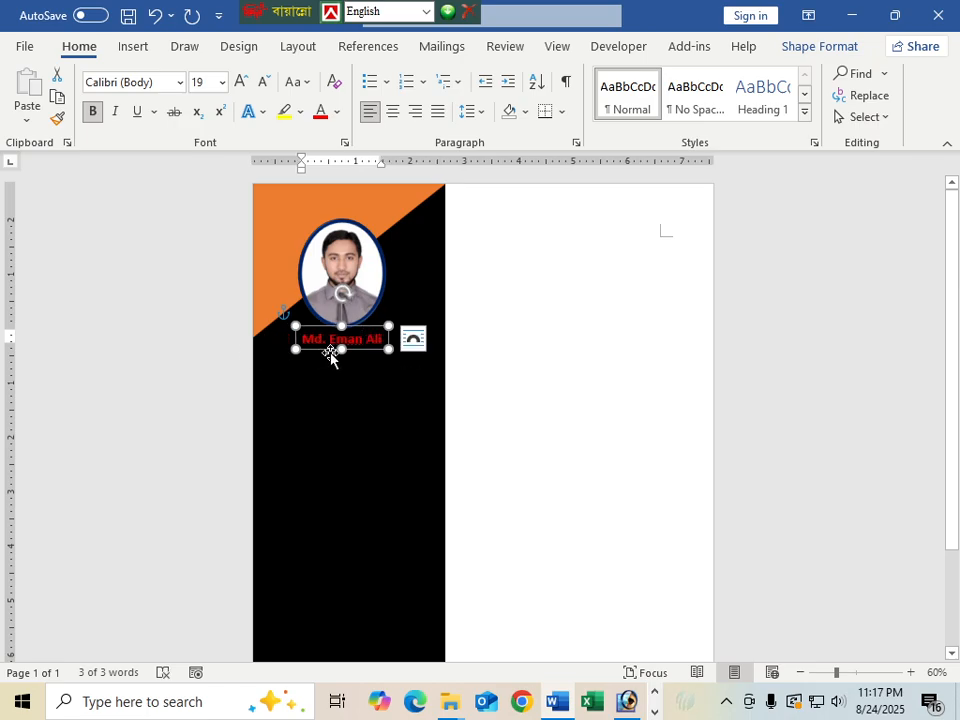
left_click_drag(328, 355, 274, 364)
left_click_drag(339, 371, 445, 369)
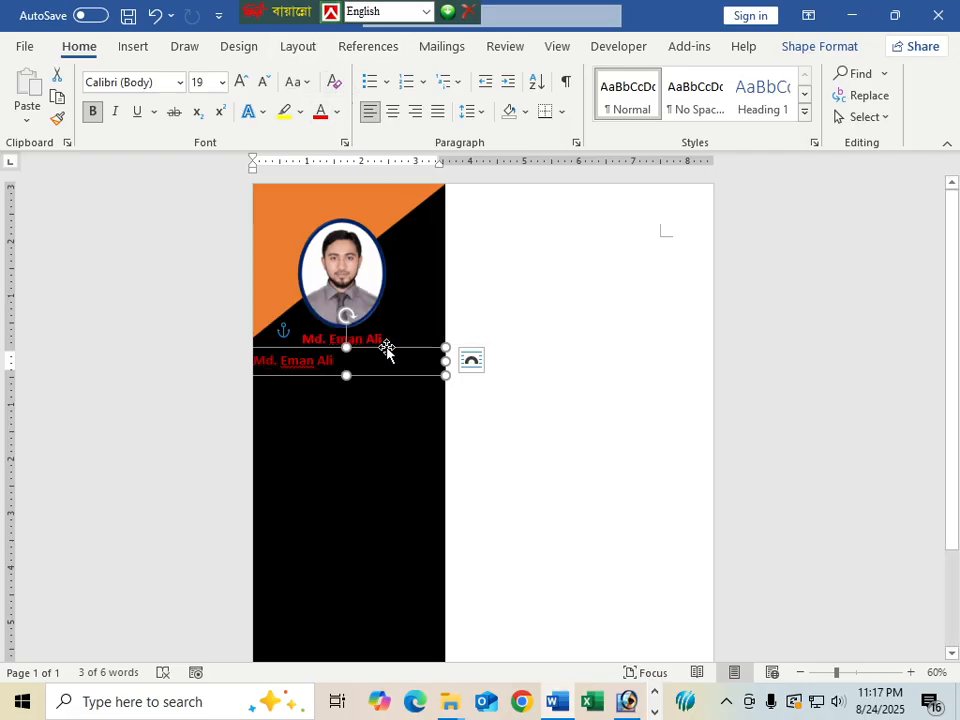
Fill the copied name box with Orange, Lighter 80% light peach
left_click(370, 352)
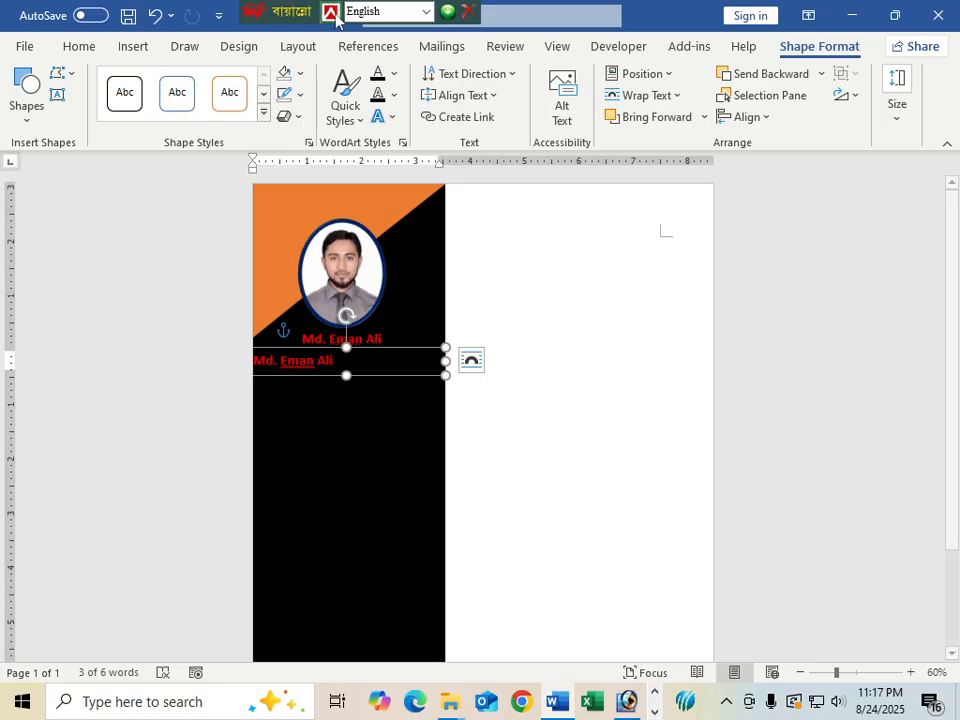
left_click(302, 76)
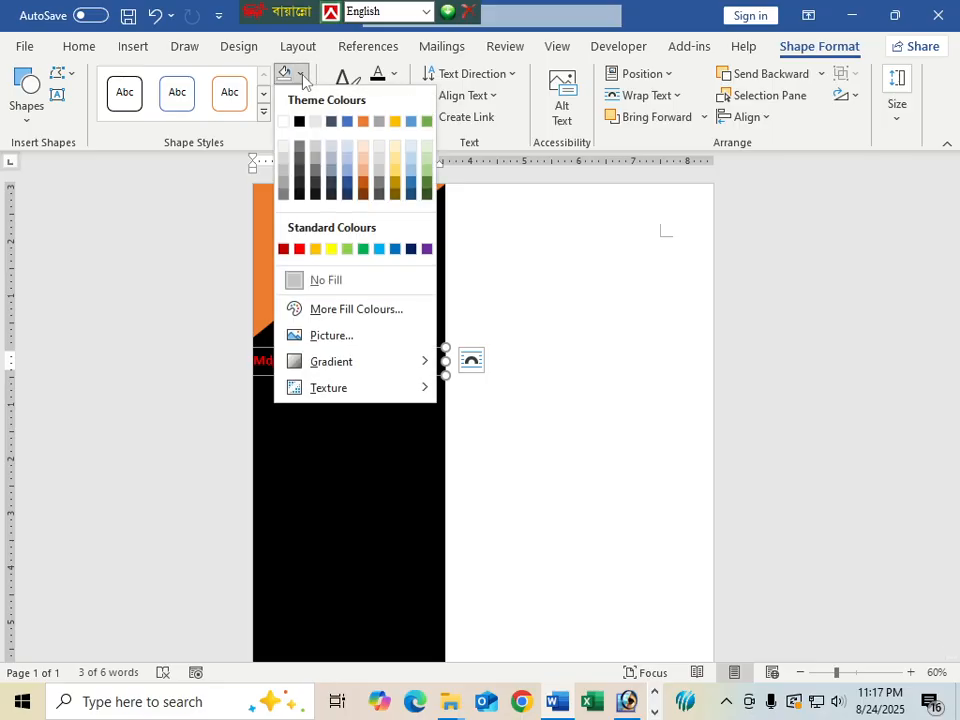
left_click(363, 146)
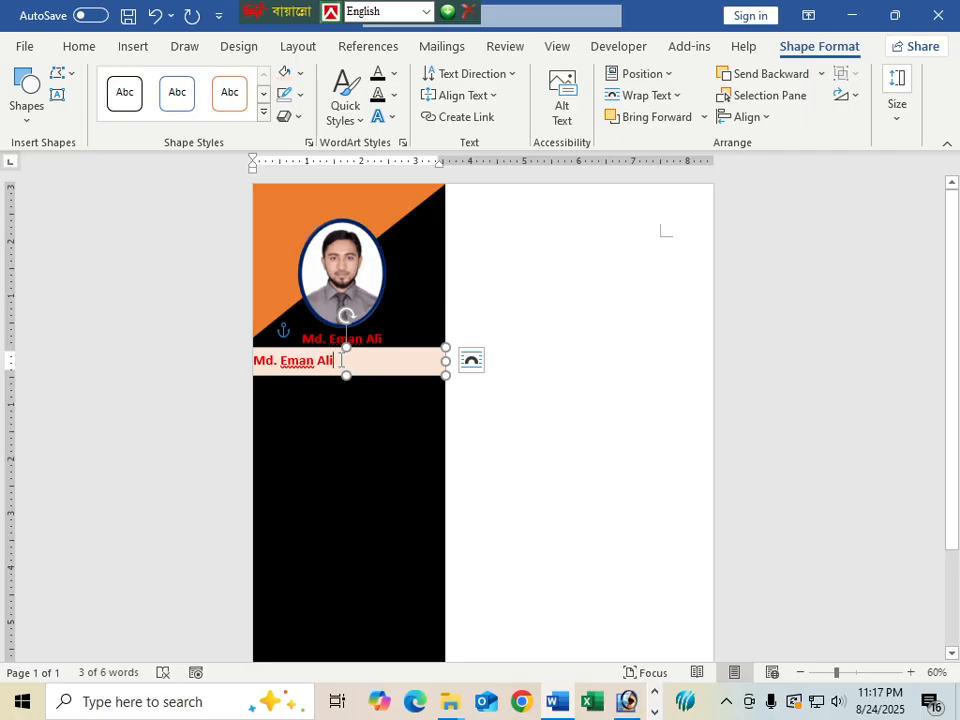
Replace the box's text with 'Contact Information' and centre it
left_click_drag(340, 360, 254, 360)
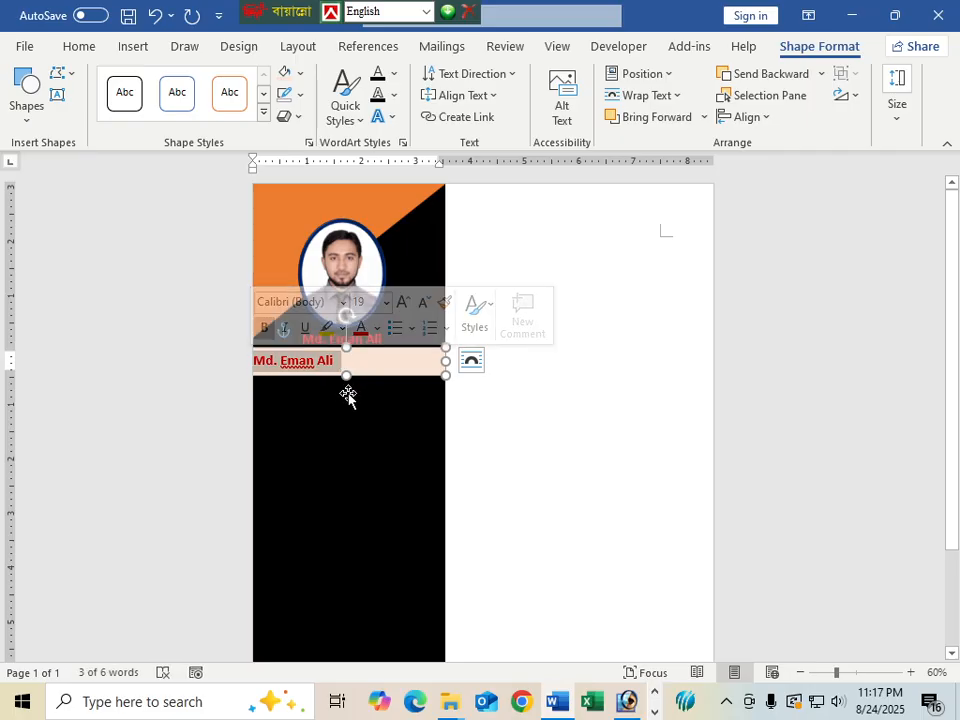
type("Cont")
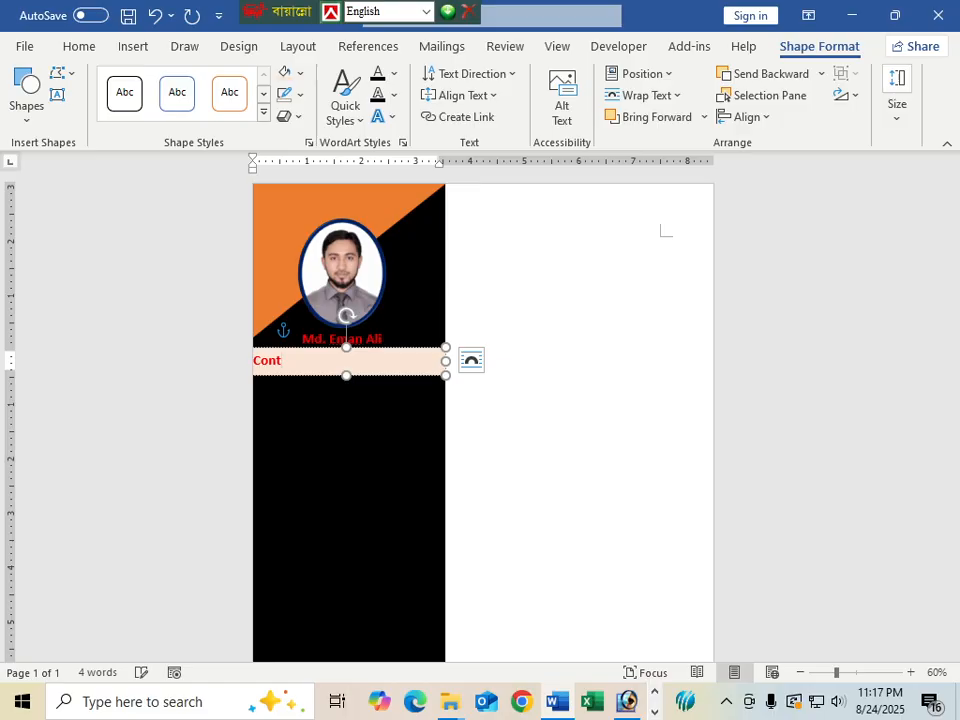
type("act Information")
key("ctrl+e")
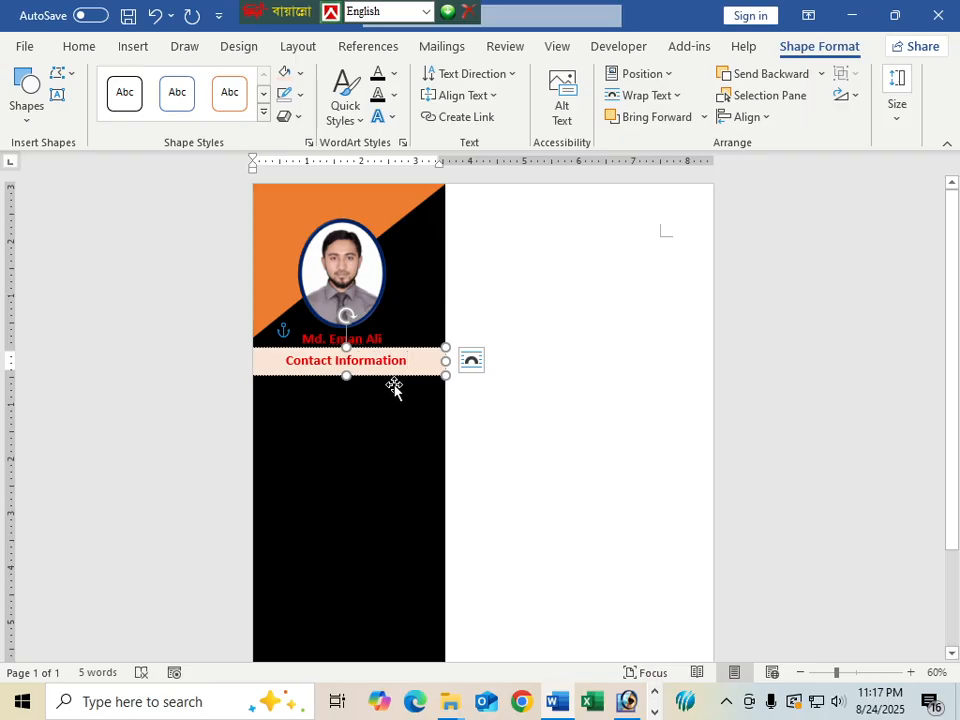
left_click(579, 437)
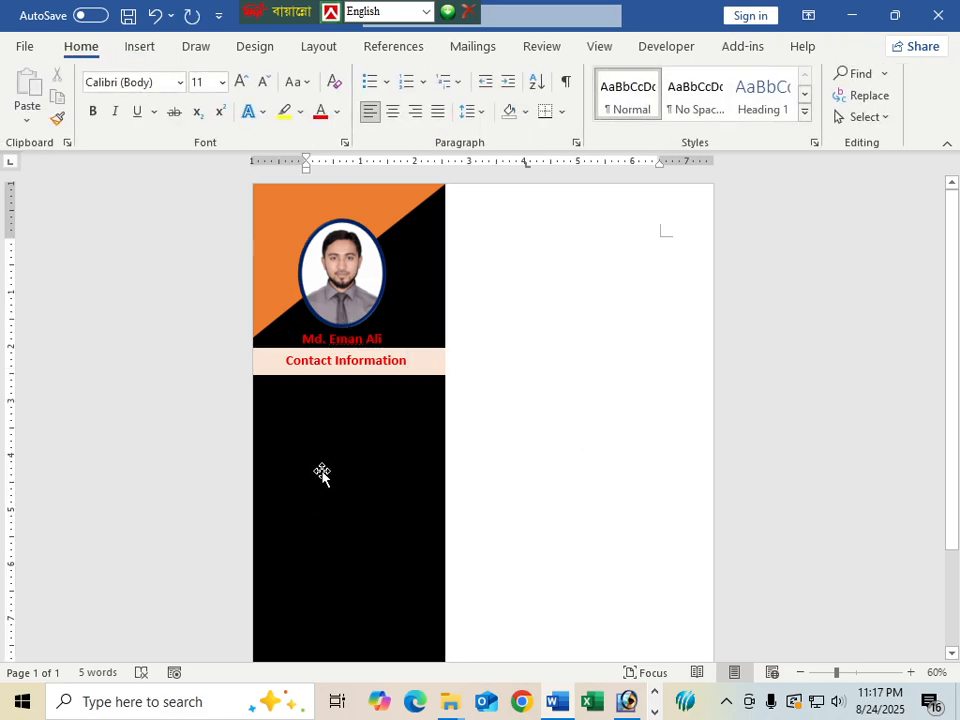
left_click(349, 373)
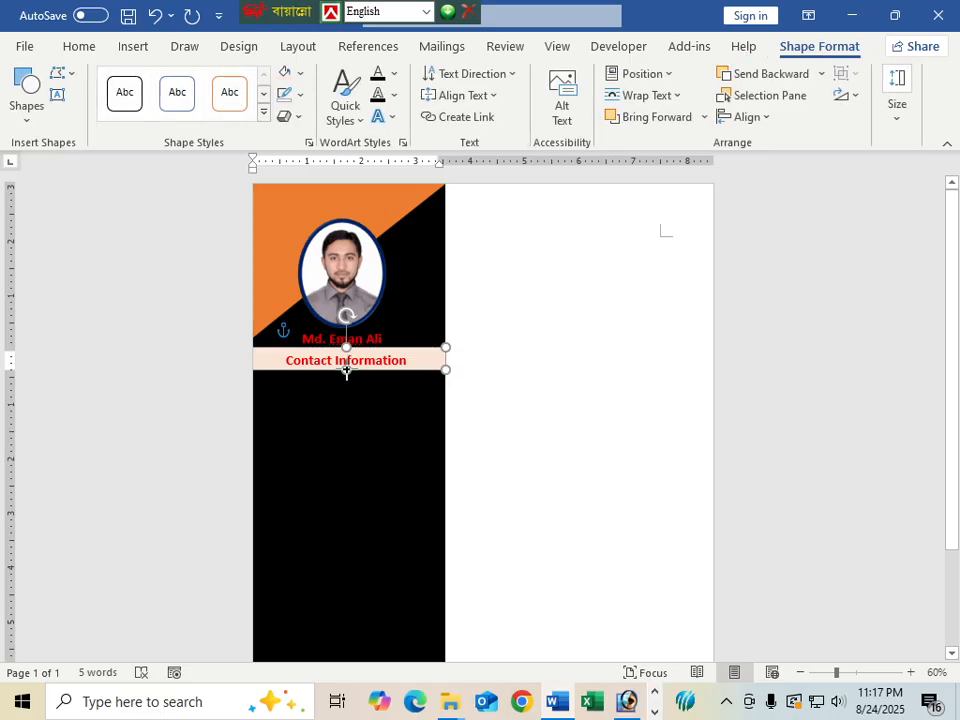
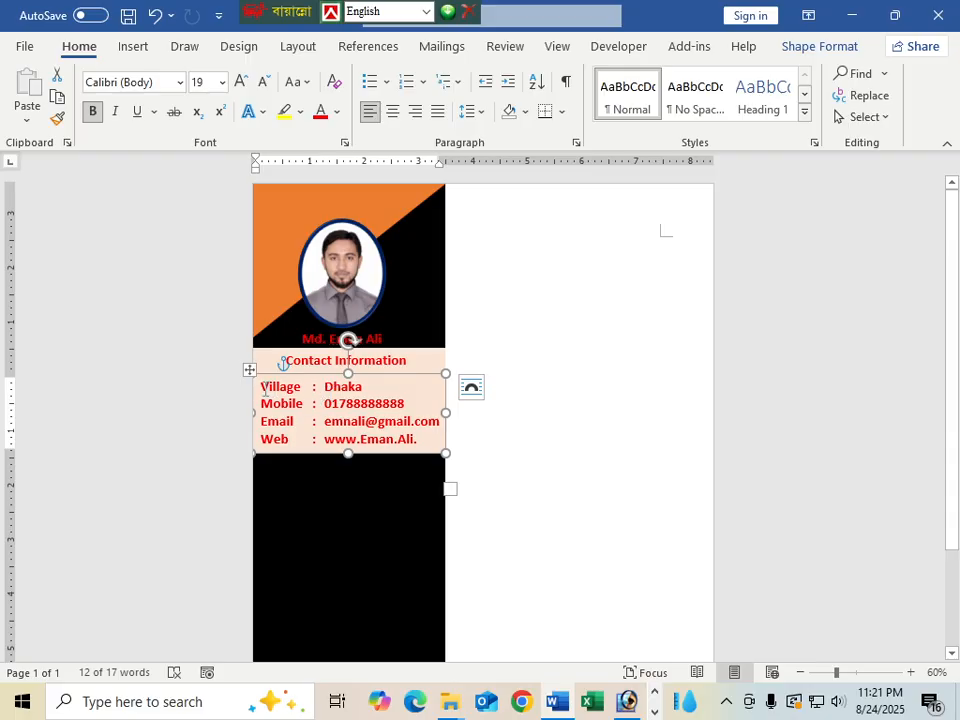
Remove the contact table's cell shading and make its text white
left_click_drag(264, 390, 380, 430)
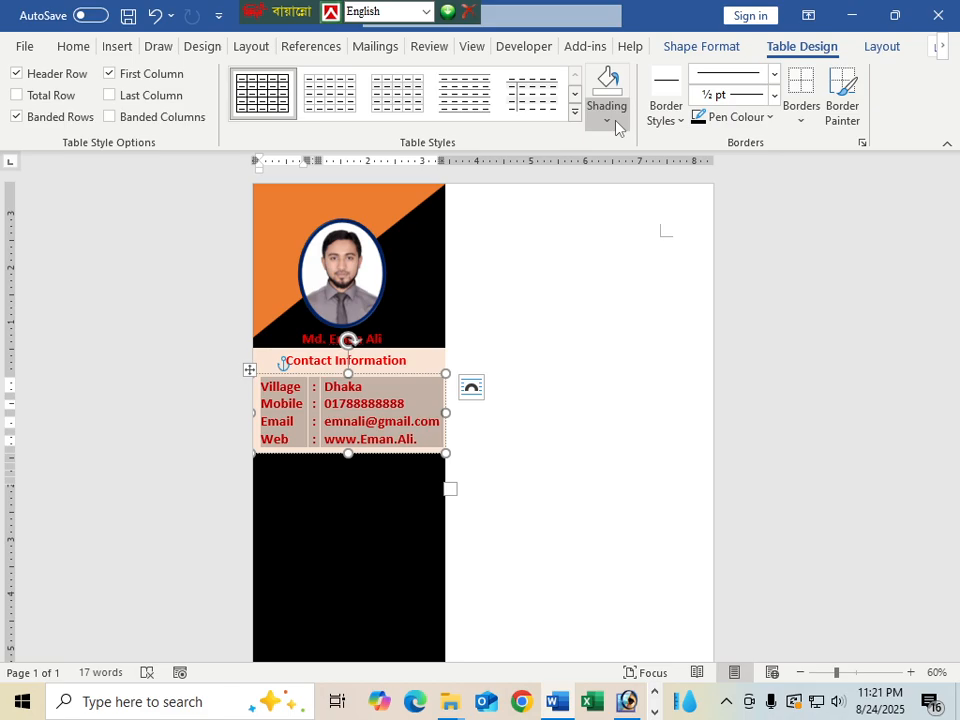
left_click(608, 120)
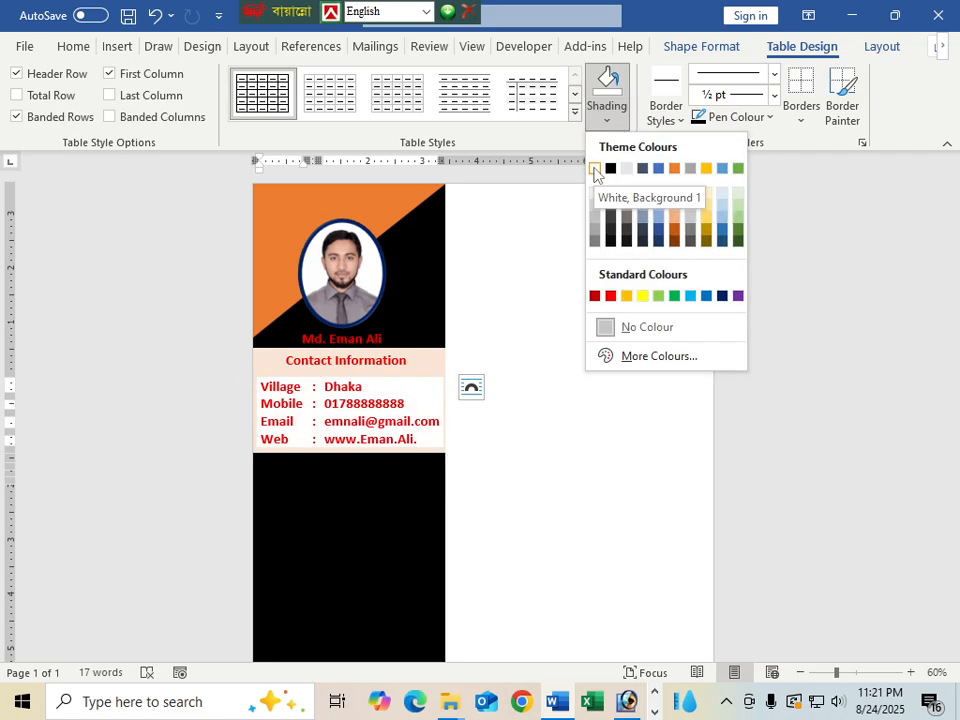
left_click(636, 327)
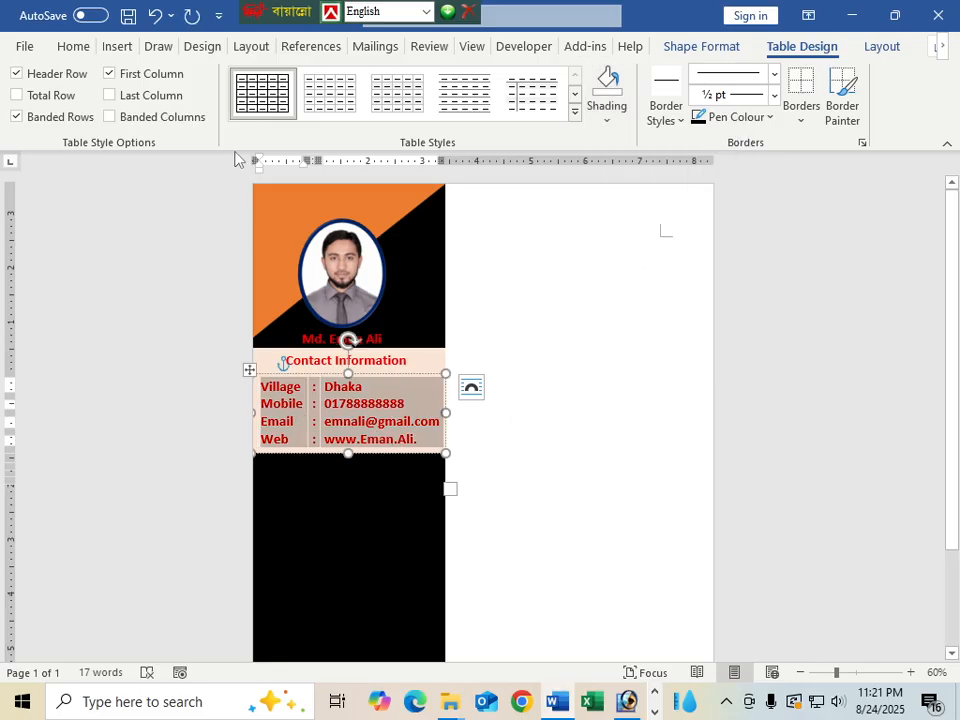
left_click(75, 45)
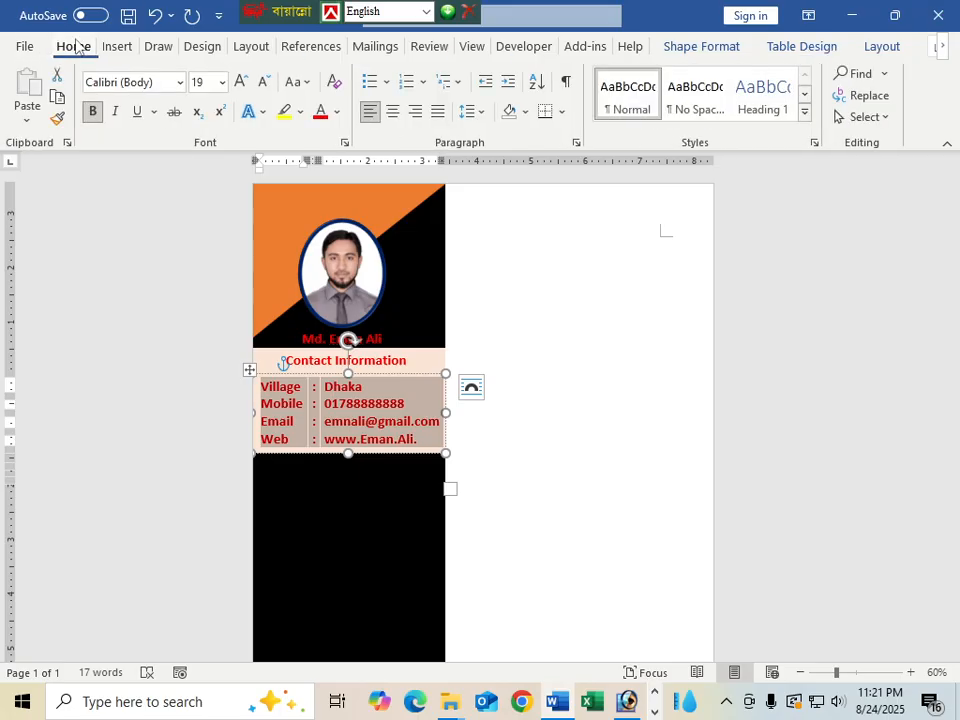
left_click(338, 112)
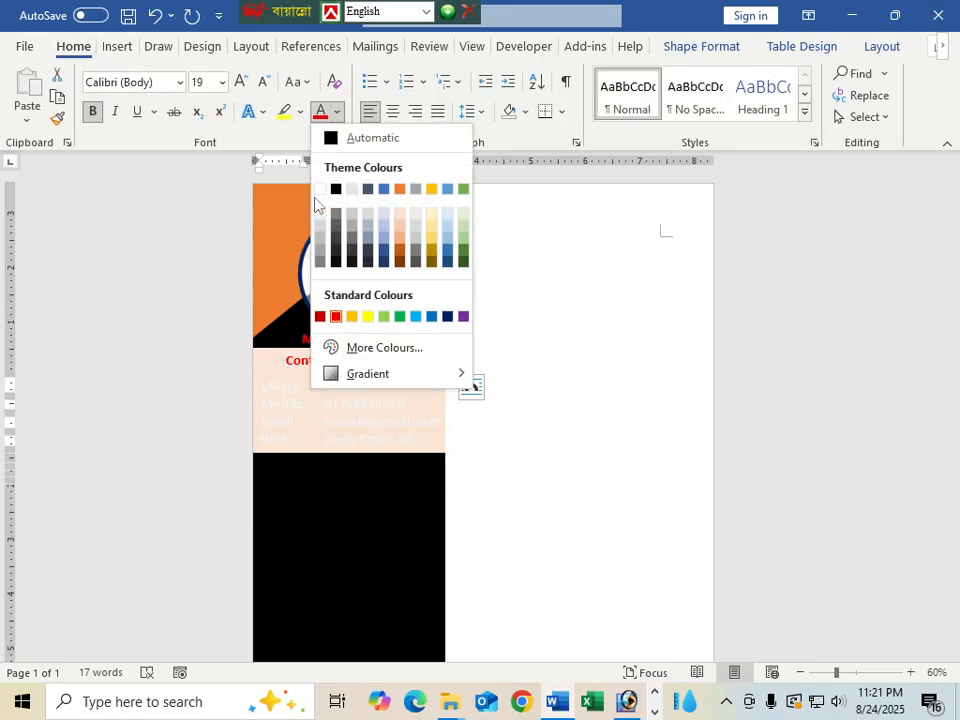
left_click(321, 190)
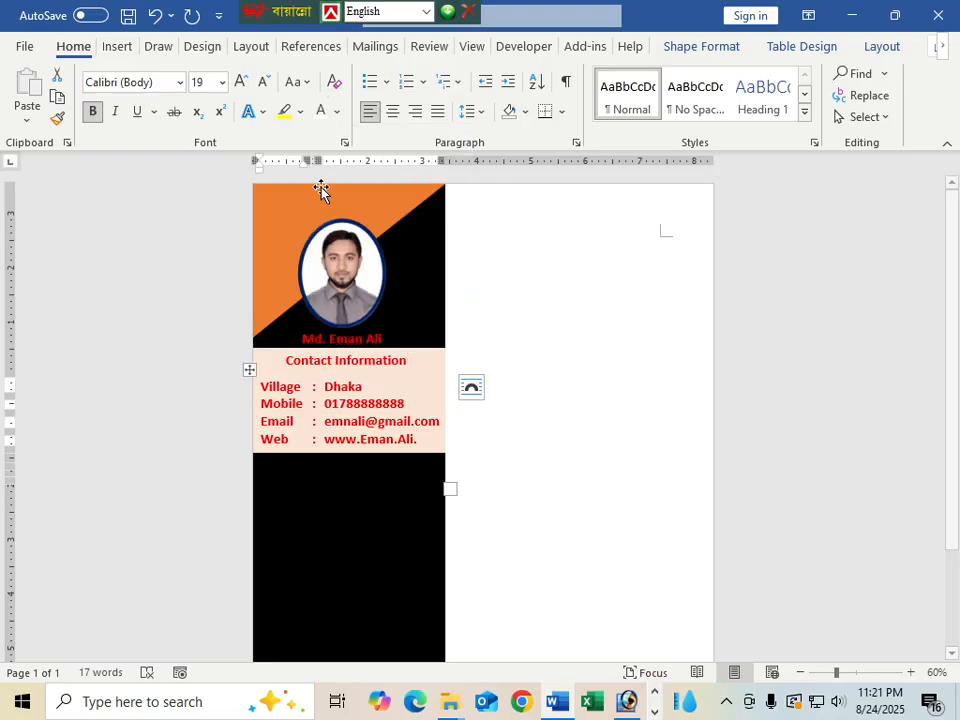
Set the contact text box's shape fill to No Fill
left_click(413, 374)
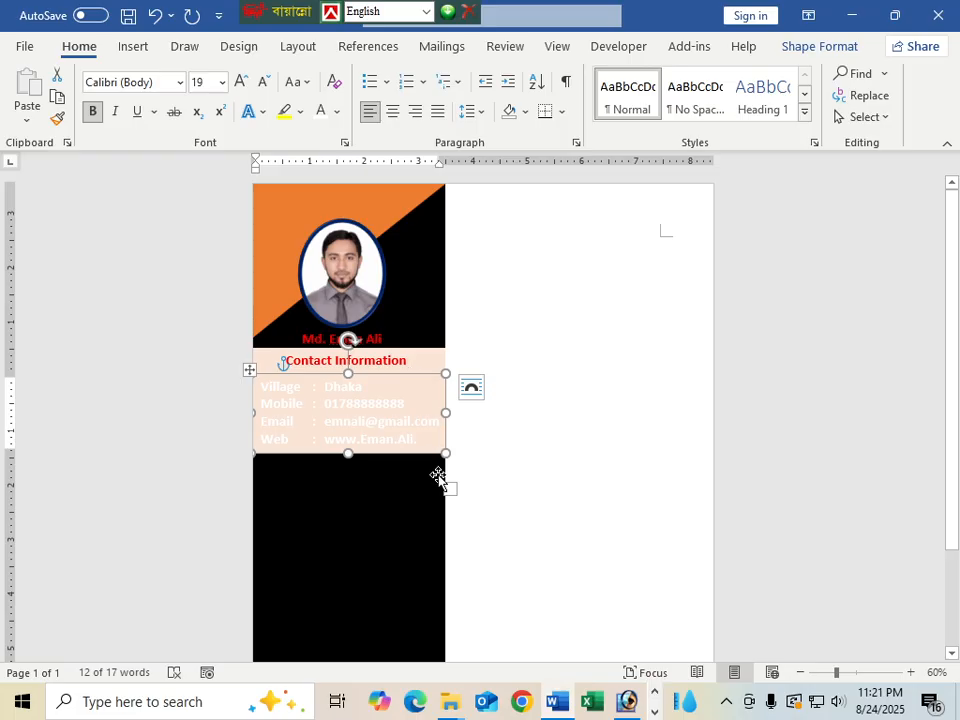
left_click_drag(388, 458, 388, 494)
key("ctrl+z")
left_click(376, 453)
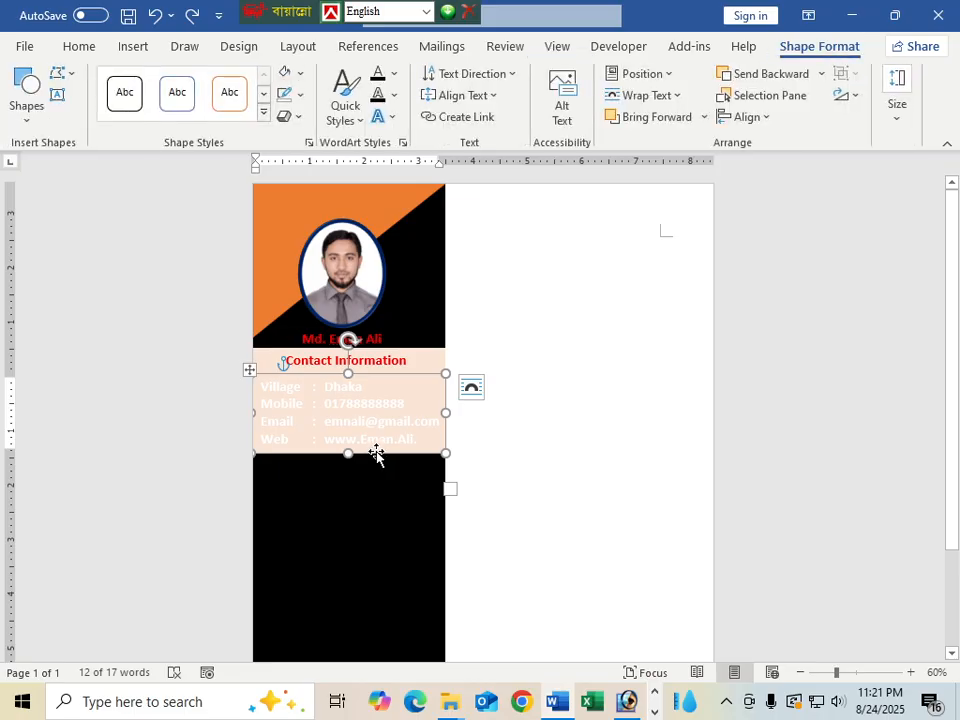
left_click(299, 73)
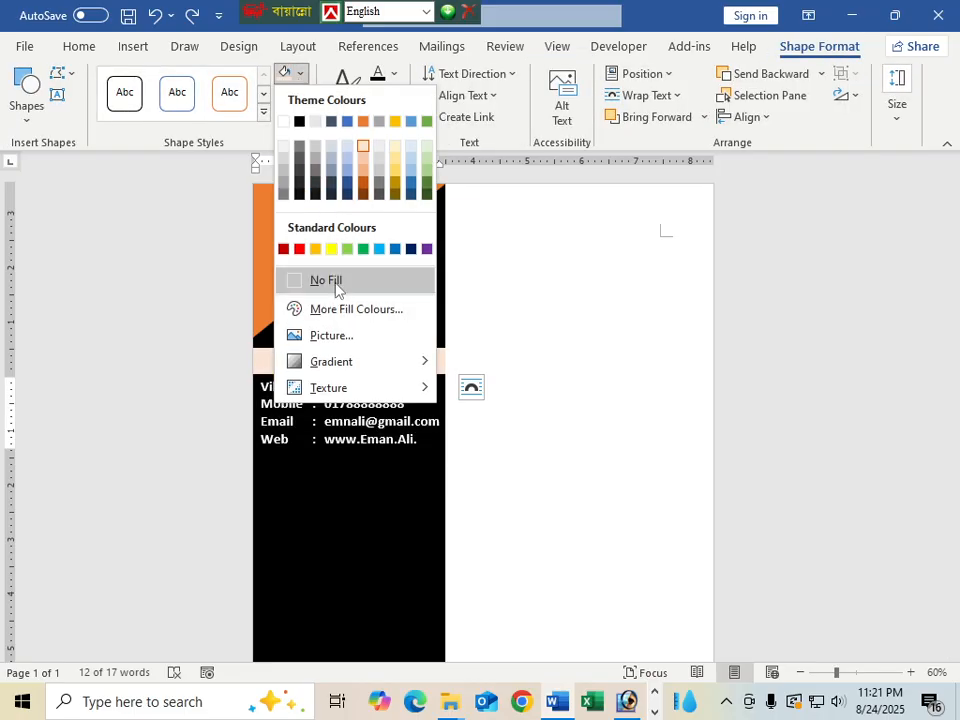
left_click(334, 280)
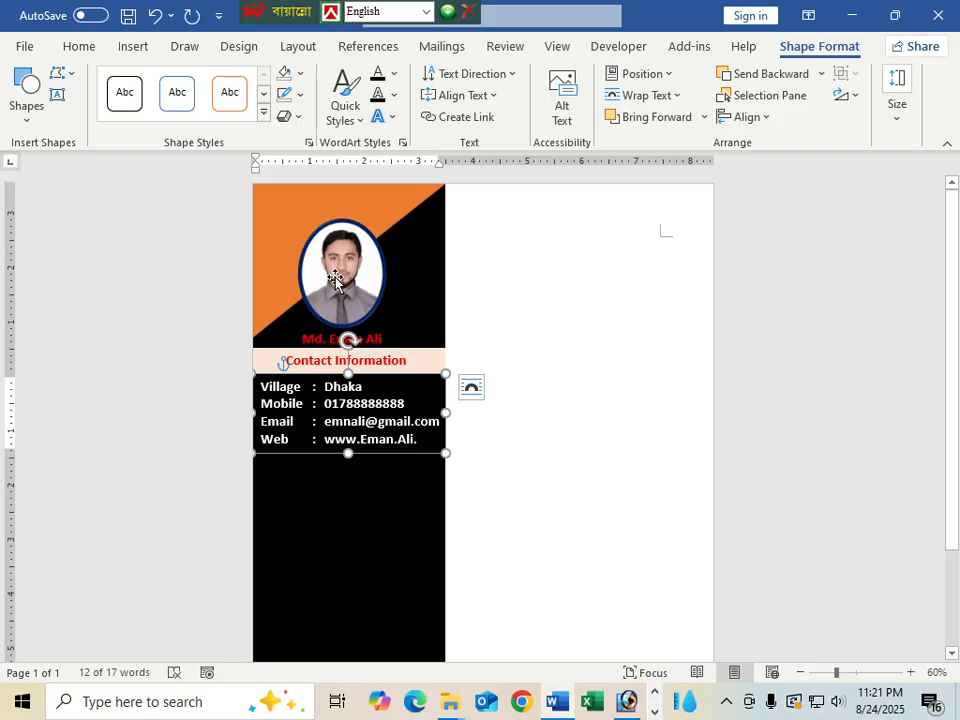
left_click(571, 510)
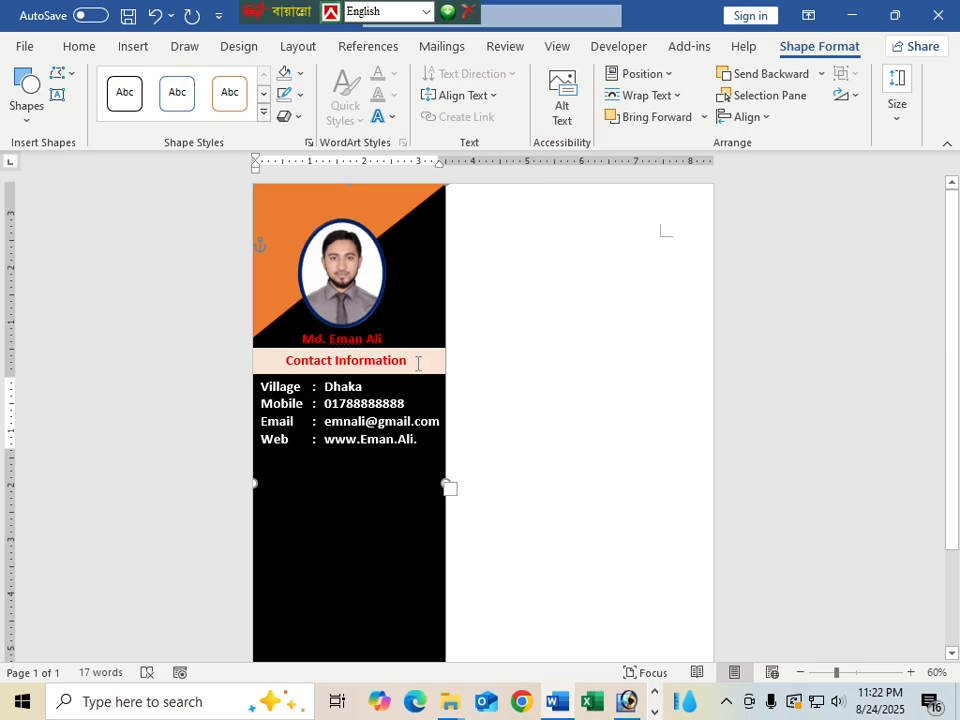
Duplicate the contact details text box just below the original
left_click(339, 443)
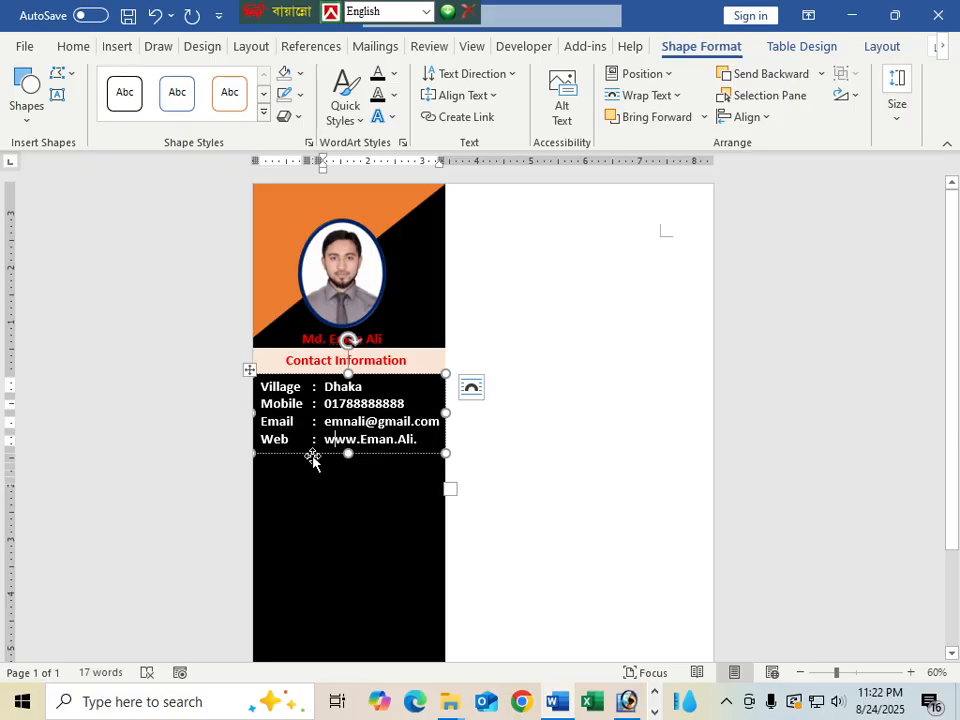
left_click_drag(320, 458, 315, 546)
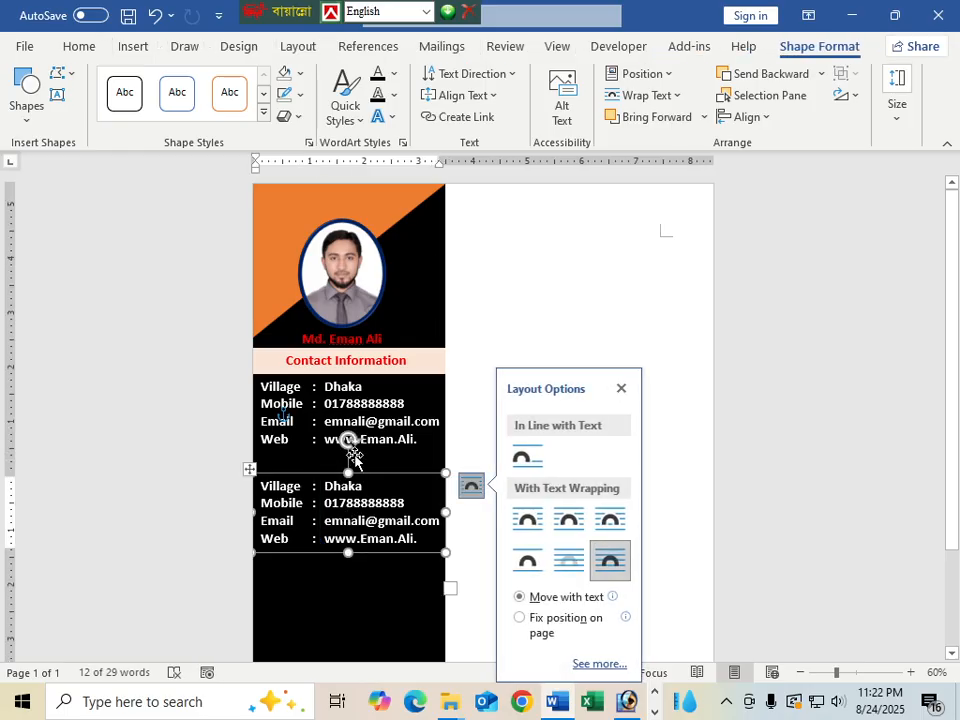
left_click(471, 418)
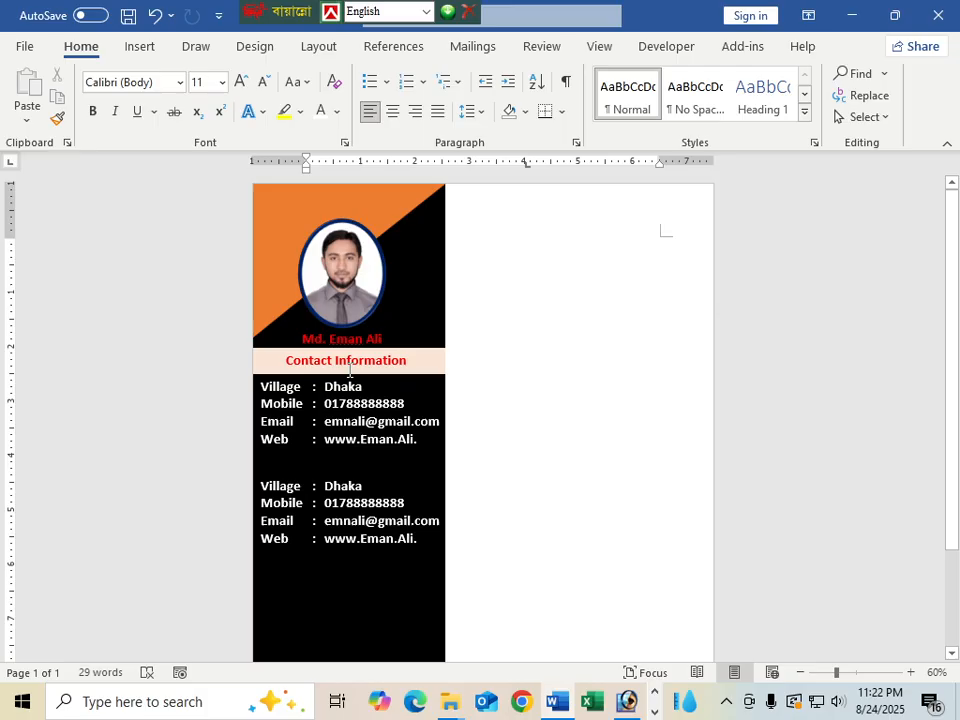
Copy the Contact Information heading bar to sit below the first contact block
left_click(373, 372)
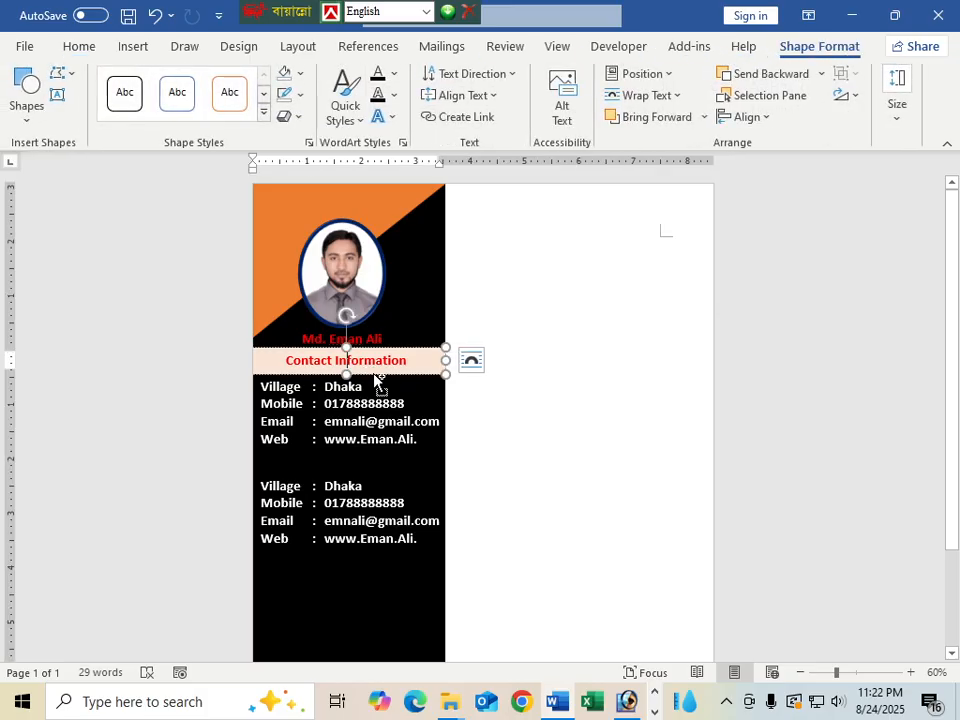
left_click_drag(375, 378, 379, 472)
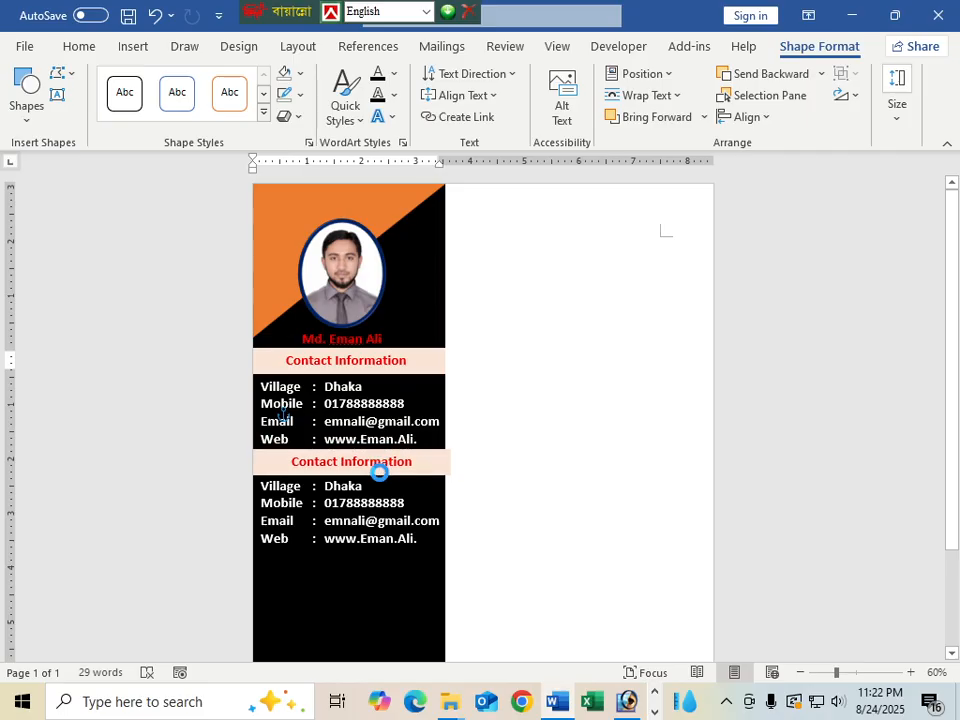
left_click(568, 486)
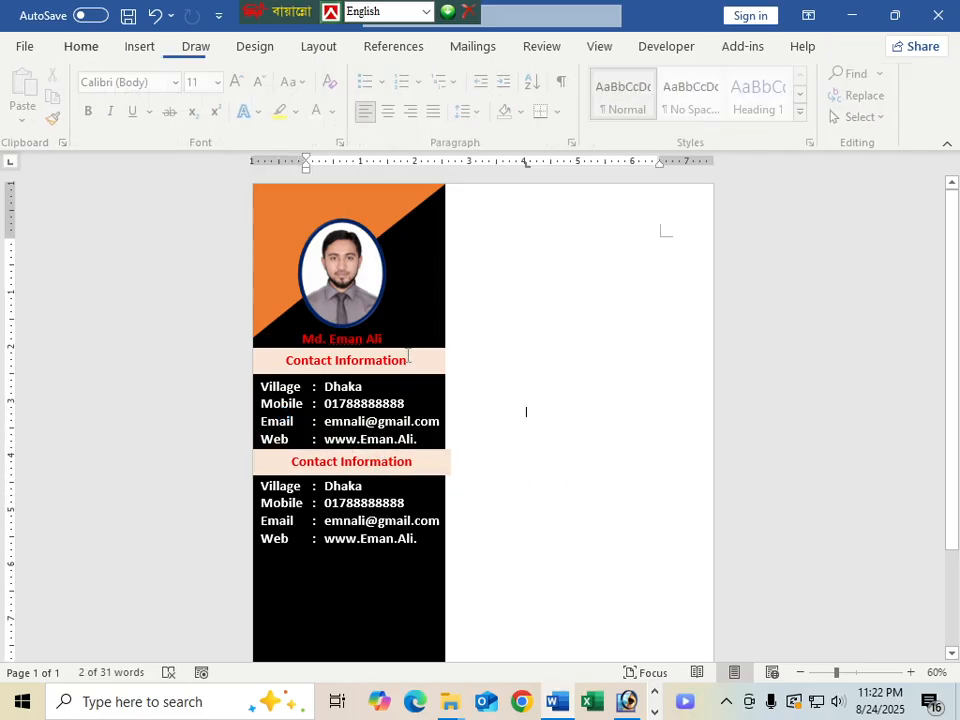
left_click(448, 462)
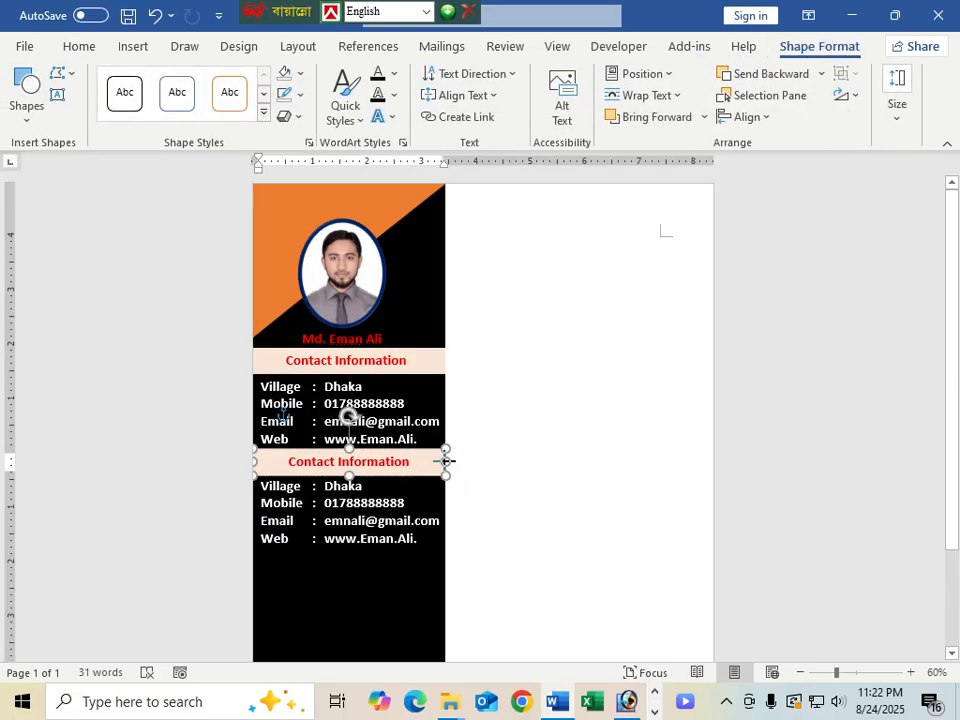
Replace the copied heading bar's text with 'Education Qulification'
left_click_drag(418, 461, 287, 461)
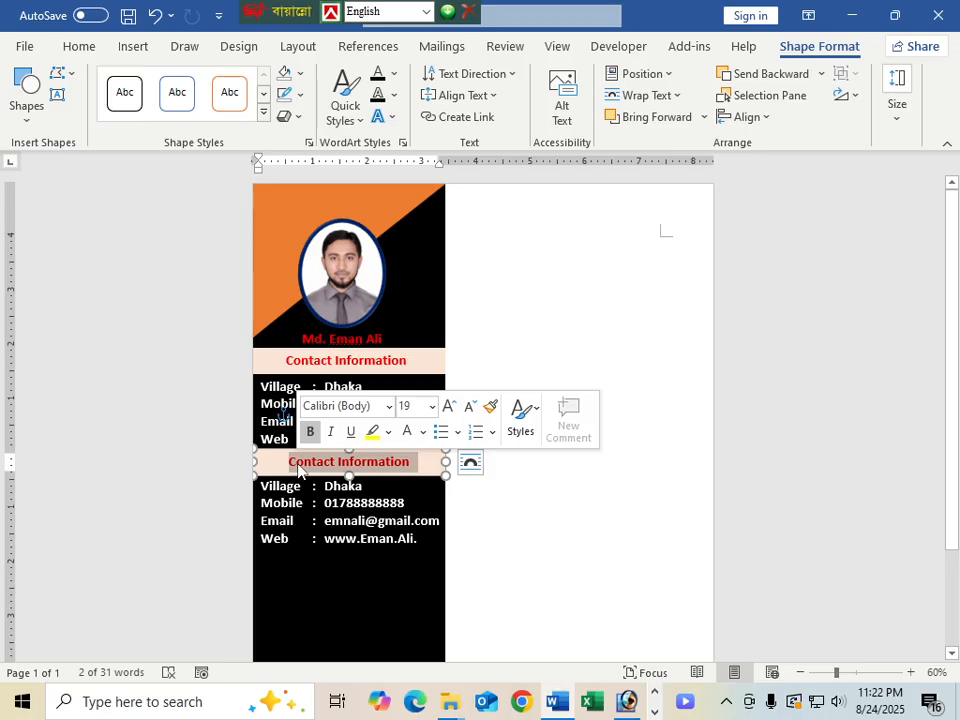
type("E")
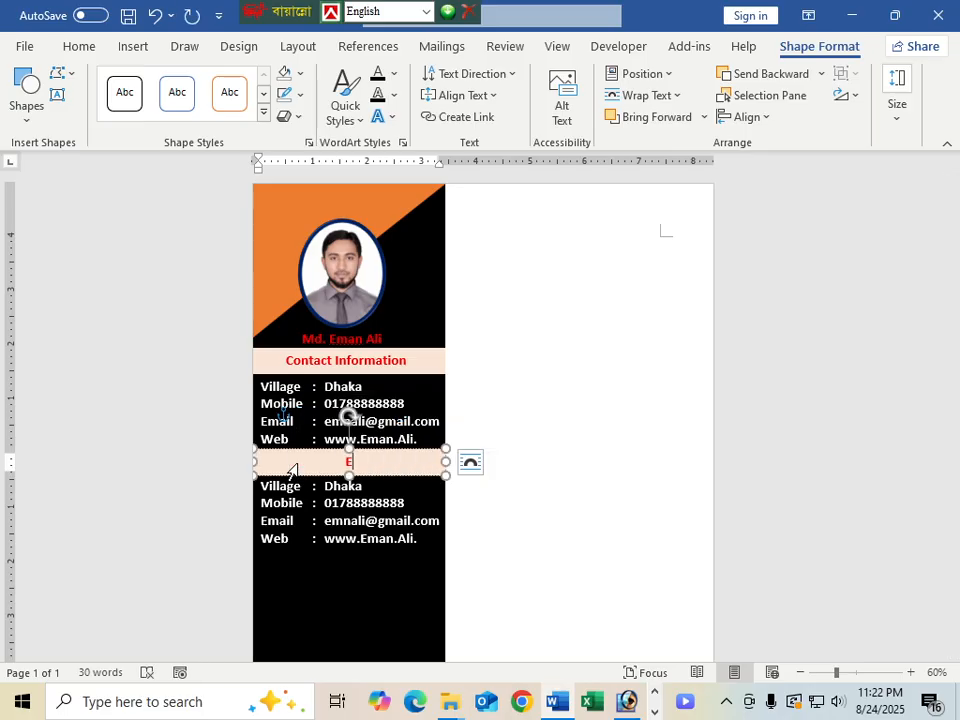
type("ducation")
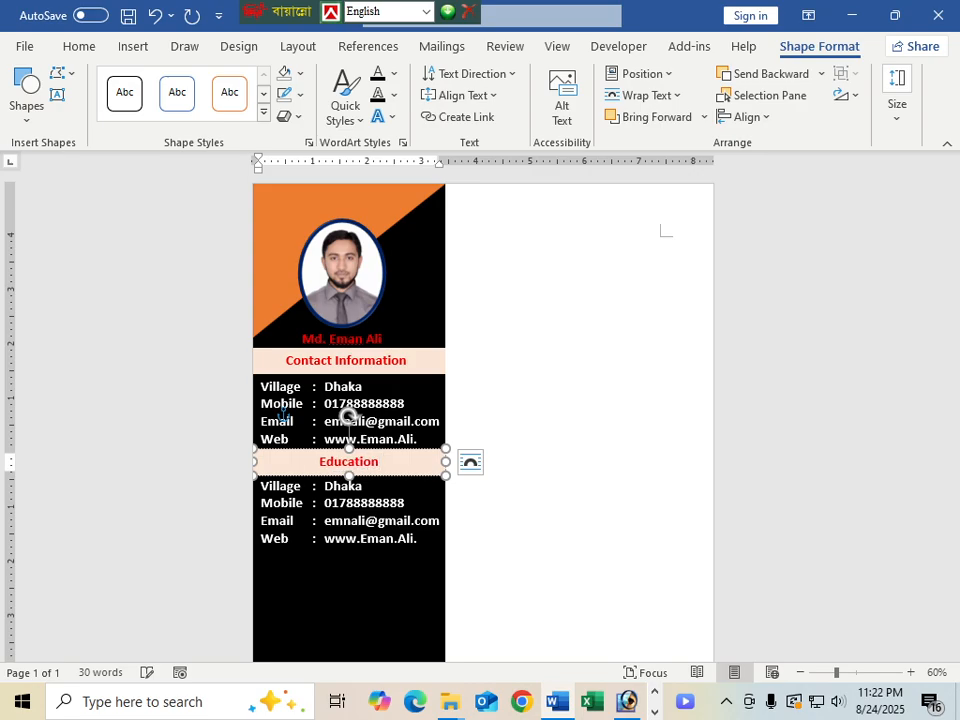
type(" Qulif")
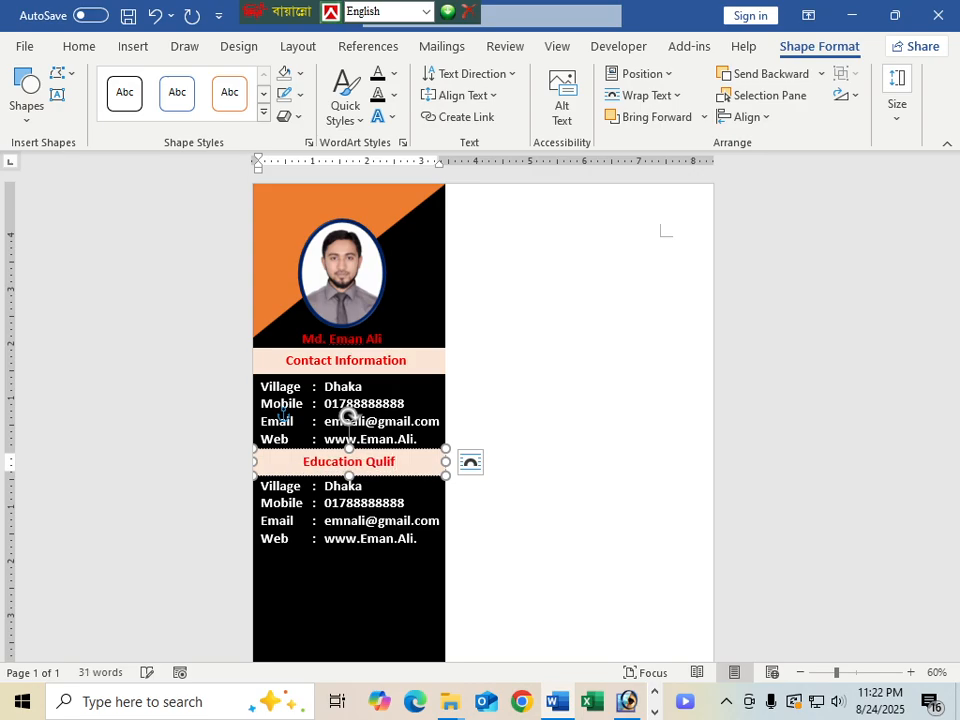
type("a")
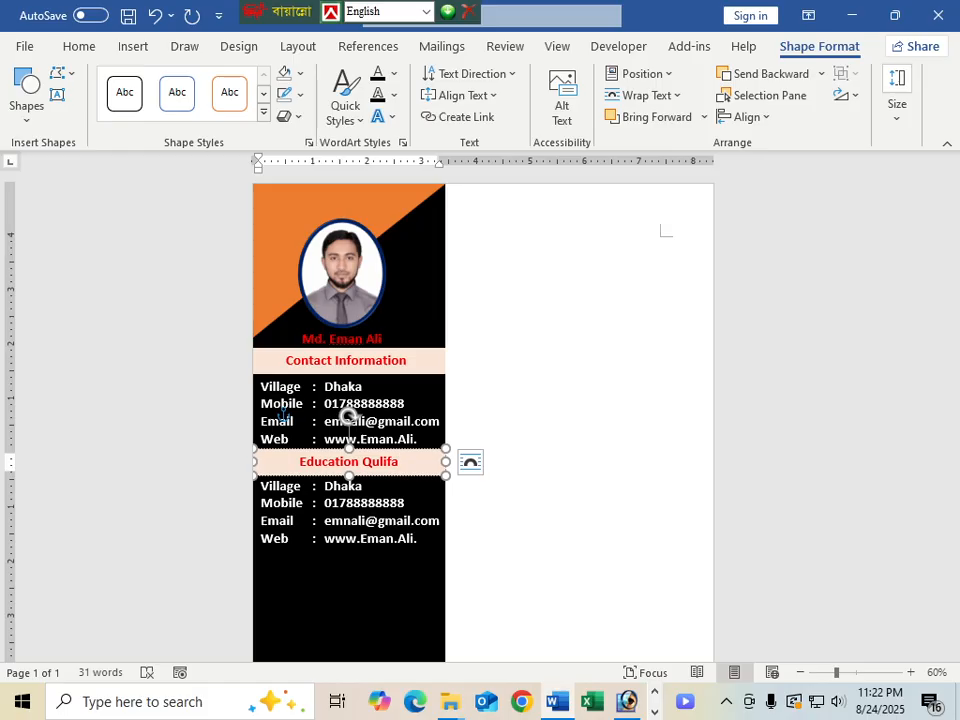
key("BackSpace")
type("ic")
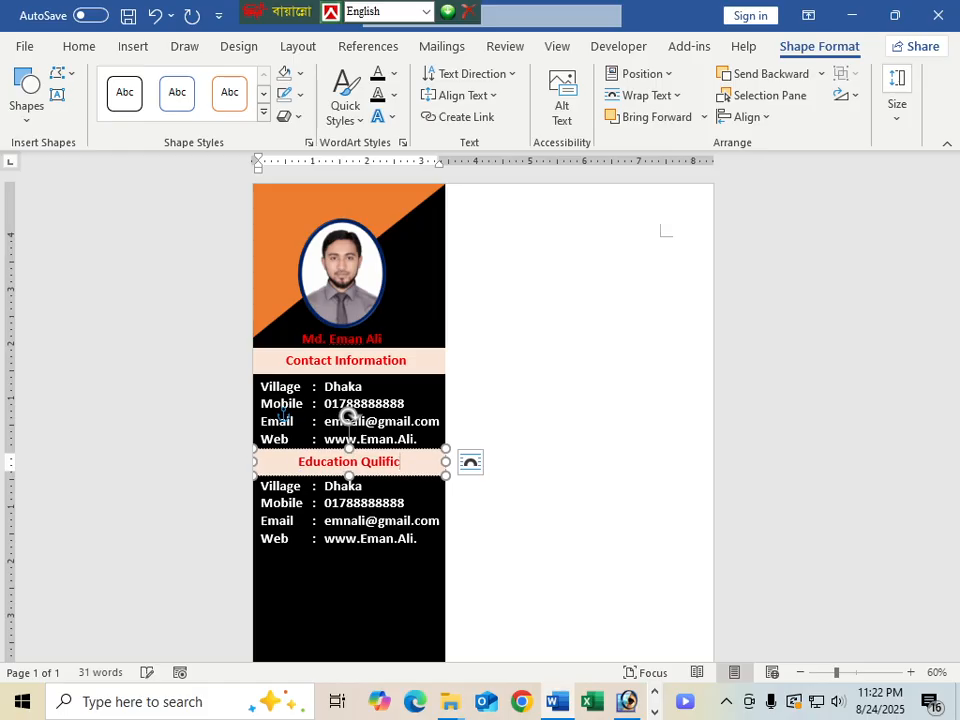
type("ation")
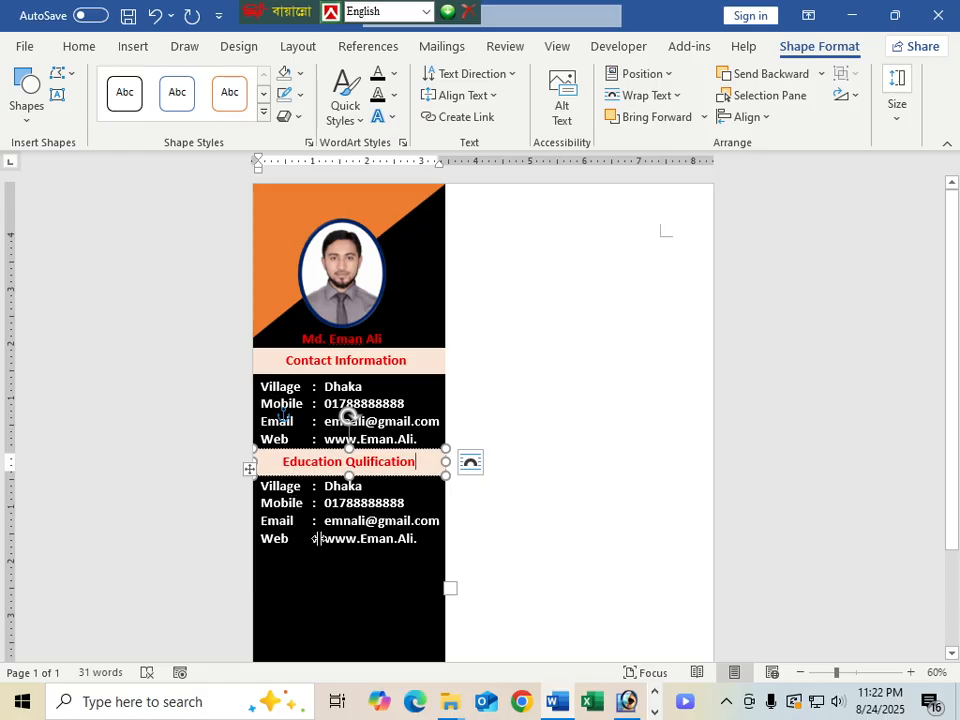
scroll(310, 490, "down", 1)
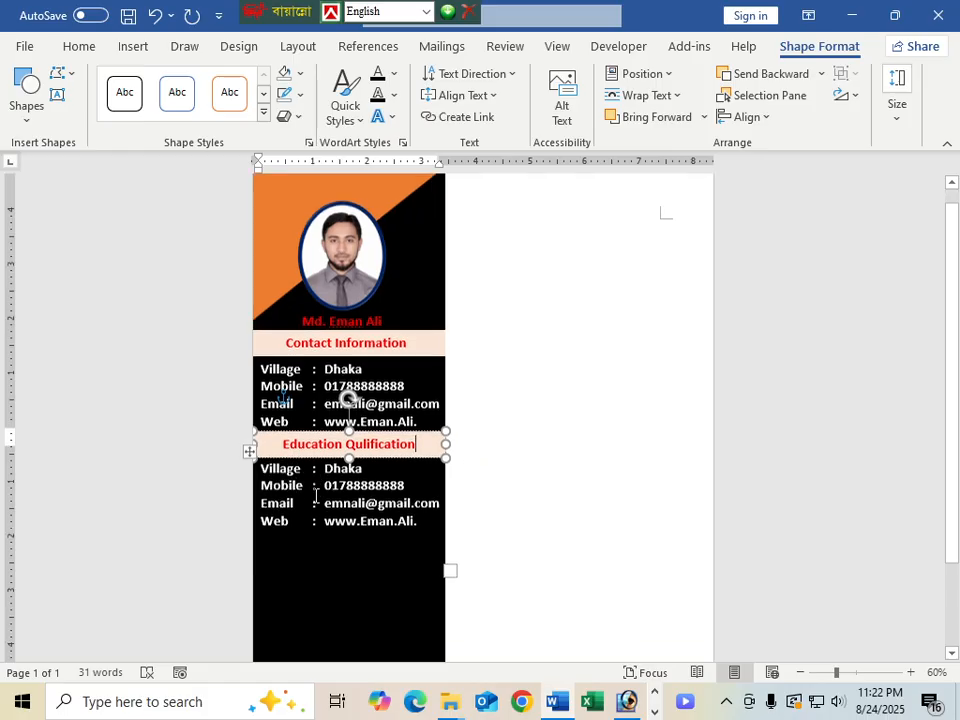
Relabel the first education row as Institution with the value 'Dhaka College.'
scroll(315, 495, "down", 1)
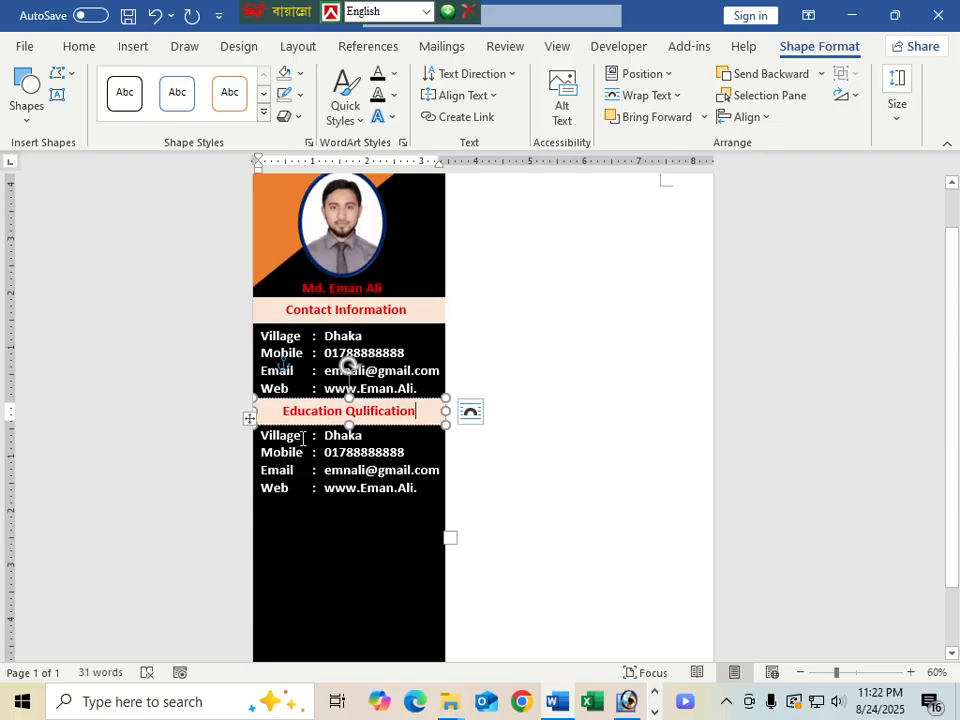
left_click_drag(302, 438, 262, 442)
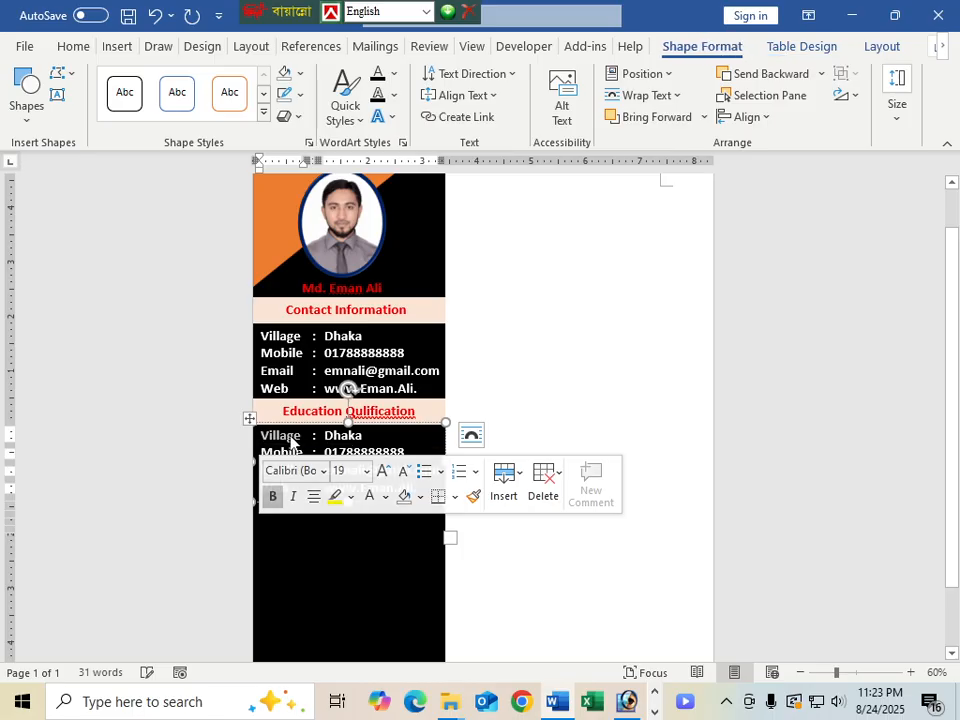
left_click(301, 436)
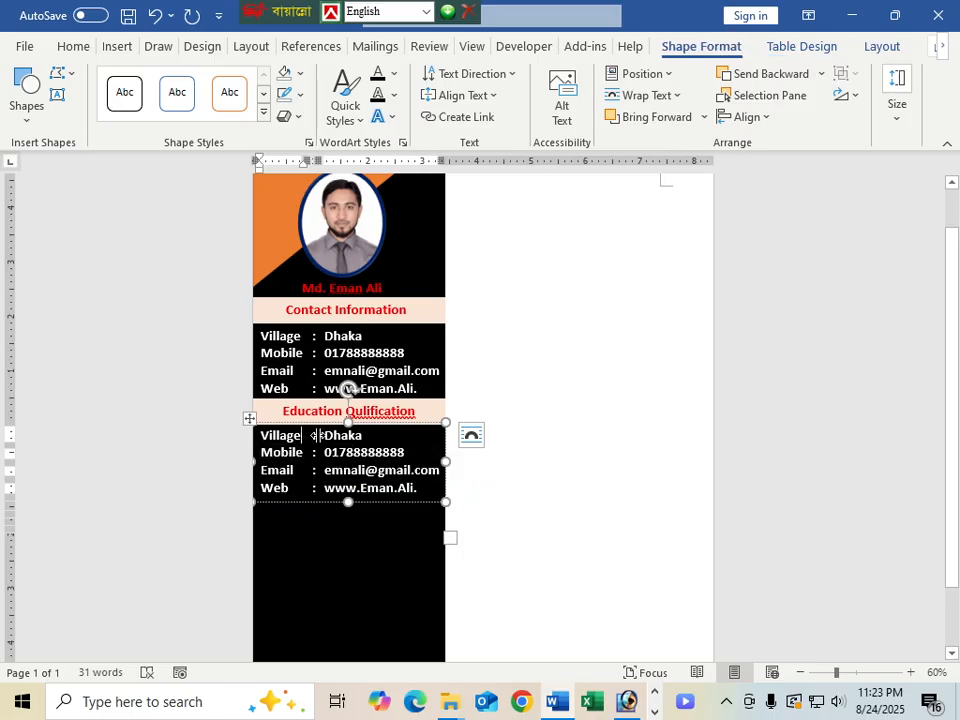
left_click_drag(302, 436, 259, 439)
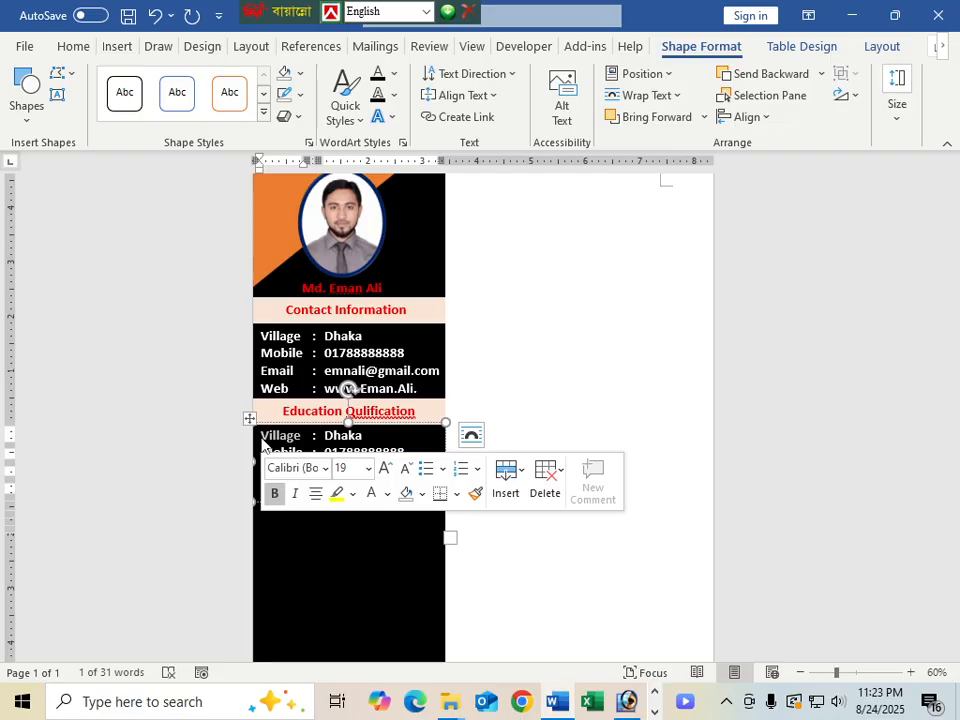
left_click(272, 436)
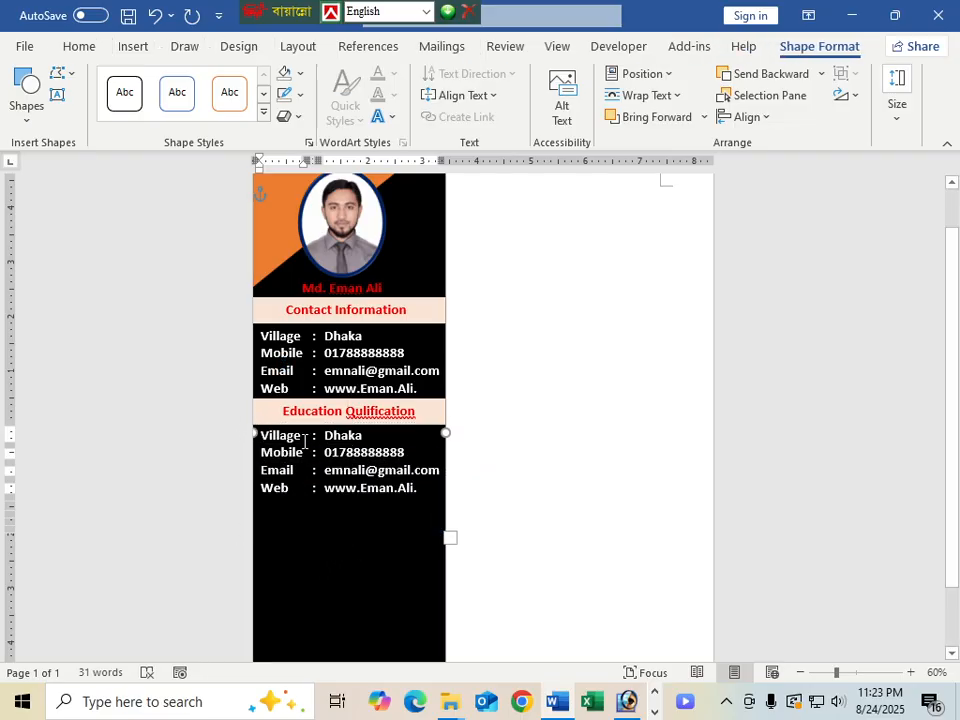
key("BackSpace")
key("BackSpace")
key("BackSpace")
key("BackSpace")
key("BackSpace")
key("BackSpace")
key("BackSpace")
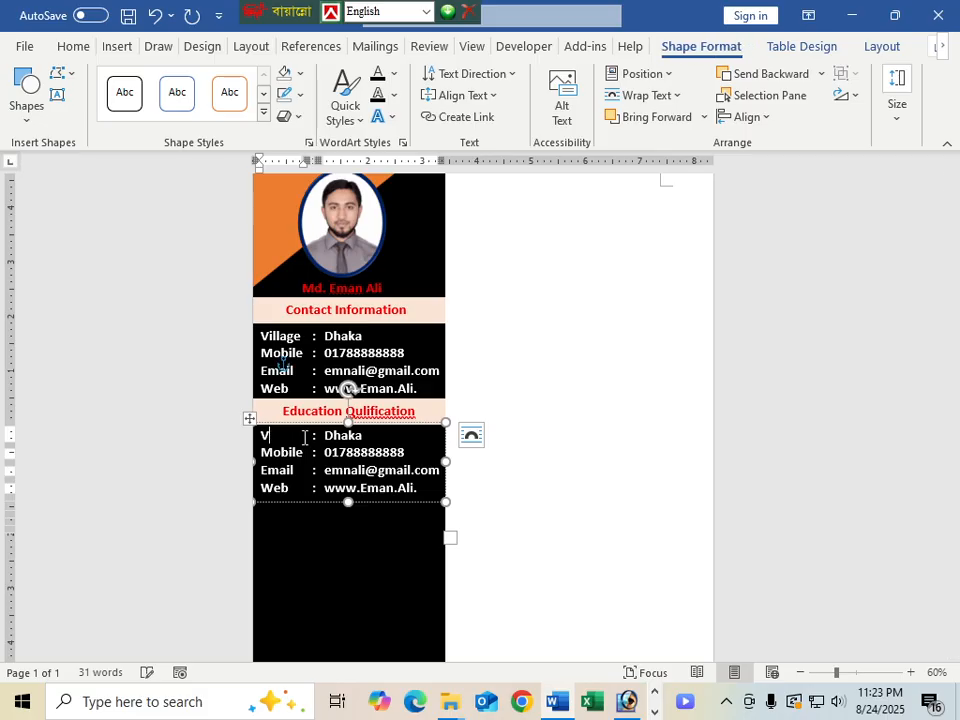
type("I")
type("nstit")
type("ut")
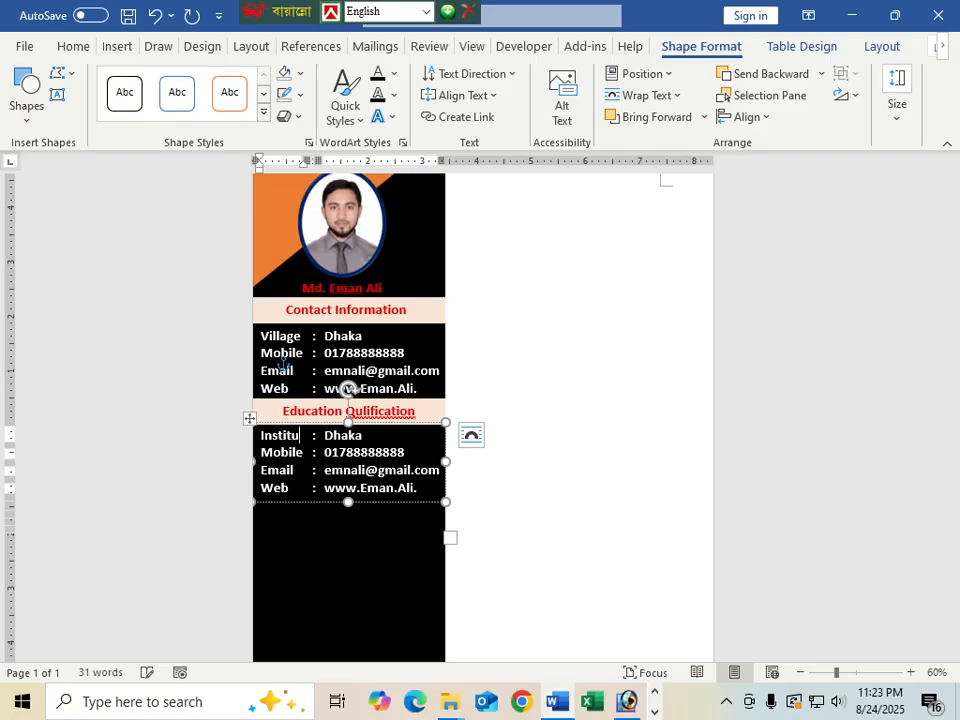
type("ion")
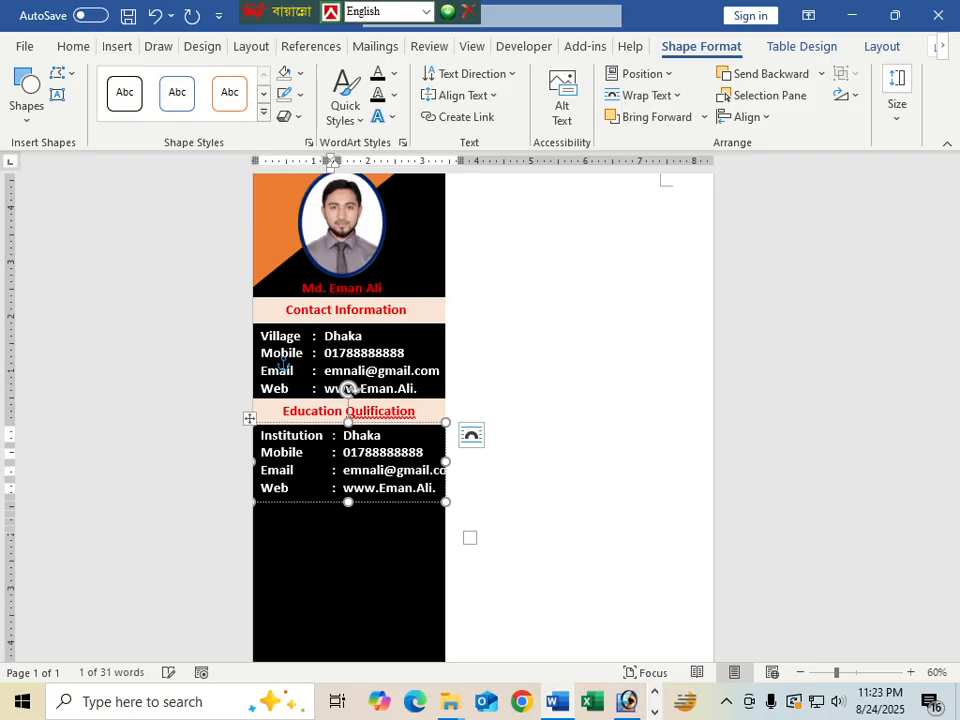
key("Tab")
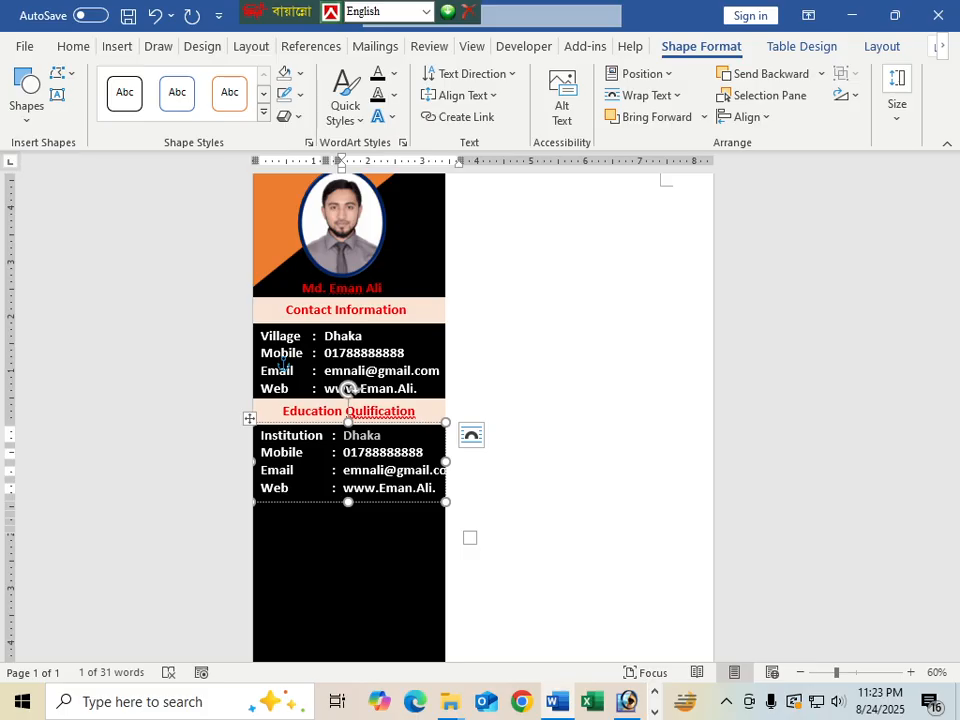
type("Dhaka")
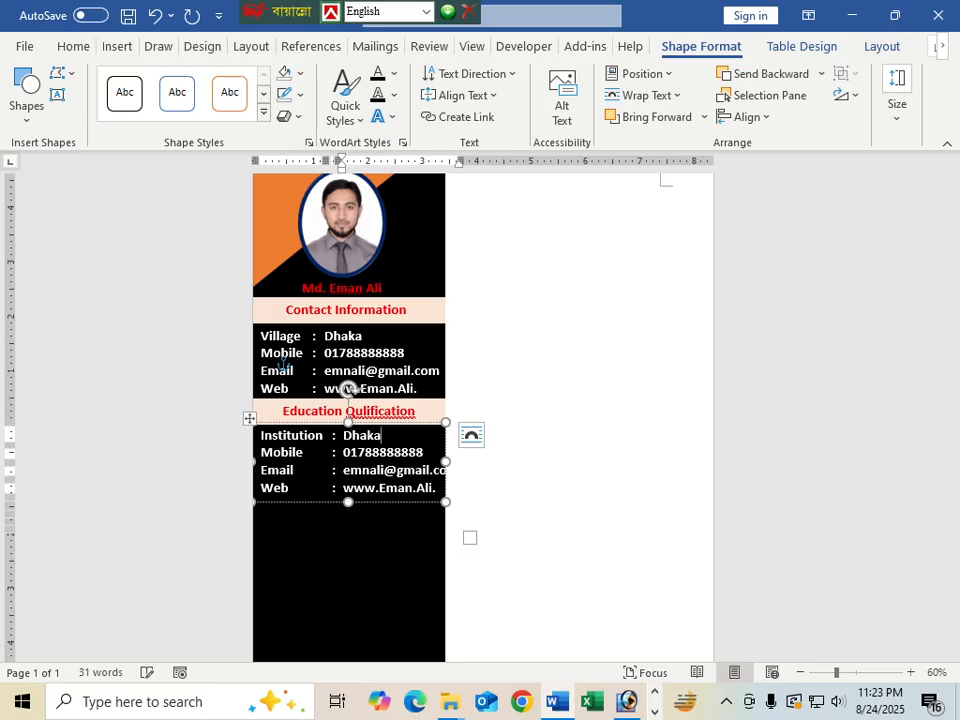
key("BackSpace")
type("aka ")
type("gov")
type(".")
key("BackSpace")
key("BackSpace")
key("BackSpace")
key("BackSpace")
key("BackSpace")
type("College. ")
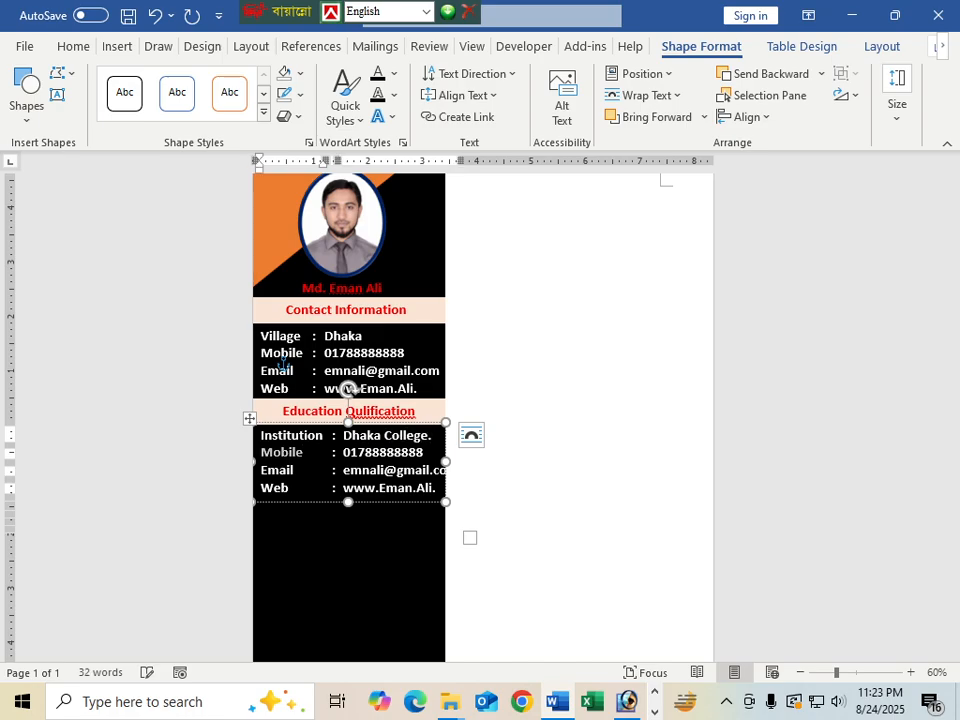
type("Boa")
Fill in the Board: Dhaka., Group: Science. and Passing Year rows
key("BackSpace")
key("Tab")
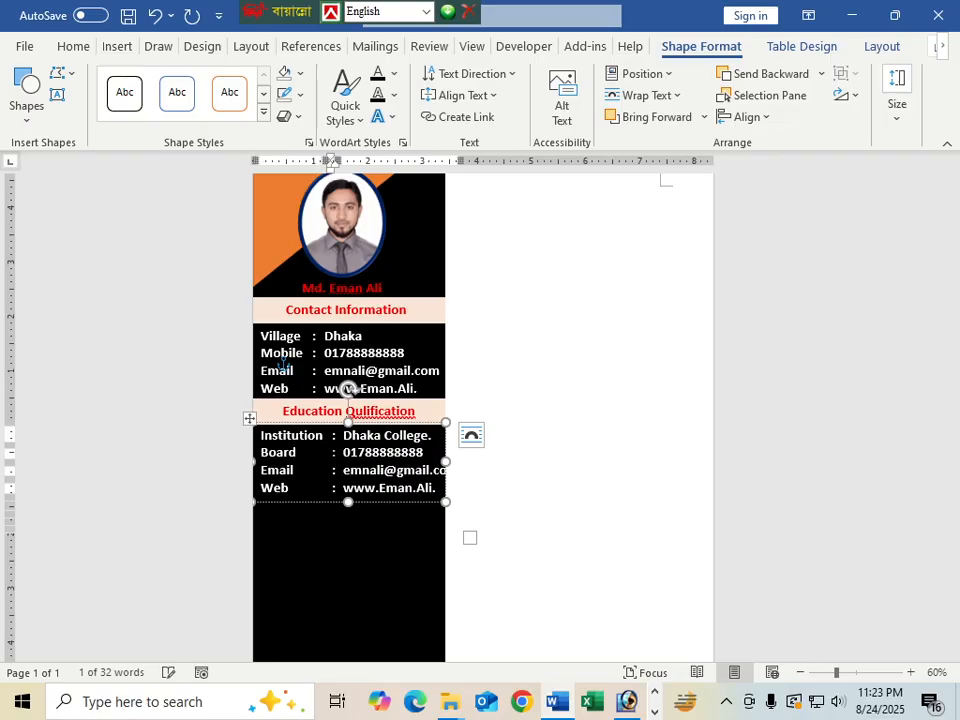
key("Tab")
type("Dhak")
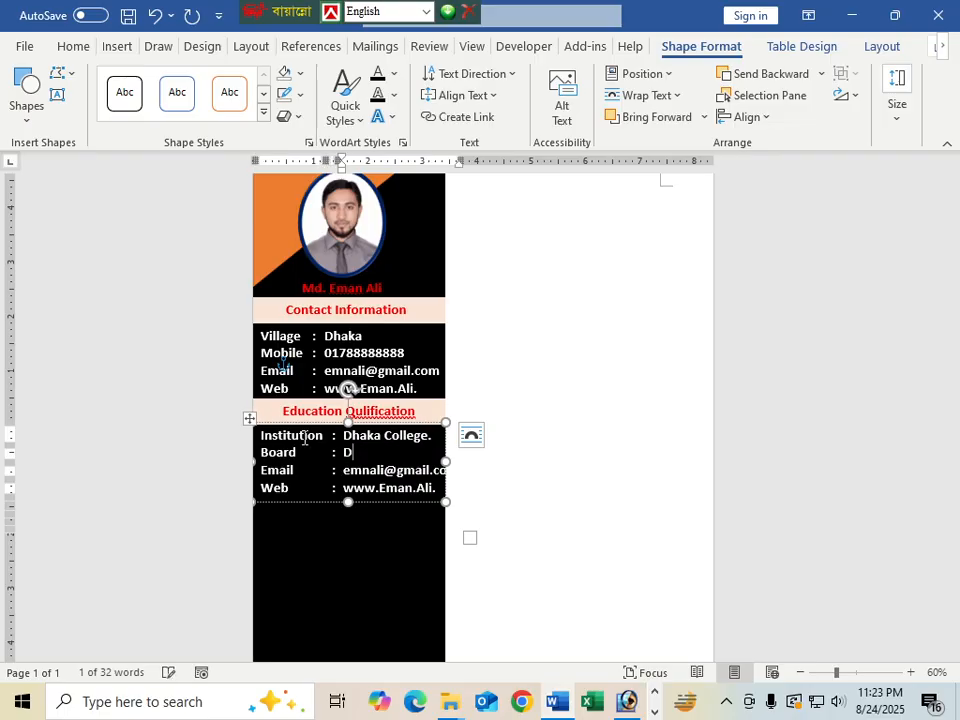
key("Tab")
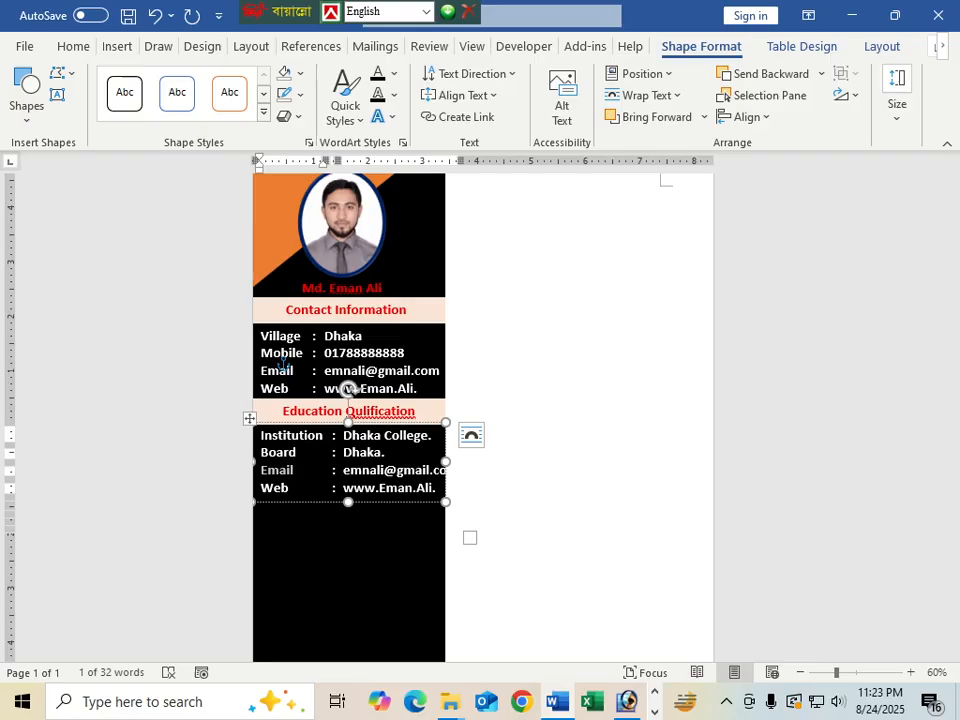
type("Group")
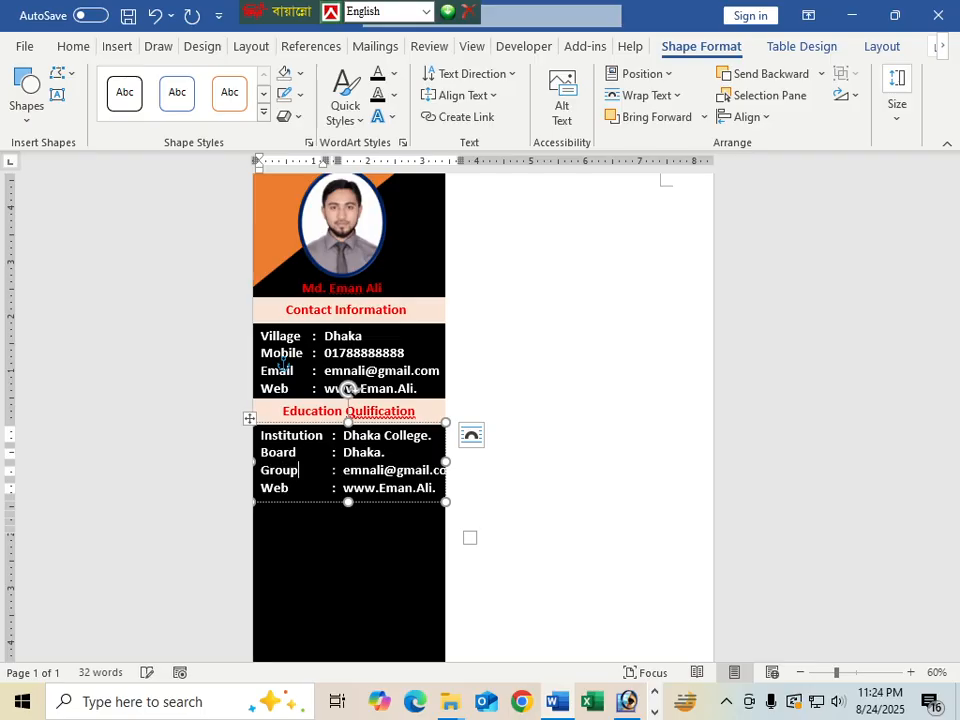
key("Tab")
type("Science")
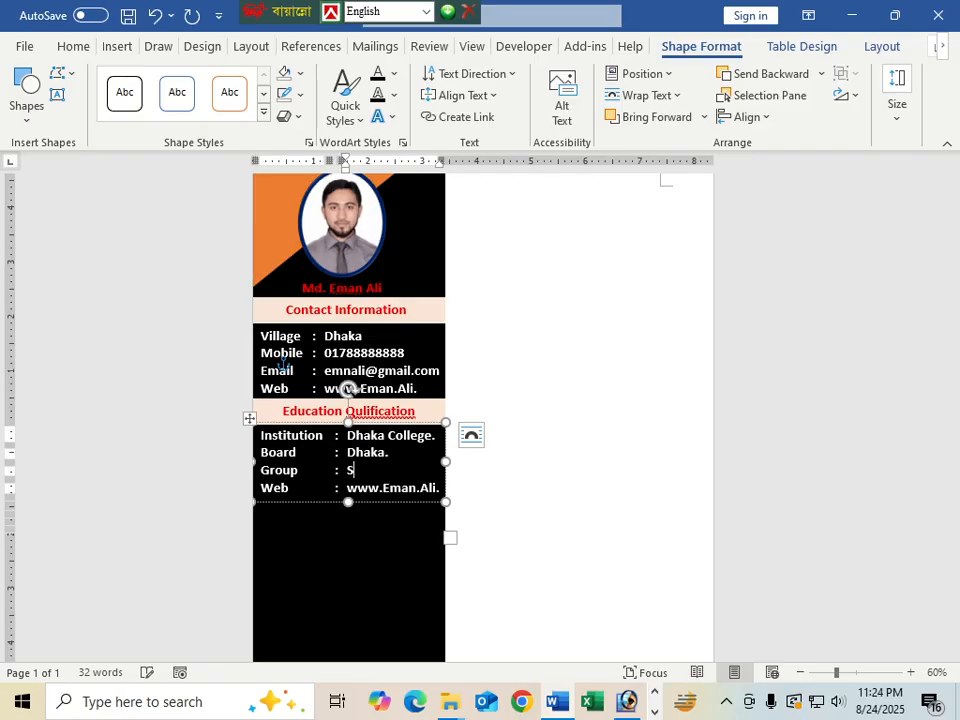
key("Tab")
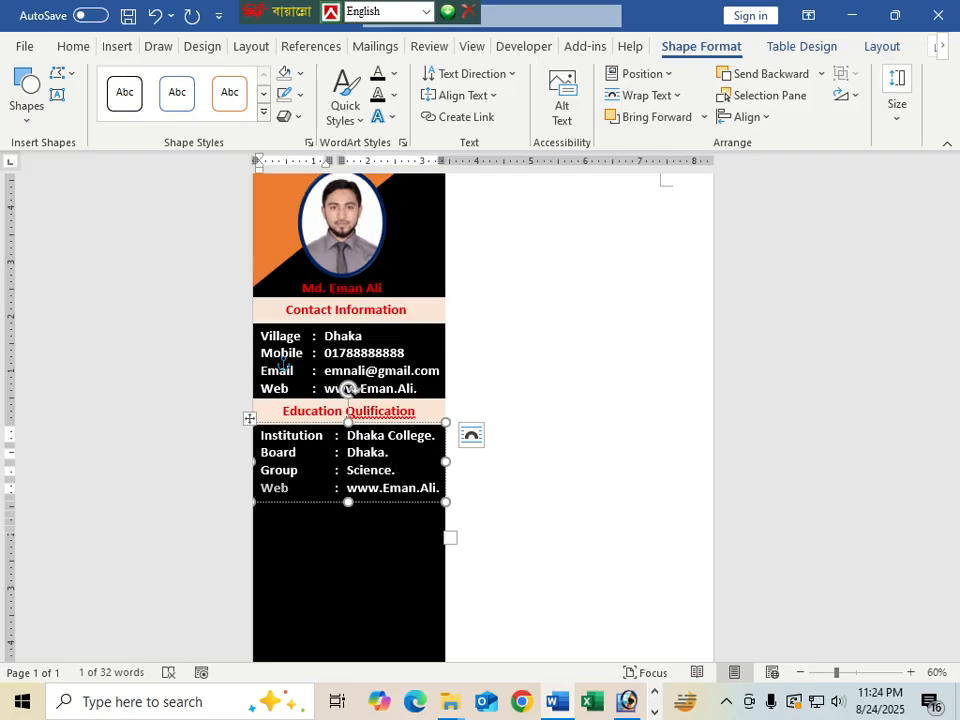
type("Passy")
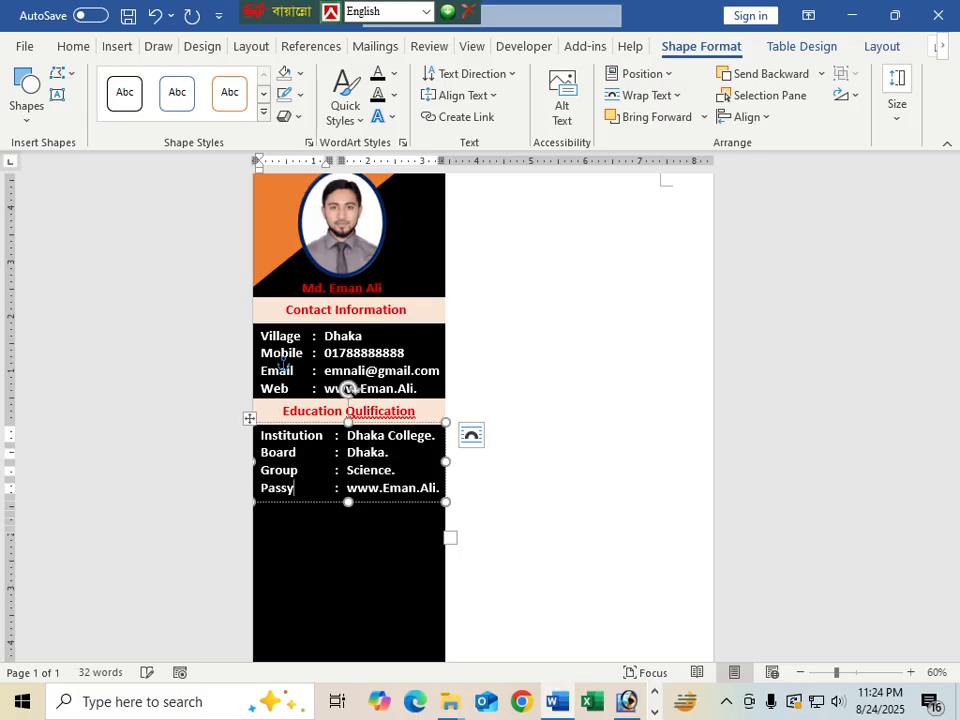
type("ing")
key("BackSpace")
key("BackSpace")
key("BackSpace")
type("ing Year")
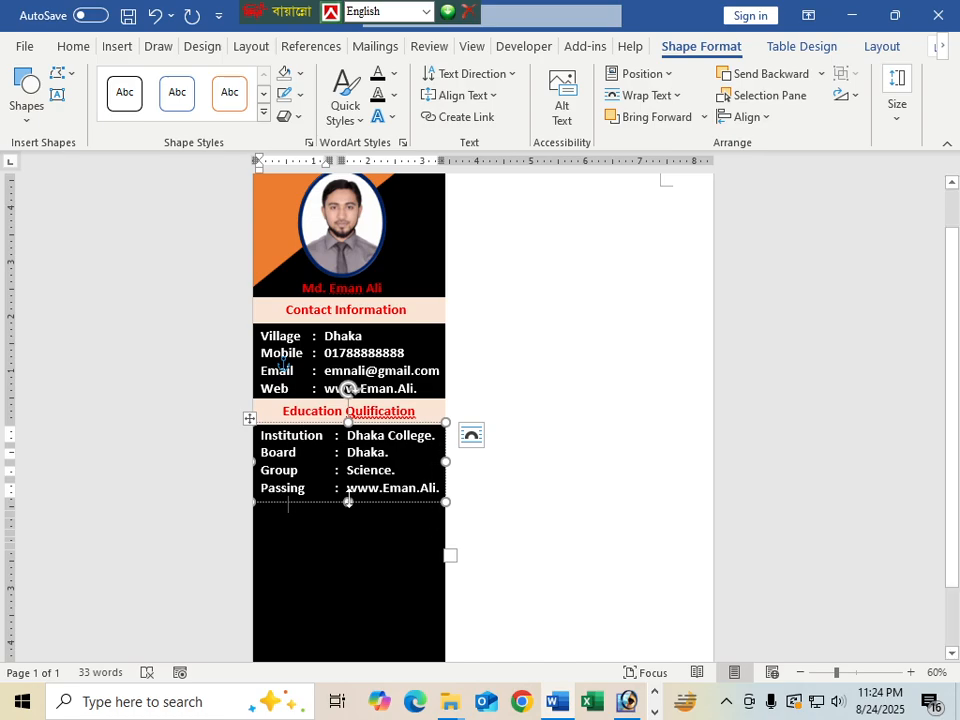
Enlarge the education box to show the Year line and select the old web address
left_click_drag(348, 503, 354, 564)
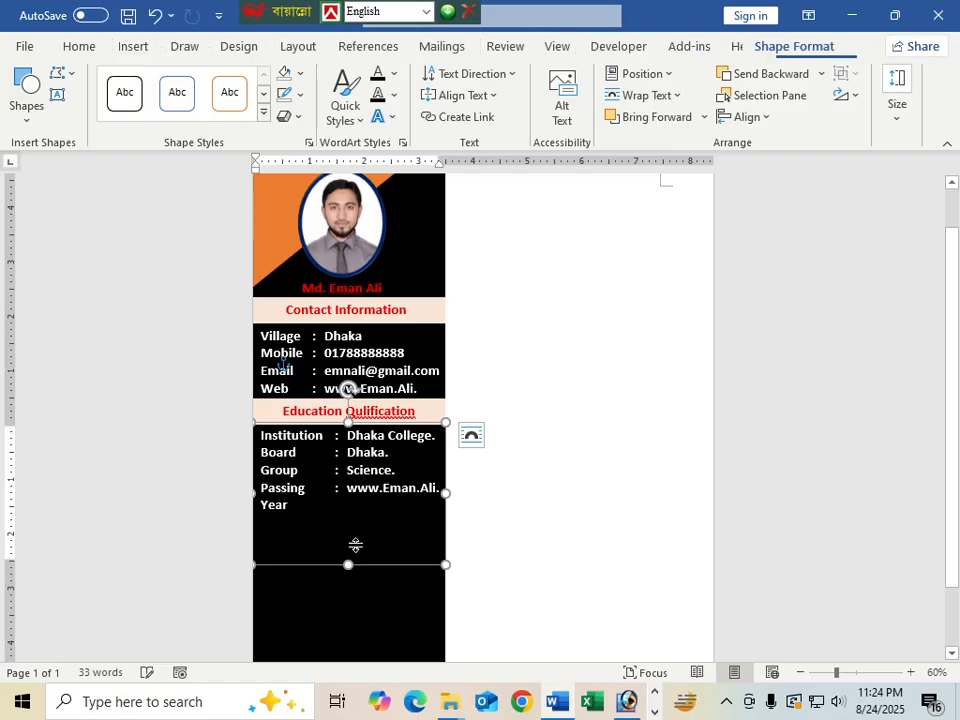
key("Tab")
left_click(352, 492)
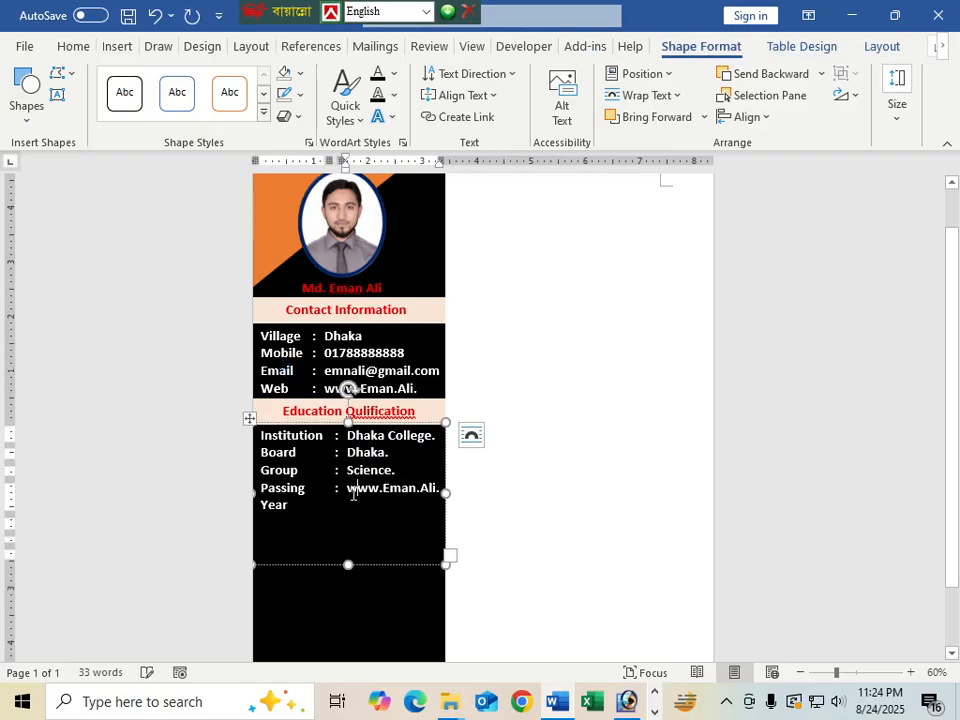
left_click_drag(347, 489, 442, 492)
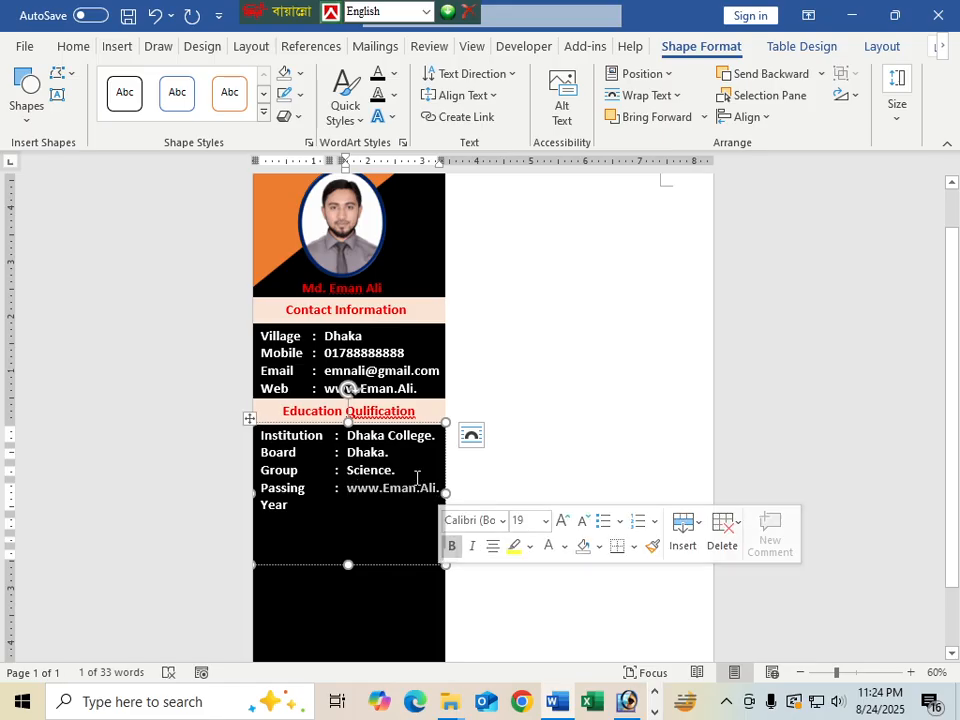
Enter 2016 as the Passing Year and widen the label column
type("2")
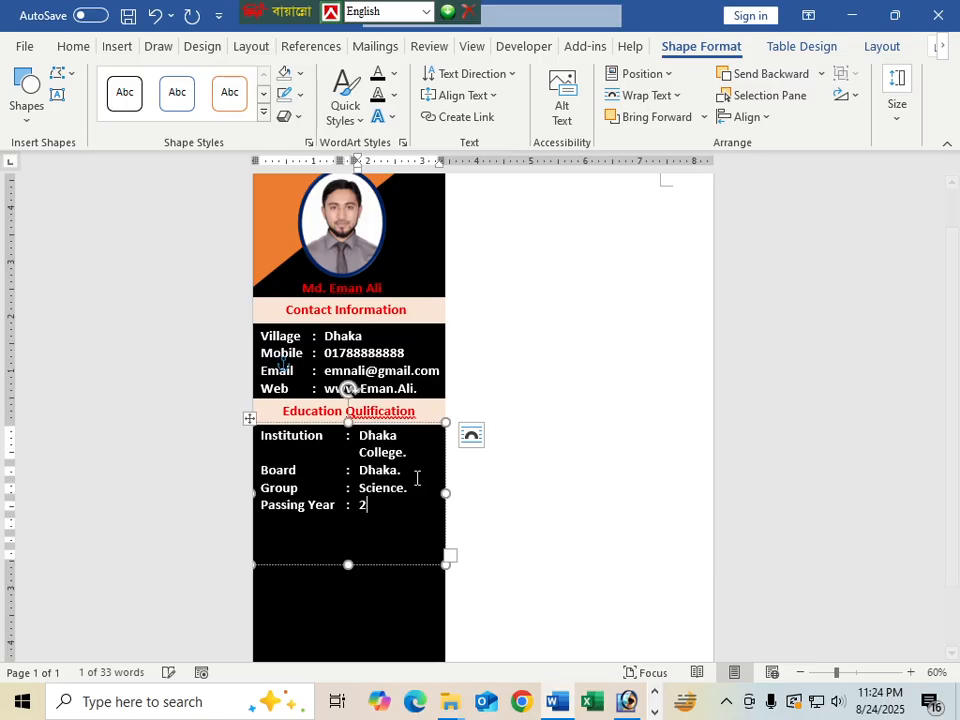
type("0")
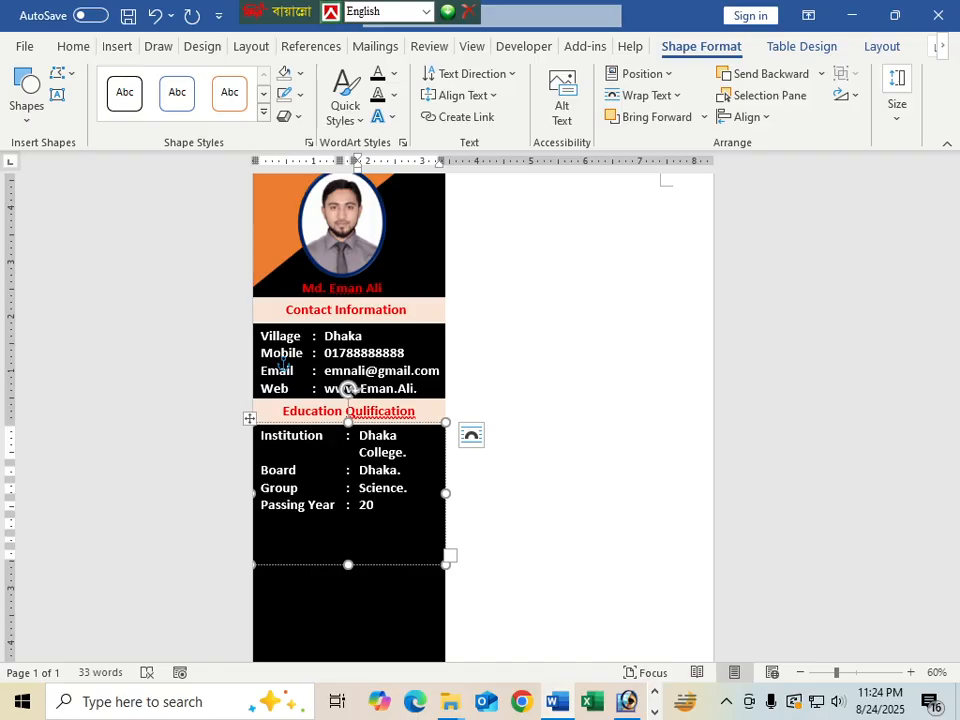
type("16")
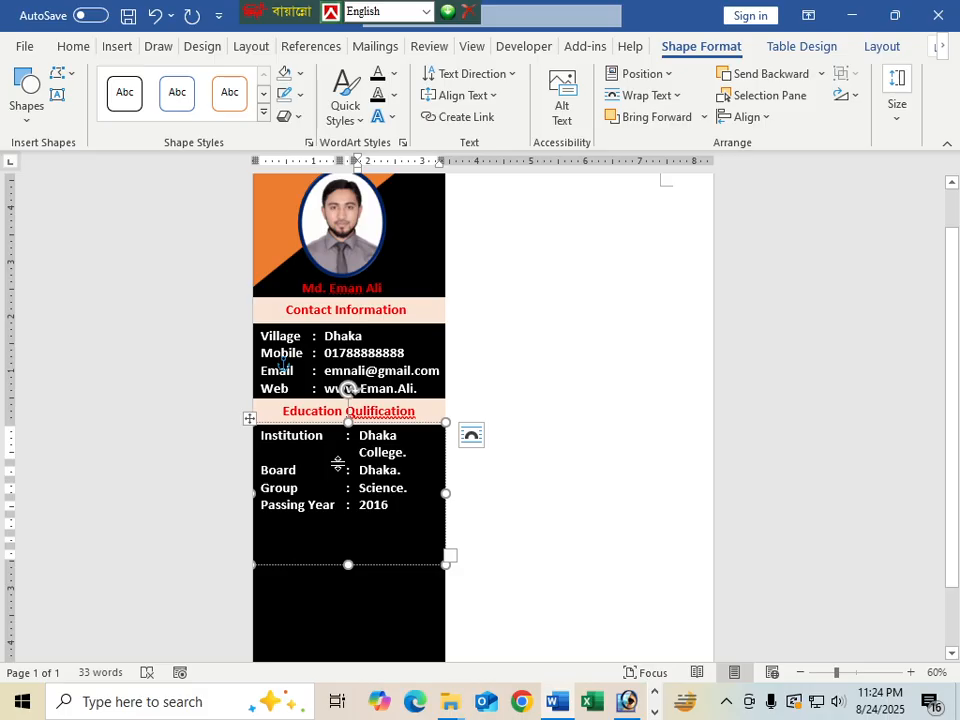
left_click(337, 463)
left_click_drag(340, 477, 346, 478)
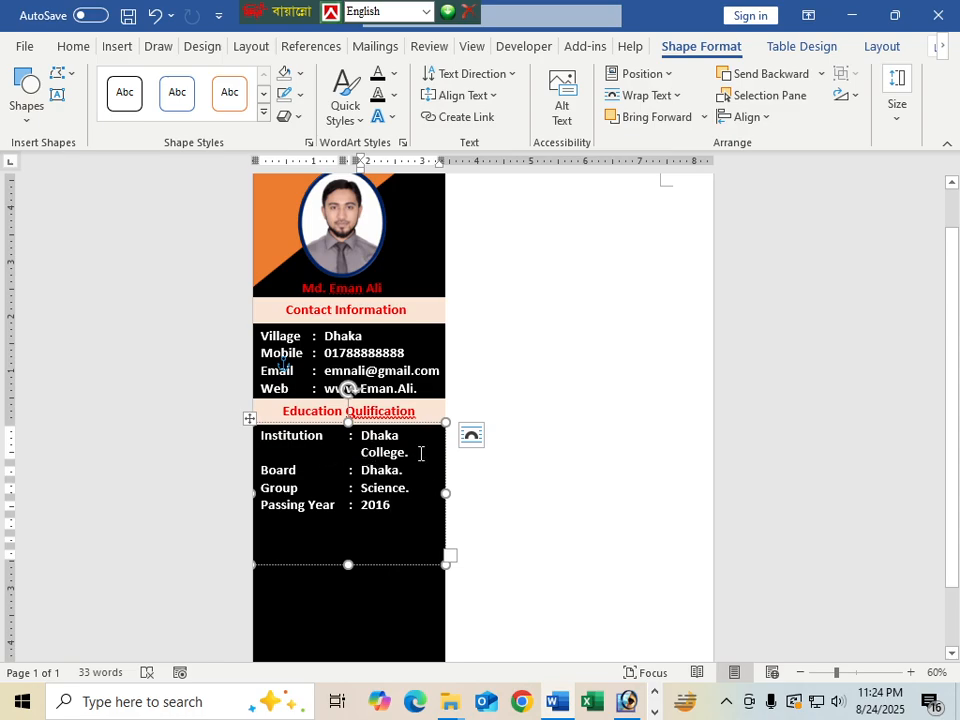
Shrink the education table's font so 'Dhaka College.' fits on one line
left_click(408, 452)
left_click_drag(280, 442, 394, 505)
key("ctrl+c")
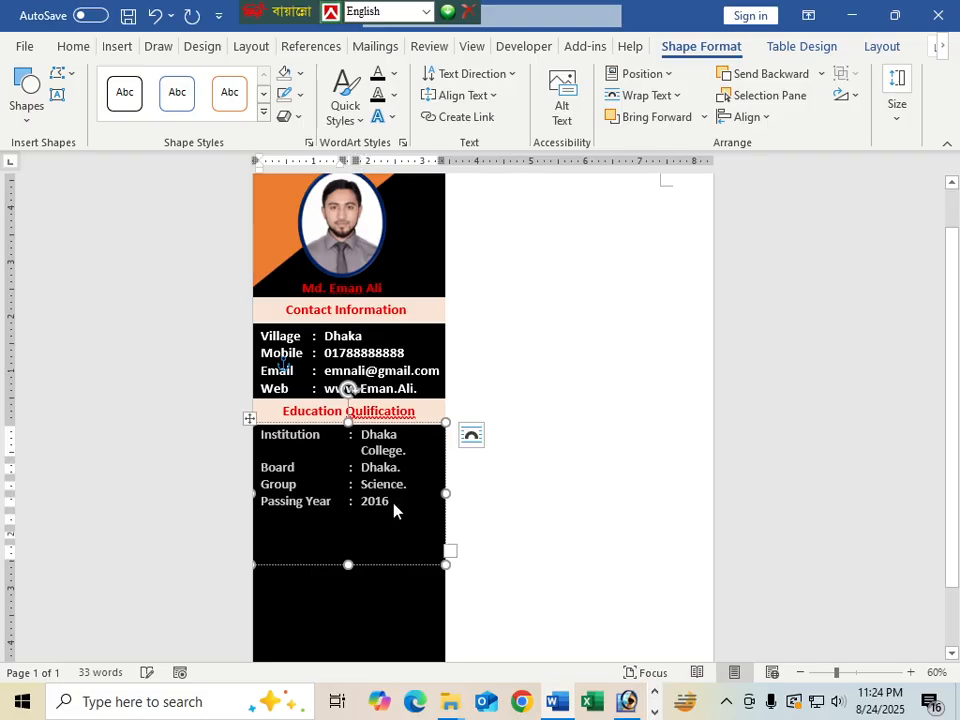
key("ctrl+shift+comma")
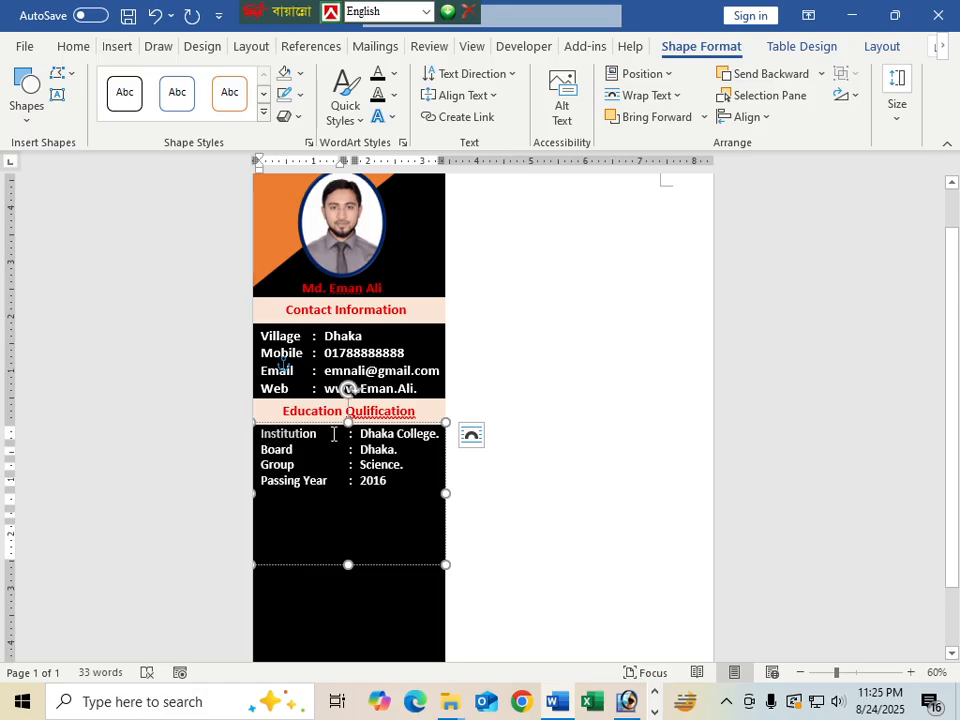
left_click(401, 478)
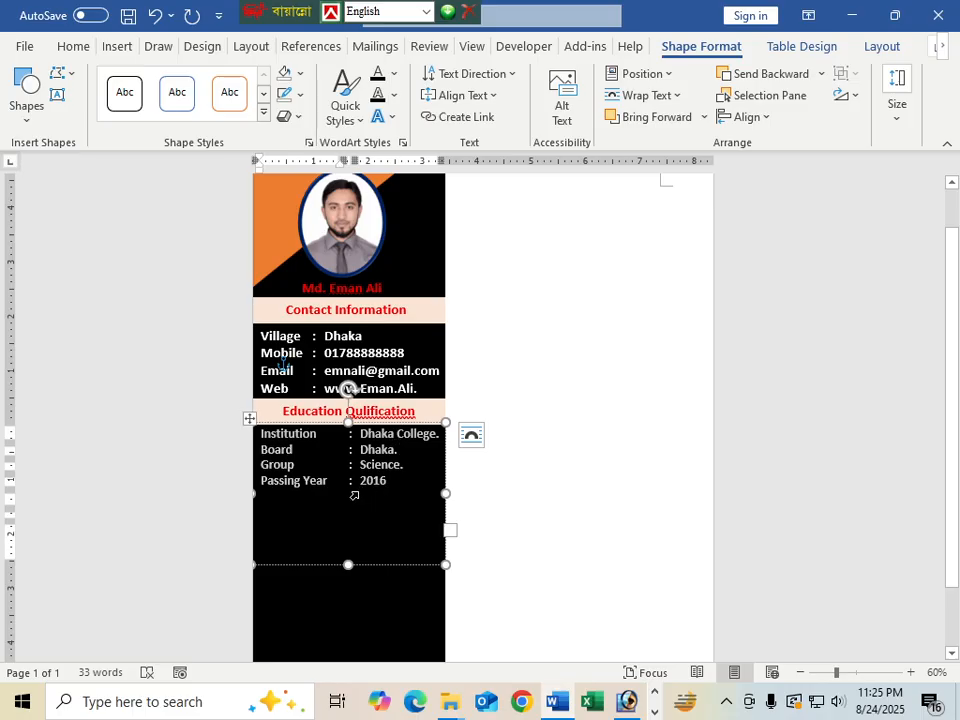
Clear the education table, then paste the education details back in
key("Delete")
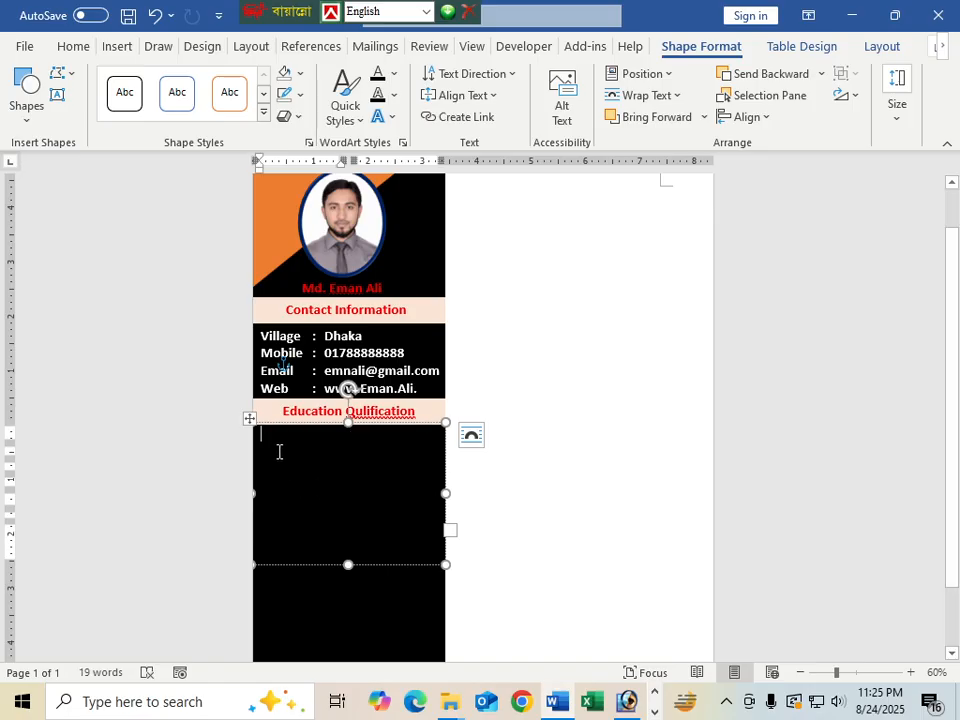
key("ctrl+e")
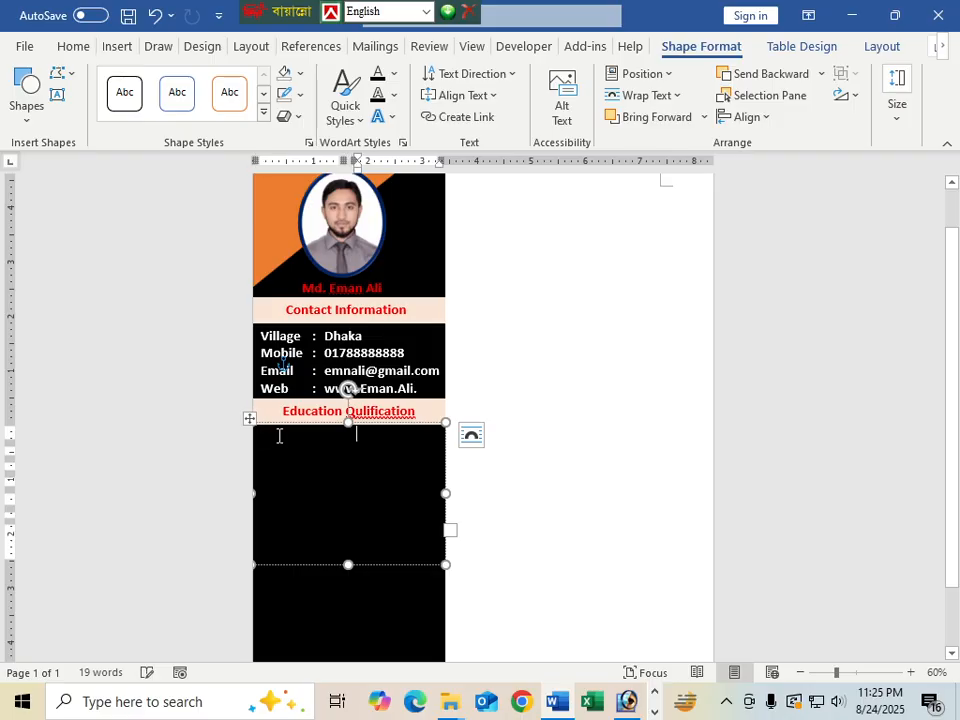
key("Tab")
key("ctrl+v")
Add the title 'SSC (Secondry School Certificate' above the Institution row
left_click(288, 437)
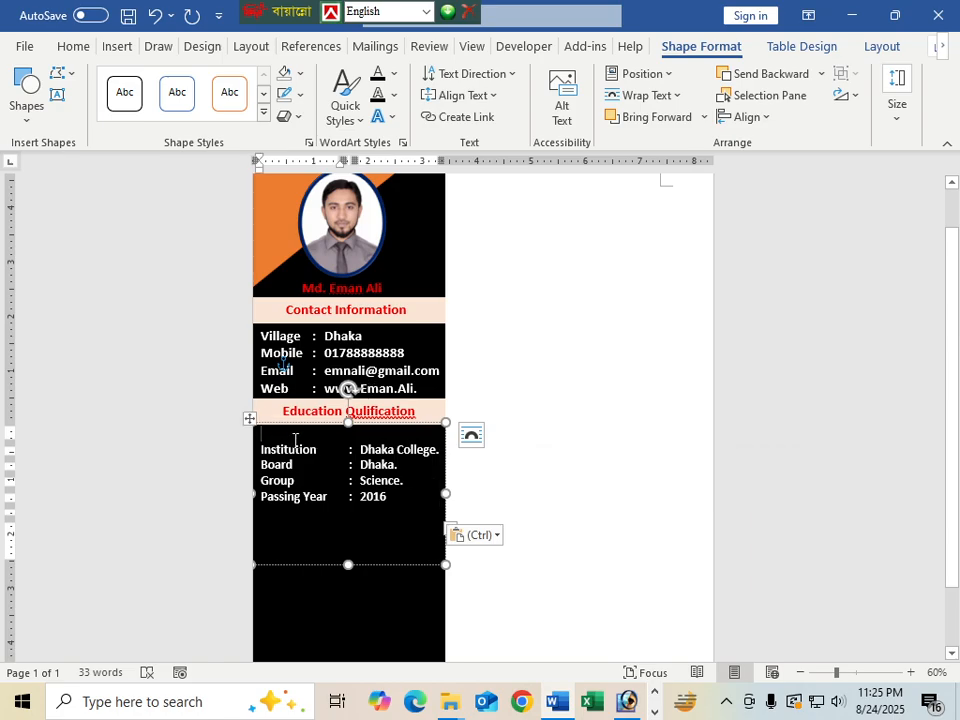
type("s")
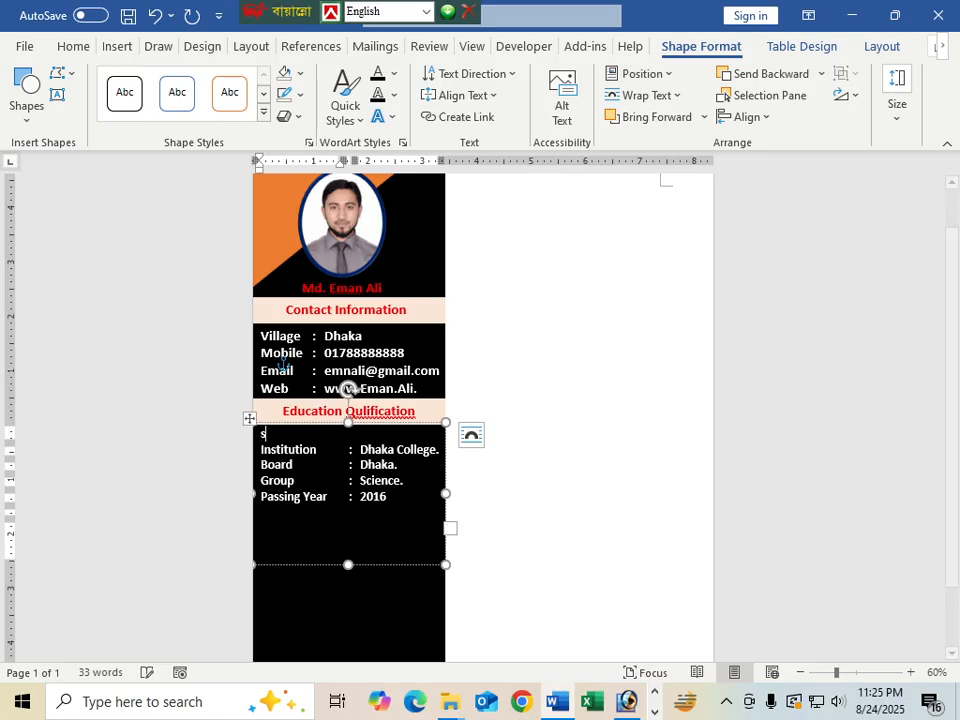
type("SS")
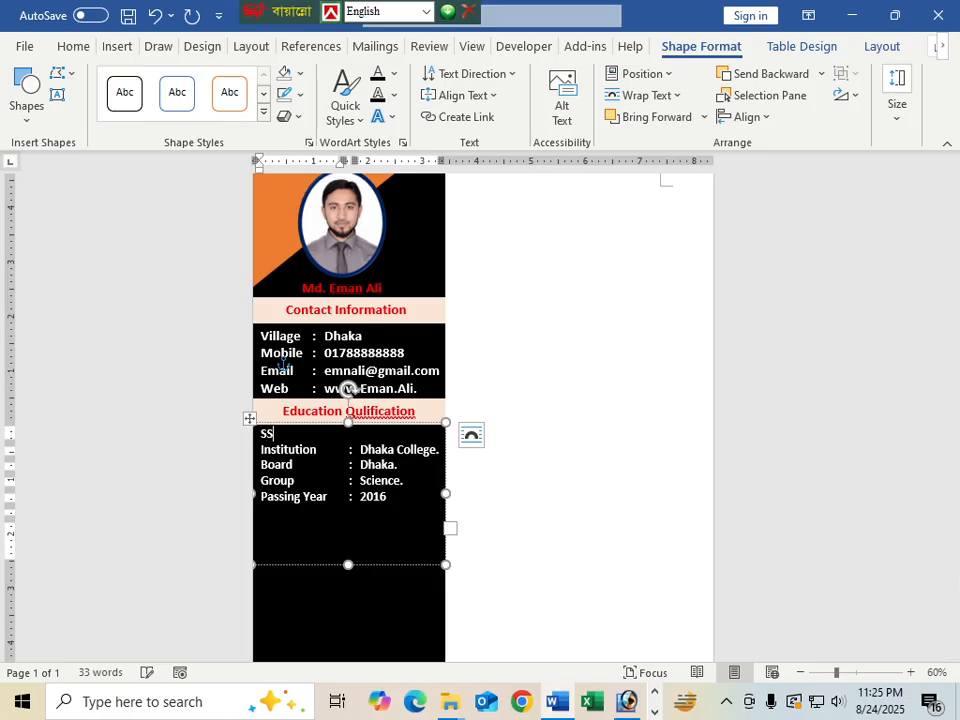
type("C (Secondry")
key("Return")
type("Schoo")
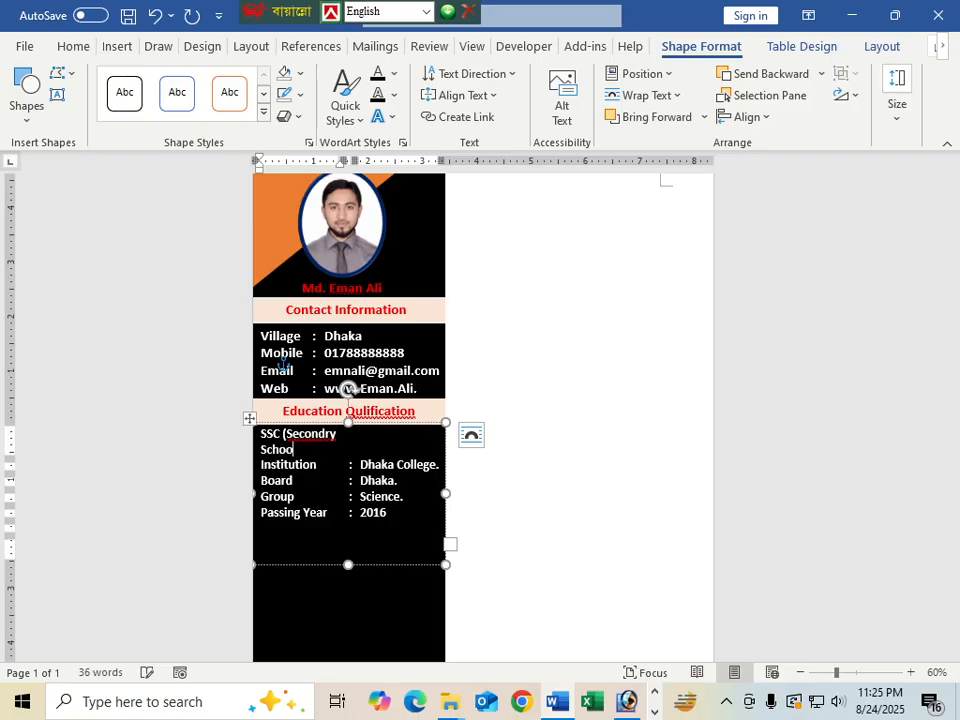
type("l Certificate")
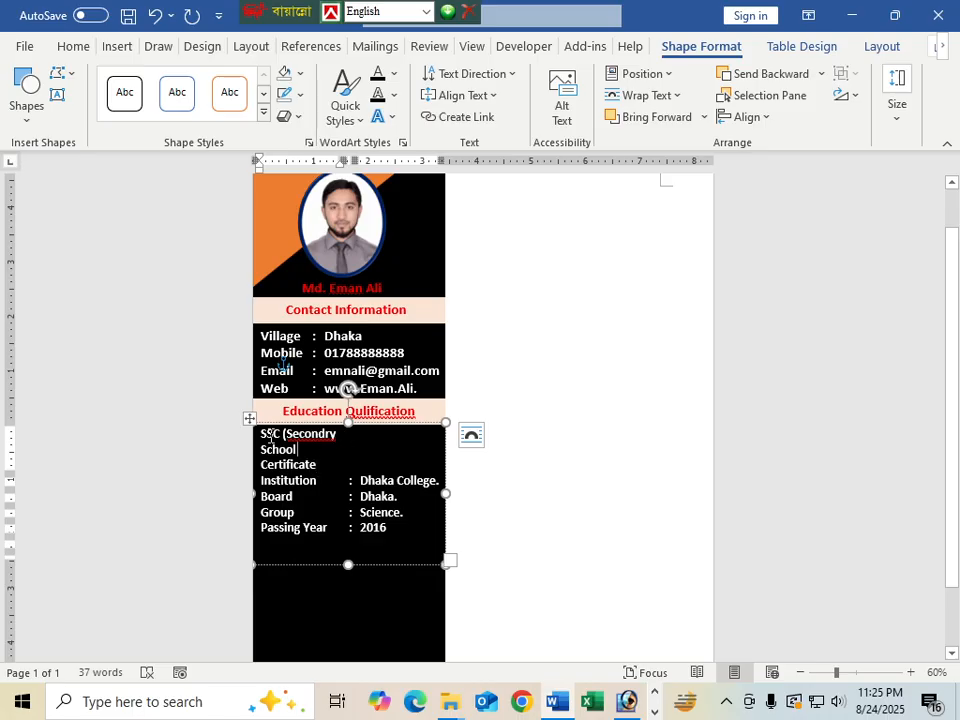
left_click_drag(263, 437, 333, 461)
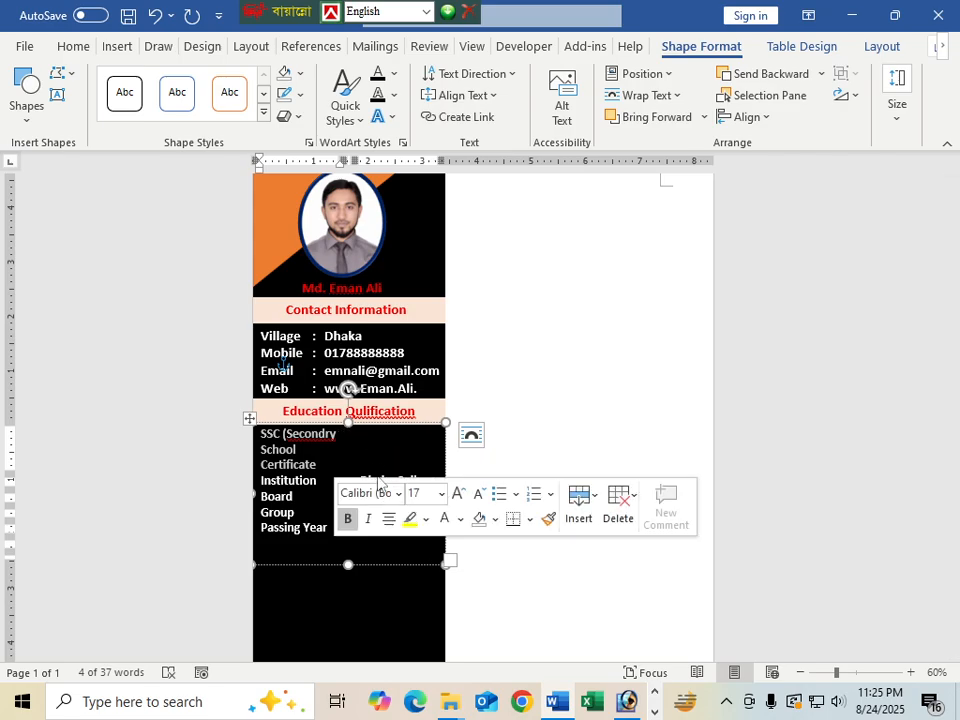
left_click(800, 47)
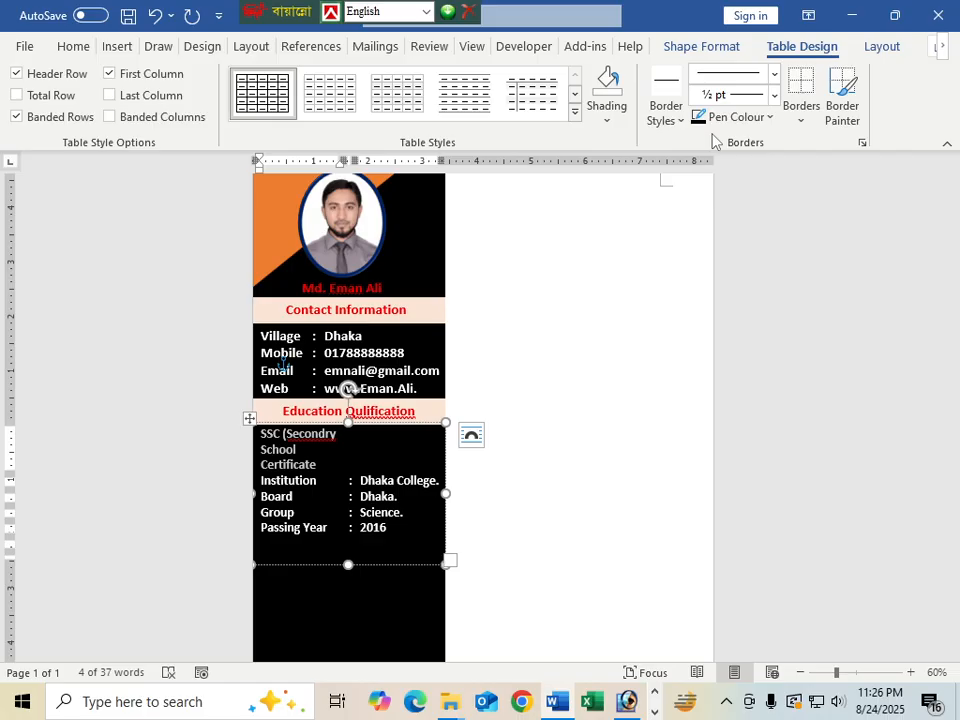
Look through the Draw, Insert, Design and Layout tabs, then delete the SSC title line
left_click(154, 48)
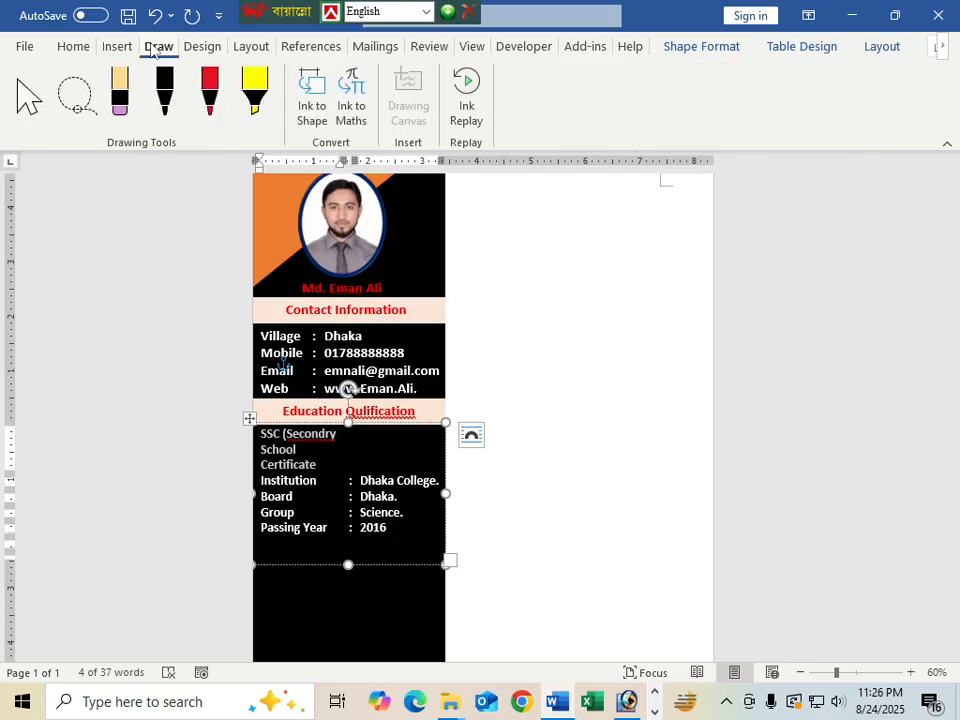
left_click(119, 47)
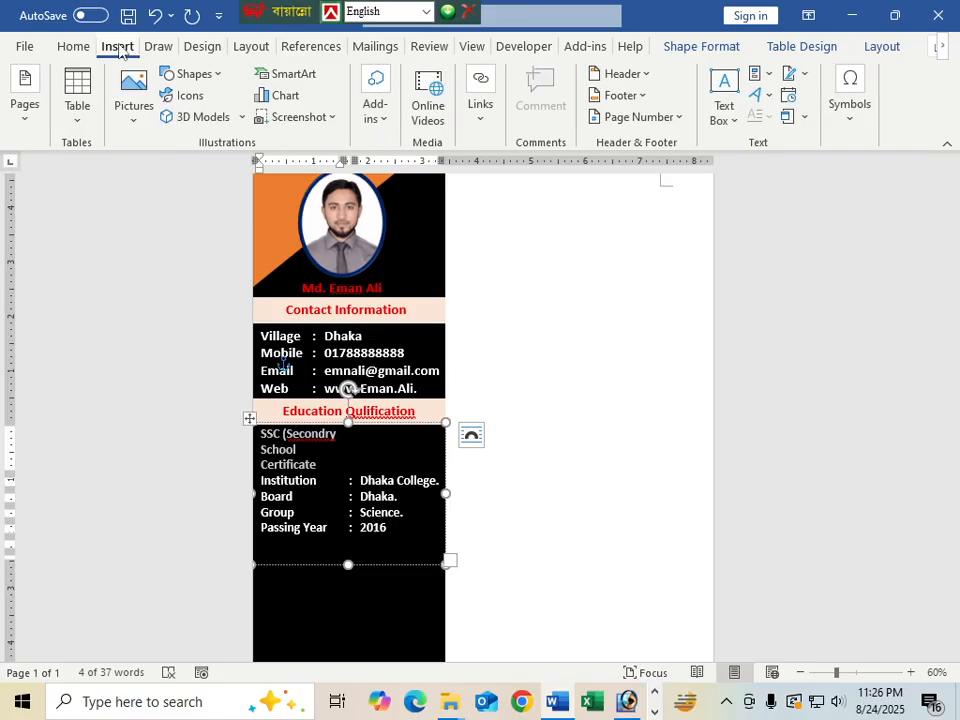
left_click(198, 47)
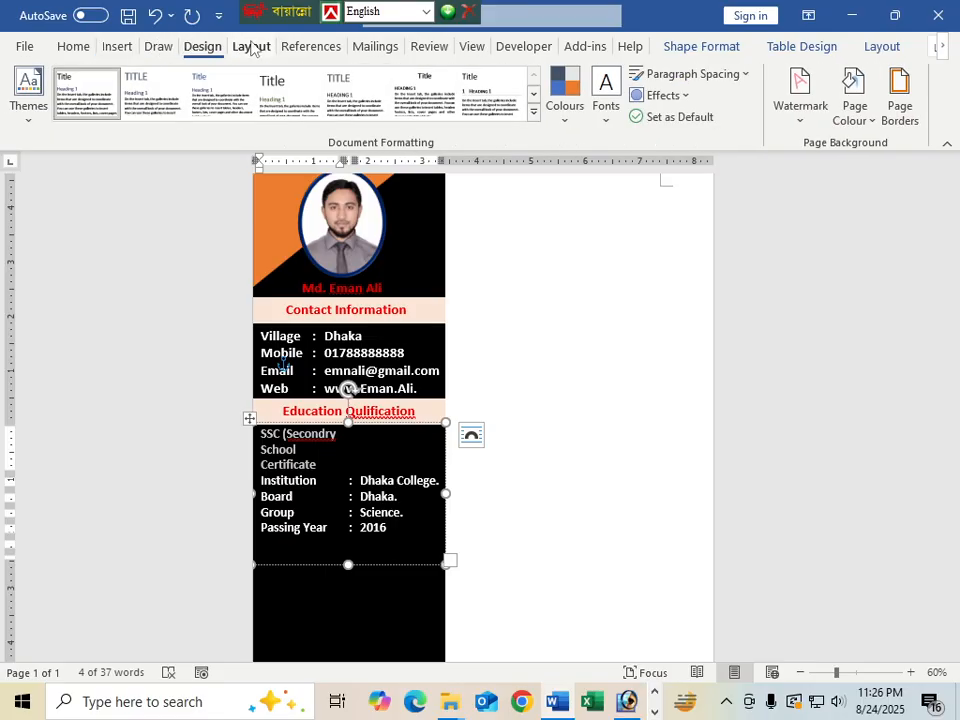
left_click(251, 46)
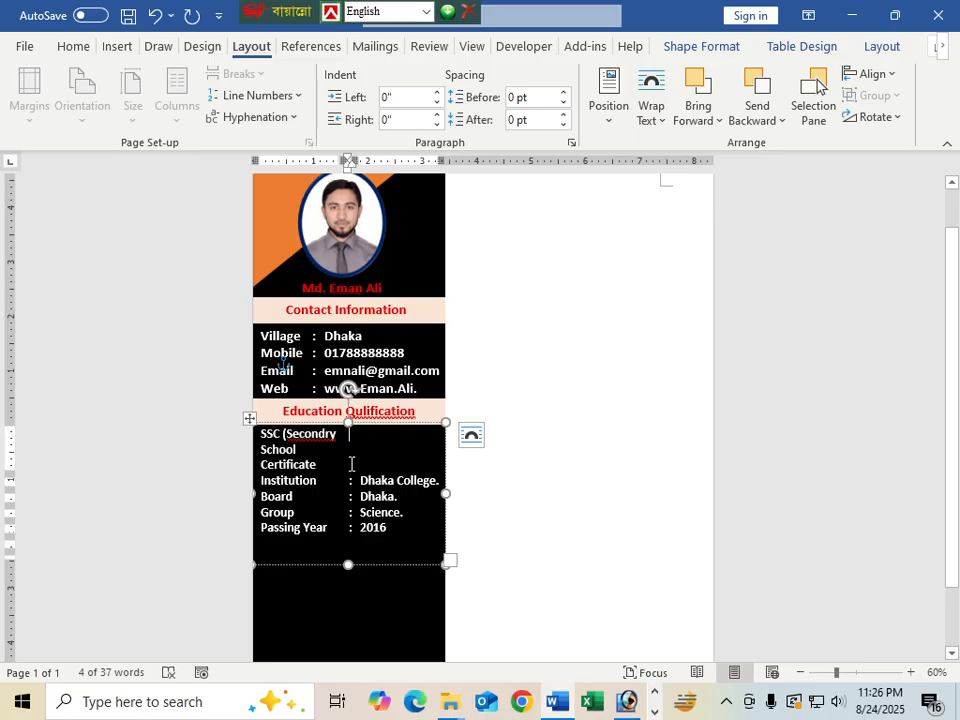
left_click(351, 464)
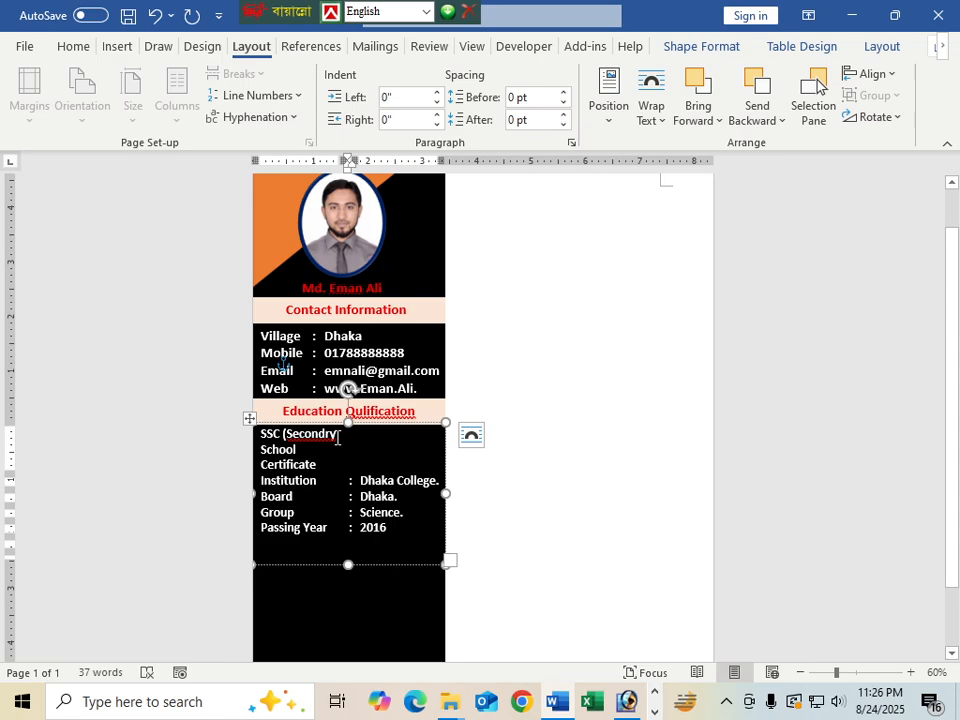
key("ctrl+z")
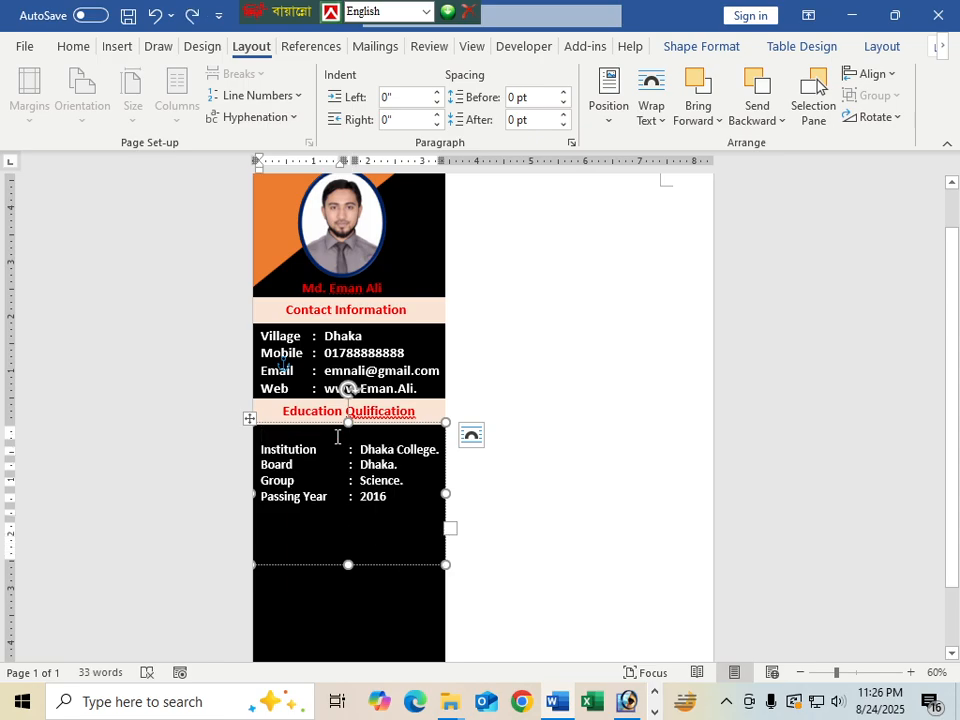
type("s")
key("ctrl+z")
key("ctrl+z")
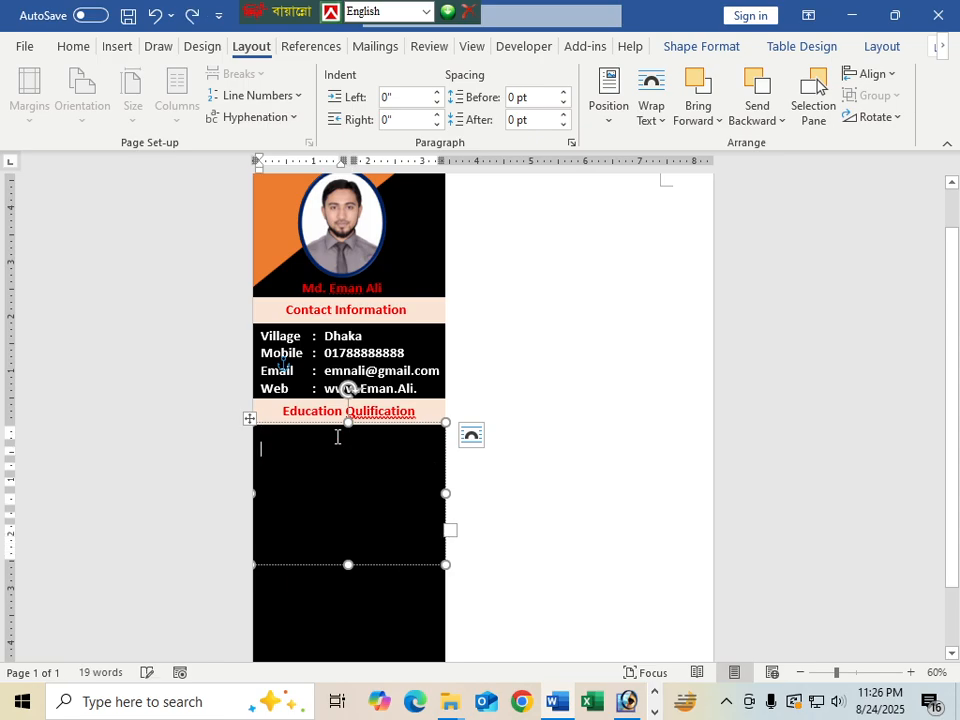
Restore the education rows and add a 'Result : 4.00' row beneath them
key("ctrl+y")
left_click(368, 524)
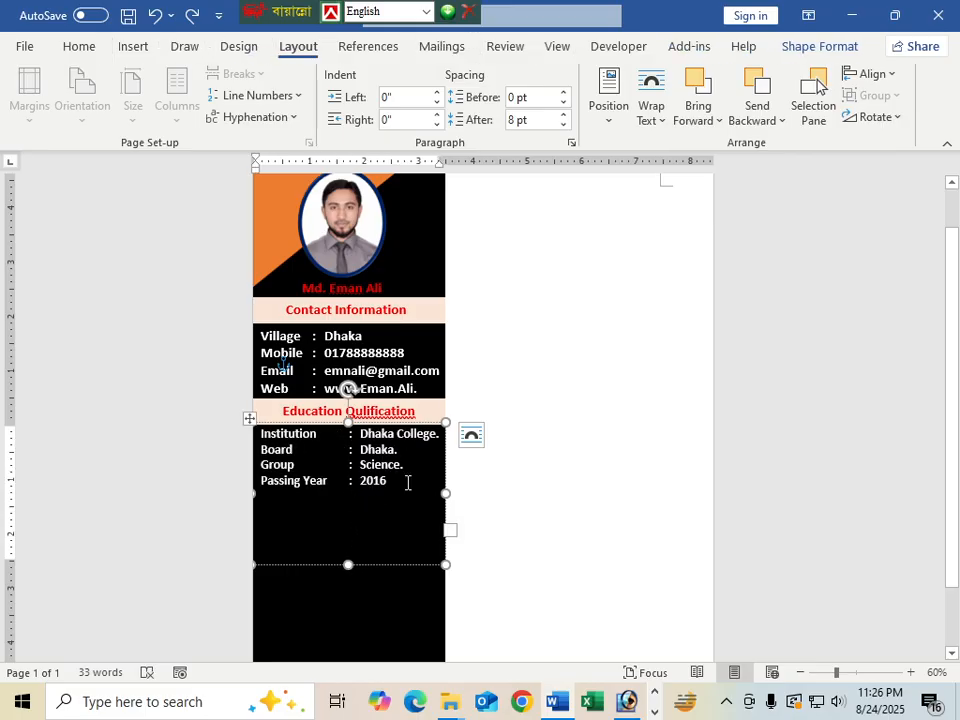
left_click(407, 482)
key("Down")
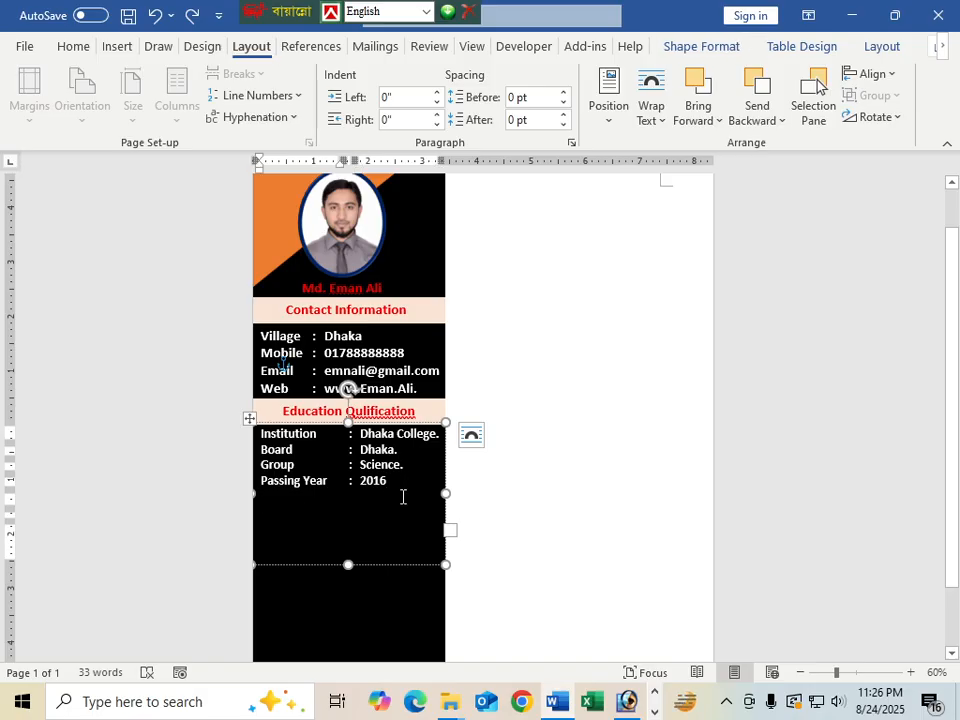
type("r")
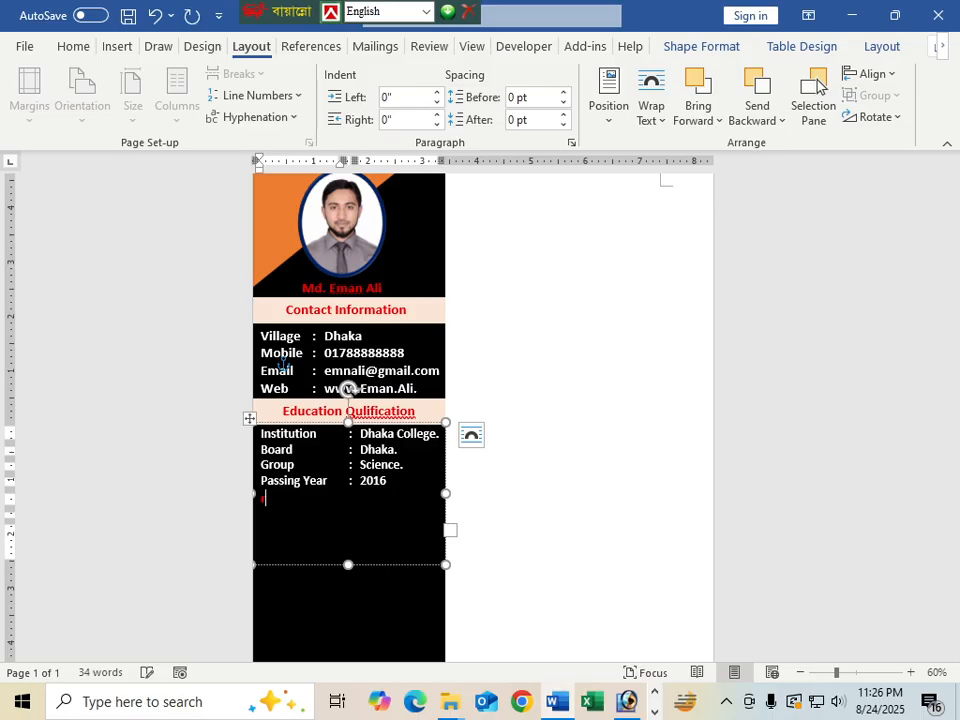
type("R")
key("BackSpace")
type("Result")
key("Tab")
type(": ")
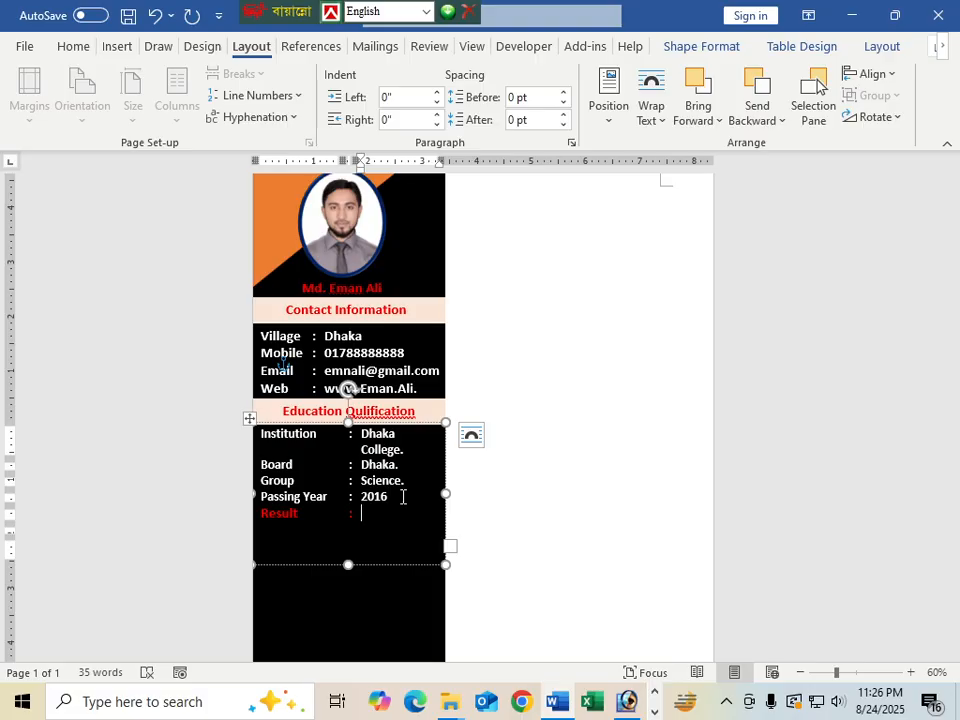
type("4.00")
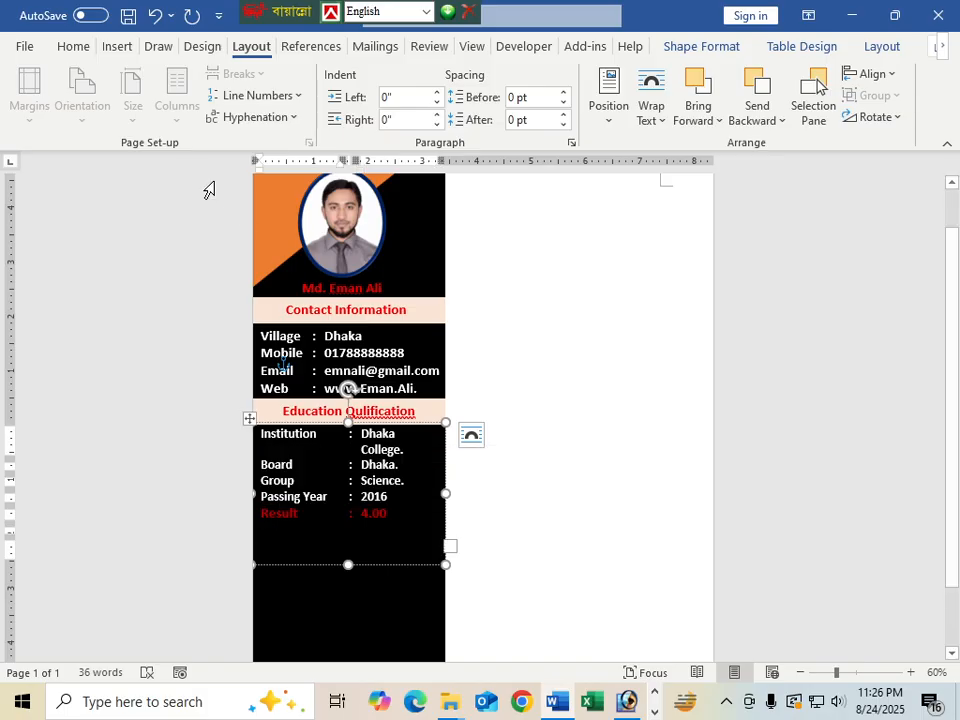
Make the Result row white and set all five education rows to size 17
left_click(72, 47)
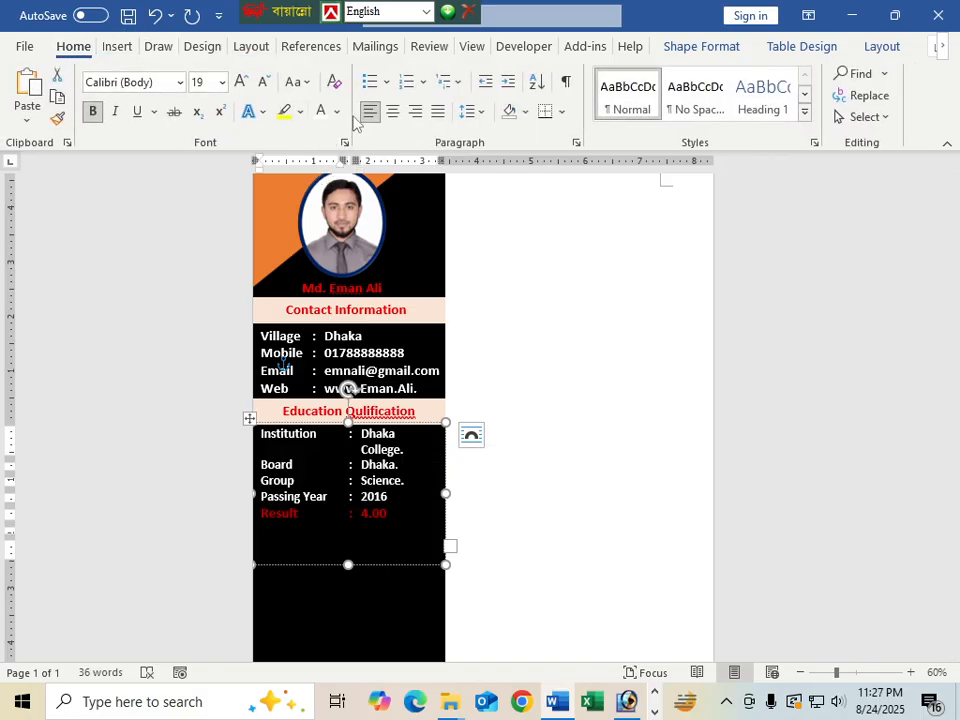
left_click(337, 112)
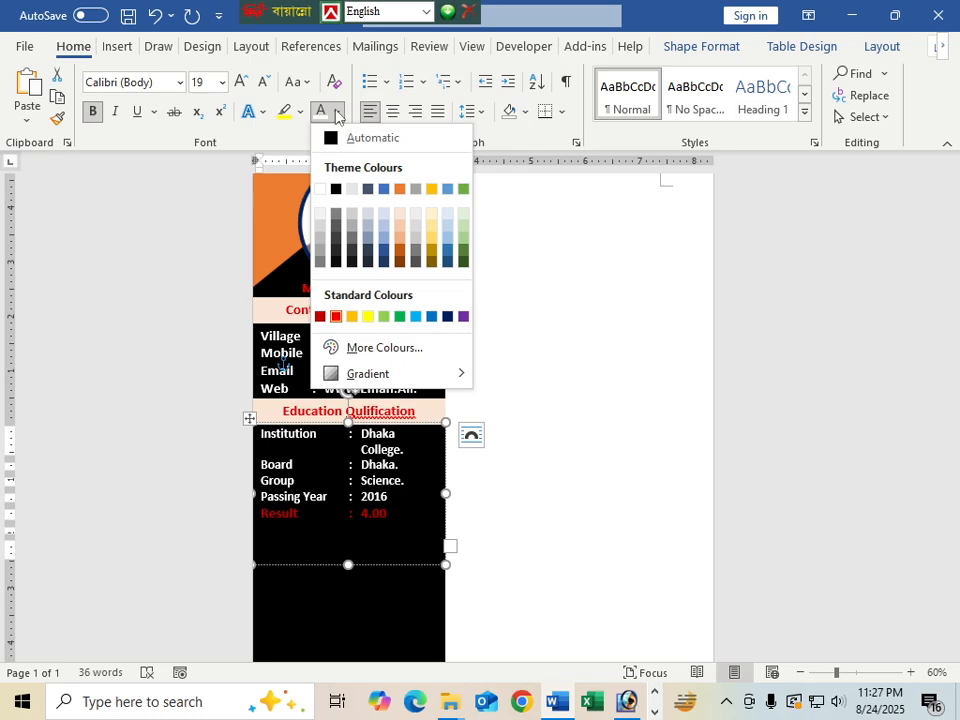
left_click(320, 188)
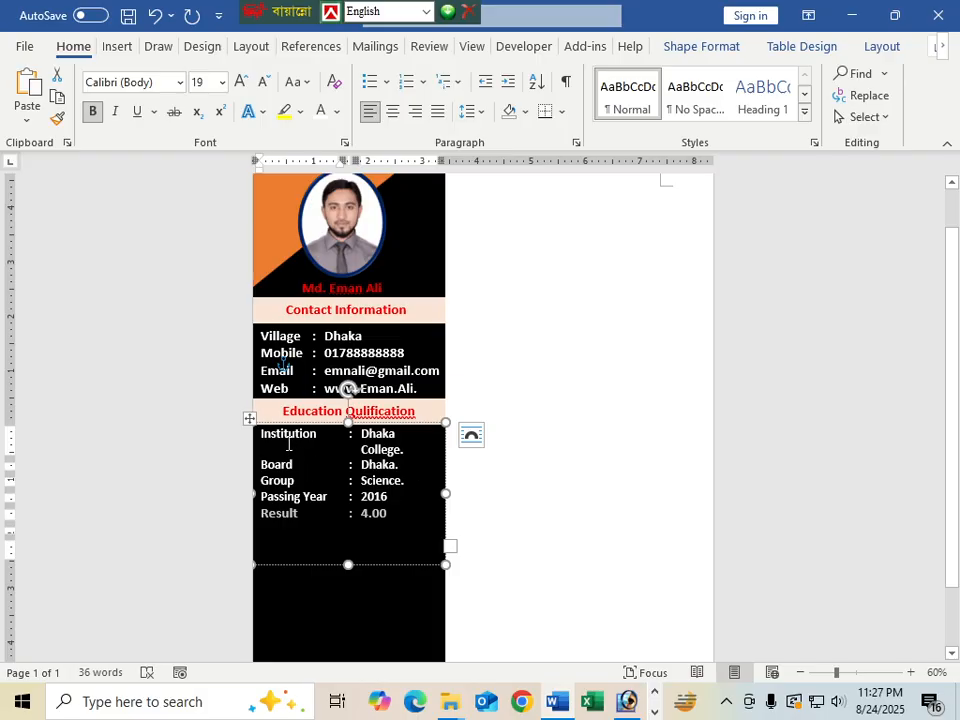
left_click_drag(308, 442, 401, 521)
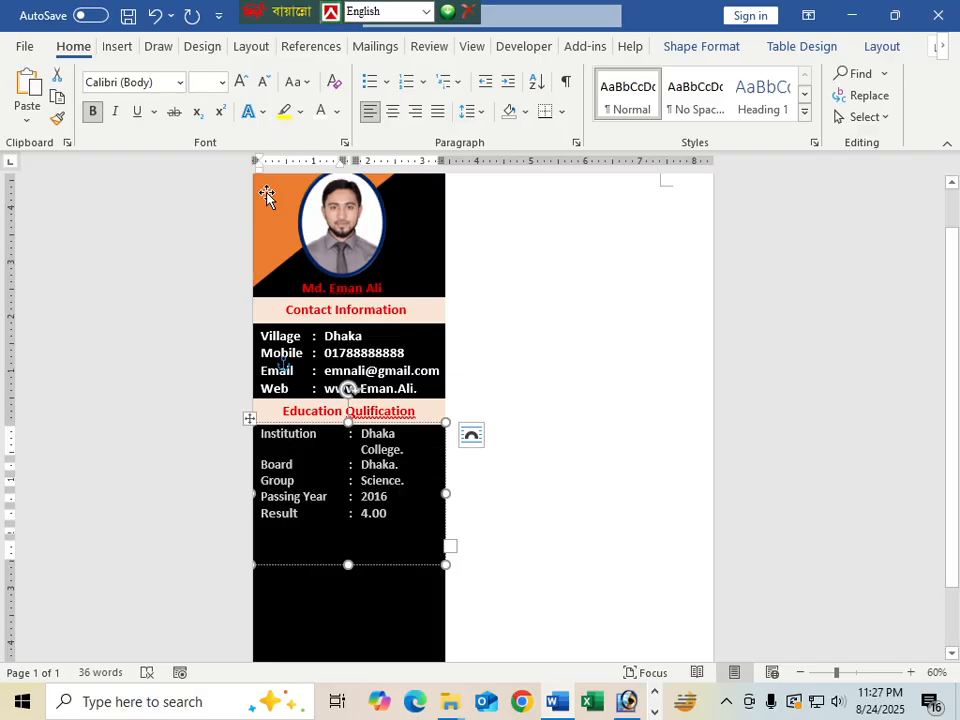
key("ctrl+[")
key("ctrl+]")
key("ctrl+[")
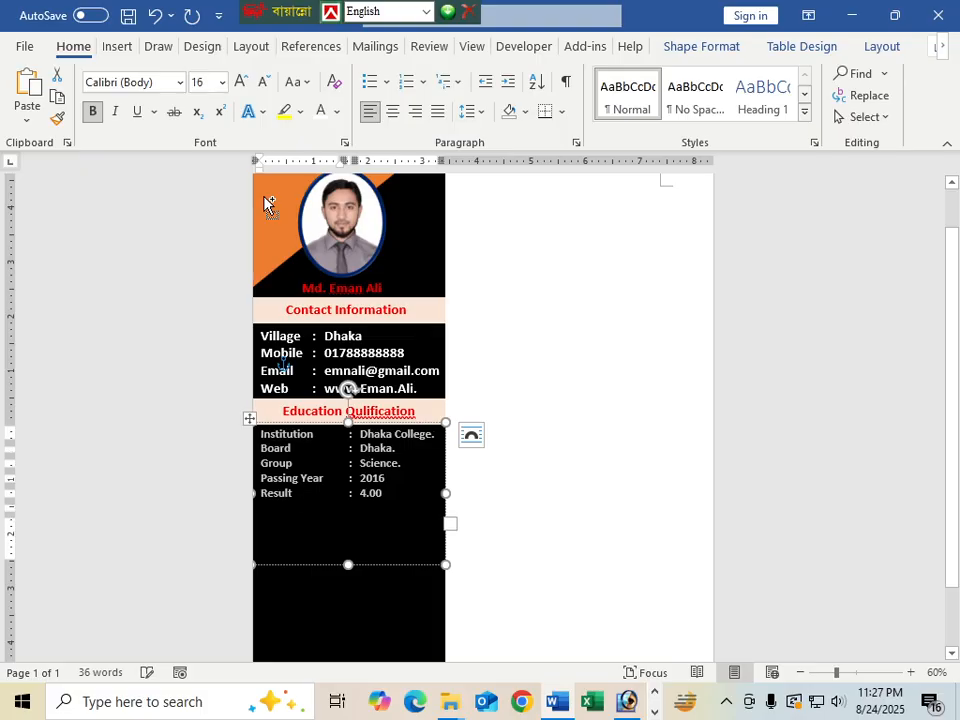
key("ctrl+]")
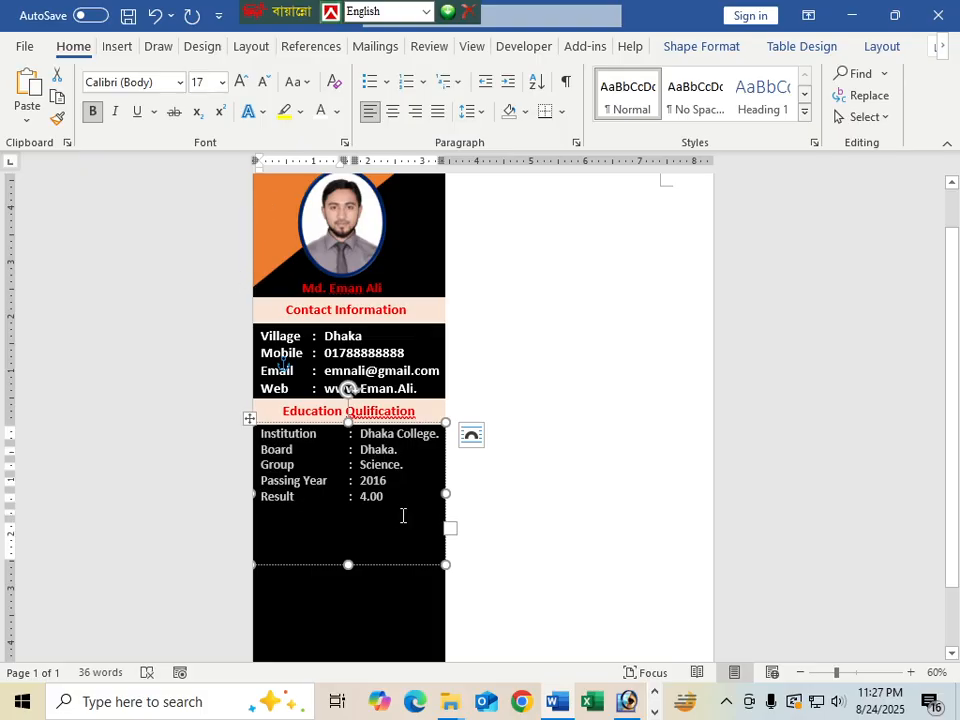
Shorten the education text box to fit and move it down slightly
left_click(403, 524)
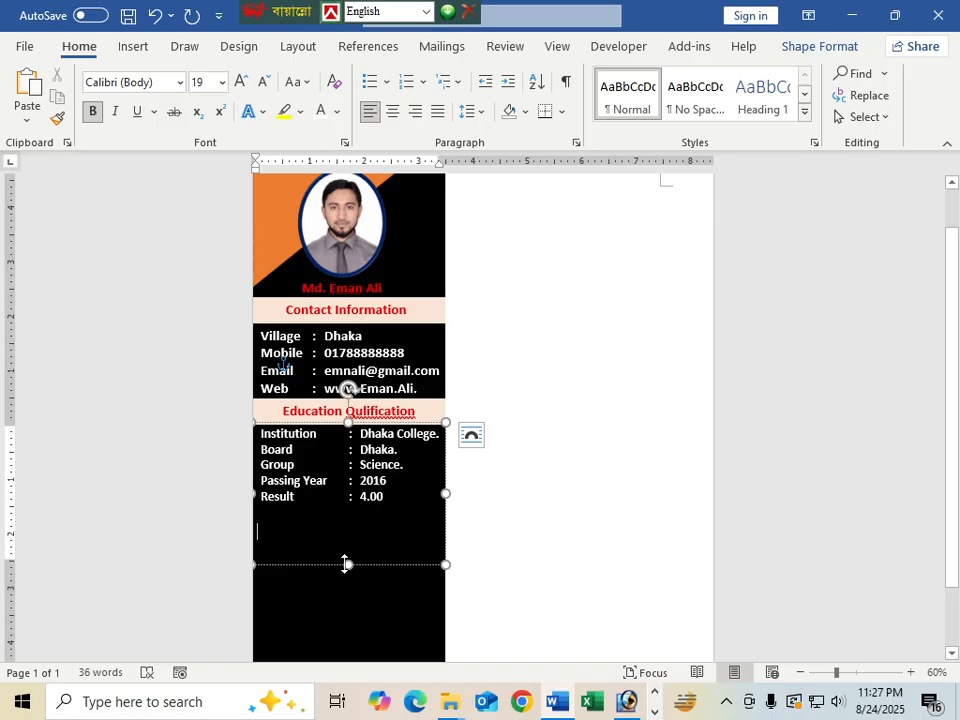
left_click_drag(347, 564, 345, 512)
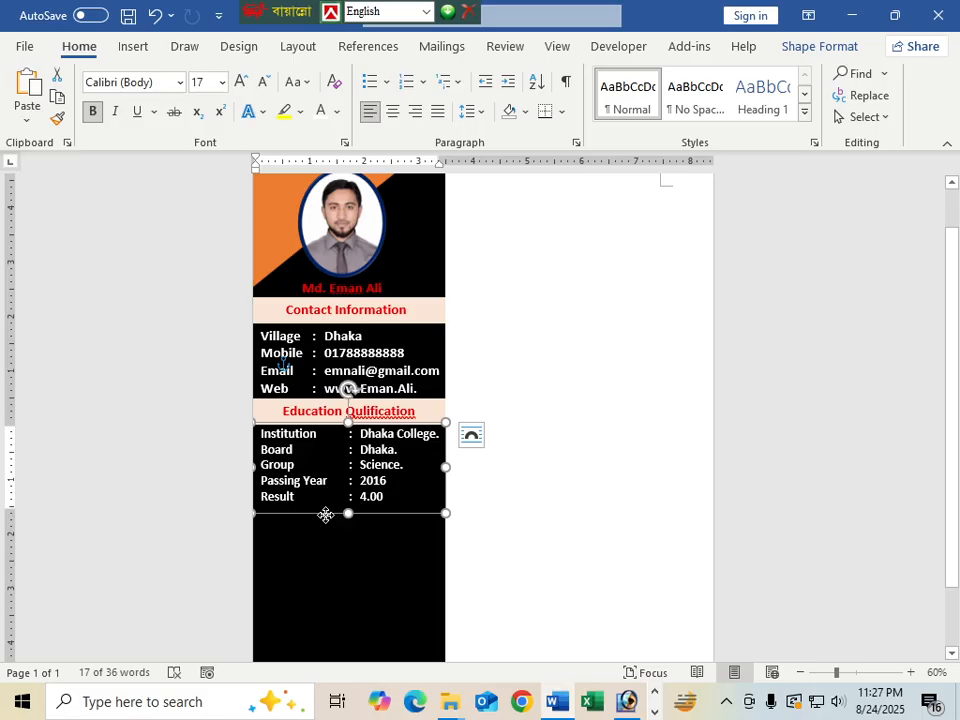
left_click_drag(326, 515, 324, 530)
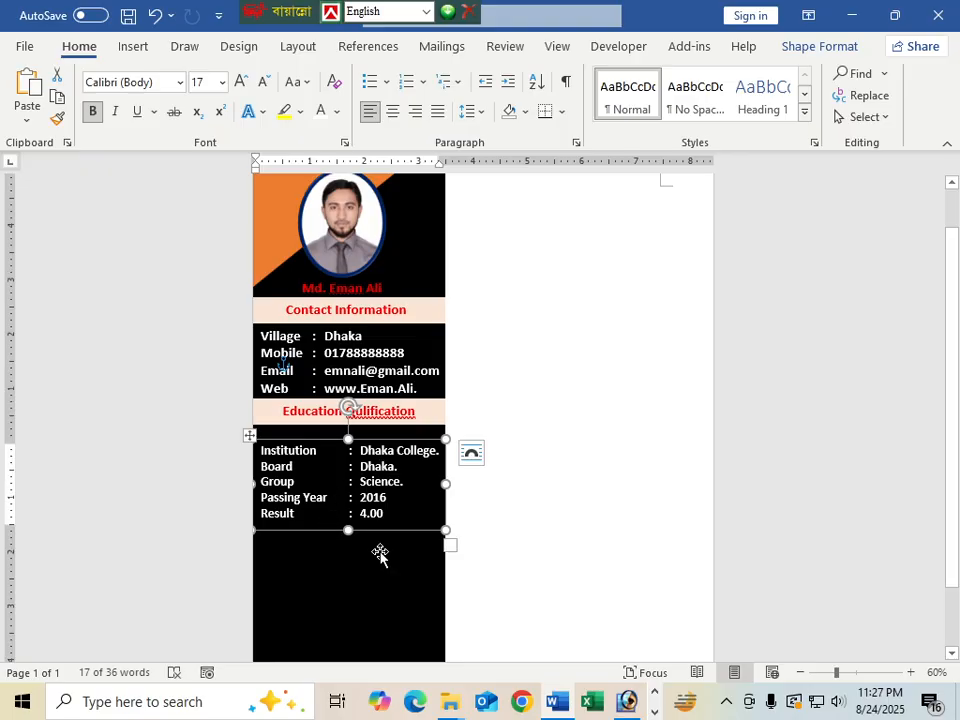
Extend the Education heading bar, add a '(SSC)' second line and remove space after paragraphs
left_click(381, 554)
left_click(381, 404)
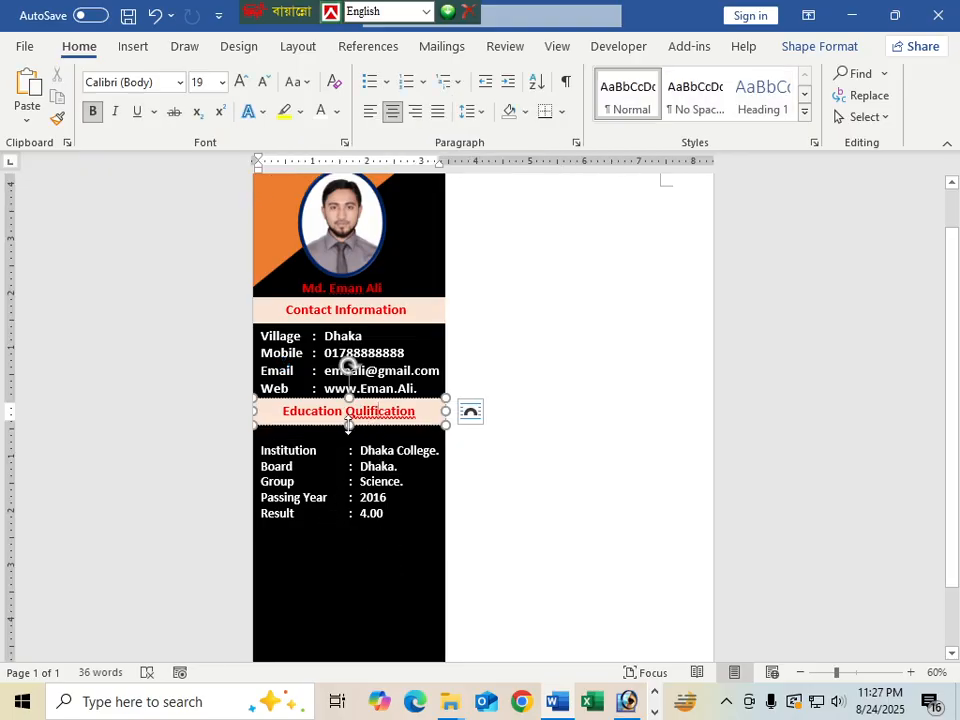
left_click_drag(348, 428, 348, 440)
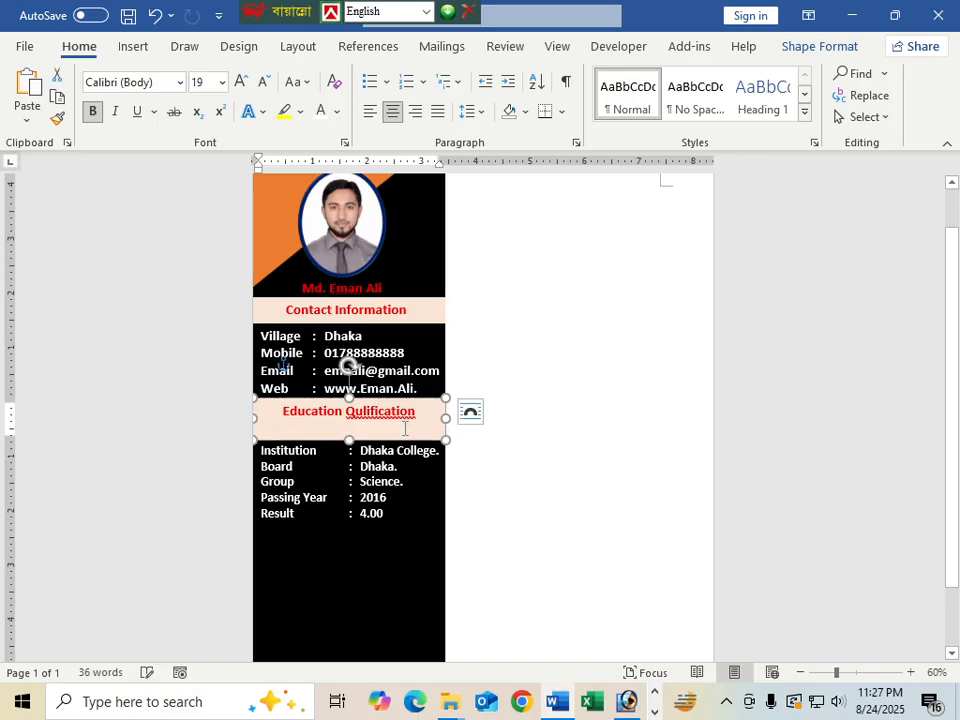
left_click(418, 413)
key("Return")
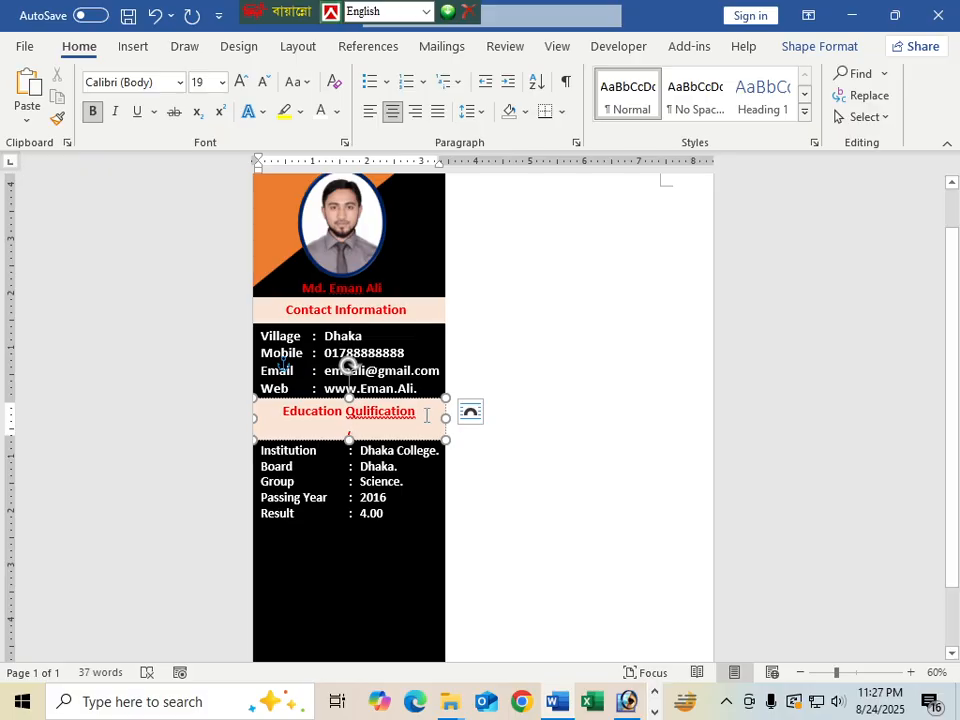
type("ssc)")
left_click_drag(283, 411, 392, 436)
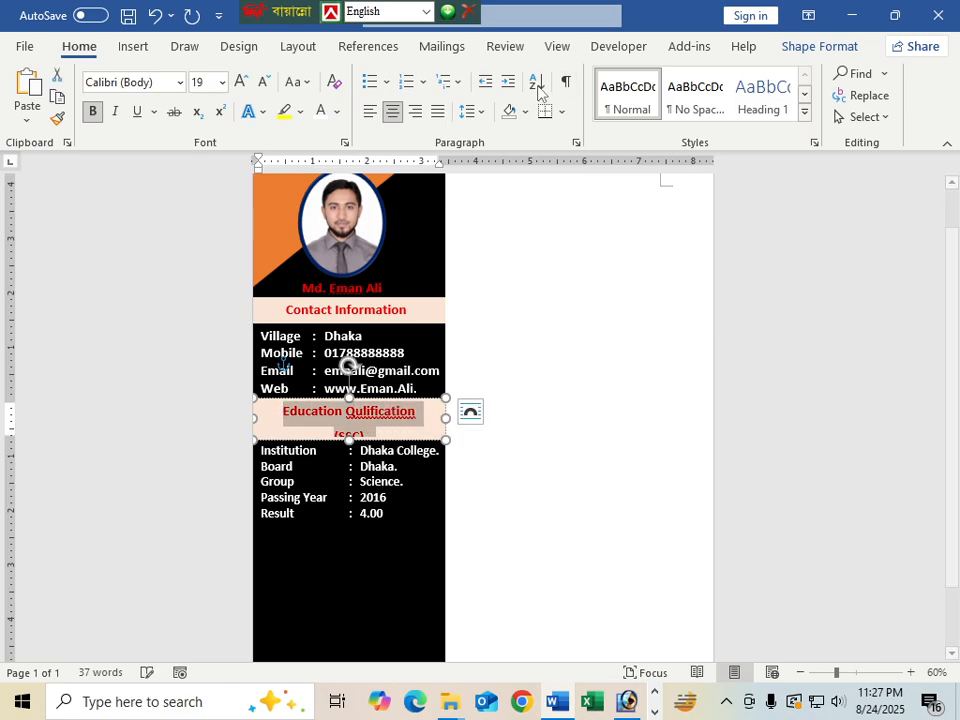
left_click(470, 111)
left_click(536, 350)
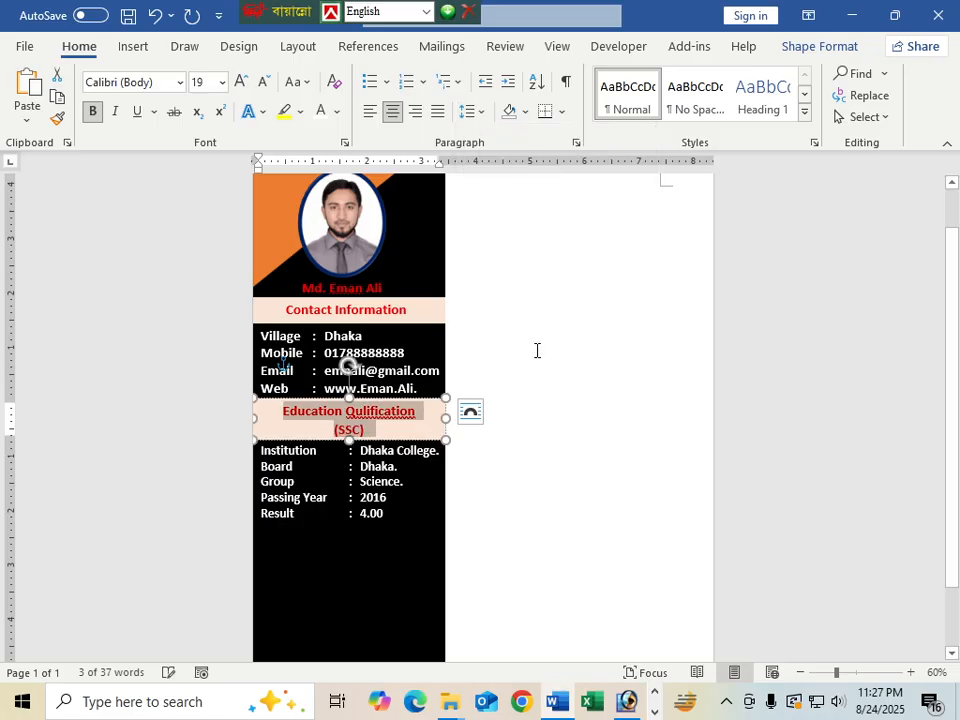
Complete the subtitle as '(SSC) Secondary school Certificate' at 16 pt
left_click(368, 435)
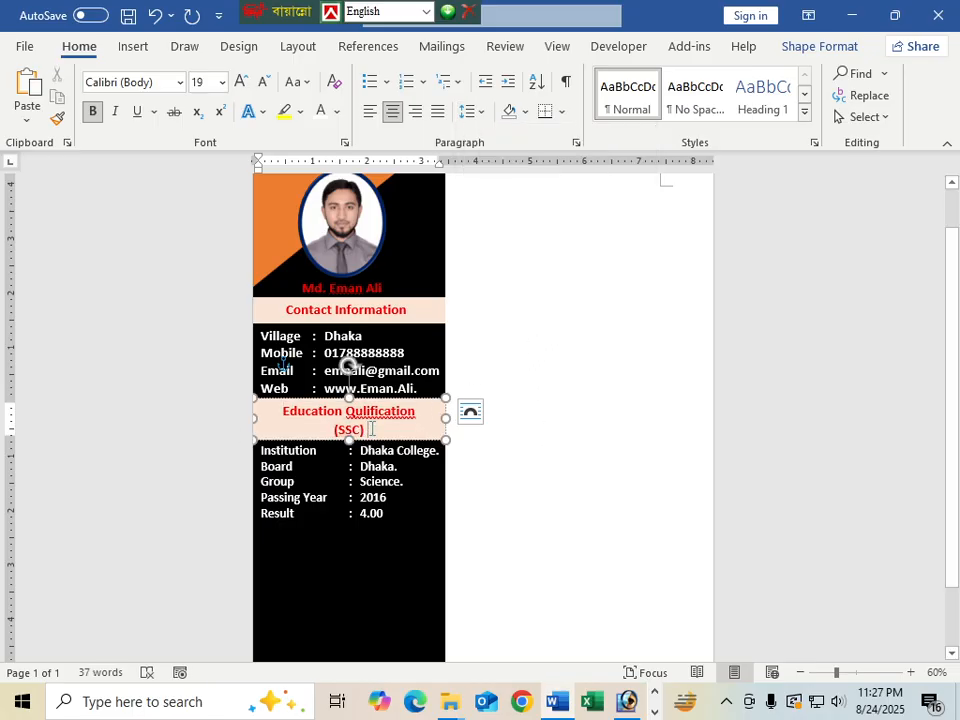
type("Seco")
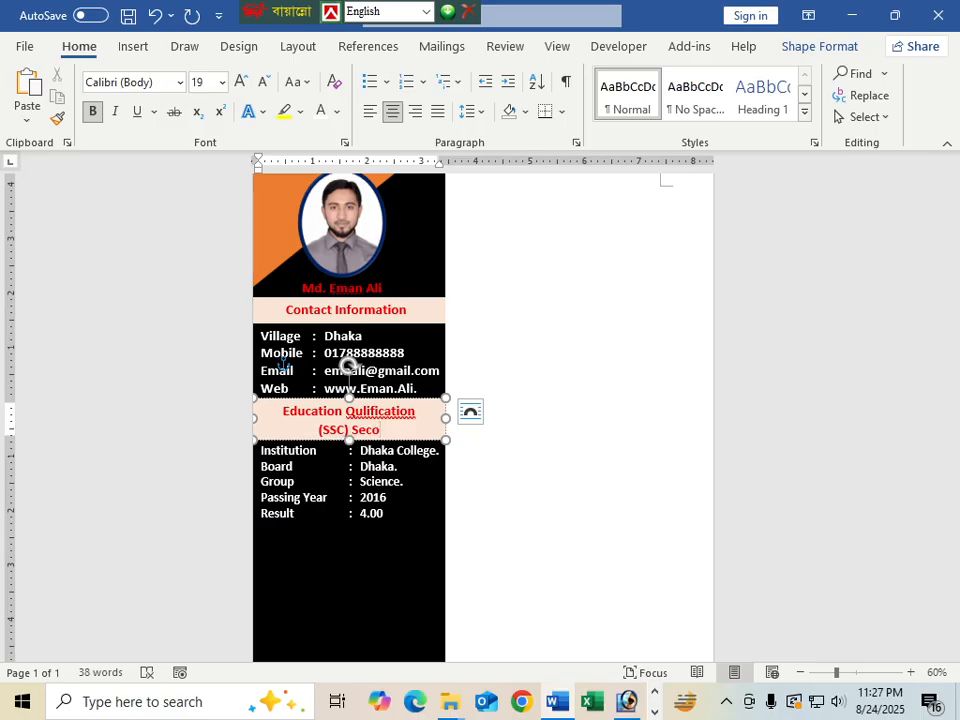
type("ndr")
key("BackSpace")
key("BackSpace")
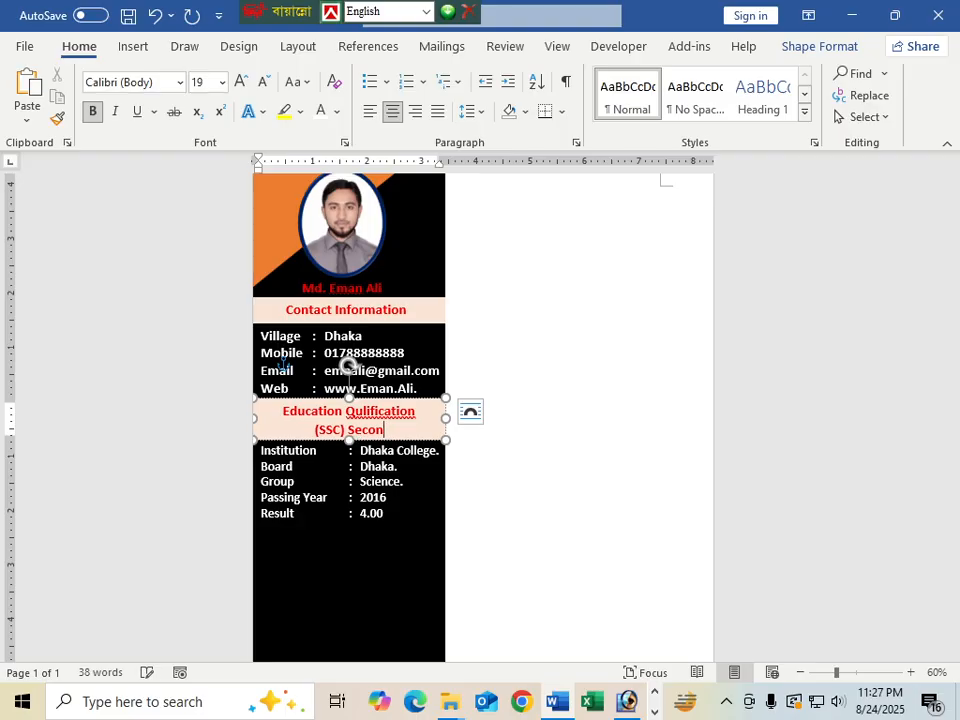
type("dary scho")
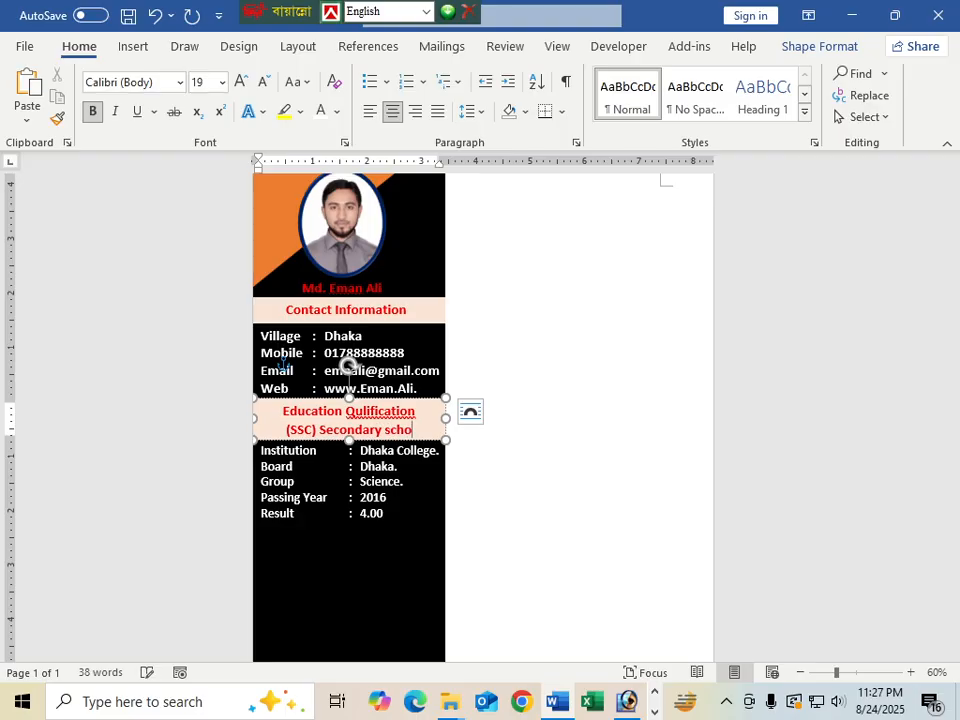
type("ol")
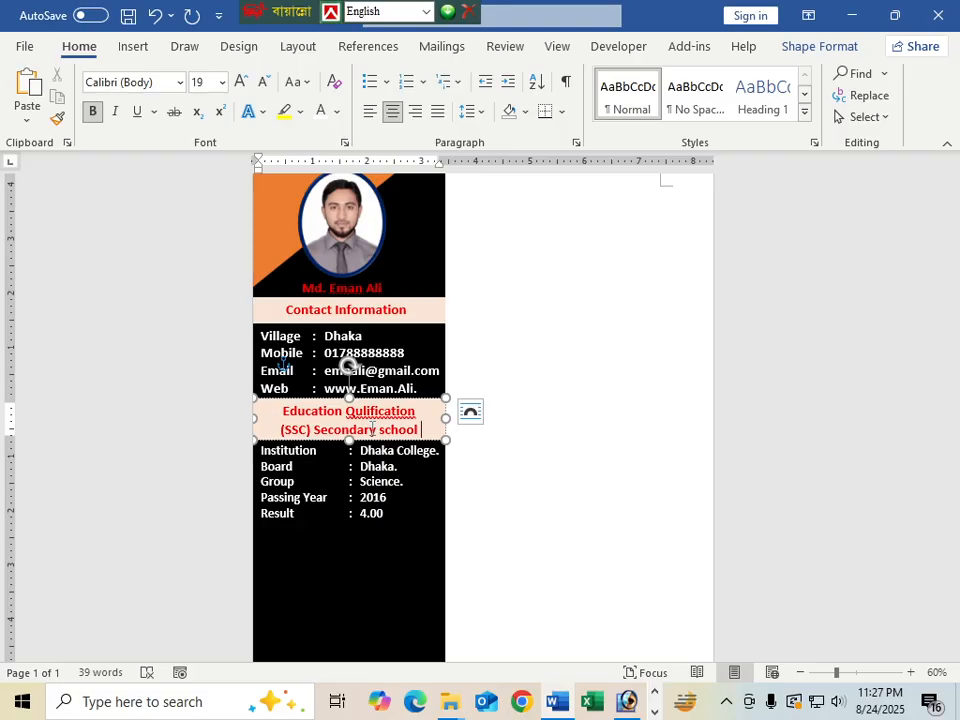
type(" Certifi")
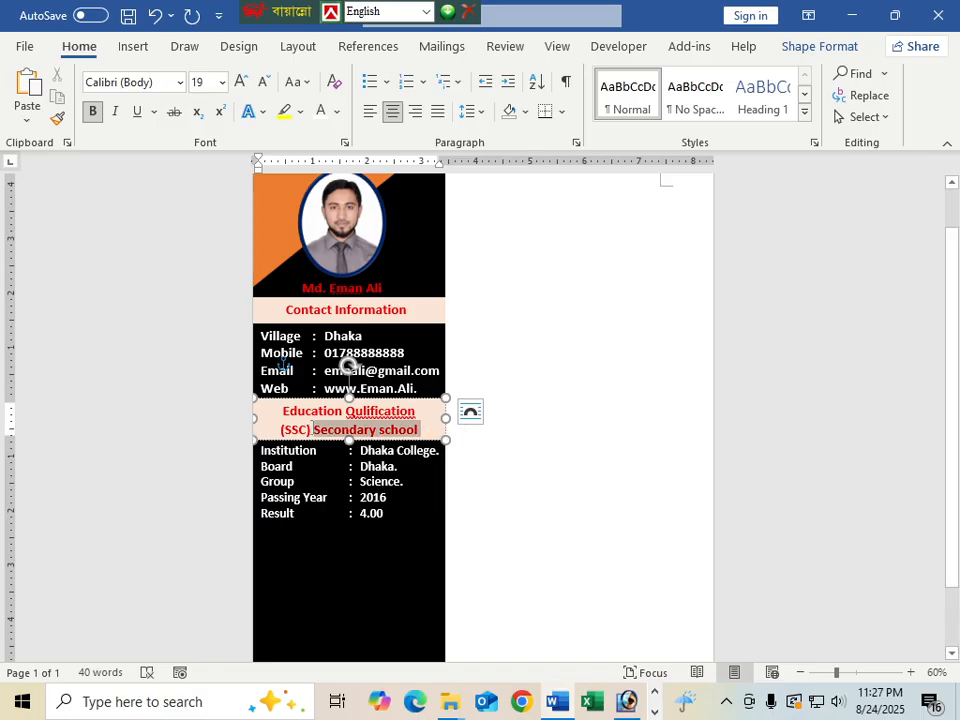
left_click_drag(420, 430, 281, 422)
key("ctrl+bracketleft")
key("ctrl+bracketleft")
key("ctrl+bracketleft")
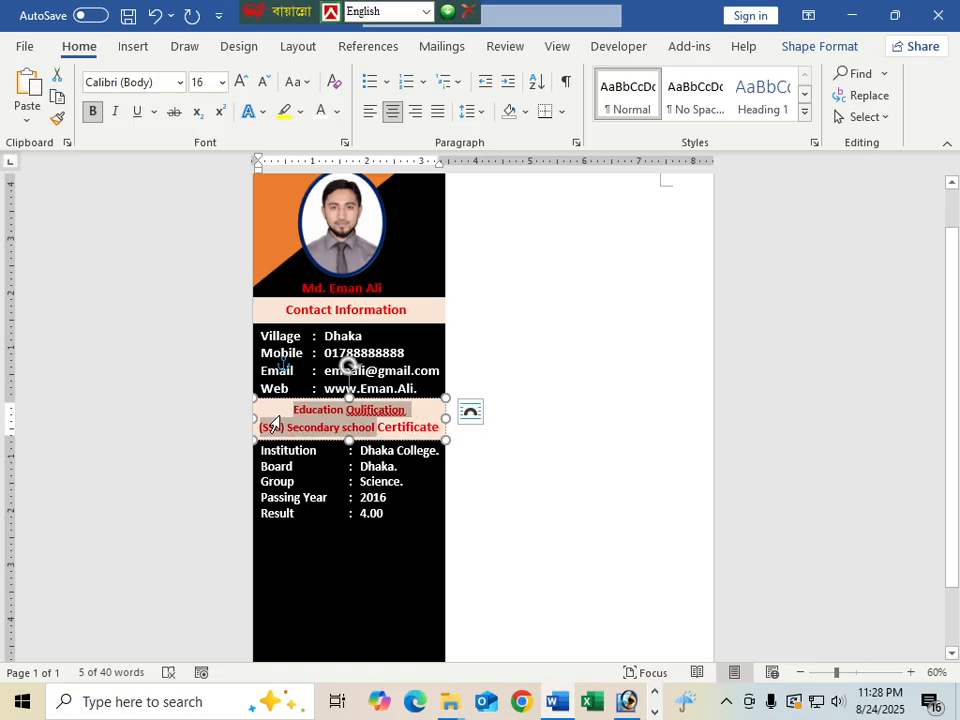
left_click(407, 428)
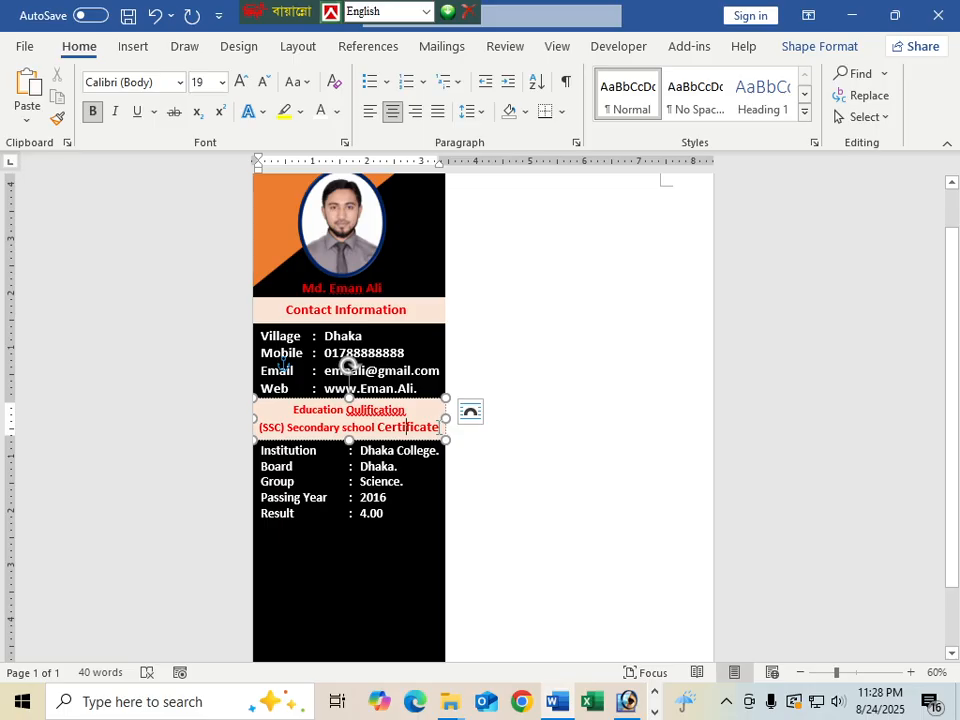
left_click_drag(438, 428, 378, 428)
key("ctrl+bracketleft")
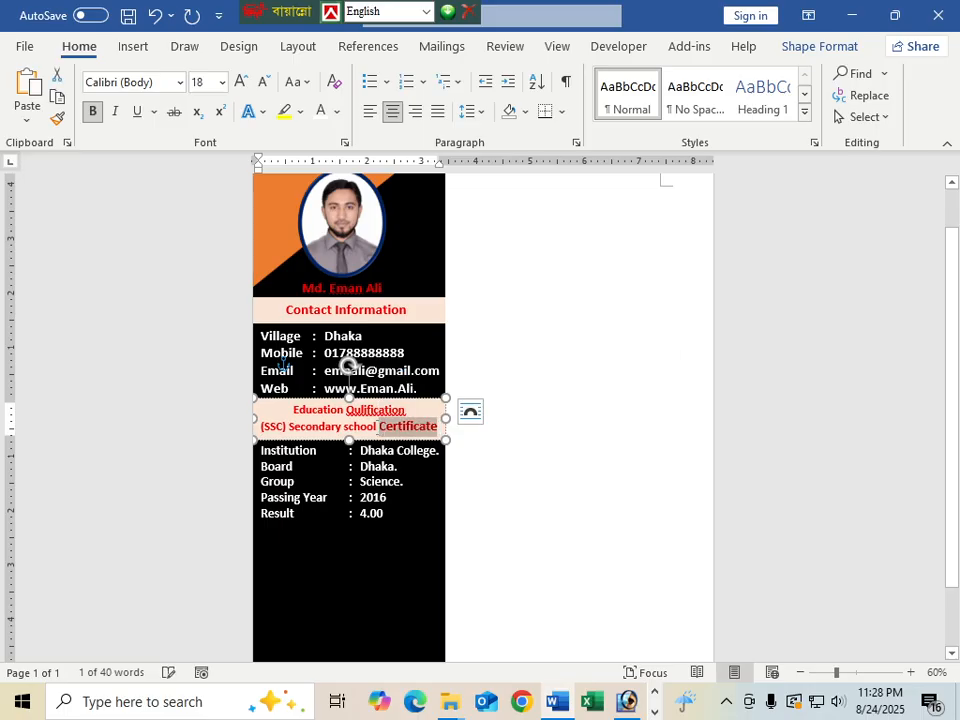
key("ctrl+bracketleft")
key("ctrl+bracketleft")
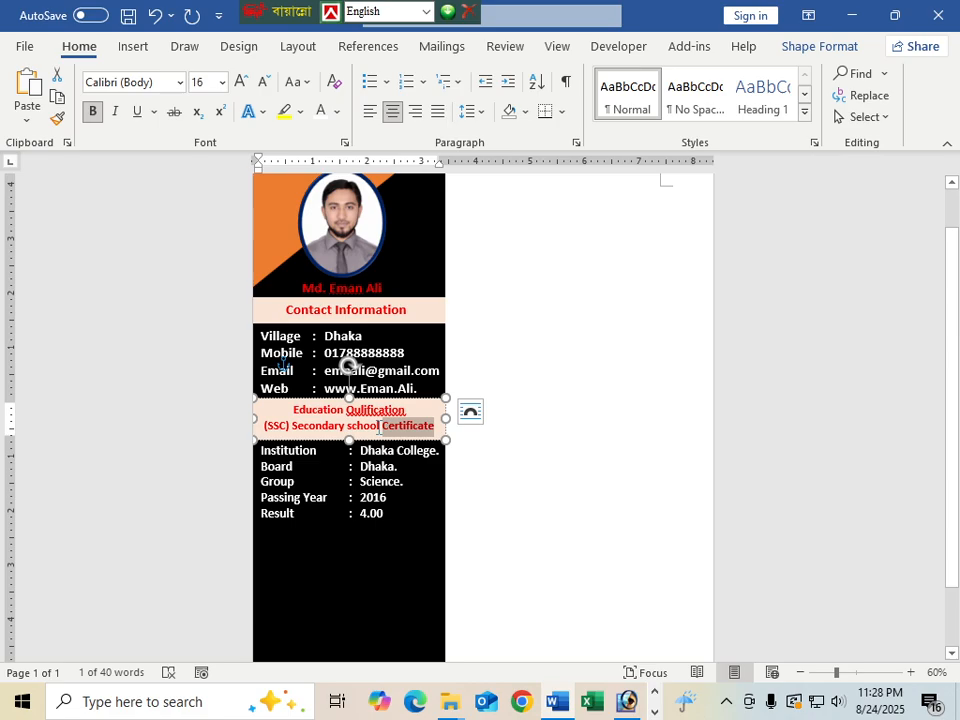
left_click(391, 537)
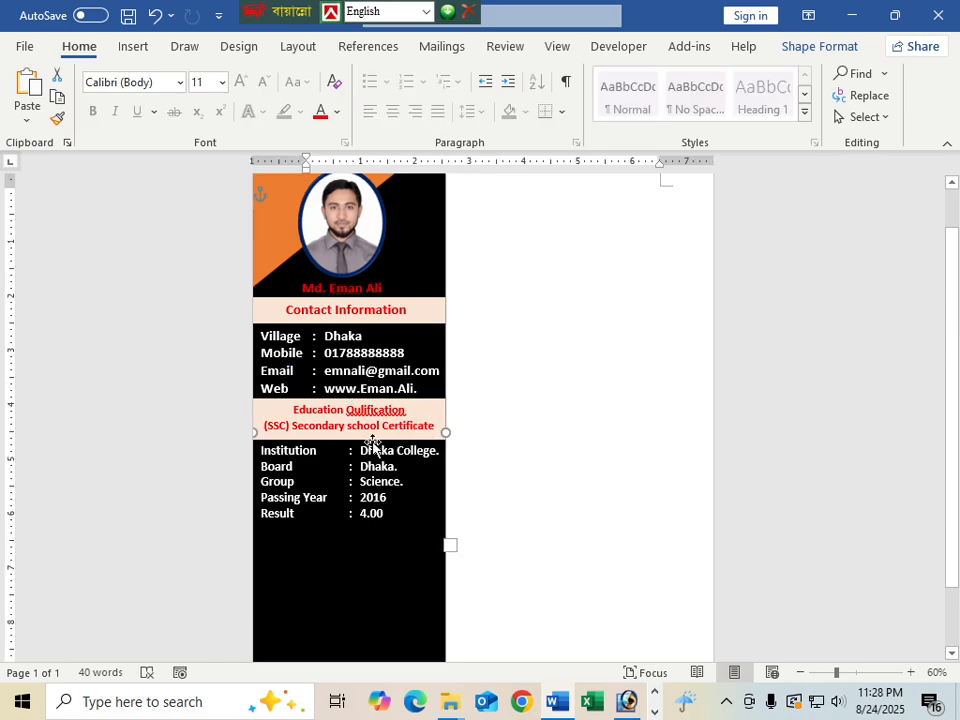
Enlarge the 'Education Qulification' title line to 20 pt
left_click_drag(405, 410, 280, 416)
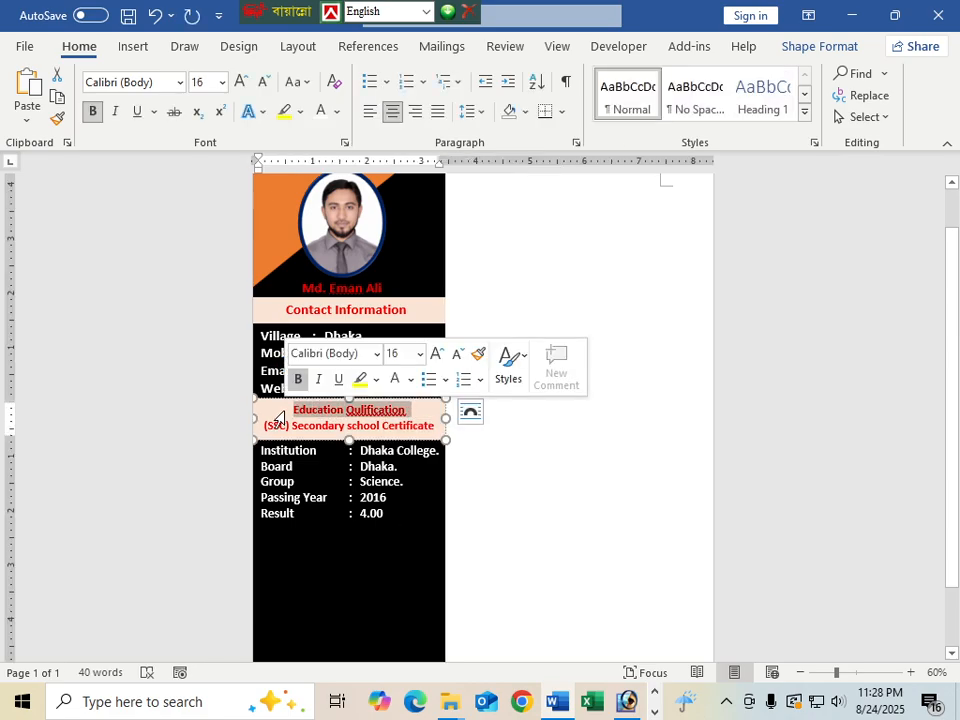
key("ctrl+bracketright")
key("ctrl+bracketright")
key("ctrl+bracketright")
key("ctrl+bracketright")
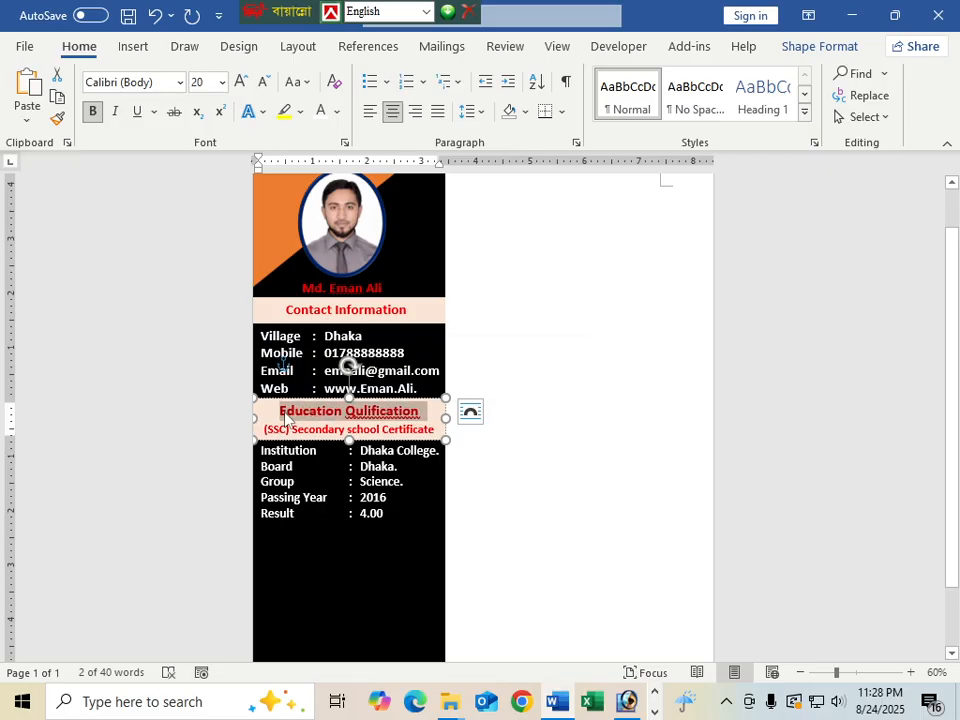
left_click(414, 538)
scroll(411, 545, "down", 1)
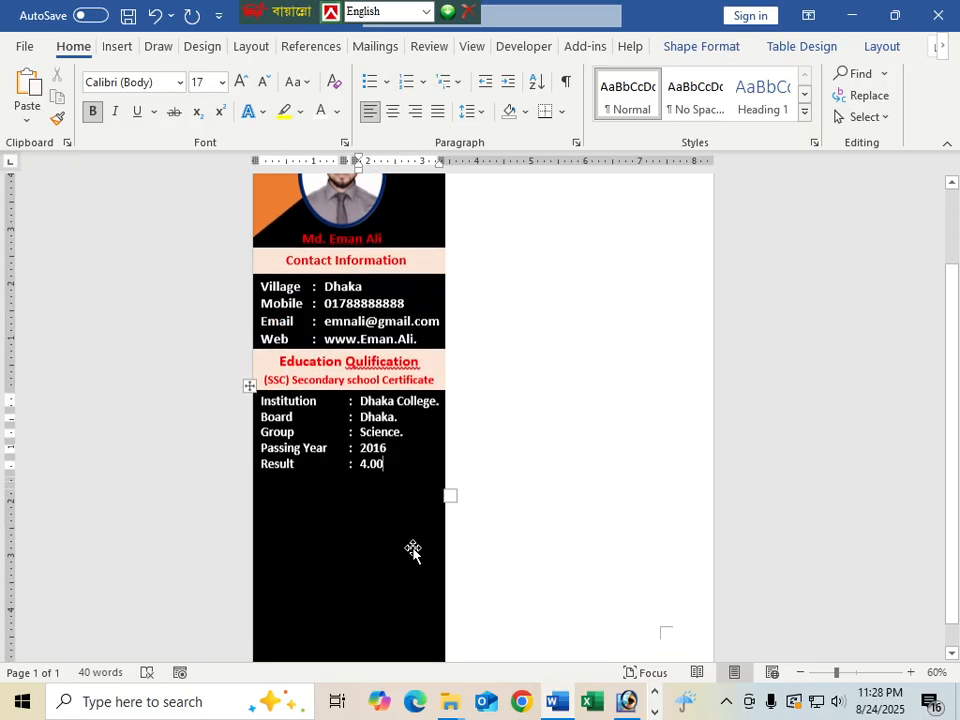
scroll(412, 550, "up", 1)
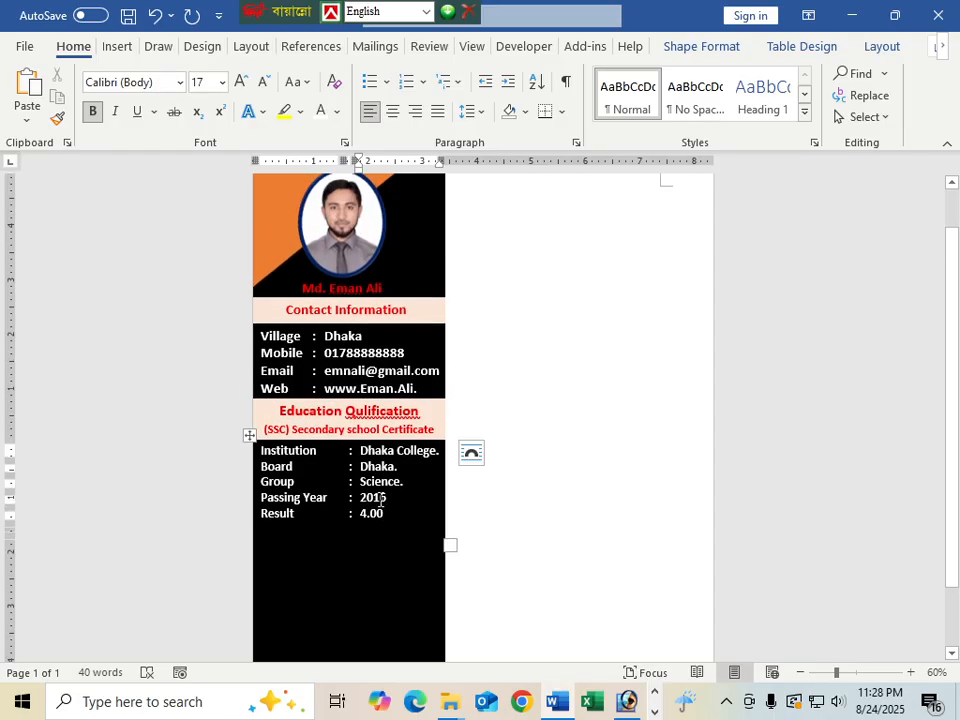
scroll(380, 487, "down", 1)
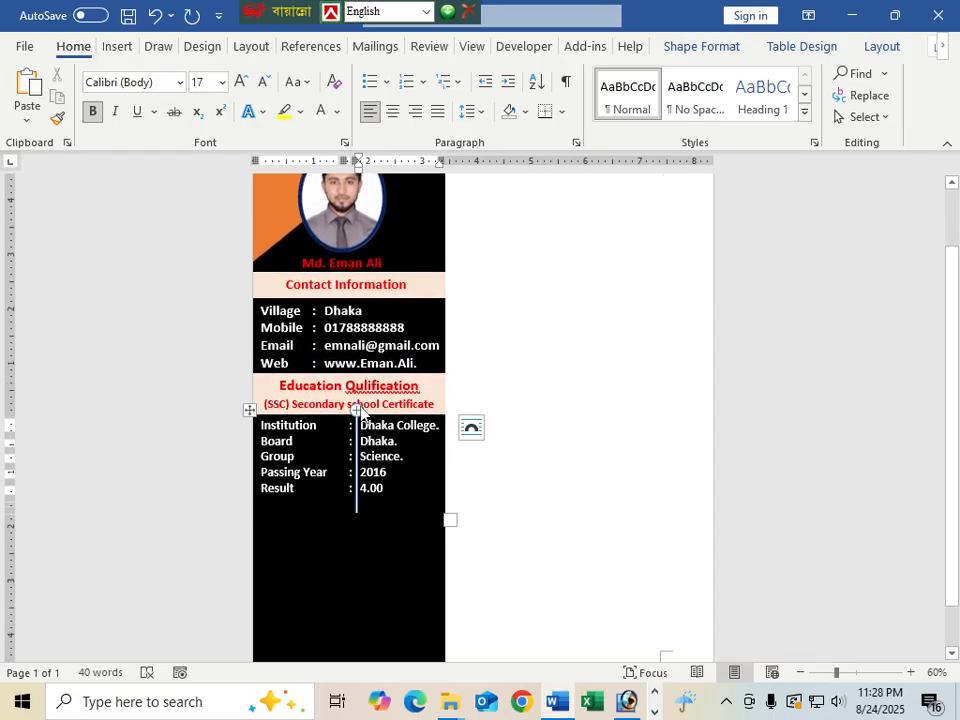
Copy the heading bar below Result as a one-line bar reading '(HSC) (Higher Secondary Certificate'
left_click(321, 401)
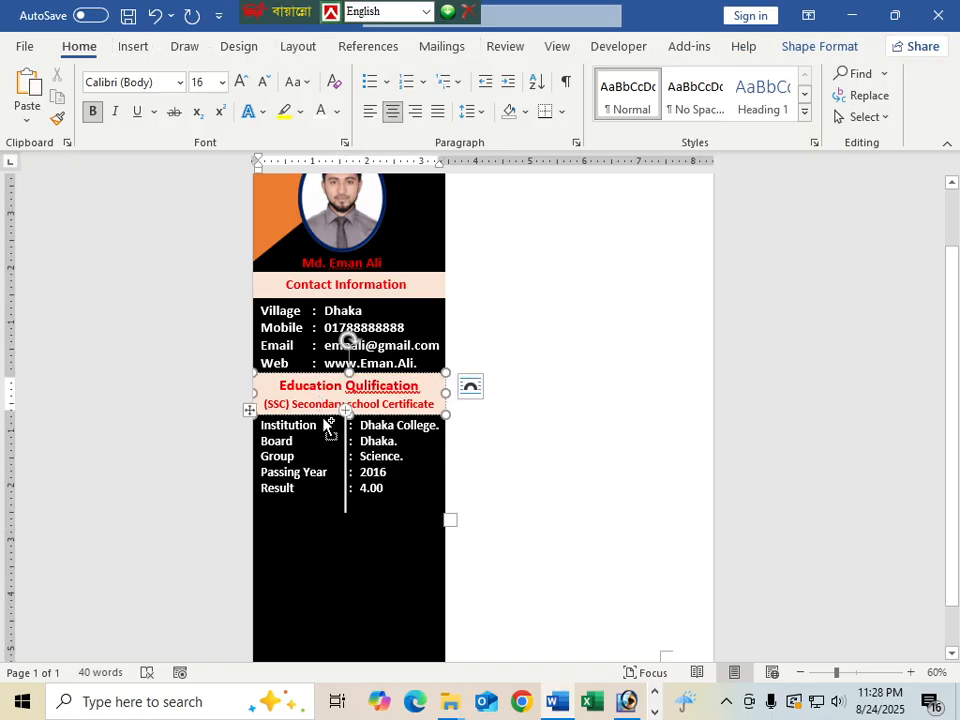
left_click_drag(323, 420, 318, 512)
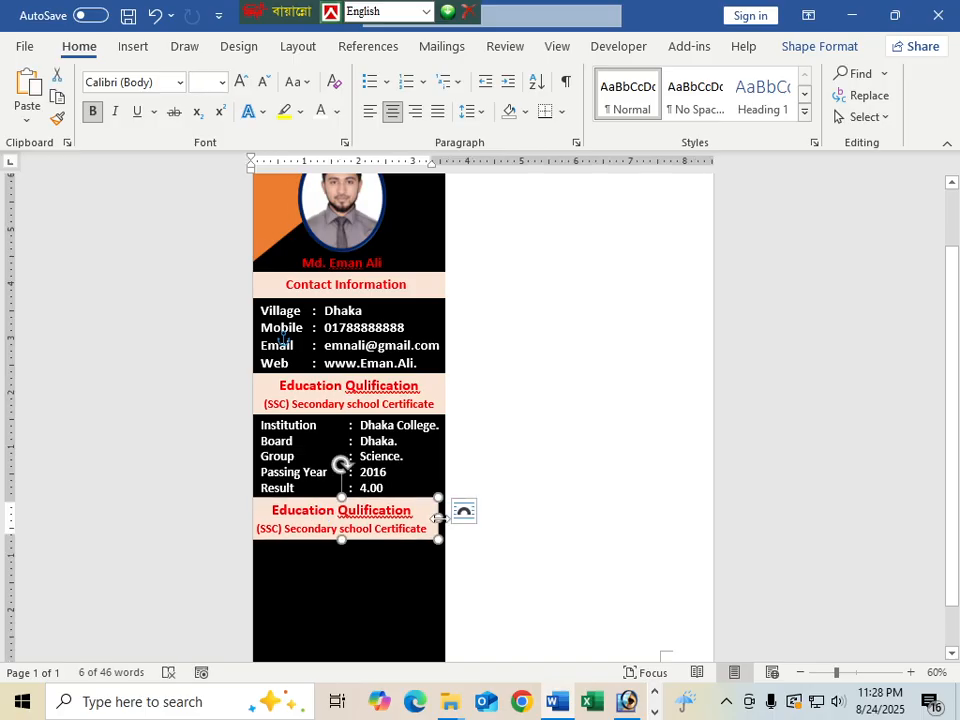
left_click_drag(440, 517, 279, 510)
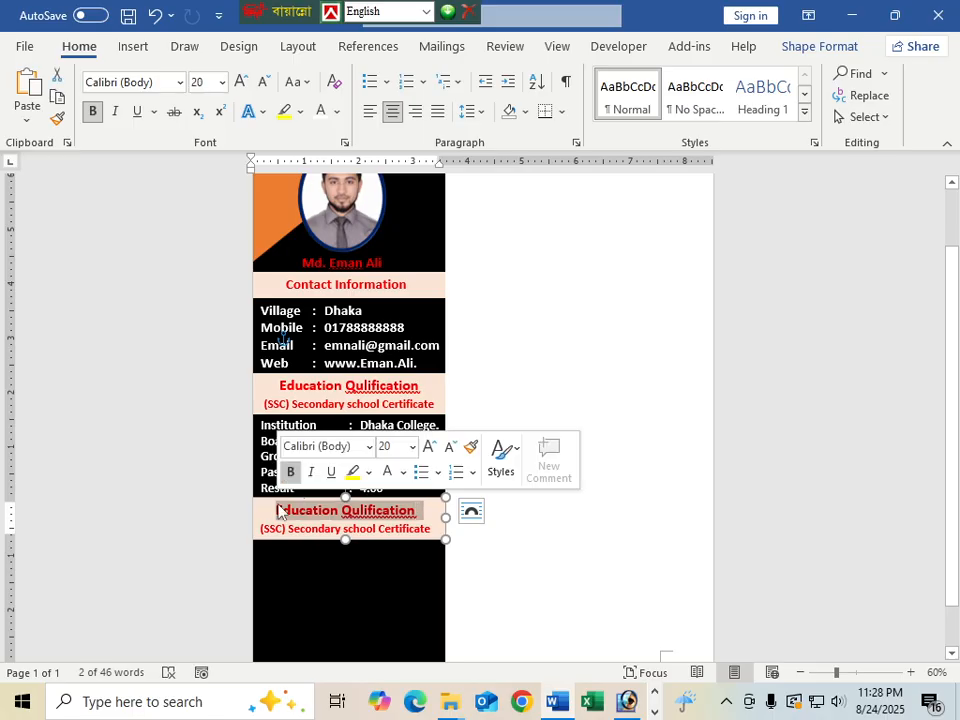
key("Delete")
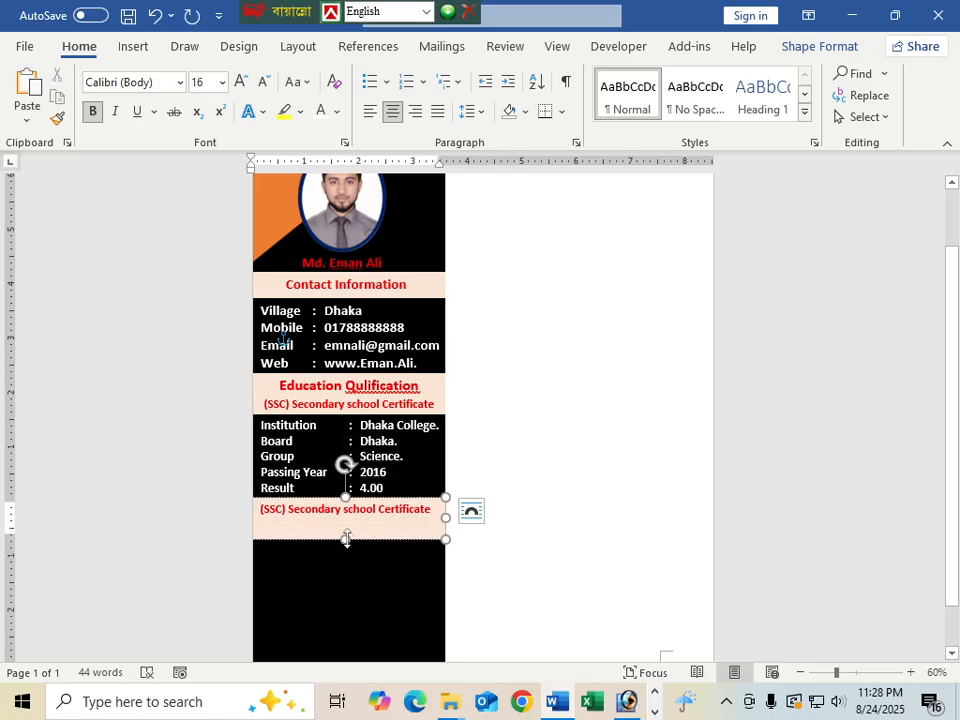
left_click_drag(346, 539, 345, 521)
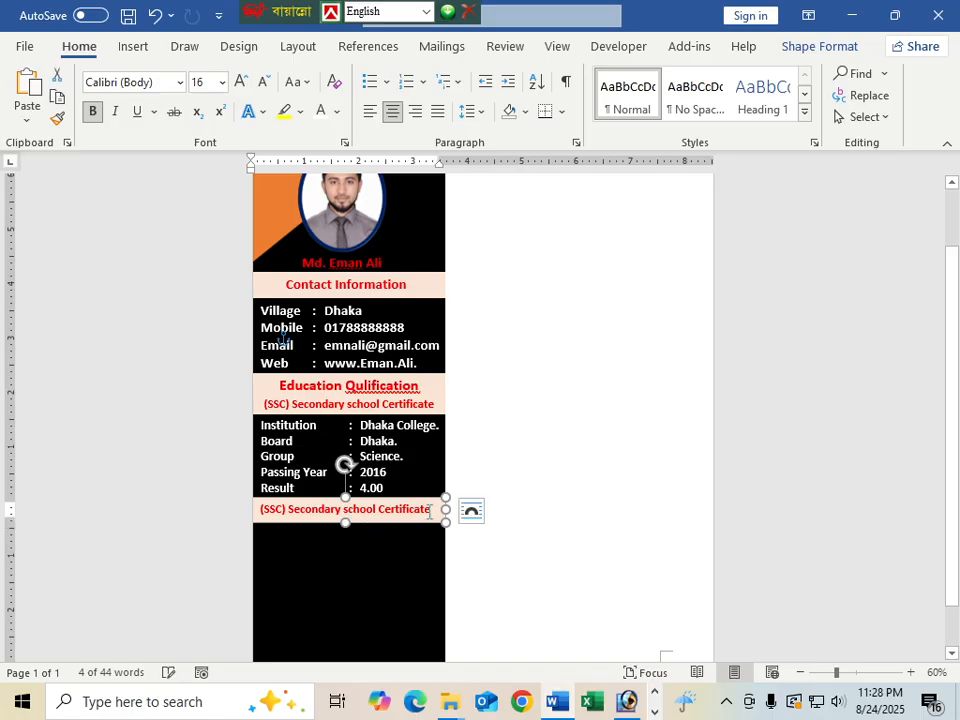
left_click_drag(432, 511, 260, 512)
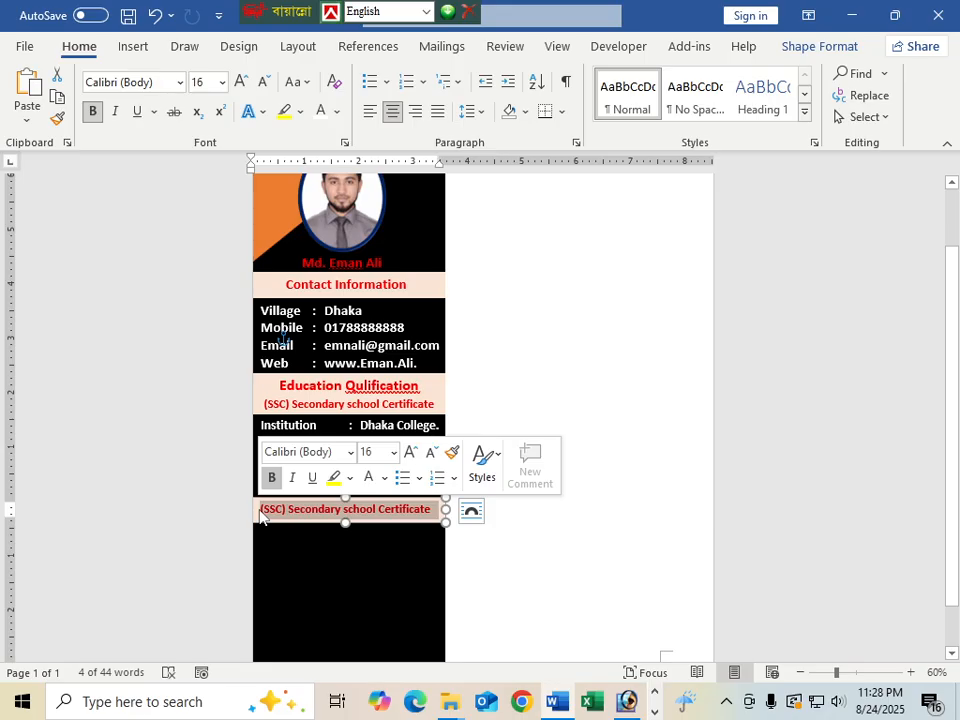
type("H")
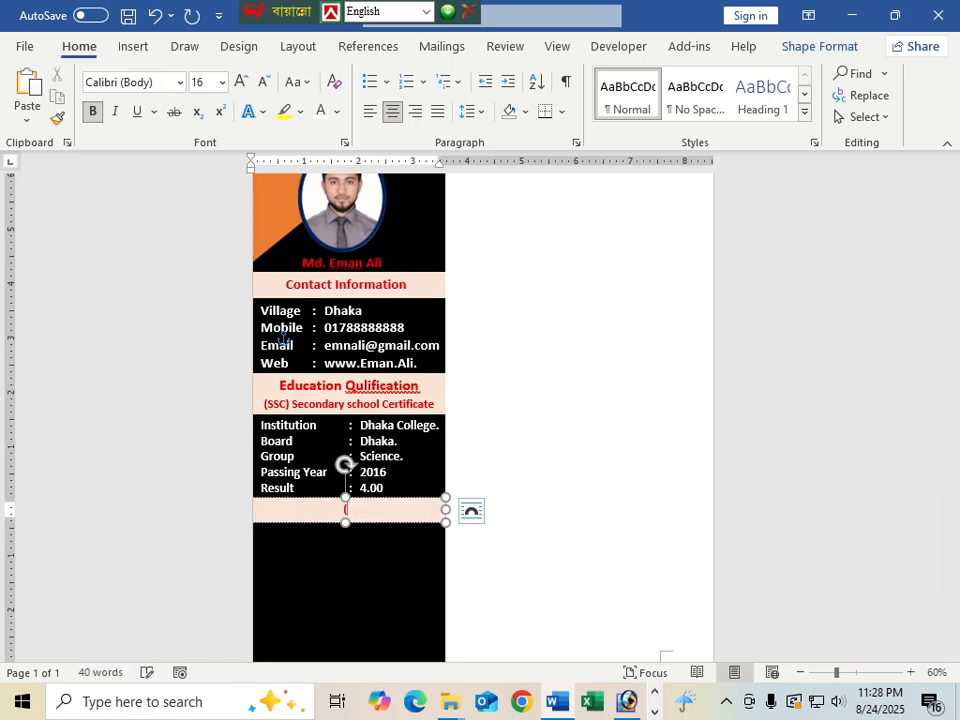
type("HSC) (Higher Secondary")
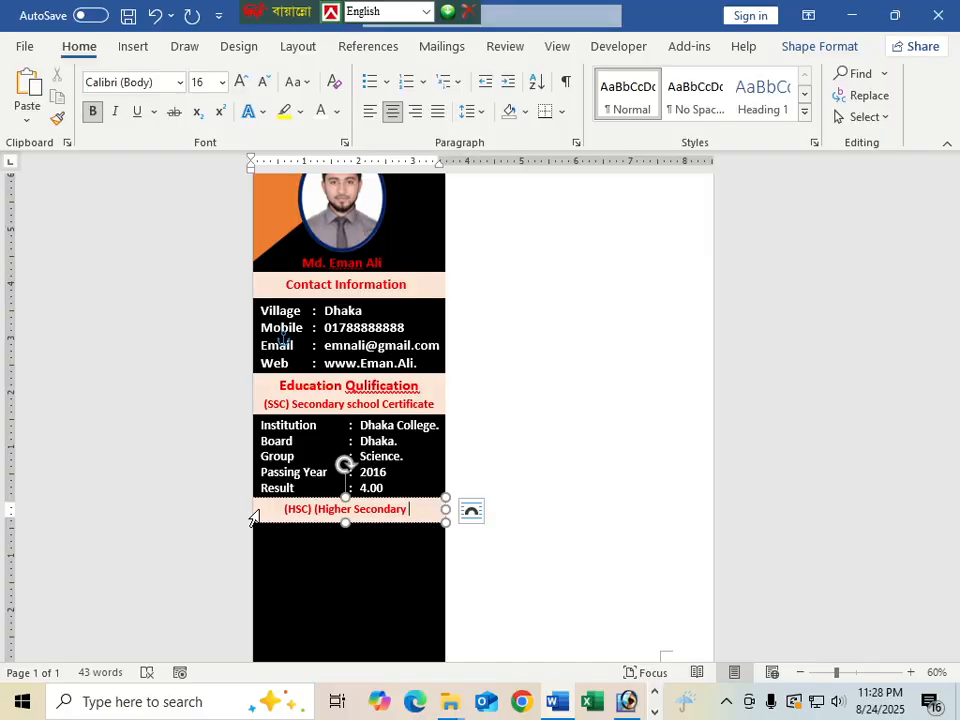
type(" Certifica")
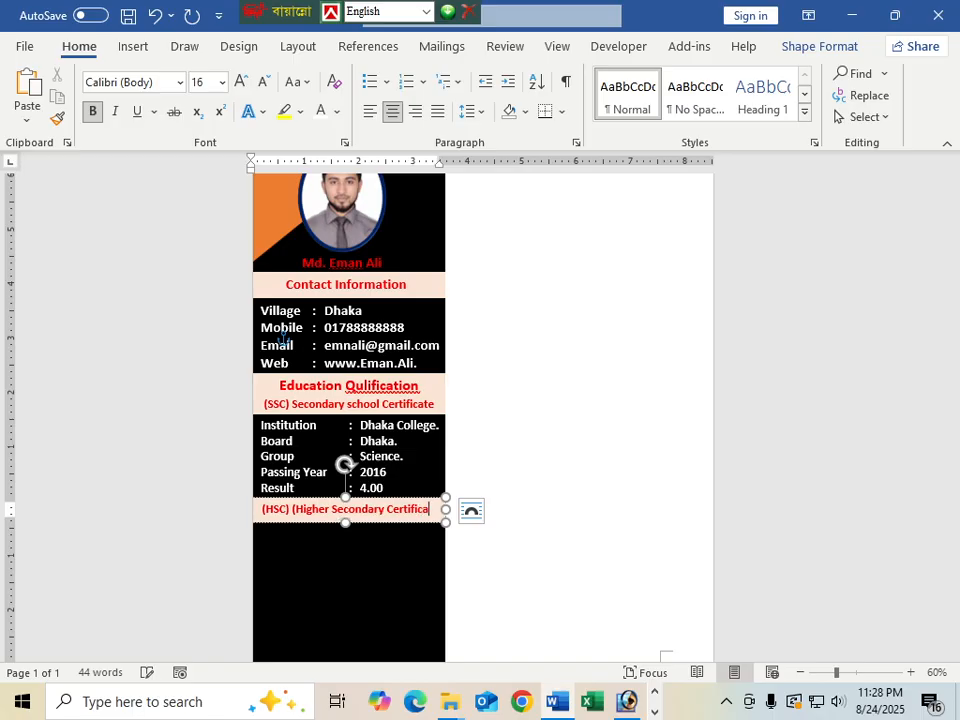
type("te")
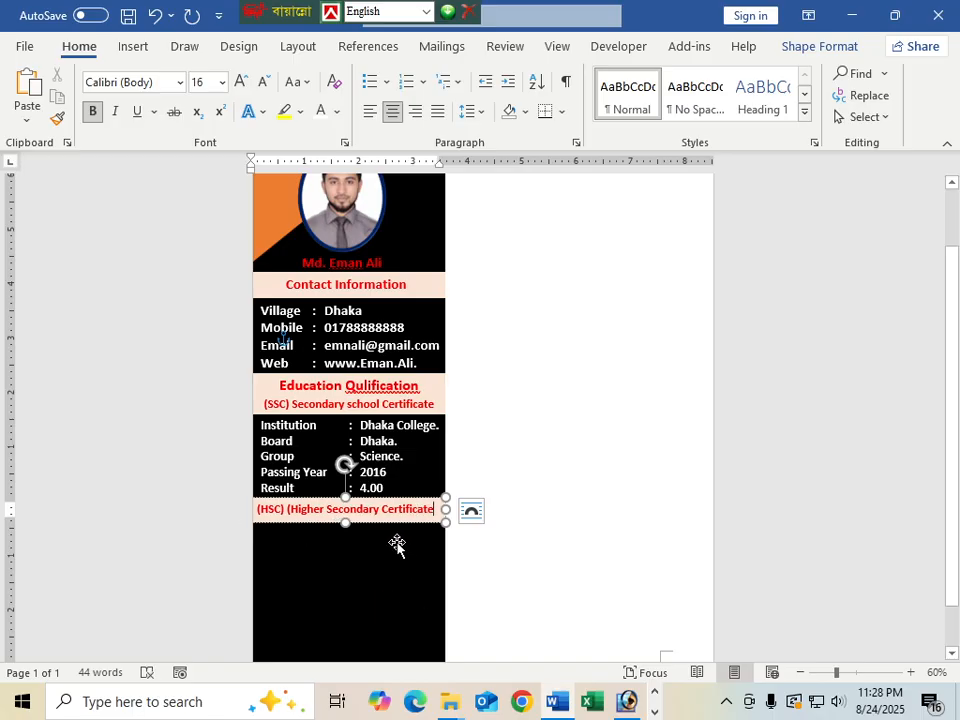
Duplicate the five-row SSC details table beneath the (HSC) Higher Secondary Certificate heading
left_click(396, 544)
scroll(405, 555, "down", 2)
left_click(405, 421)
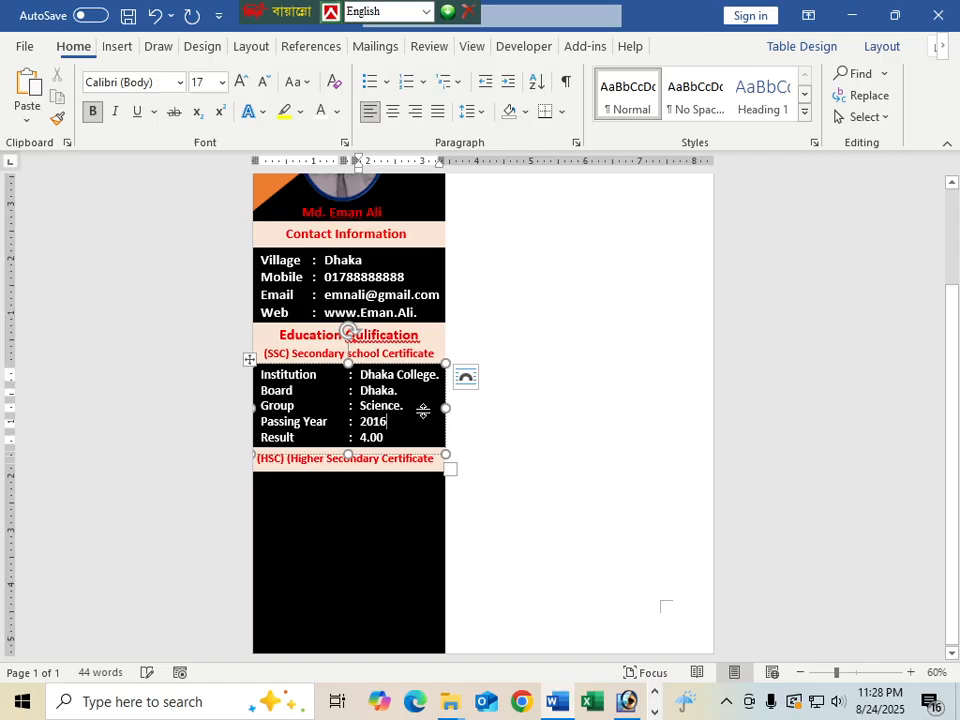
left_click_drag(386, 463, 376, 471)
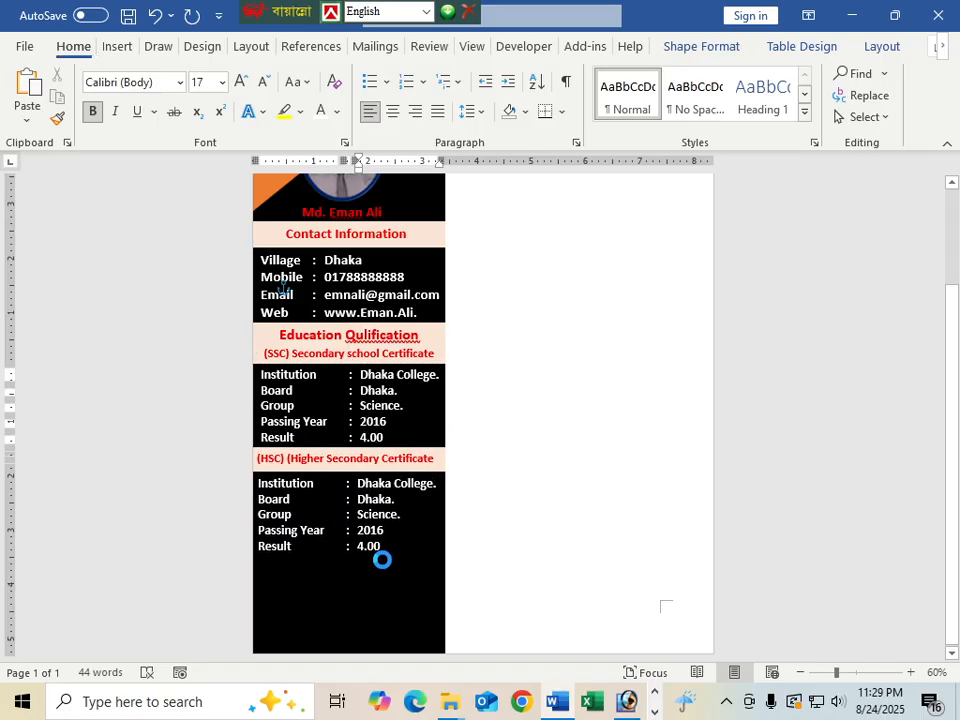
left_click(383, 561)
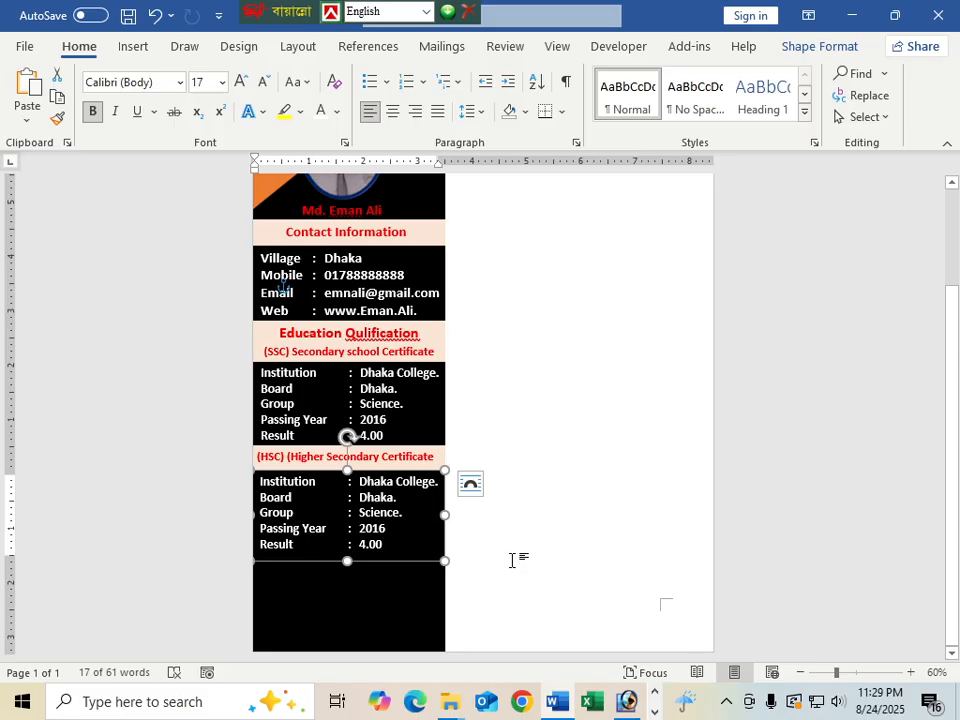
scroll(503, 553, "up", 3)
scroll(403, 490, "down", 3)
Change the copied Passing Year from 2016 to 2018 and start erasing the old 4.00 result
left_click(388, 531)
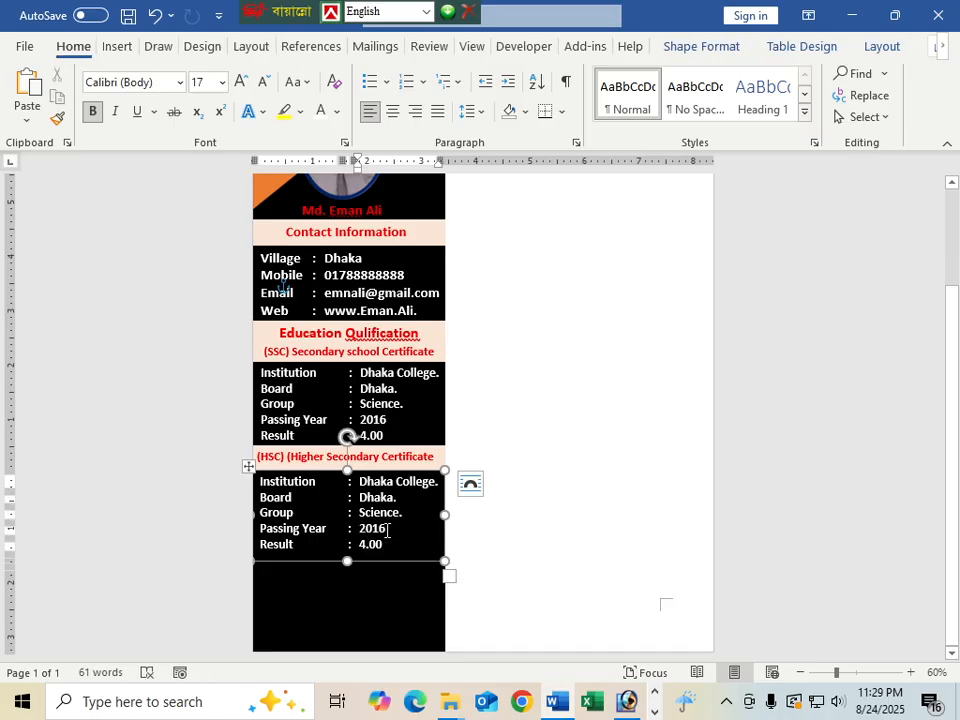
key("BackSpace")
type("8")
key("BackSpace")
key("BackSpace")
Copy the HSC heading bar below the HSC details and retitle it '(B.A) Bechelor of Arts'
left_click(320, 457)
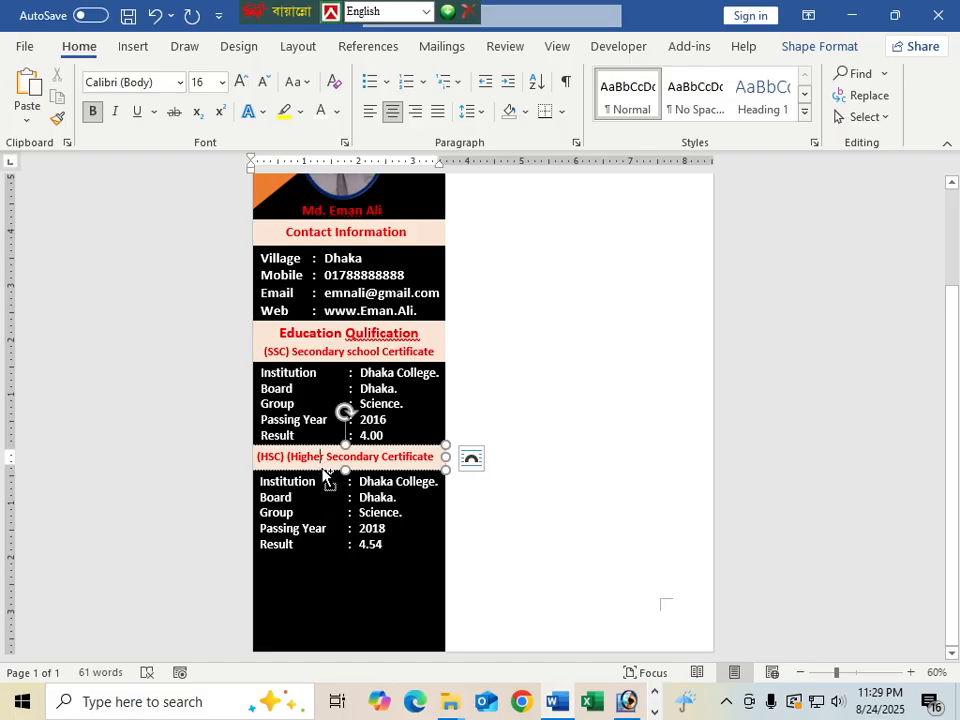
left_click_drag(322, 474, 318, 573, "ctrl")
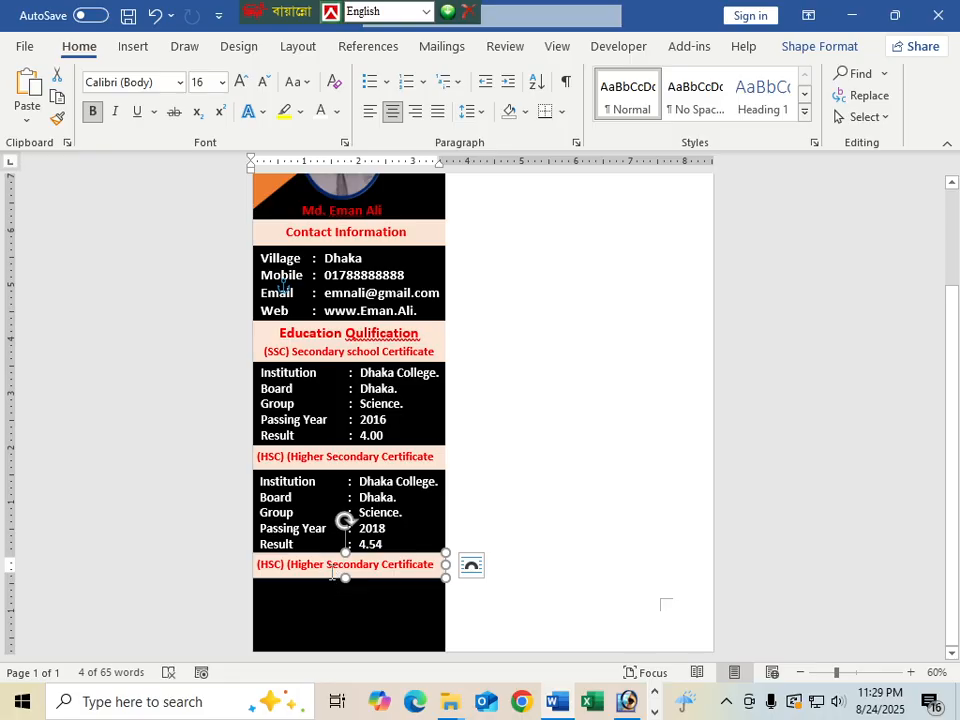
left_click_drag(433, 565, 261, 565)
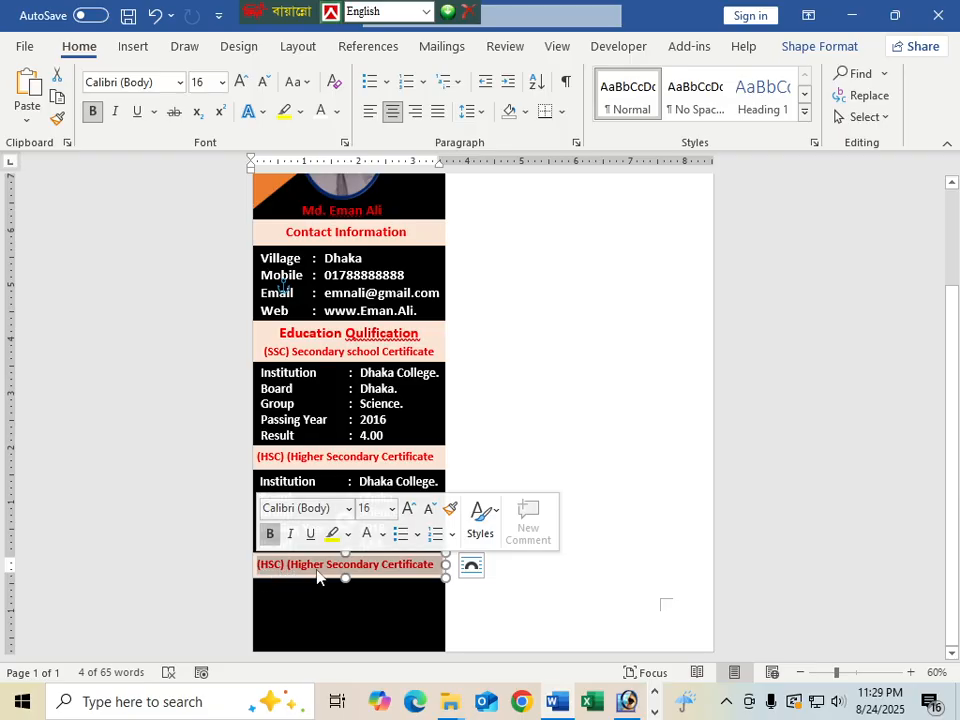
type("(B")
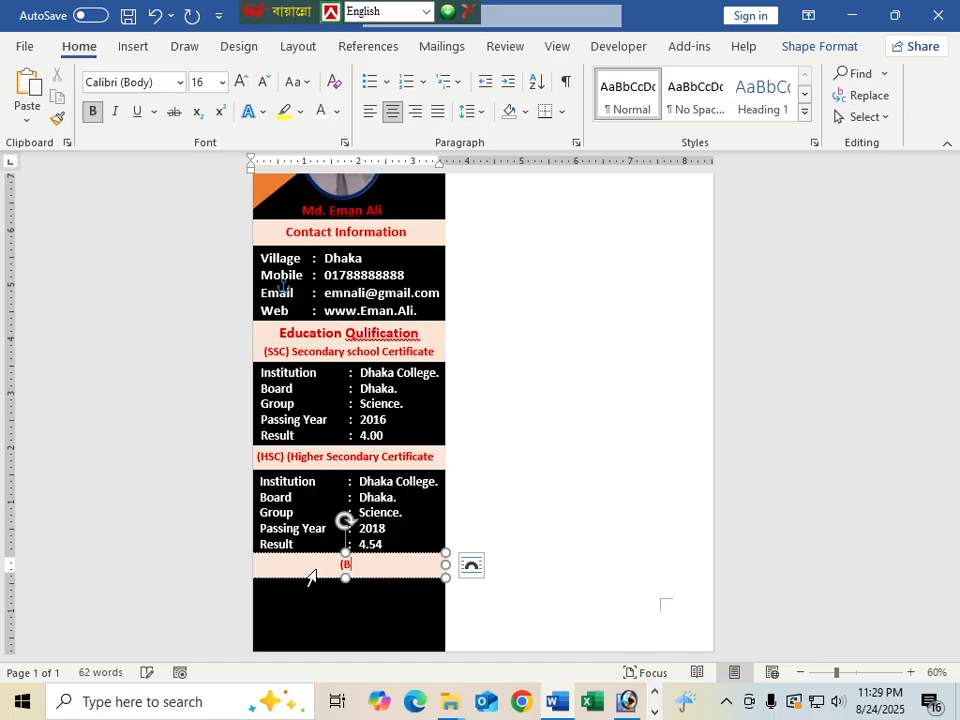
type(".A) be")
key("BackSpace")
key("BackSpace")
type("Bechelor of Arts")
left_click(379, 622)
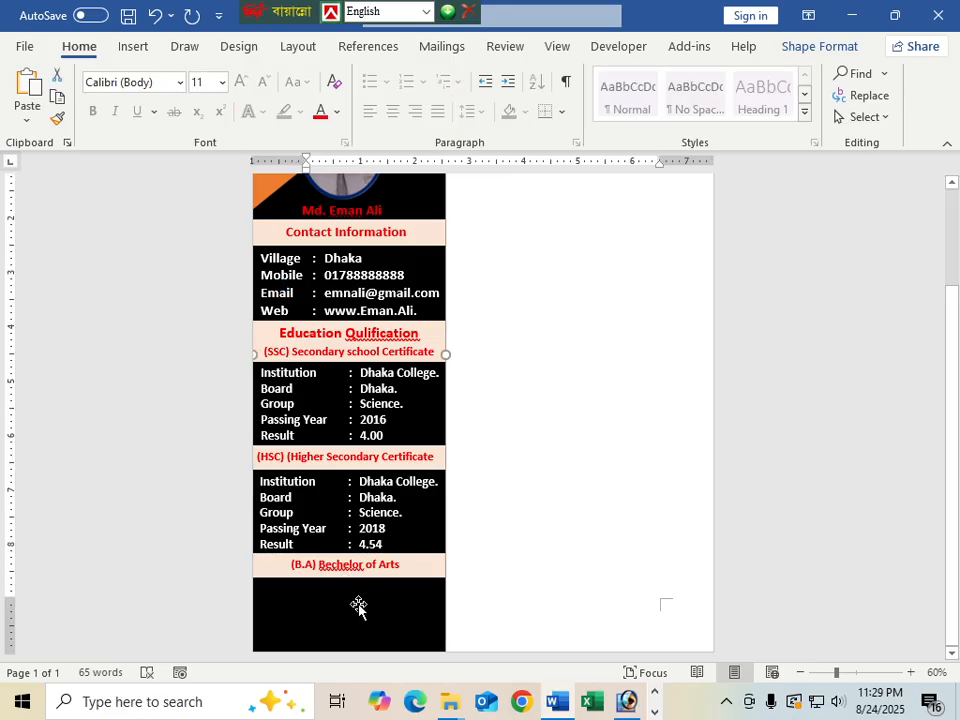
Copy the HSC details table, showing 2018 and 4.54, beneath the (B.A) Bechelor of Arts bar
left_click(367, 514)
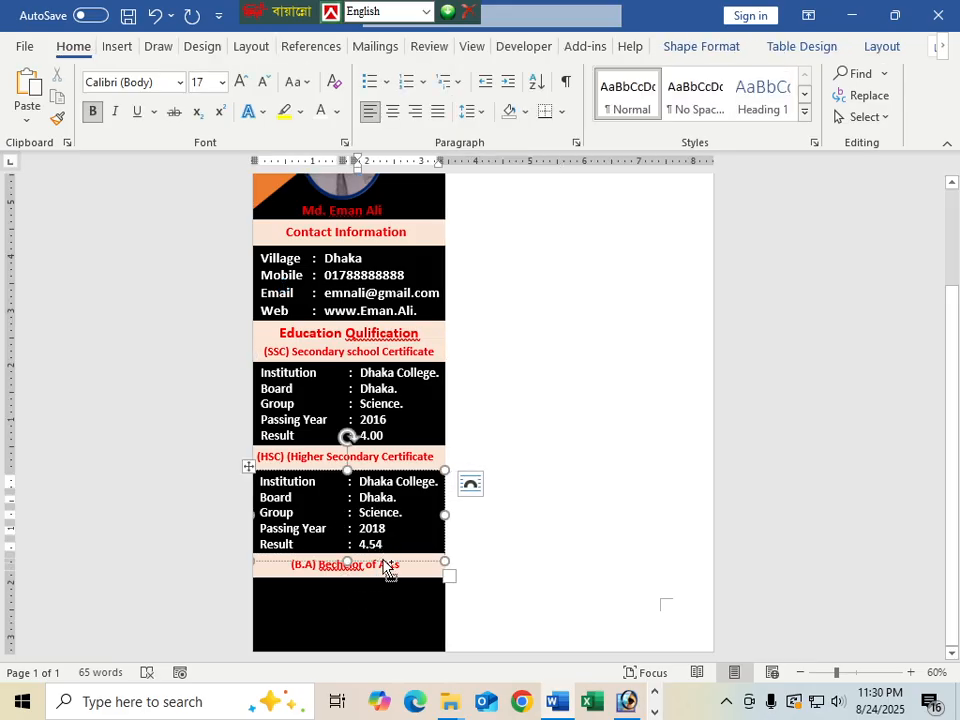
left_click_drag(384, 560, 382, 664)
scroll(510, 525, "down", 3)
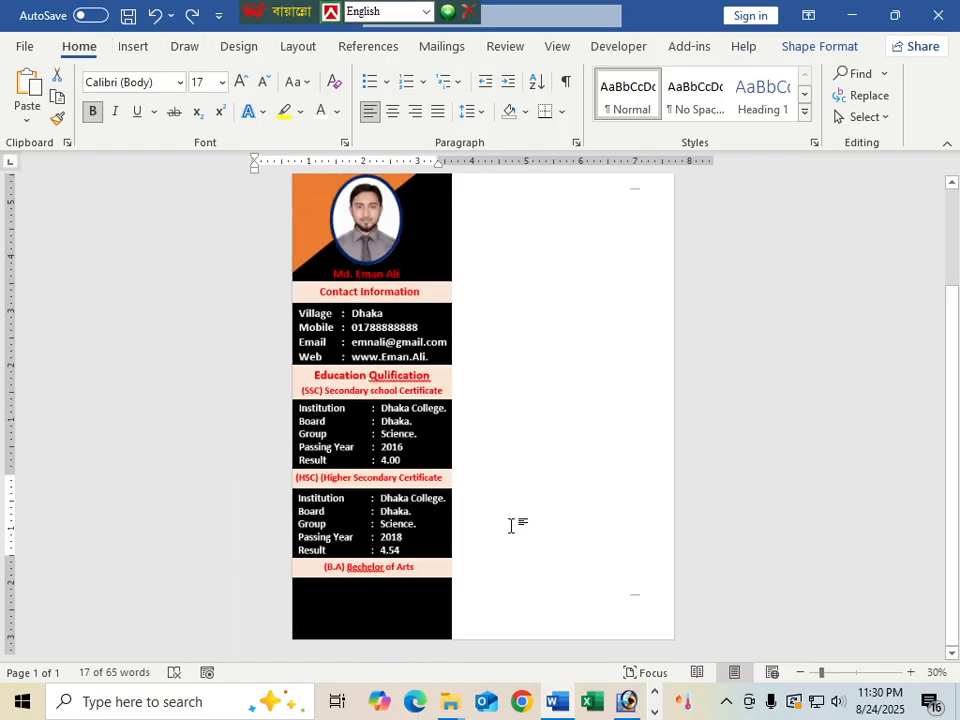
scroll(510, 525, "up", 3)
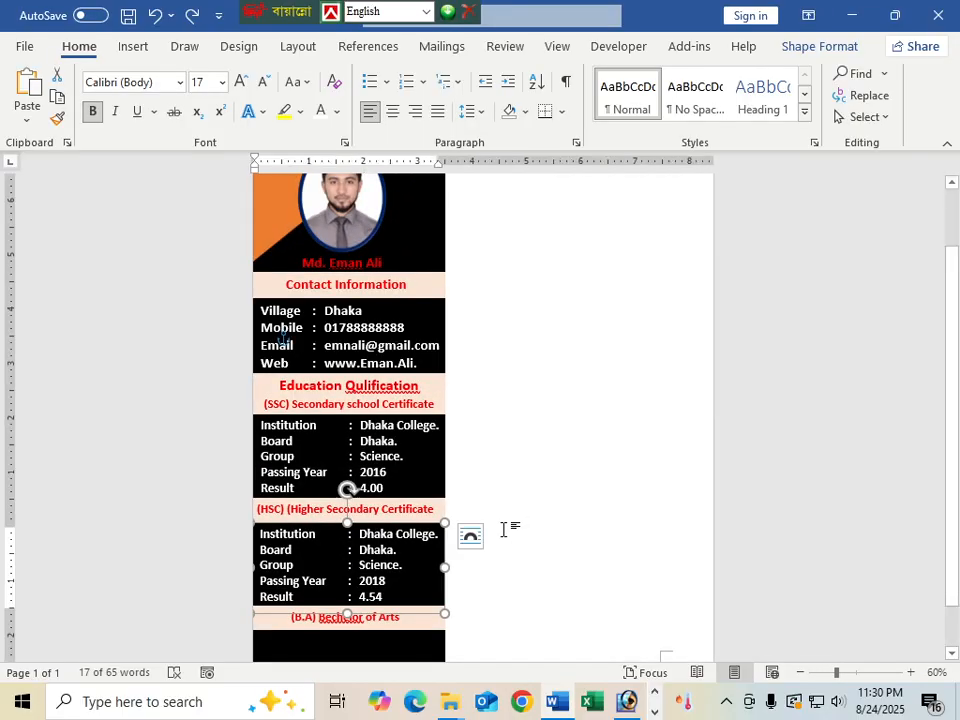
scroll(503, 529, "down", 3)
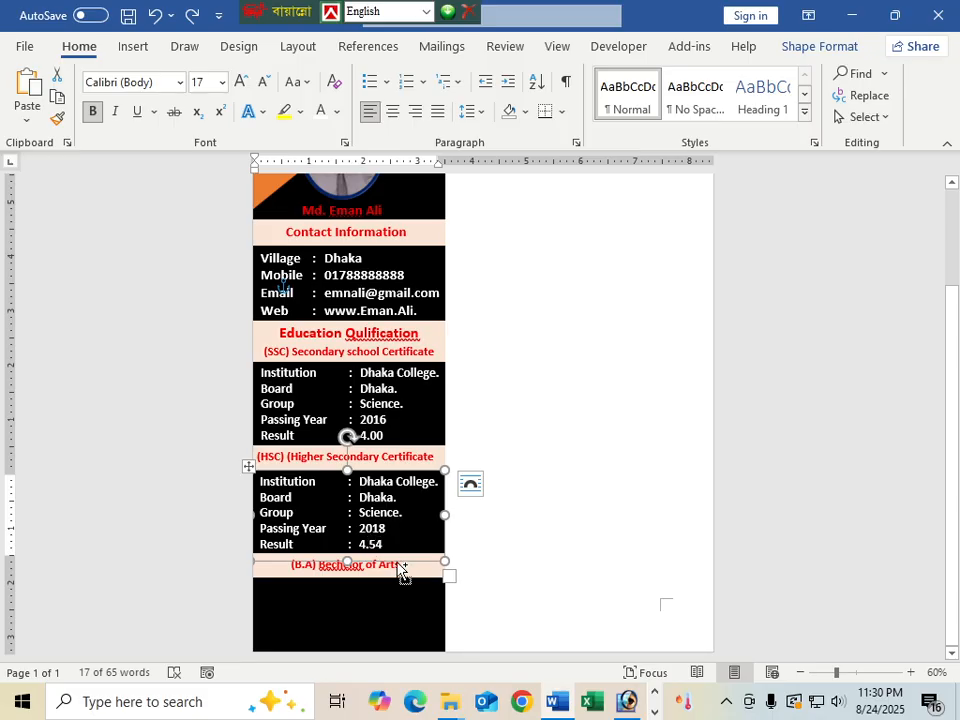
left_click_drag(403, 572, 396, 658)
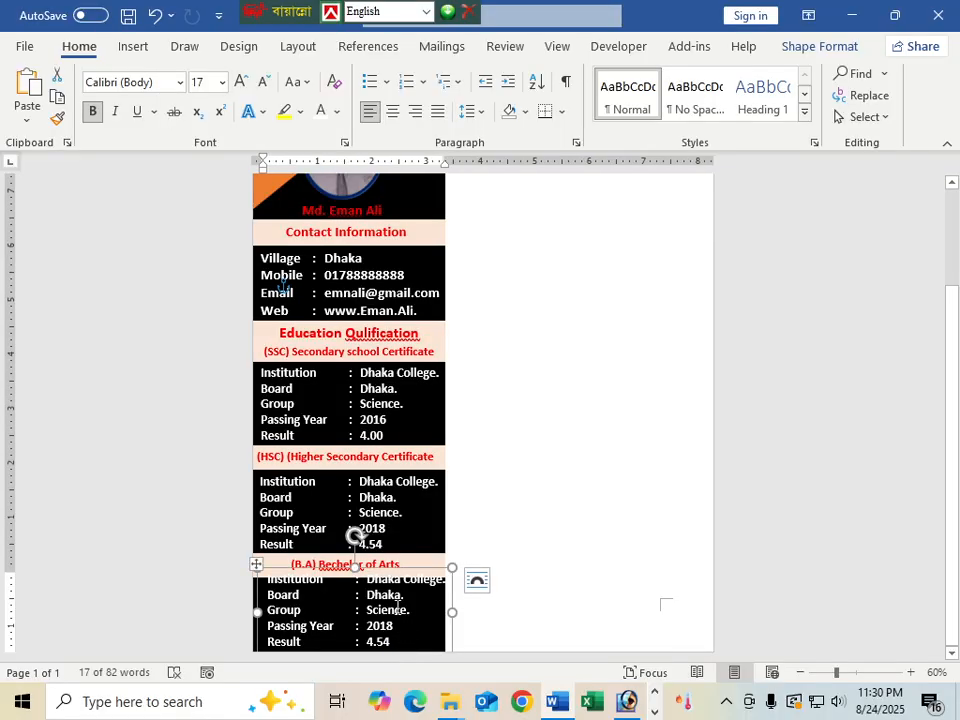
scroll(461, 517, "up", 1, "ctrl")
scroll(396, 501, "up", 3)
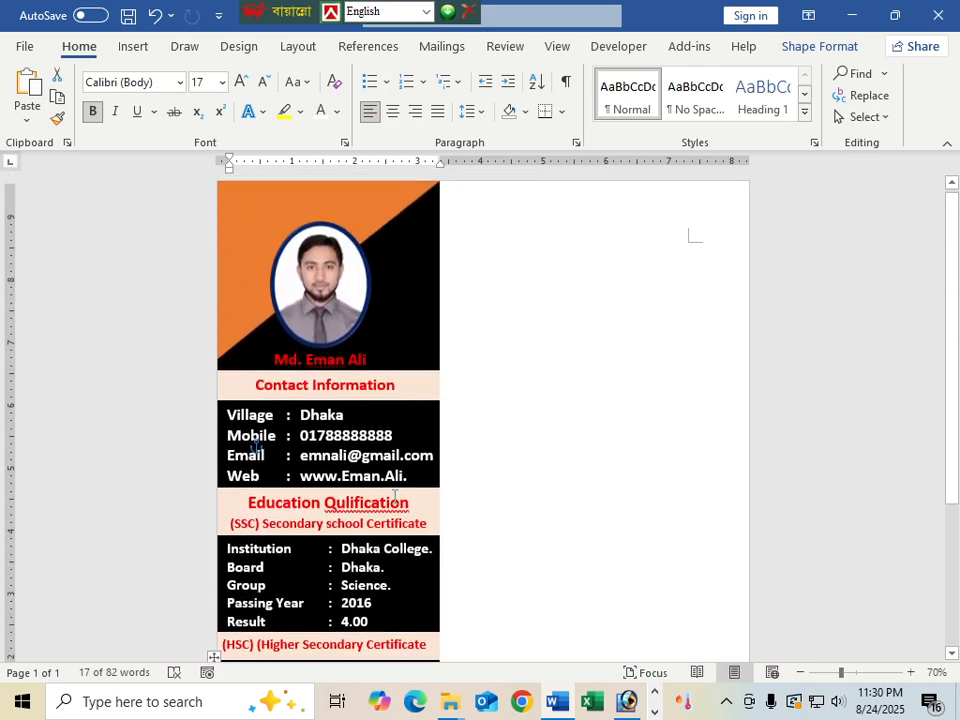
Nudge the red name text box up slightly toward the portrait
left_click(355, 376)
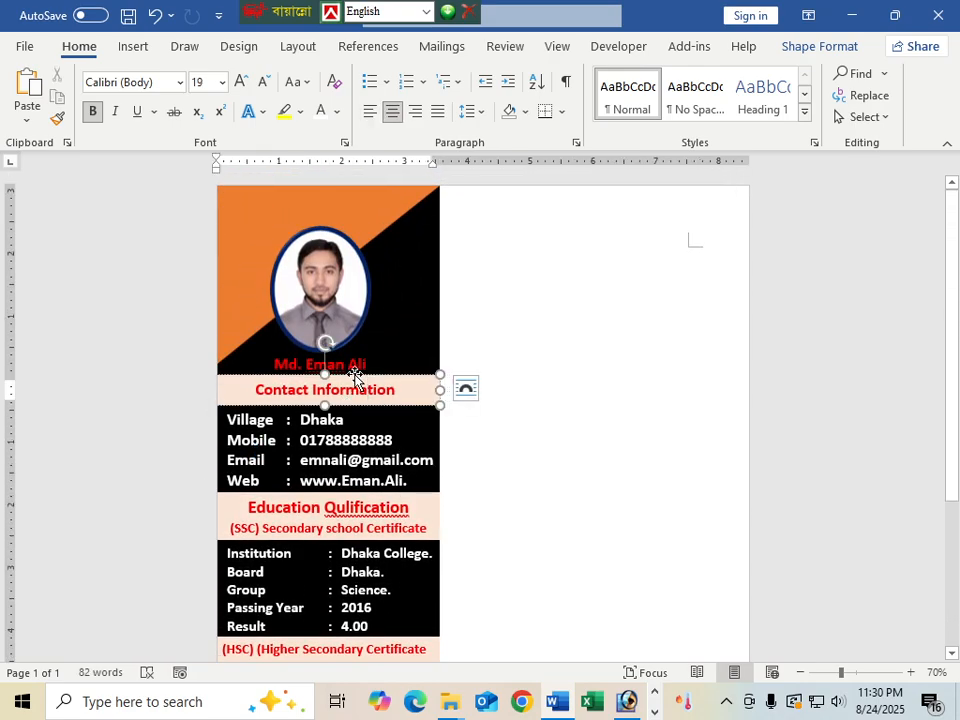
left_click(357, 354)
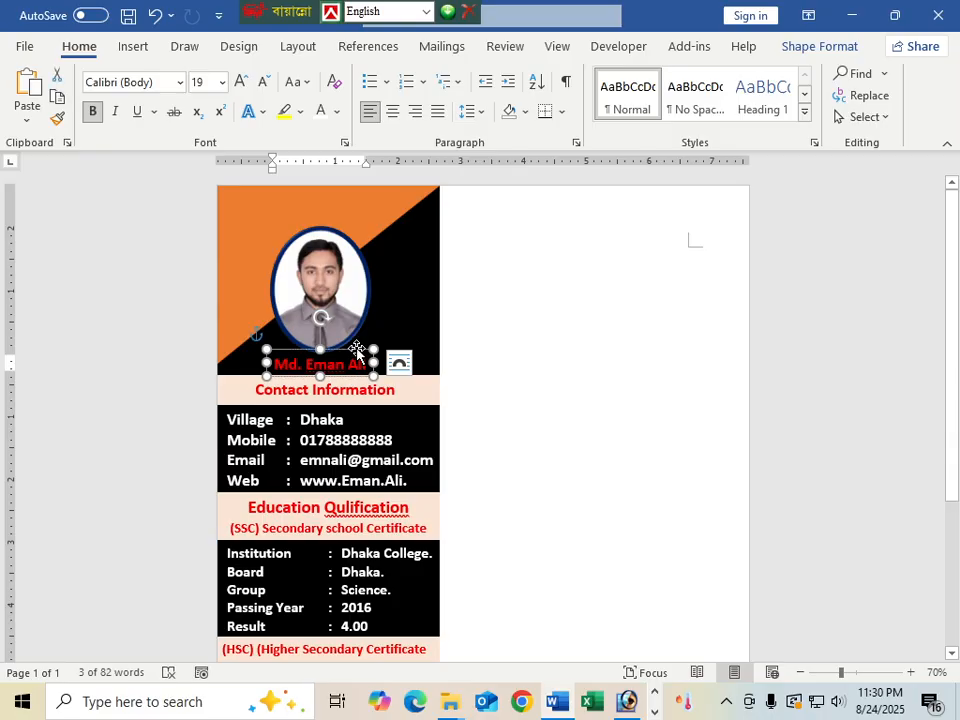
key("Up")
key("Up")
key("Up")
key("Up")
key("Up")
key("Up")
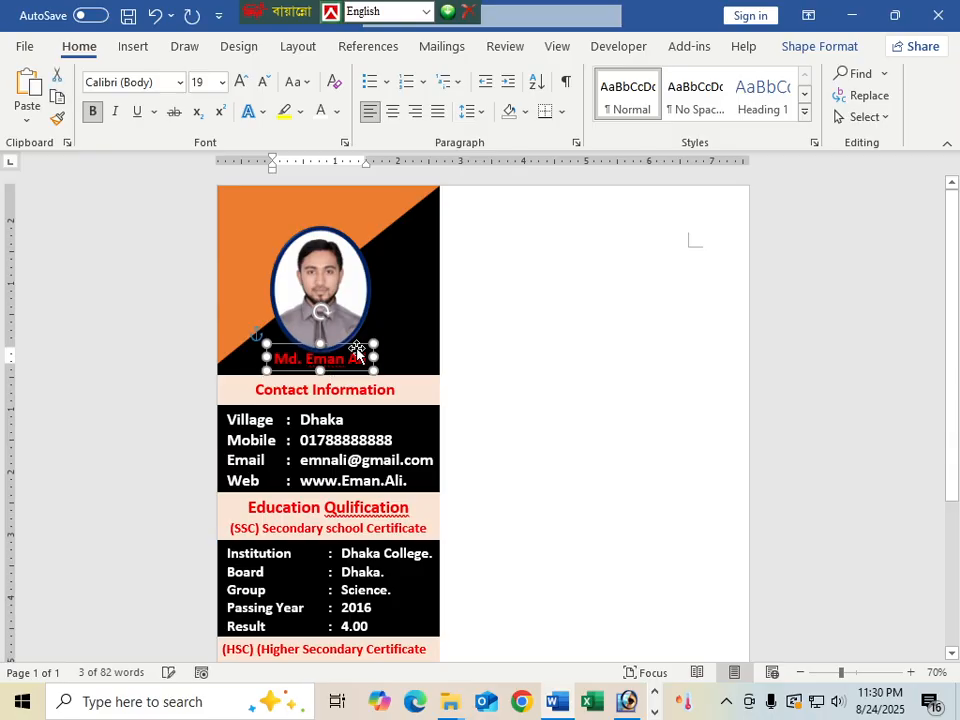
Bring up Format Shape for the Contact Information heading box
left_click(392, 387)
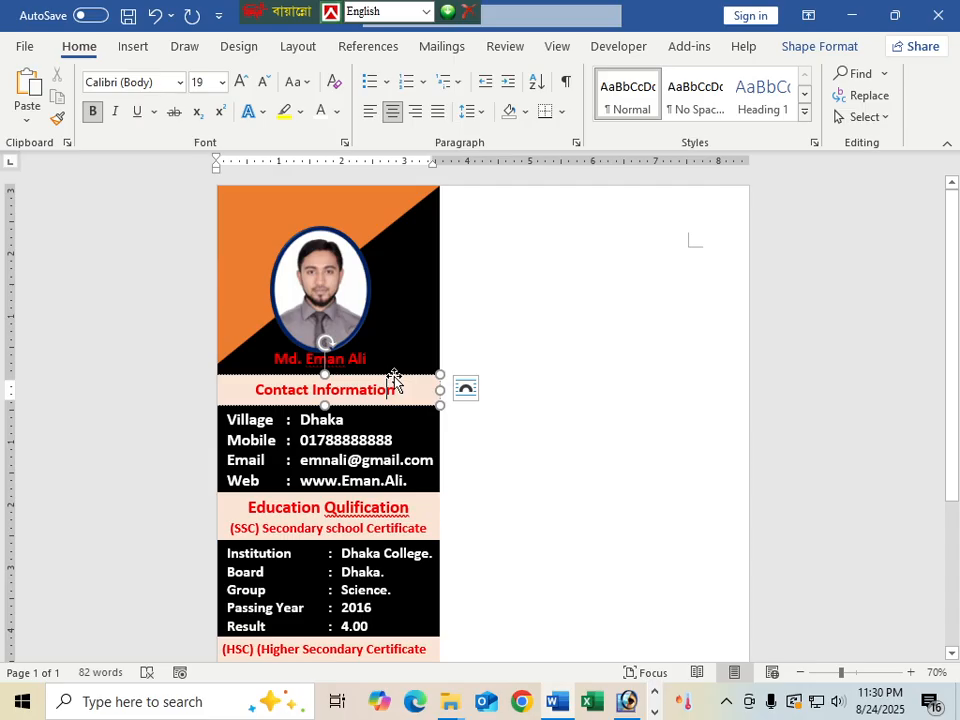
left_click(343, 405)
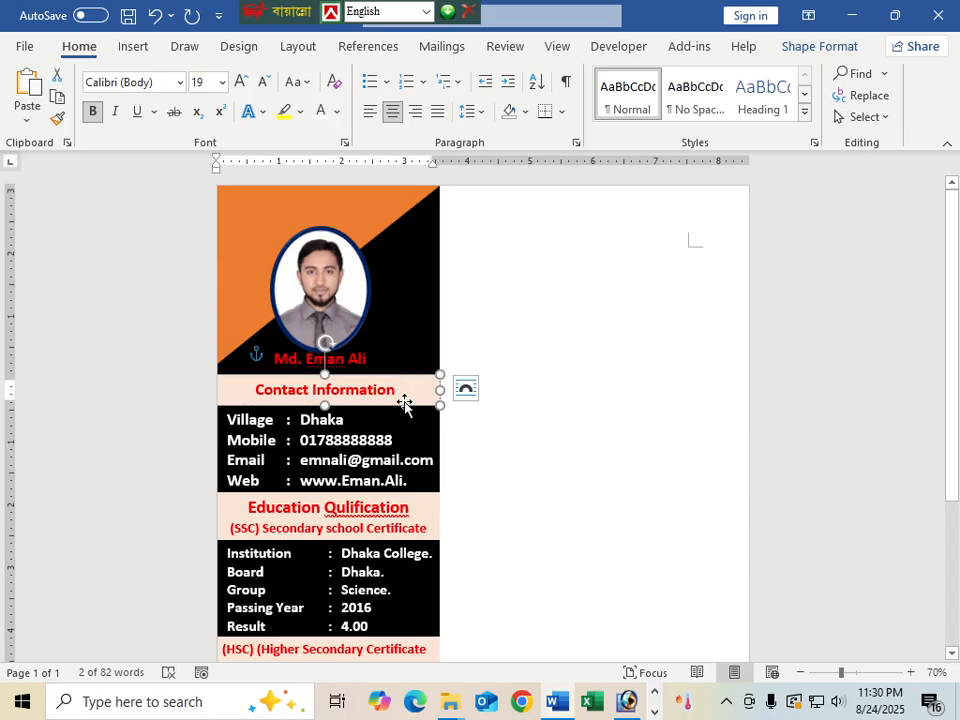
scroll(384, 527, "down", 4)
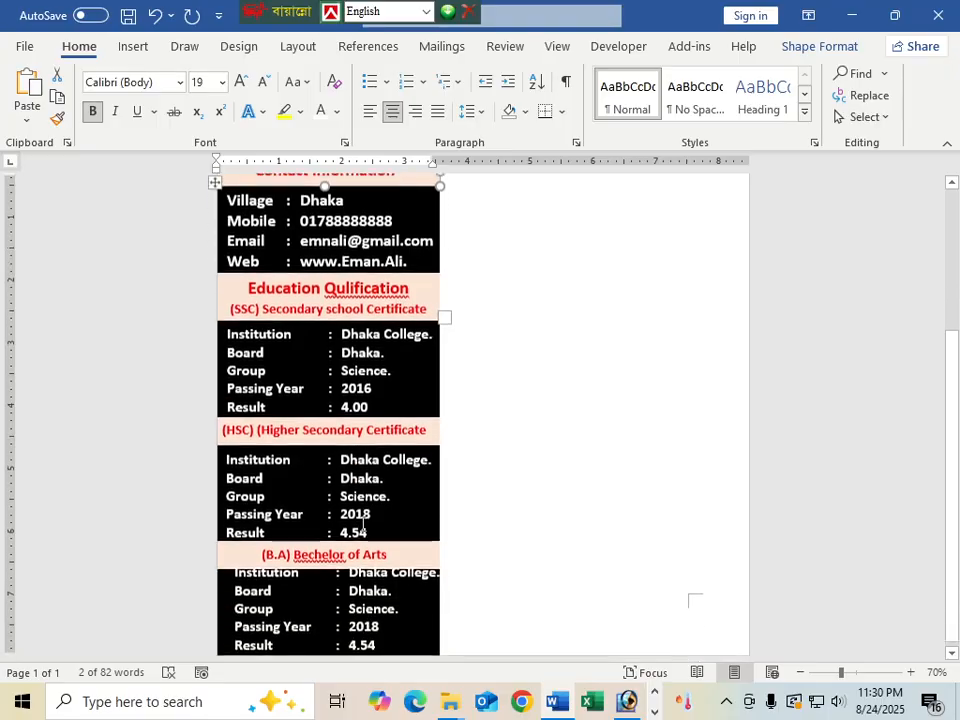
scroll(386, 519, "up", 3)
scroll(386, 519, "up", 1)
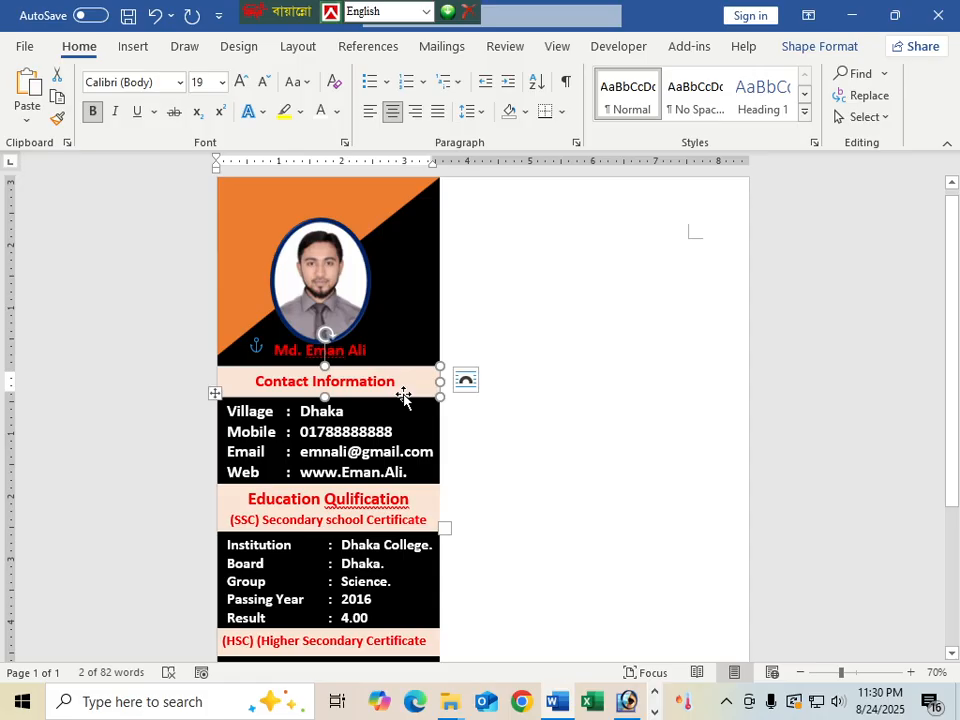
right_click(403, 395)
left_click(450, 672)
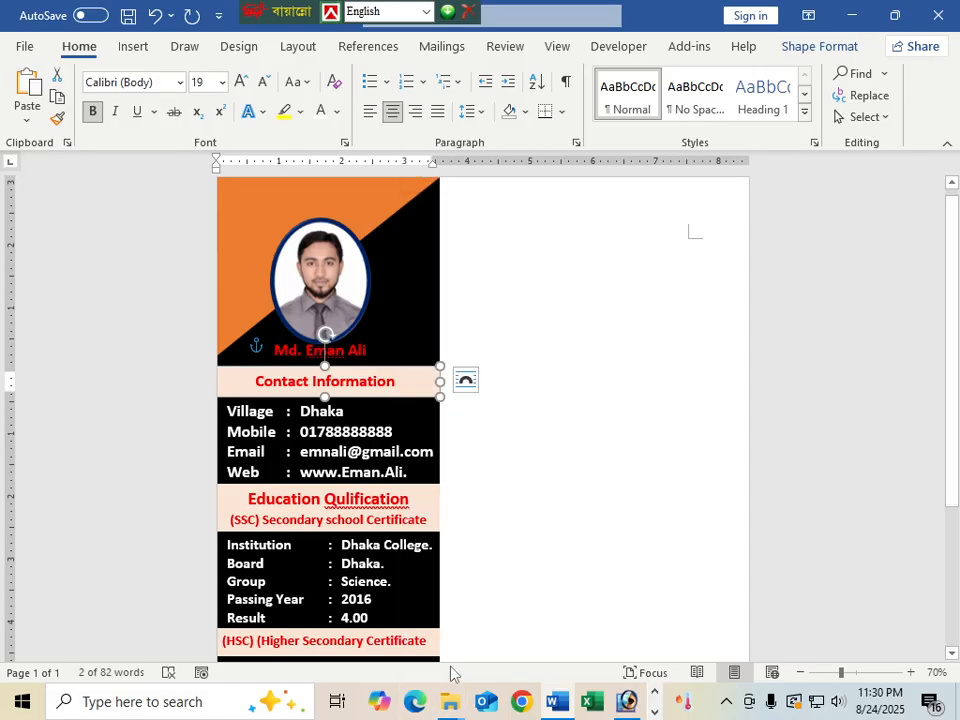
Set the Contact Information box's left, right and top text margins to 0
left_click(800, 240)
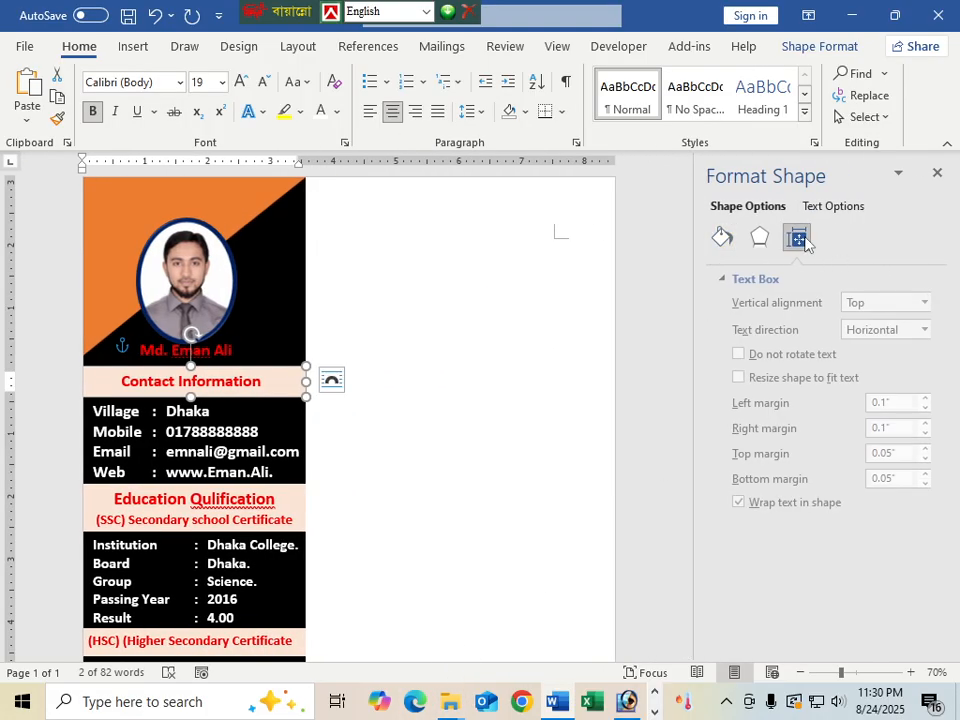
left_click_drag(887, 401, 864, 414)
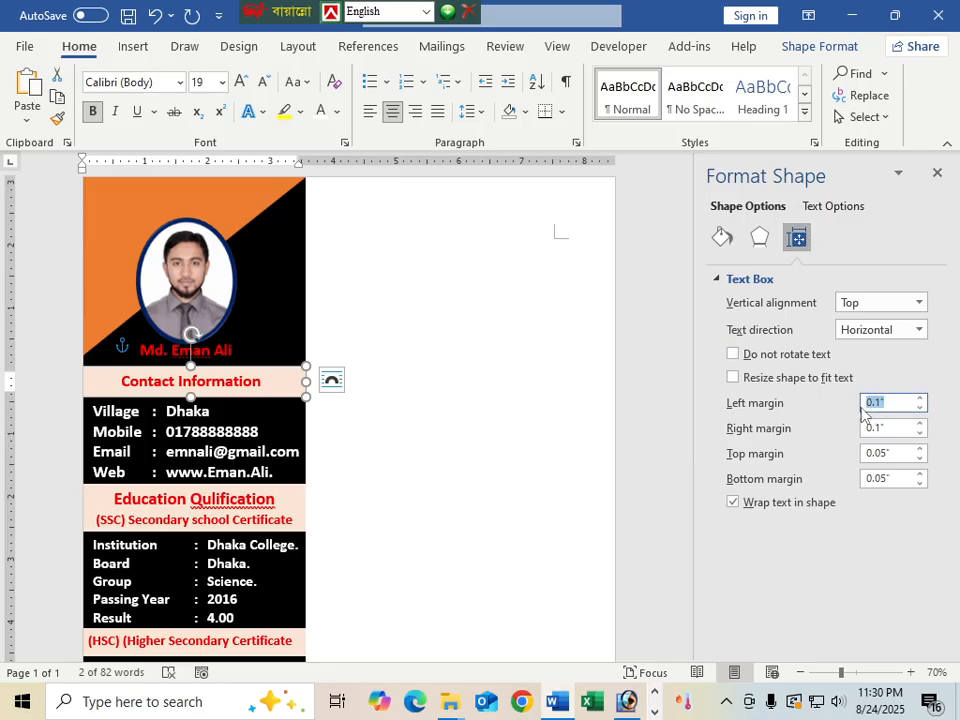
type("0")
key("Tab")
type("0")
key("Tab")
type("0")
key("Tab")
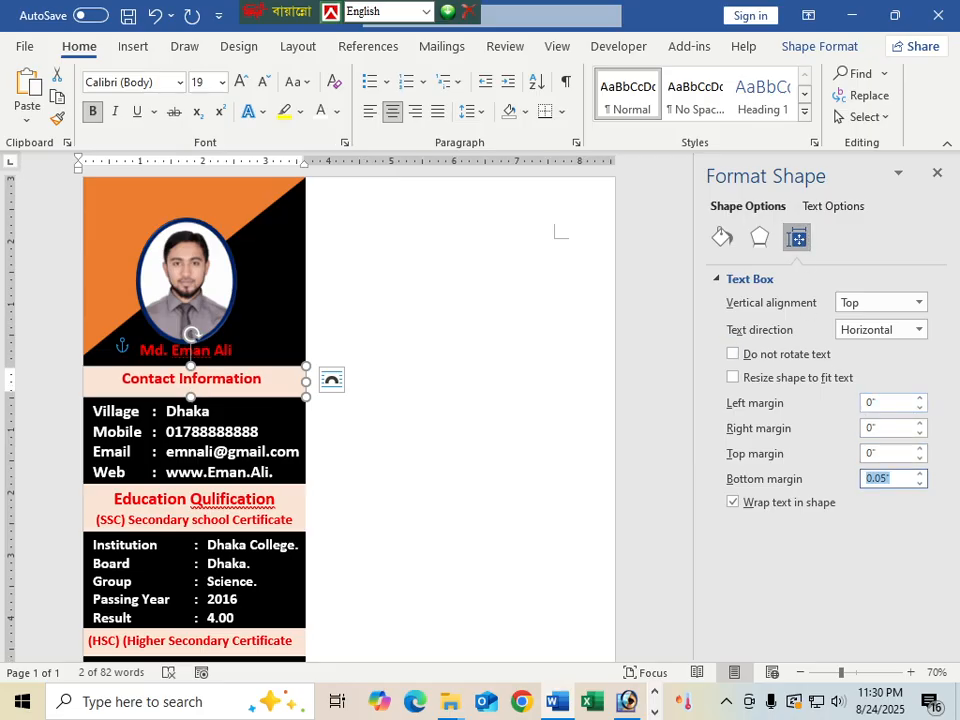
type("0")
Shorten the Contact Information box's height slightly so it fits above the contact details
left_click(396, 441)
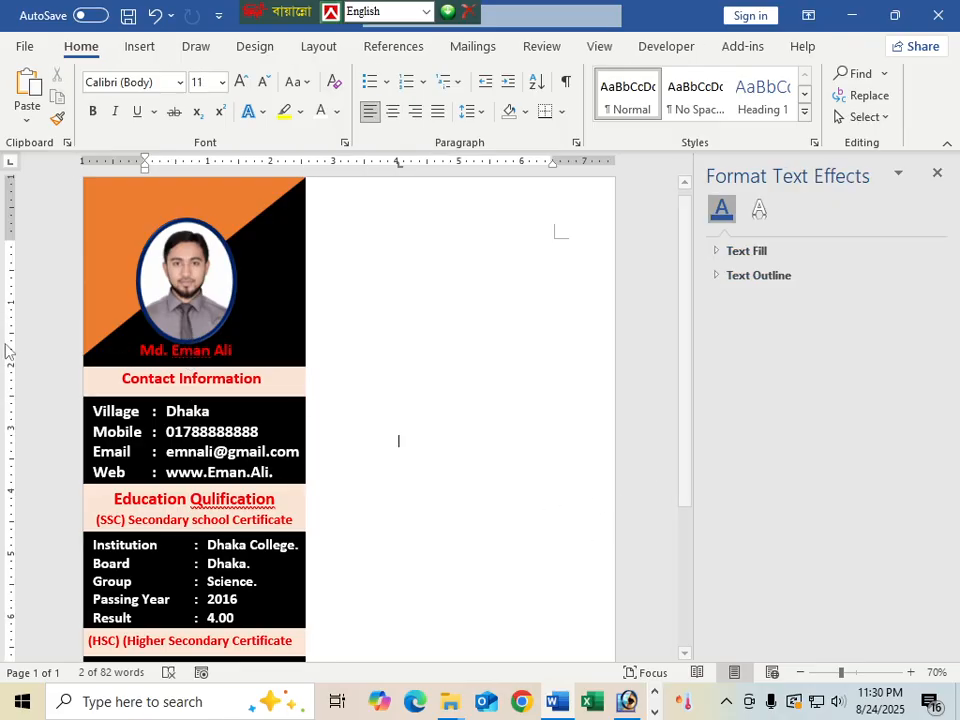
left_click(176, 378)
left_click(195, 396)
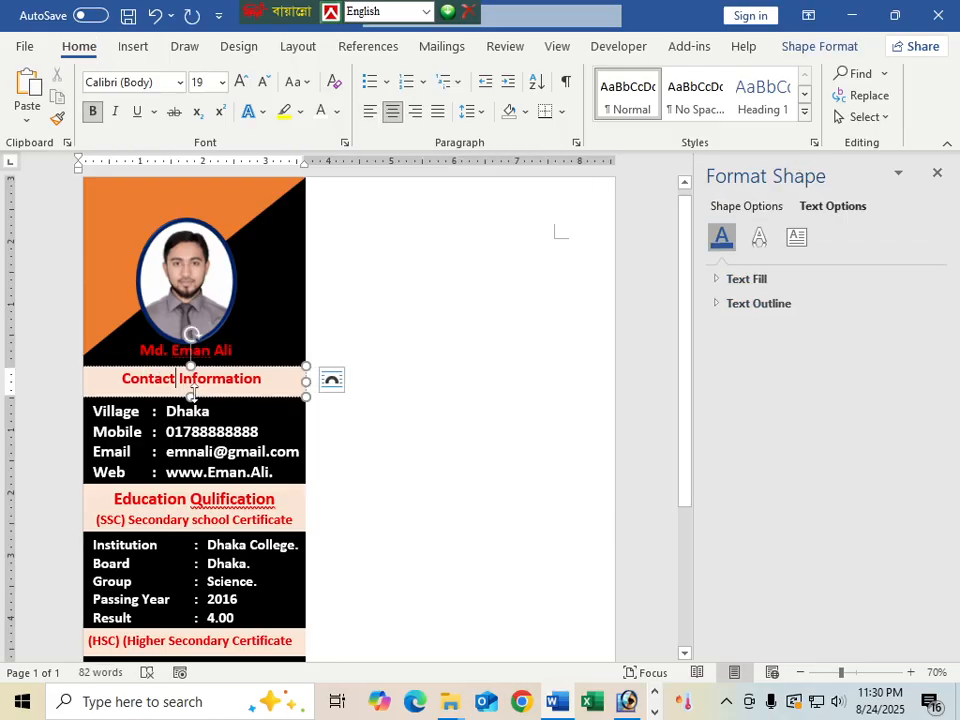
left_click_drag(192, 395, 194, 387)
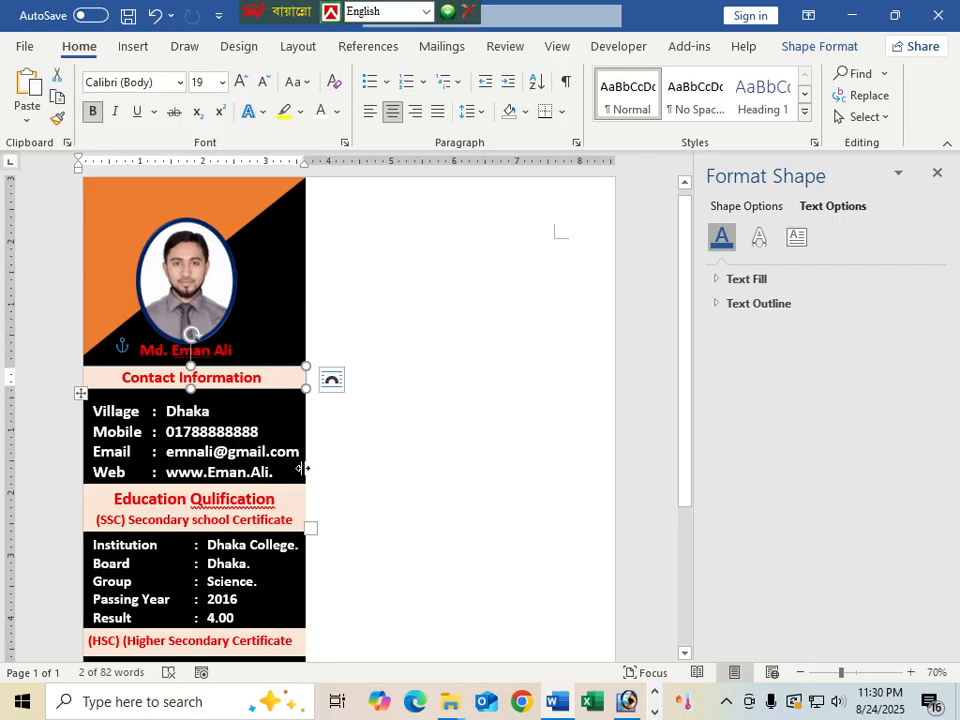
left_click(253, 492)
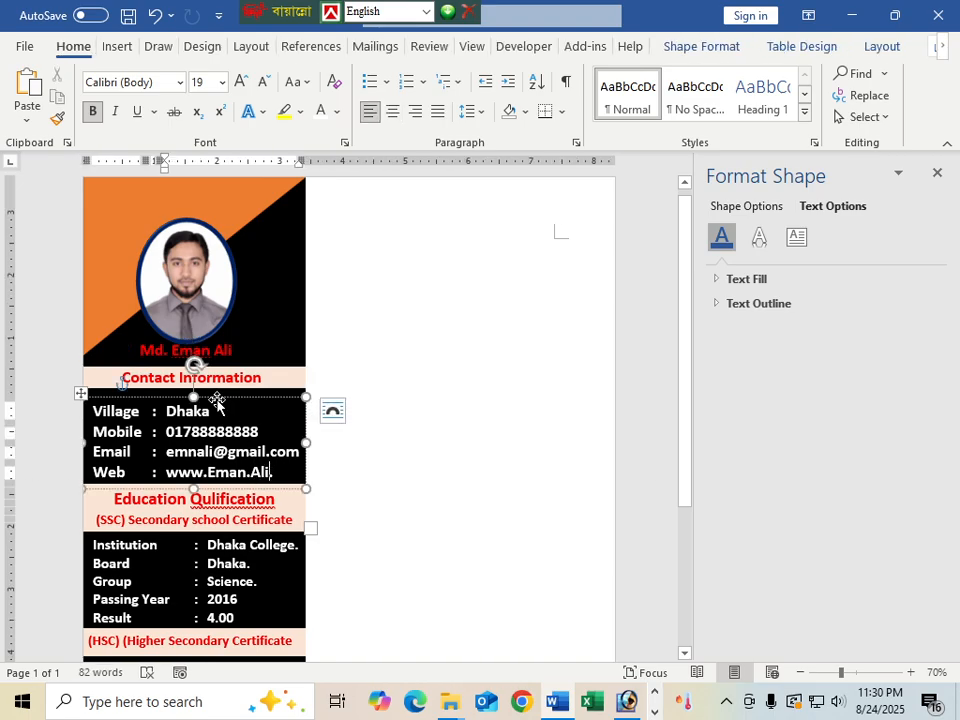
Raise and shorten the contact details box, then move the Education Qulification heading up
left_click_drag(214, 399, 215, 397)
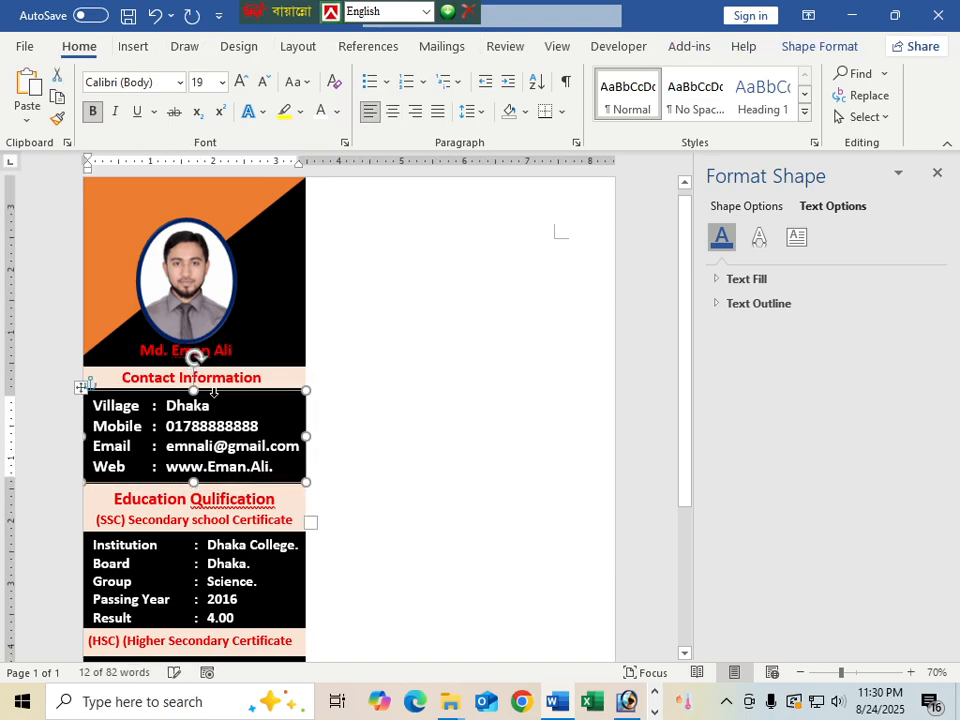
key("Up")
key("Up")
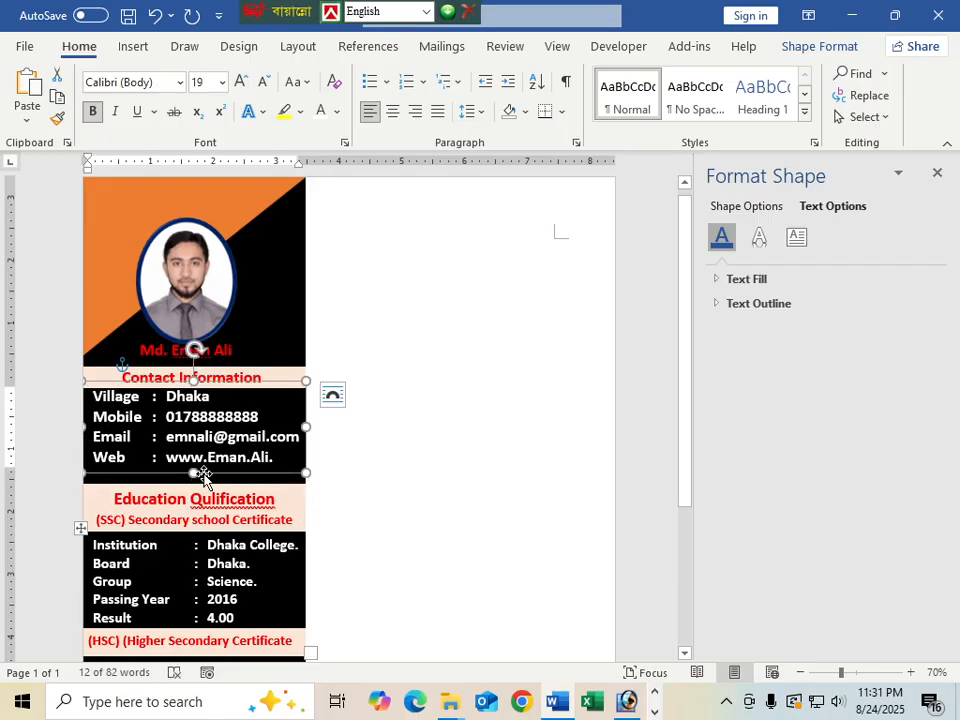
left_click_drag(194, 473, 194, 467)
left_click(189, 498)
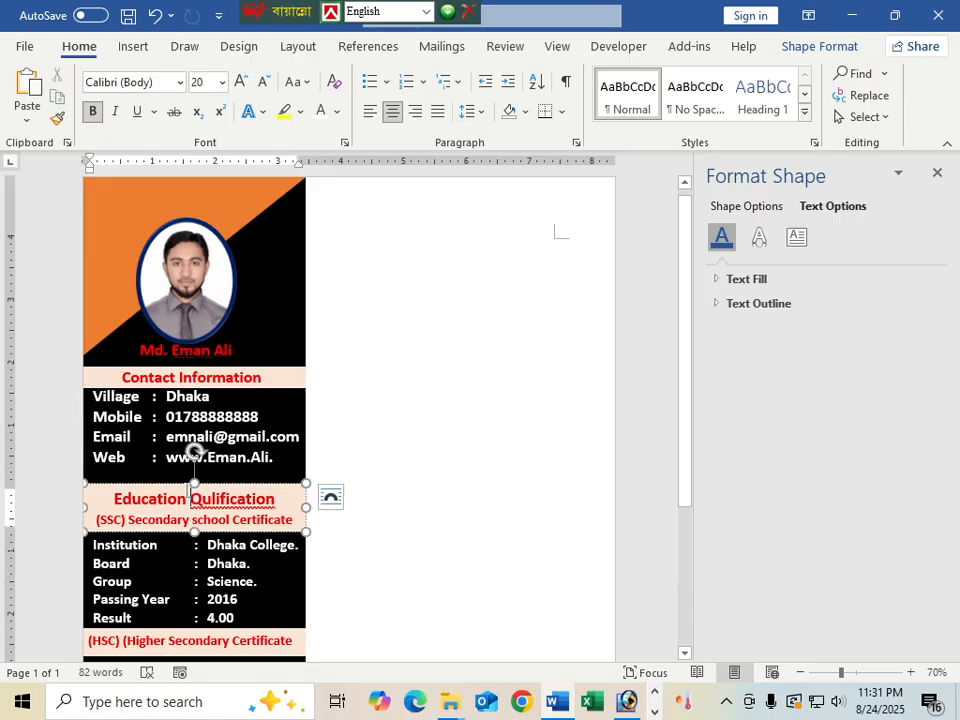
left_click(184, 486)
key("Up")
key("Up")
key("Up")
key("Up")
key("Up")
key("Up")
key("Up")
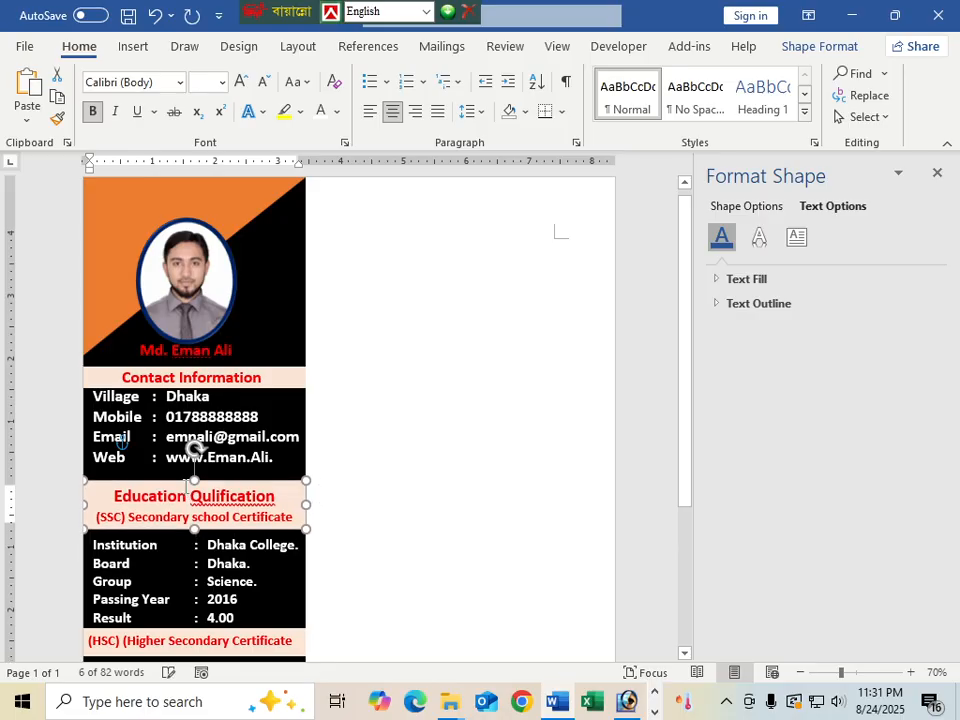
key("Up")
key("Up")
key("Up")
key("Up")
key("Up")
key("Up")
key("Up")
key("Up")
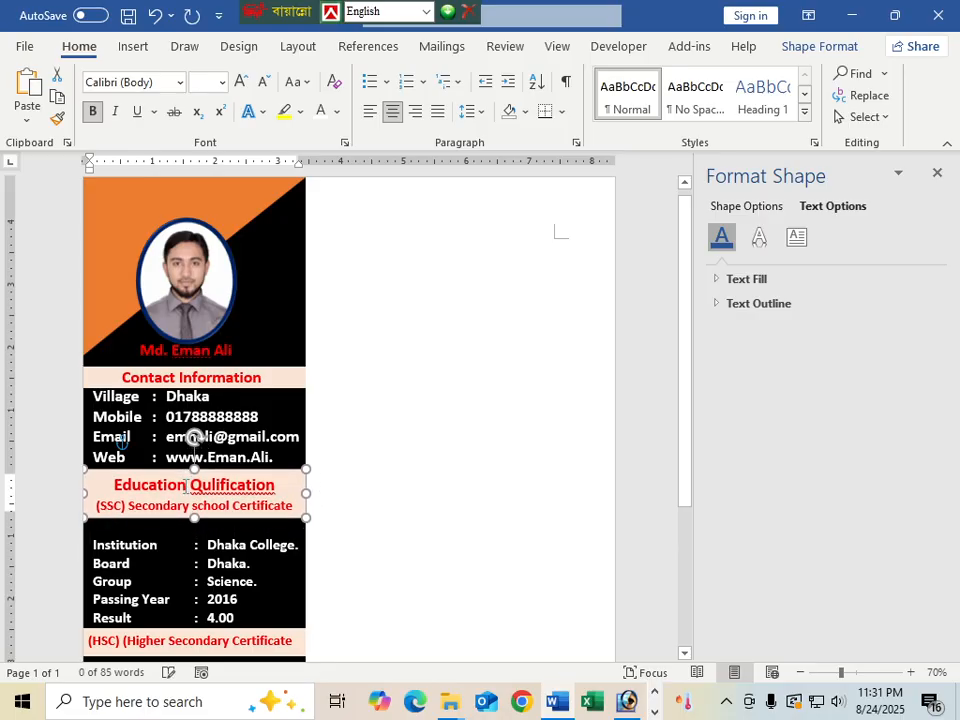
Move the SSC details box up under its heading and shorten it
scroll(81, 437, "down", 3)
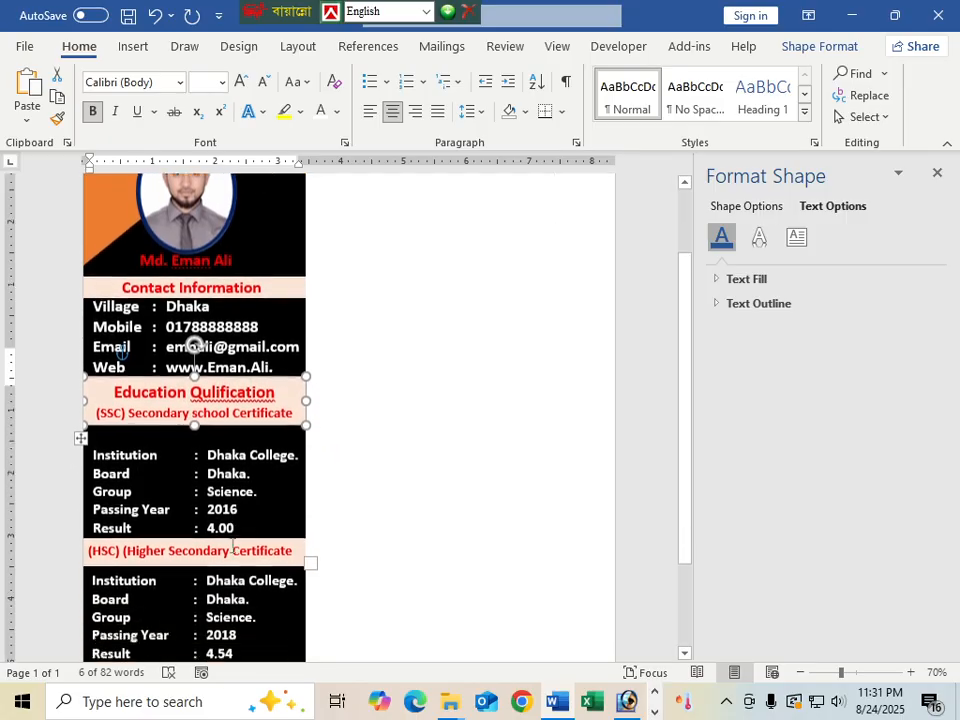
left_click(133, 376)
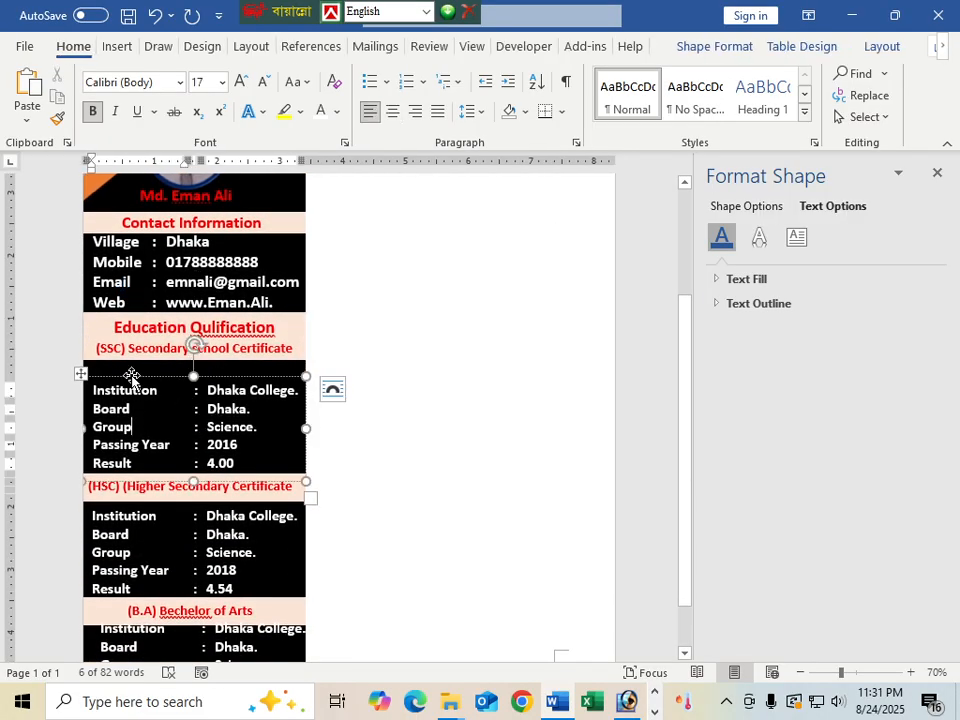
key("Up")
key("Up")
key("Up")
key("Up")
key("Up")
key("Up")
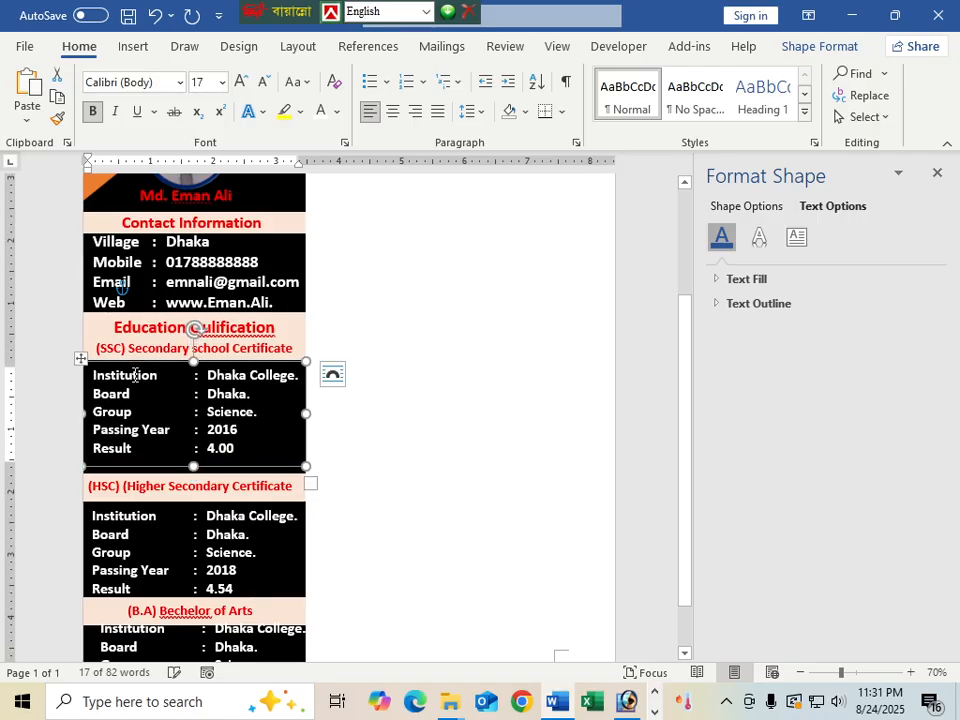
scroll(246, 537, "down", 1)
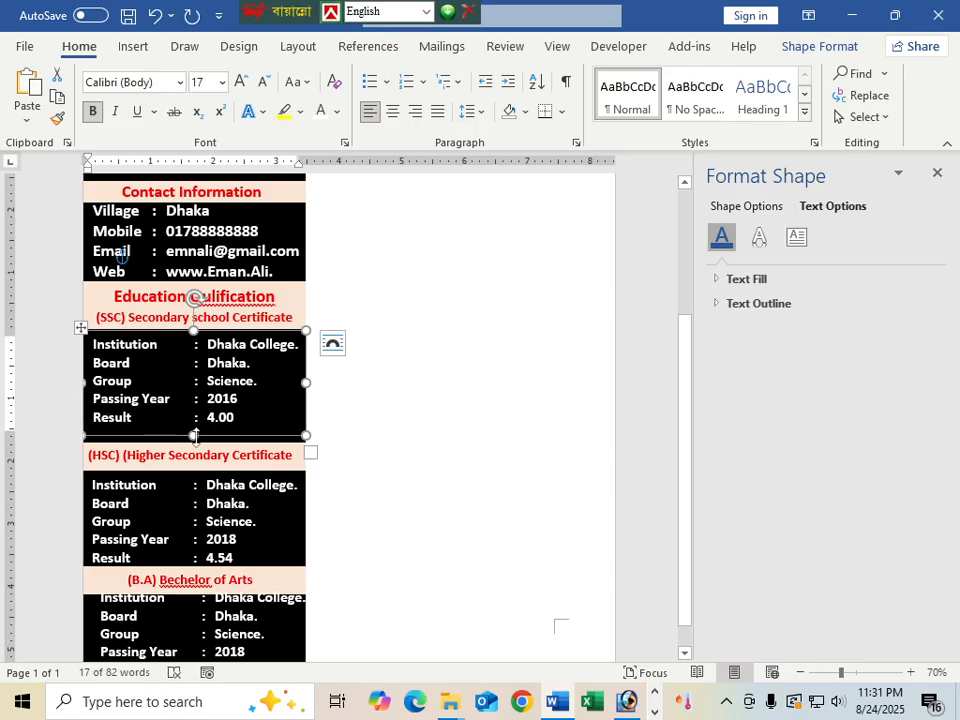
left_click_drag(197, 436, 195, 430)
Raise the HSC heading and HSC details boxes to close the gaps, shortening the details box
scroll(195, 430, "down", 1)
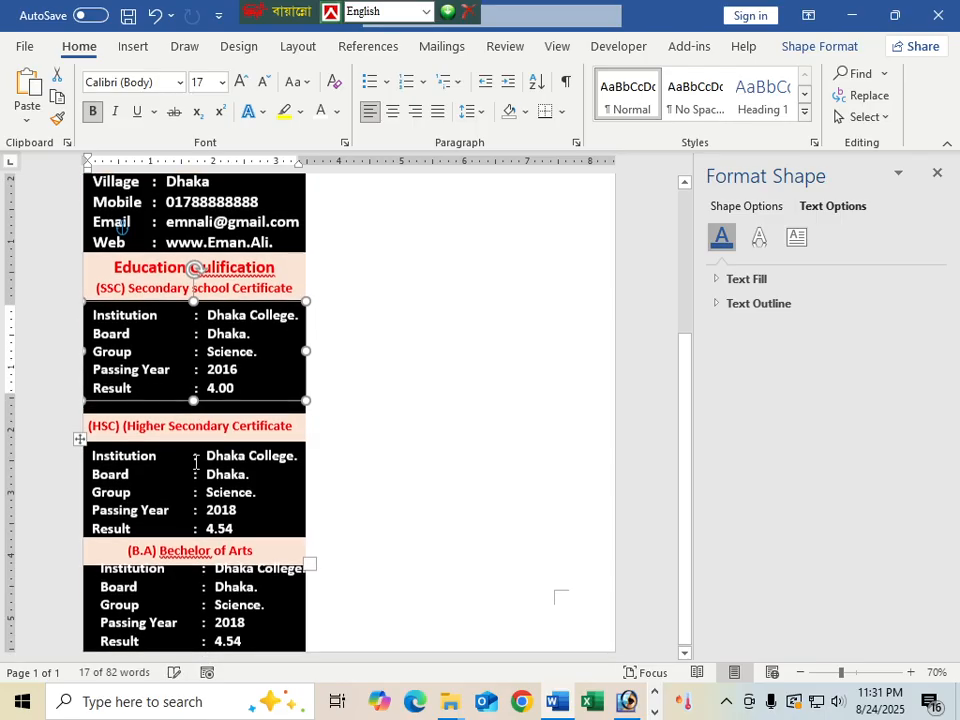
left_click(196, 409)
left_click_drag(198, 411, 199, 404)
key("Up")
key("Up")
key("Up")
key("Up")
key("Up")
key("Up")
key("Up")
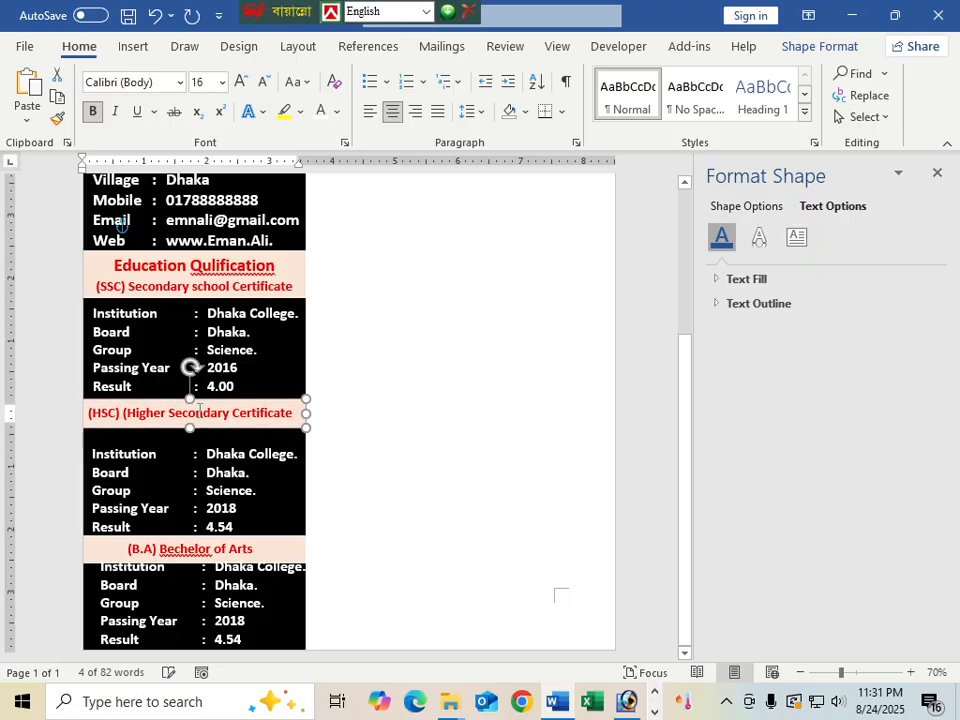
key("Up")
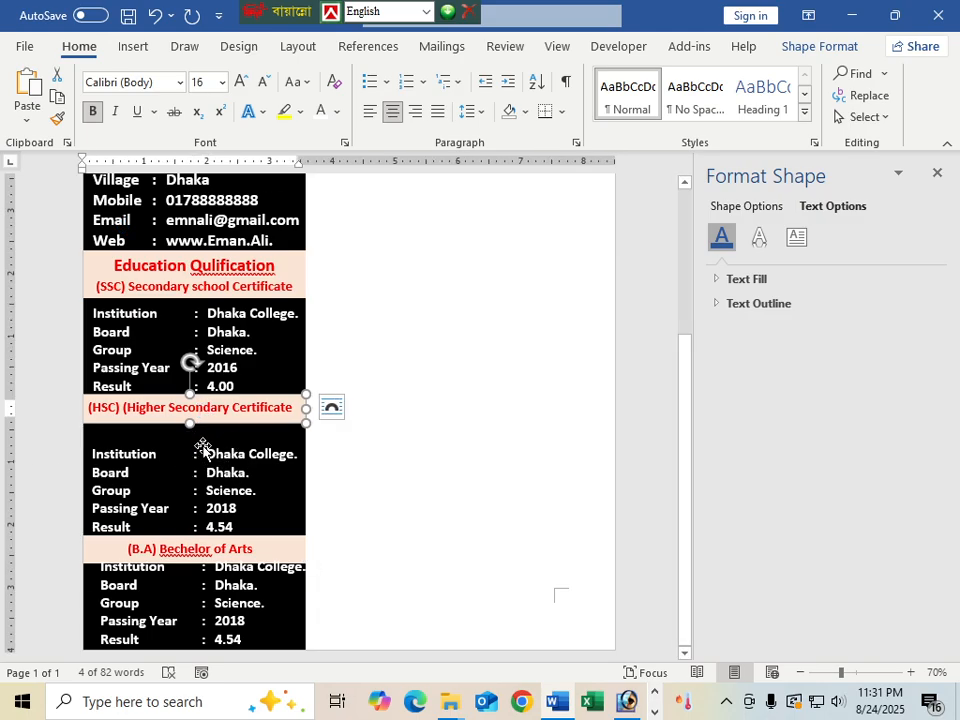
left_click(154, 456)
left_click(164, 441)
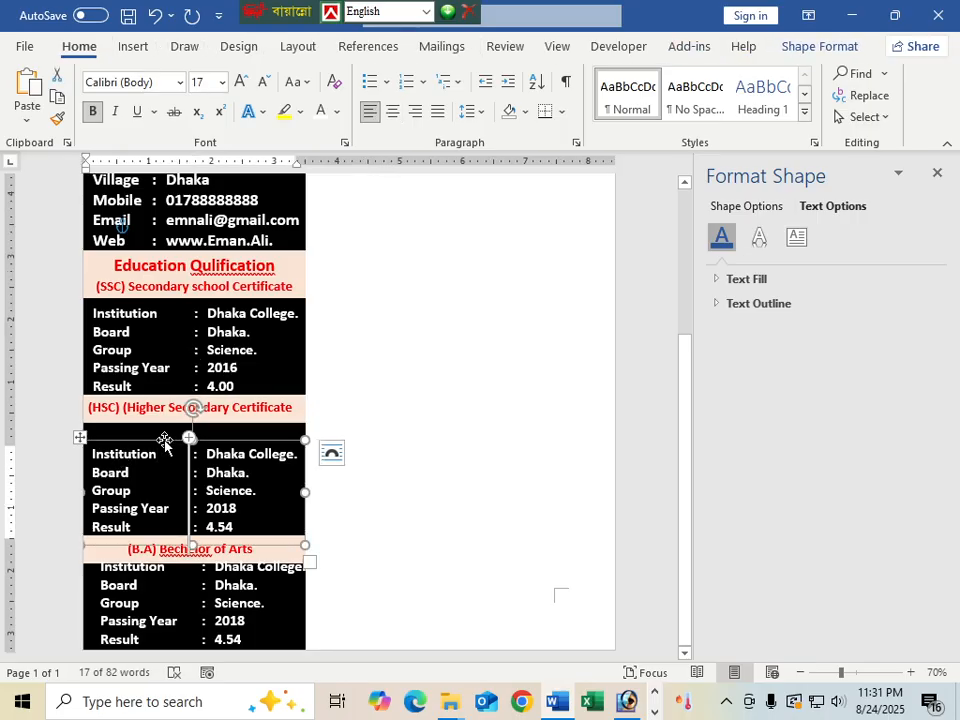
key("Up")
key("Up")
key("Up")
key("Up")
key("Up")
key("Up")
key("Up")
key("Up")
key("Up")
key("Up")
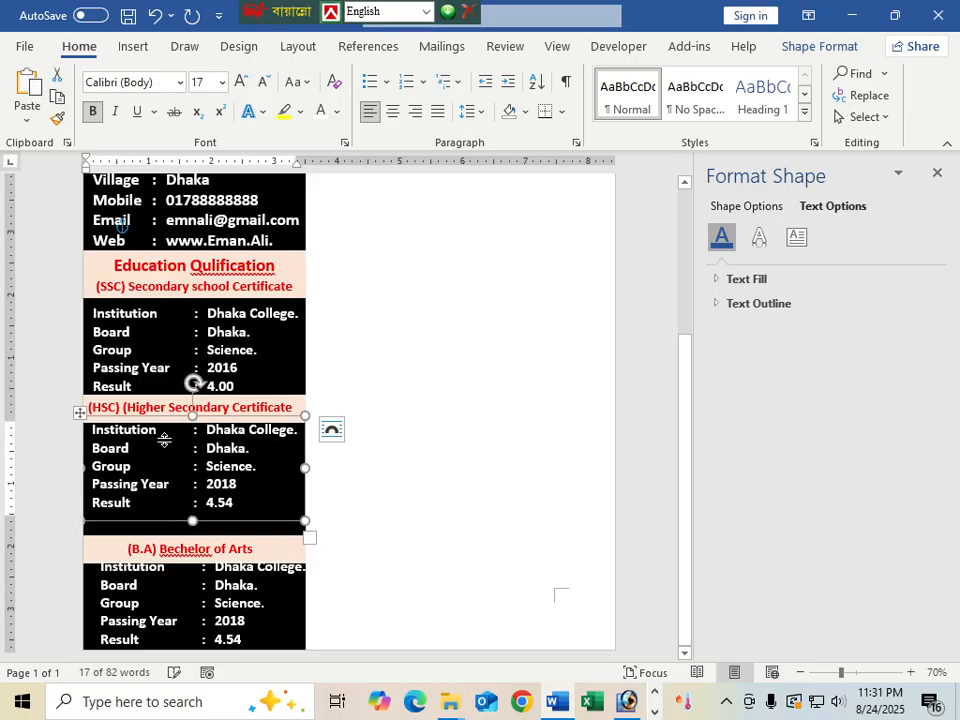
left_click_drag(193, 521, 167, 528)
Move the B.A. heading and details boxes up, shifting the details left to align with HSC
left_click(167, 533)
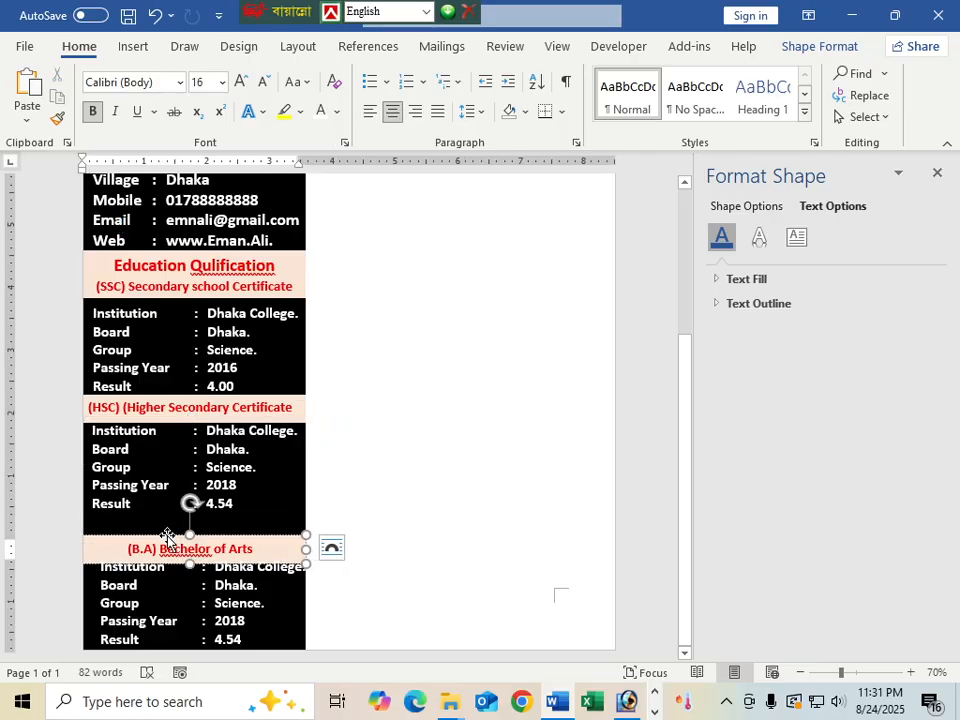
key("Up")
key("Up")
key("Up")
key("Up")
key("Up")
key("Up")
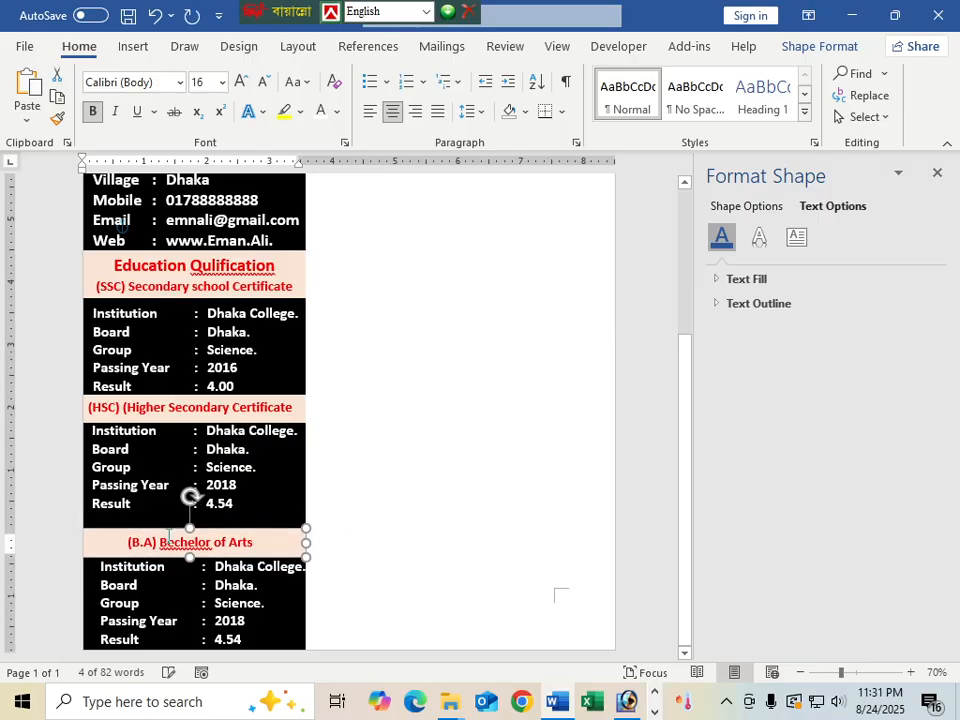
key("Down")
key("Down")
key("Down")
key("Down")
key("Down")
key("Down")
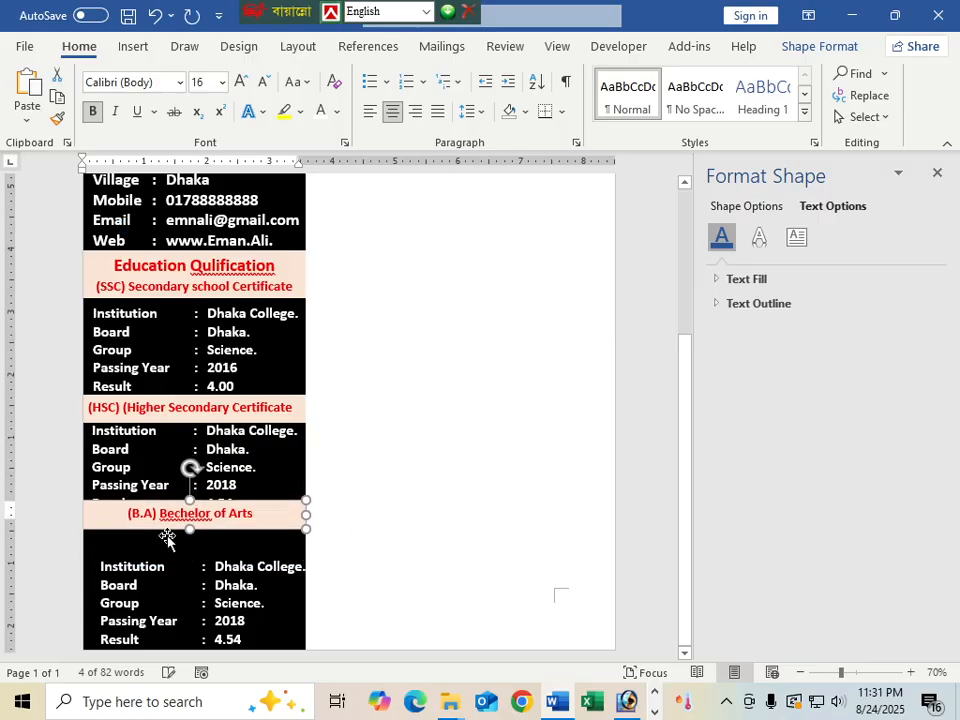
key("Up")
key("Up")
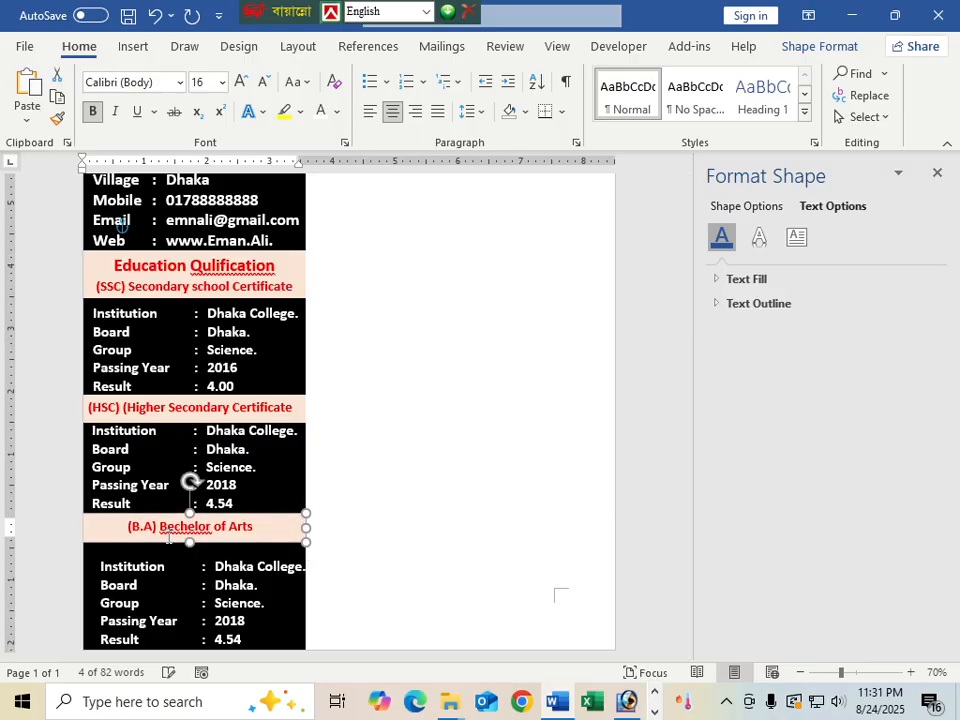
key("Up")
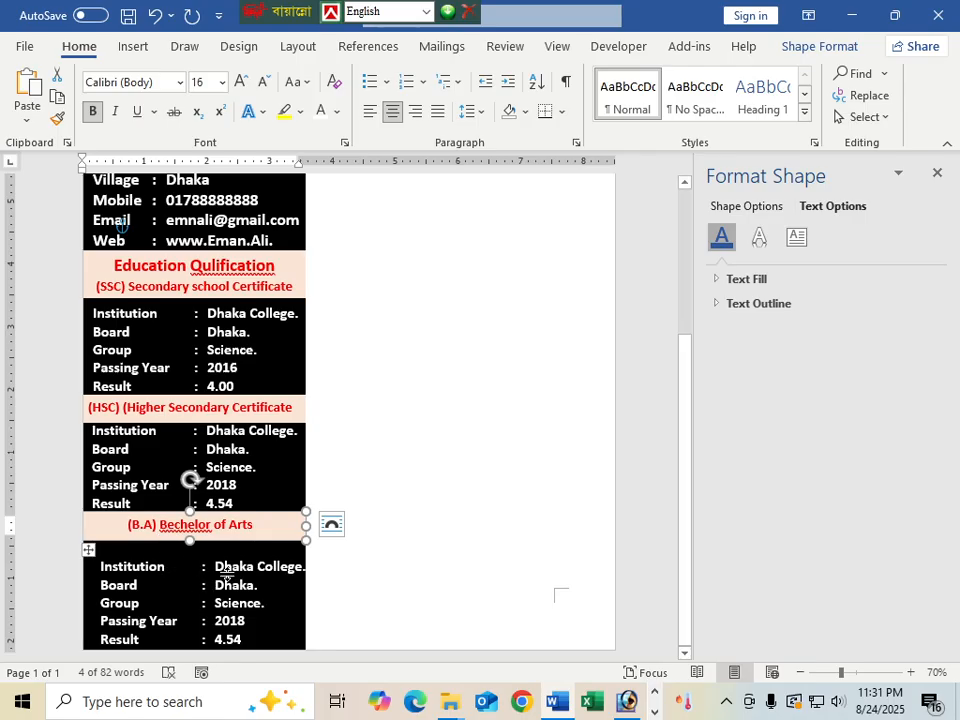
left_click(197, 583)
left_click(181, 558)
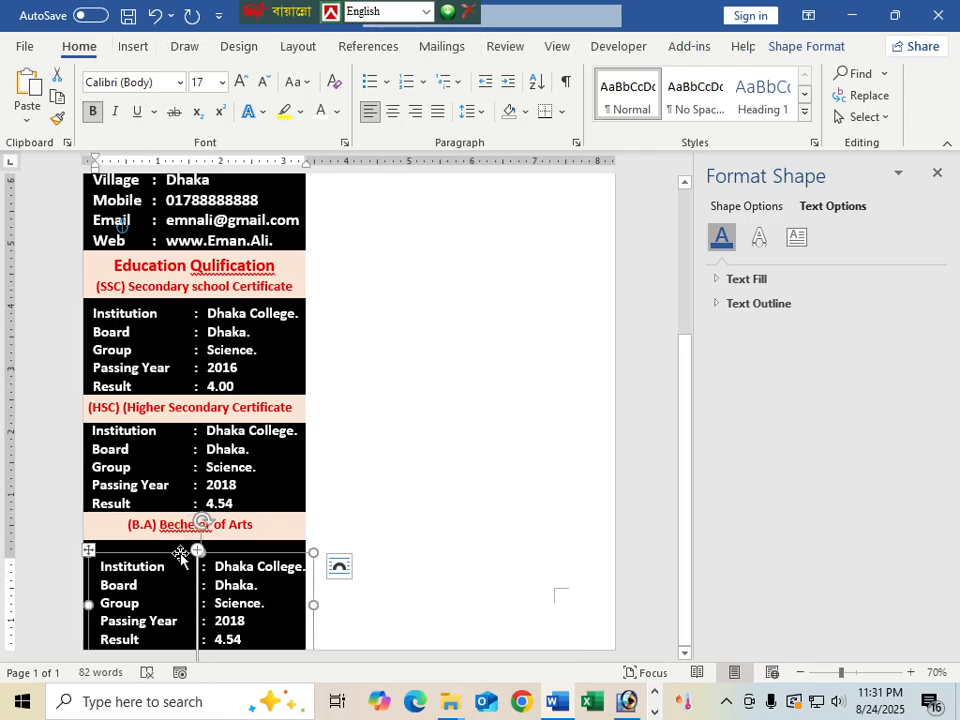
key("Up")
key("Up")
key("Up")
key("Up")
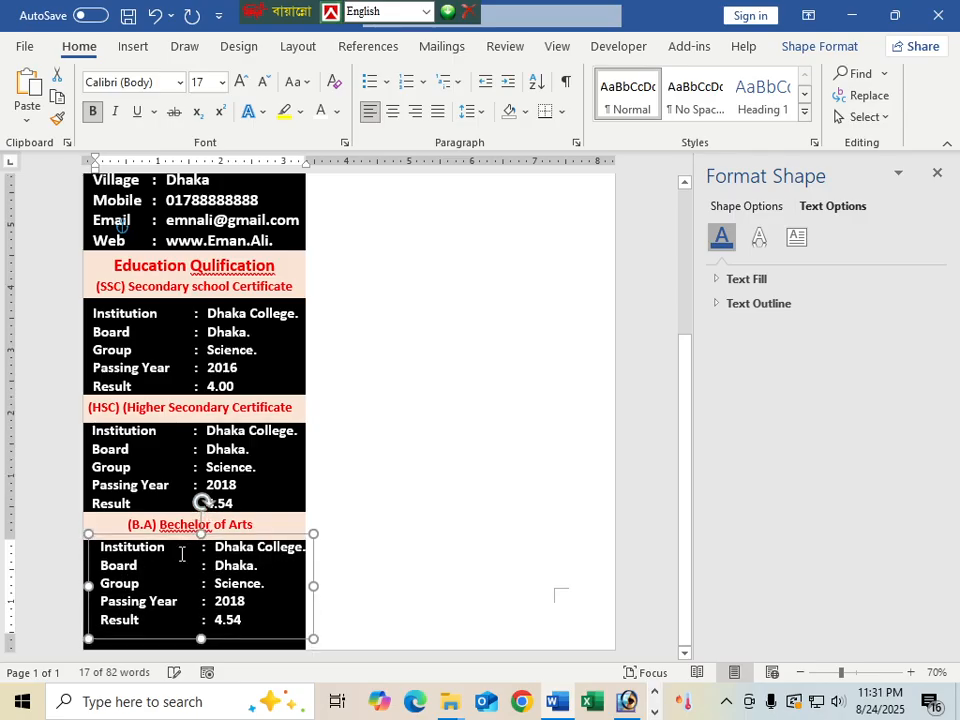
key("Left")
key("Left")
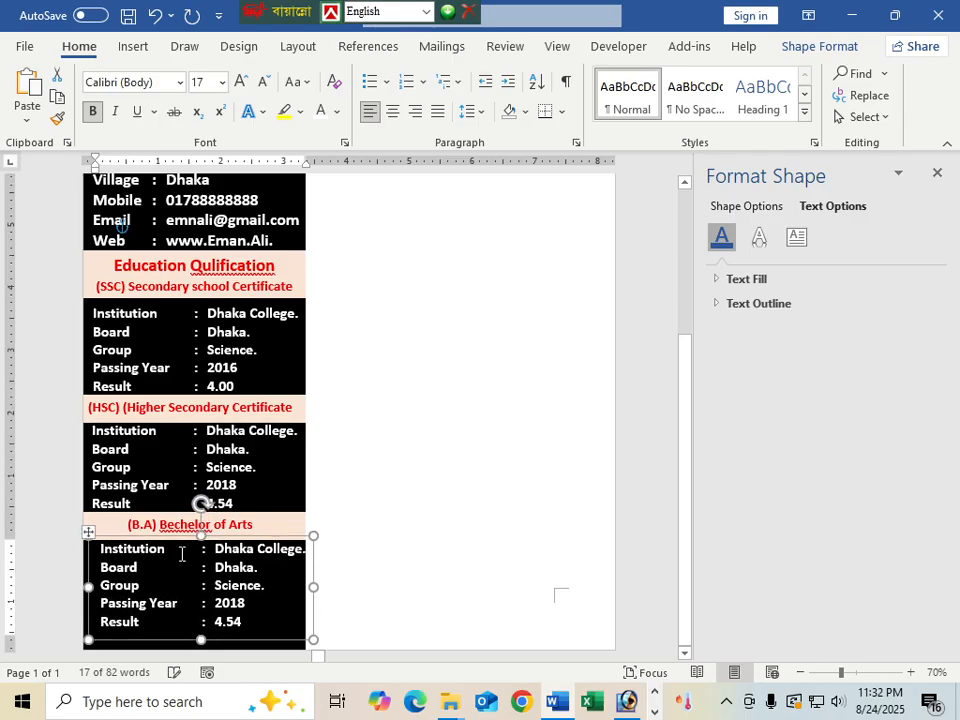
key("Left")
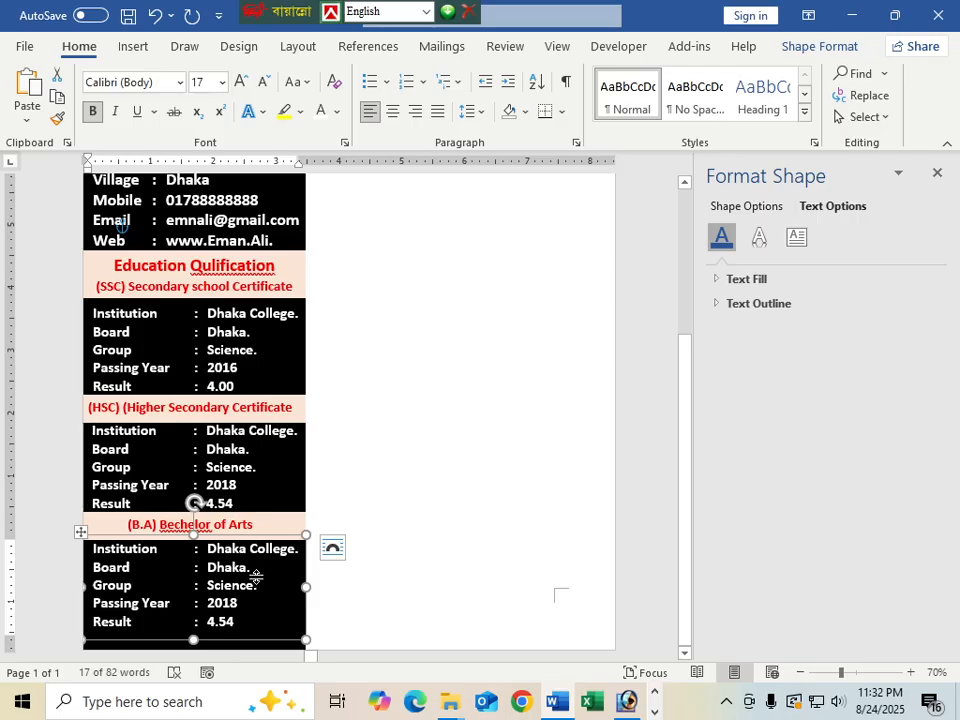
Work in the B.A. details text and delete the old result 4.54
left_click_drag(298, 549, 252, 560)
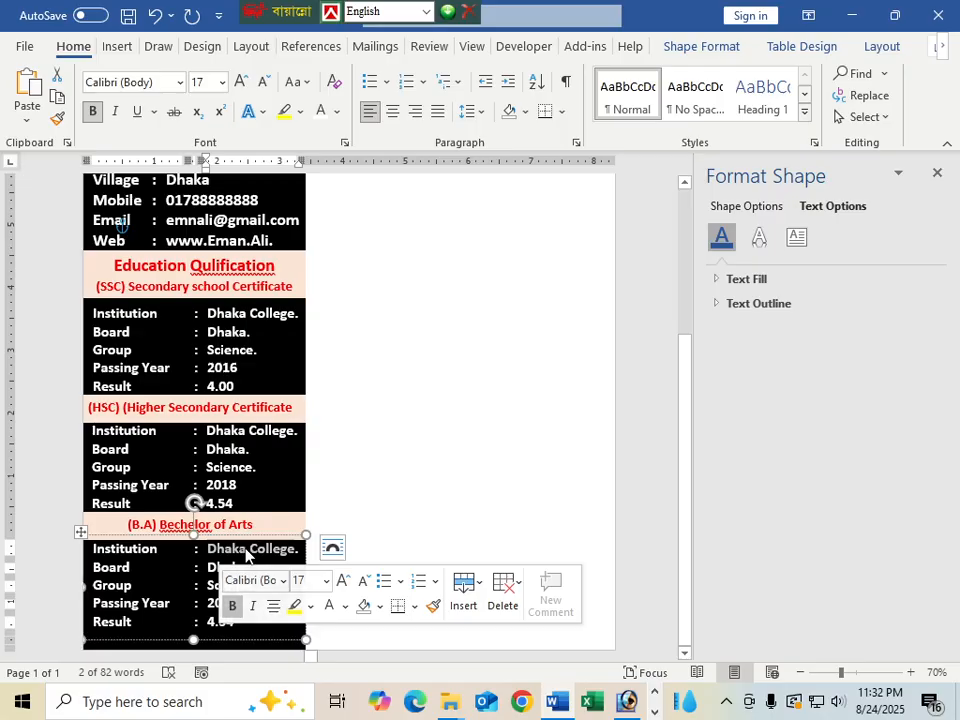
left_click(248, 551)
left_click_drag(248, 551, 217, 553)
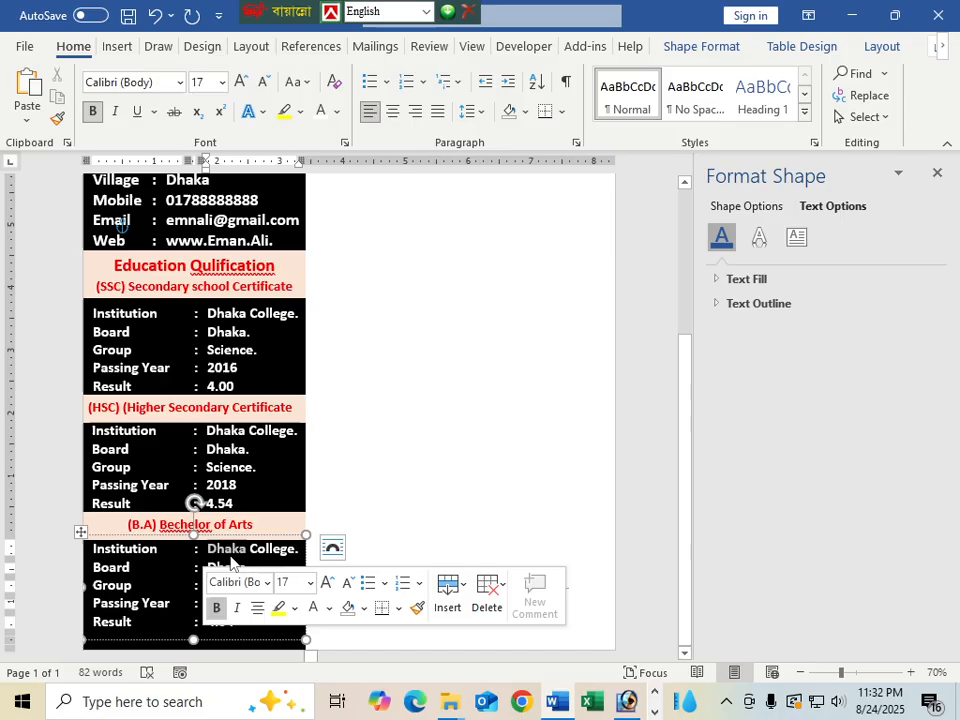
left_click(248, 549)
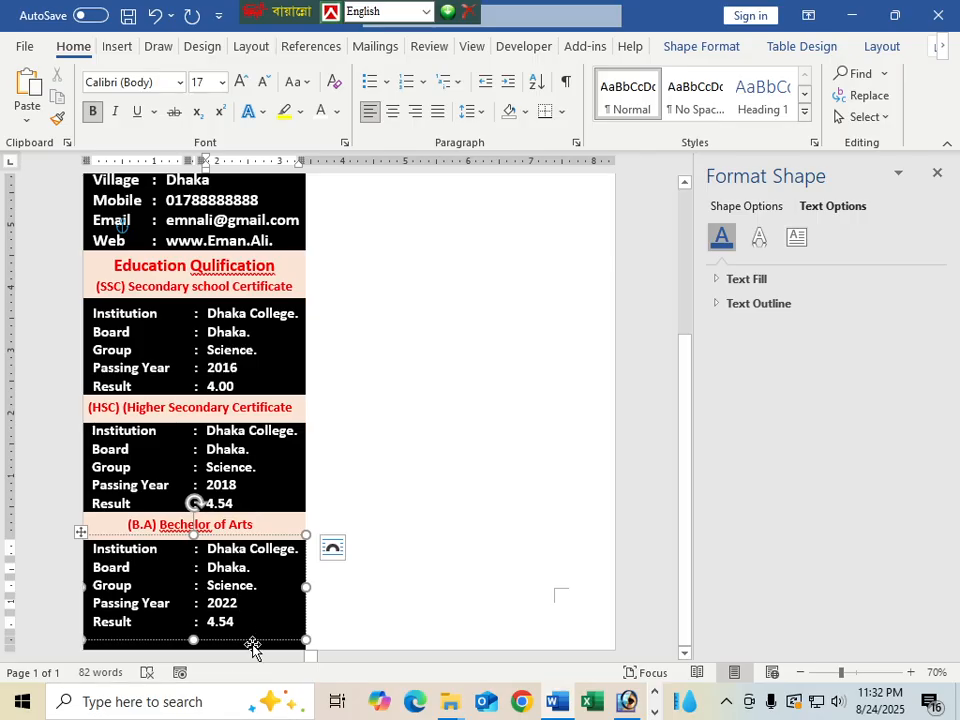
key("BackSpace")
key("BackSpace")
key("BackSpace")
key("BackSpace")
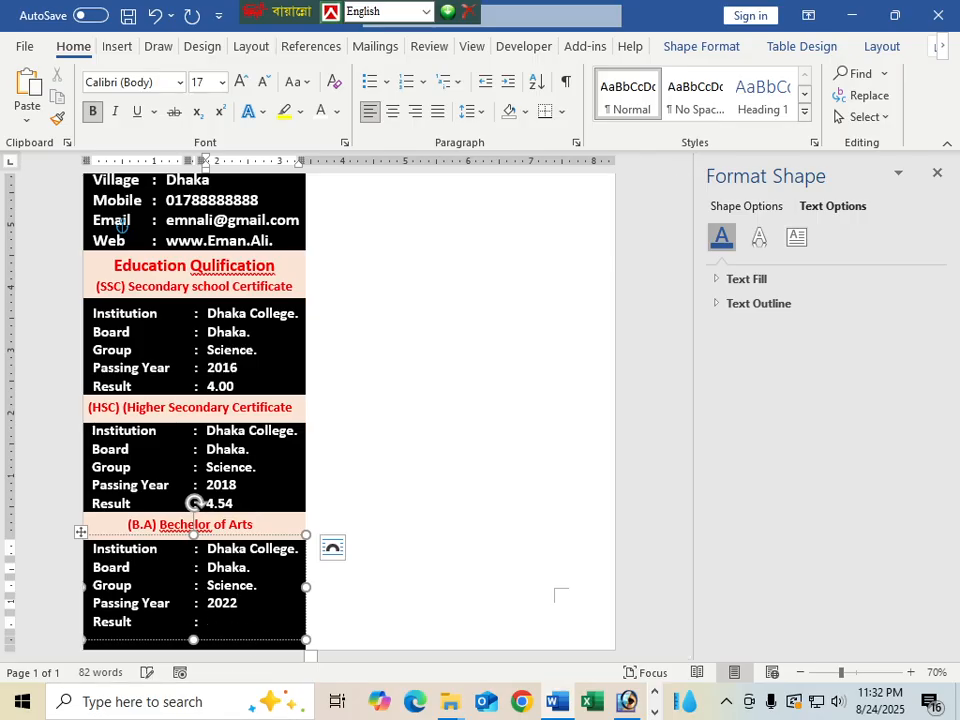
Enter 3.00 as the B.A. result
type("3.00")
scroll(411, 617, "up", 1)
left_click(411, 615)
Close the Format Text Effects pane so the whole sidebar card is visible
scroll(351, 570, "up", 4)
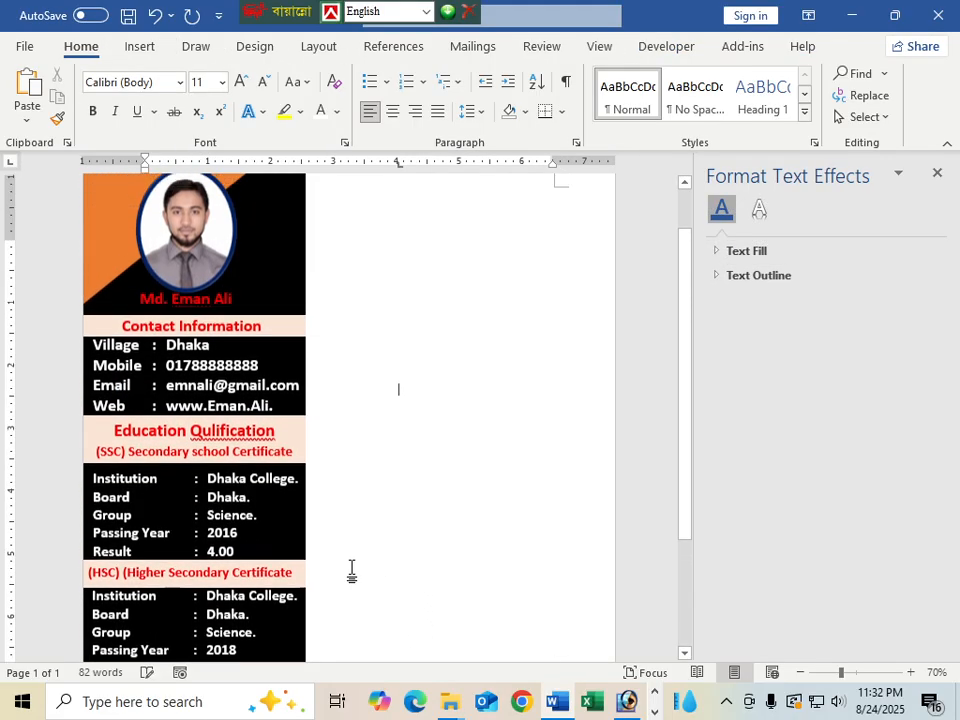
scroll(355, 488, "down", 4, "ctrl")
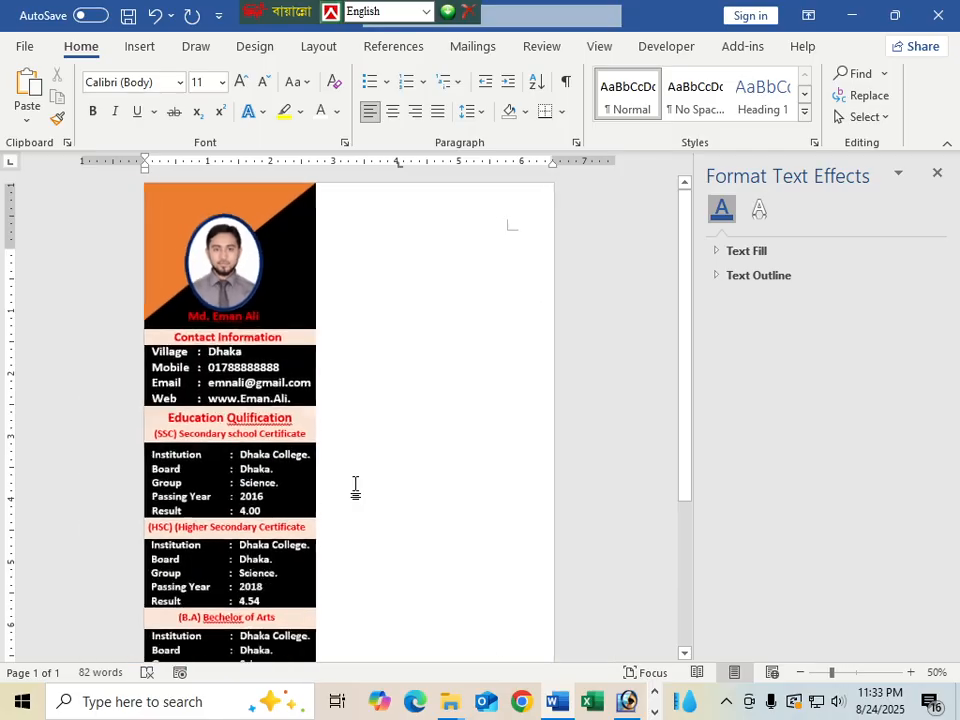
scroll(355, 488, "up", 4, "ctrl")
scroll(355, 488, "down", 2, "ctrl")
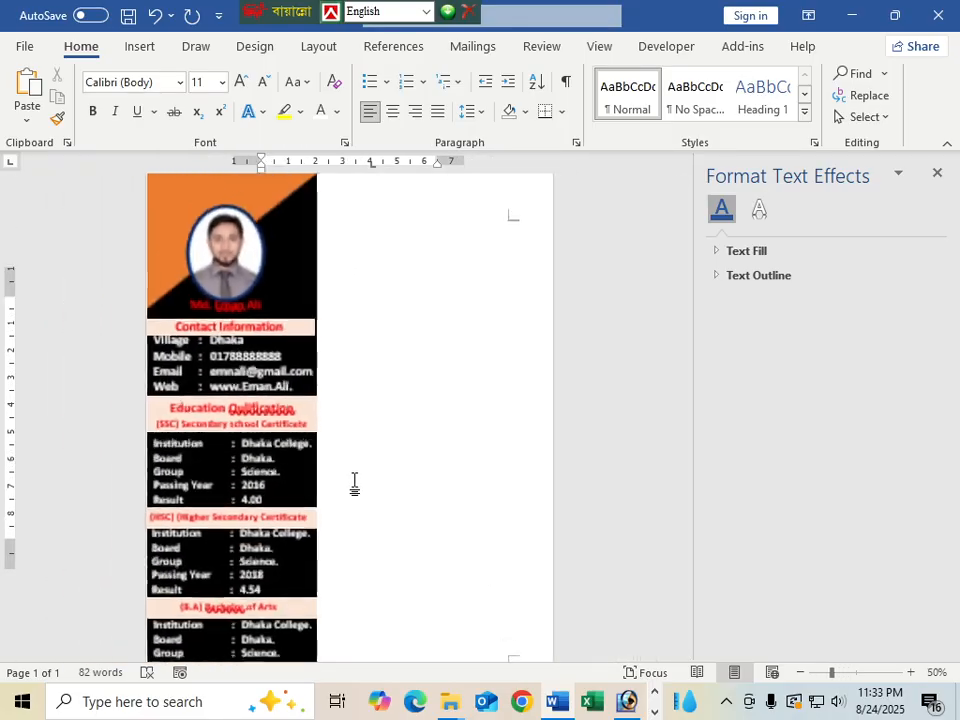
scroll(305, 647, "down", 1)
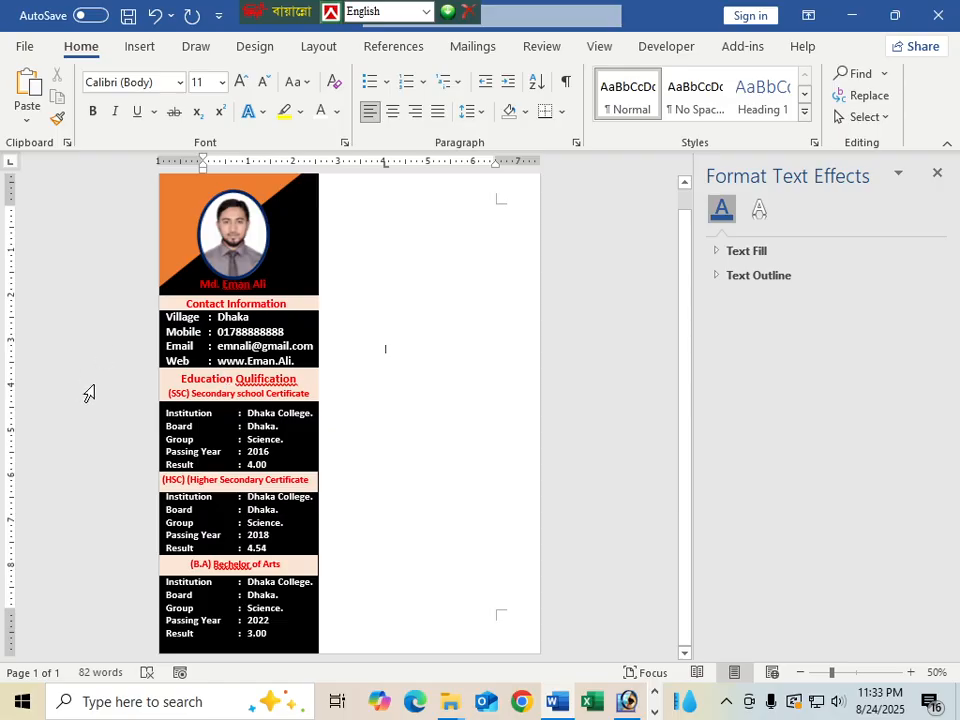
left_click(939, 171)
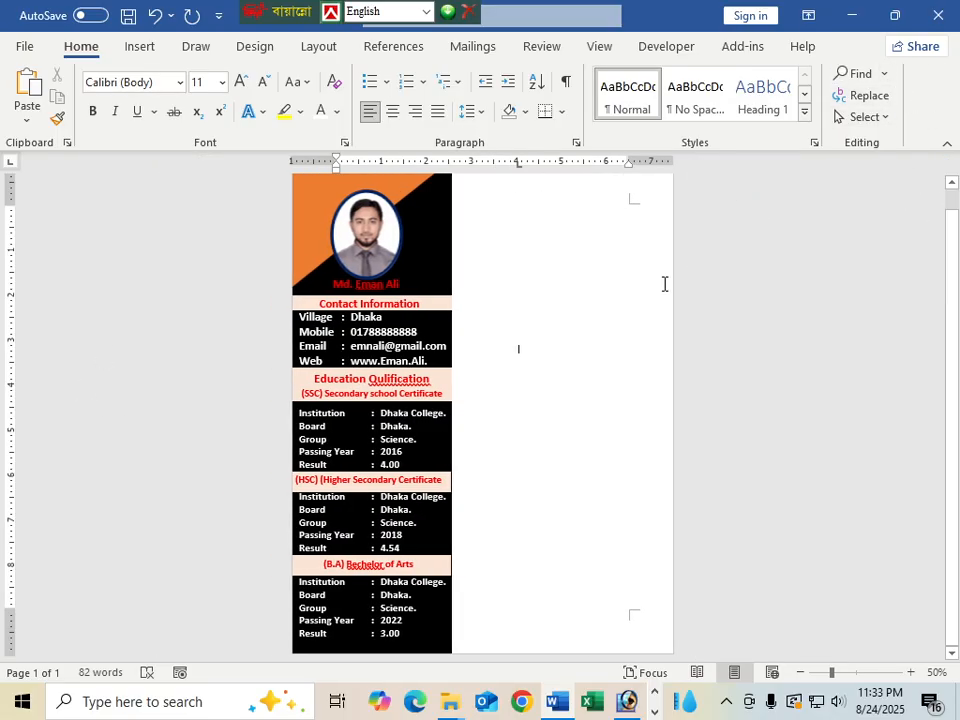
scroll(525, 358, "up", 1)
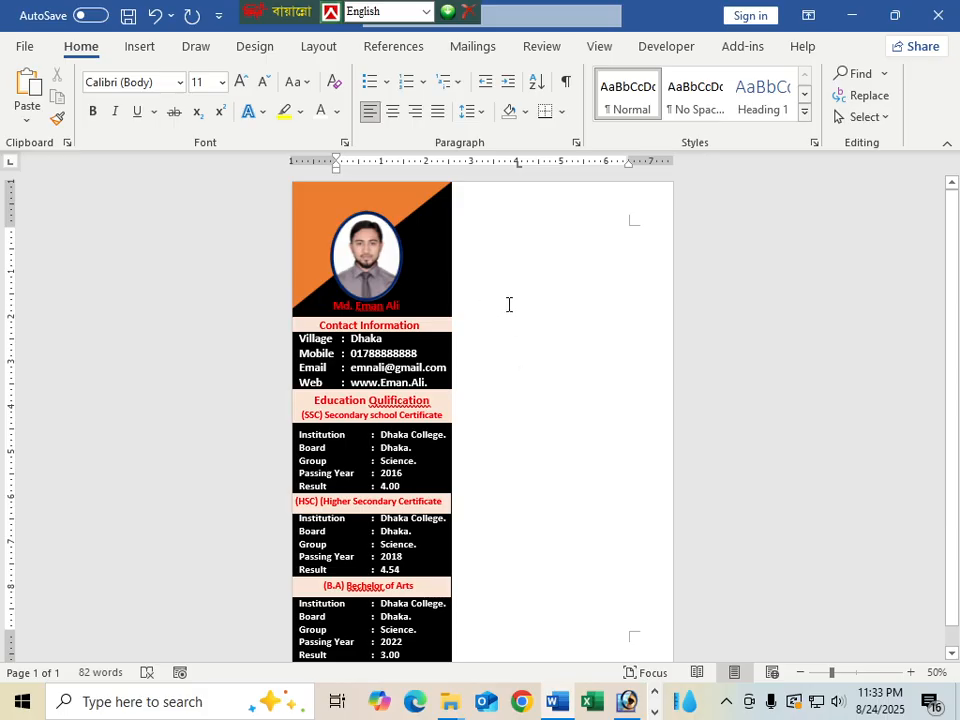
left_click(435, 334)
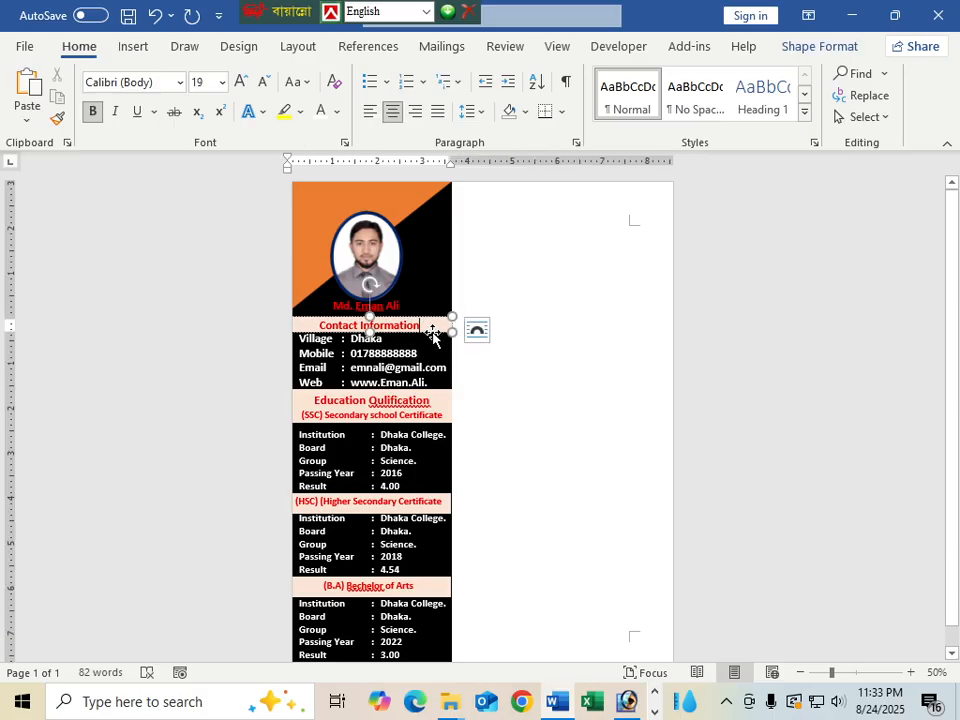
Place a copy of the Contact Information heading bar at the top of the right column
left_click_drag(432, 334, 672, 212)
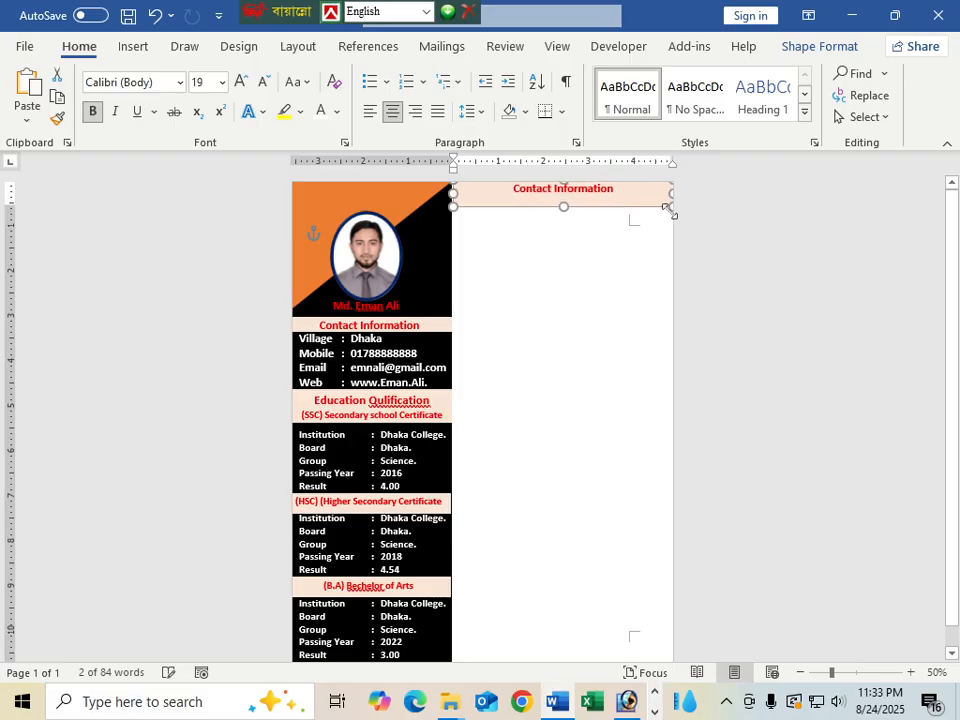
key("ctrl+z")
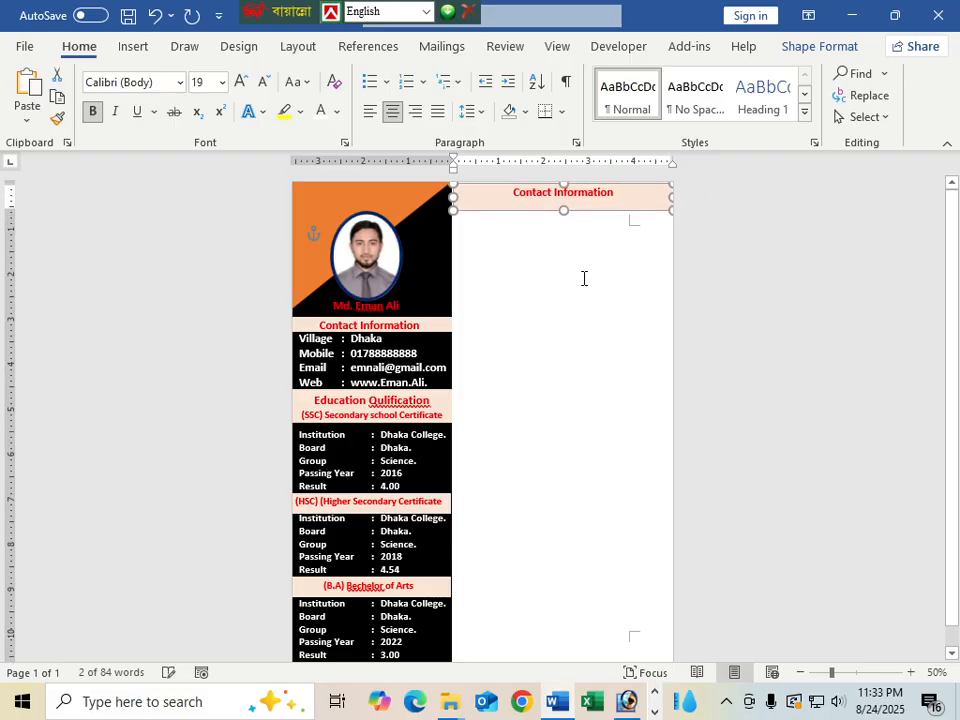
key("Up")
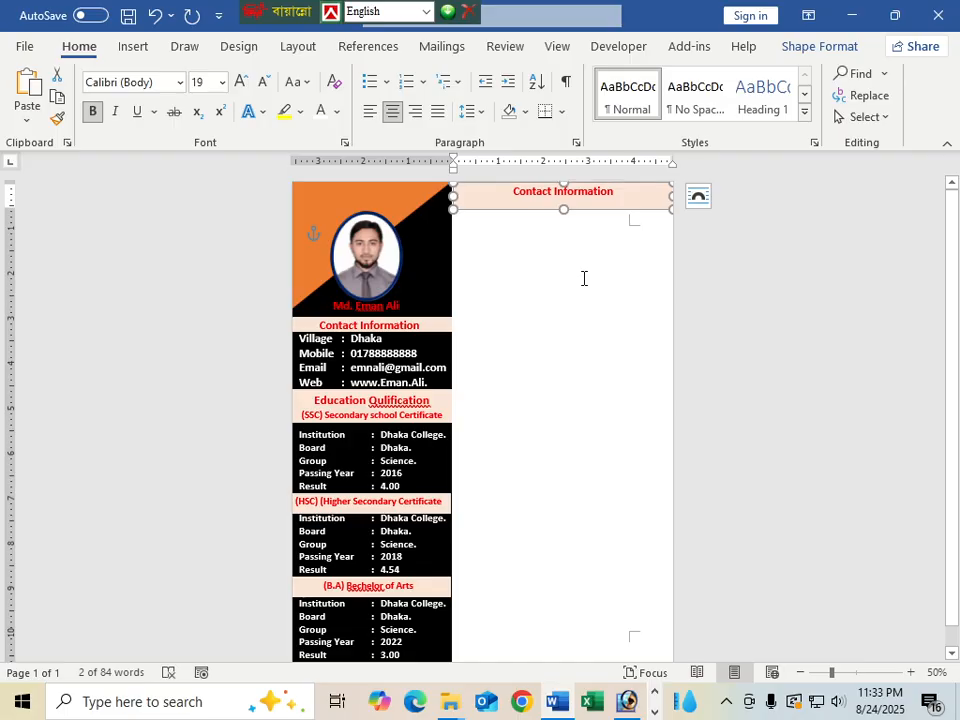
left_click(598, 282)
Retitle the copied bar 'Experience', centre the text, and slightly reduce the bar's height
left_click(618, 190)
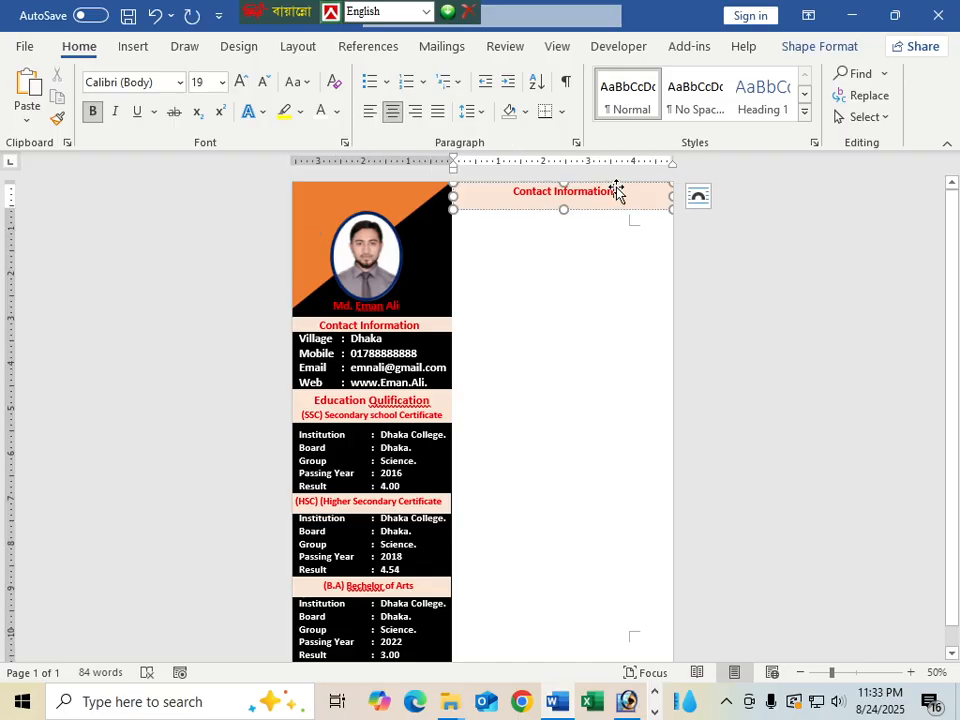
left_click_drag(618, 193, 510, 192)
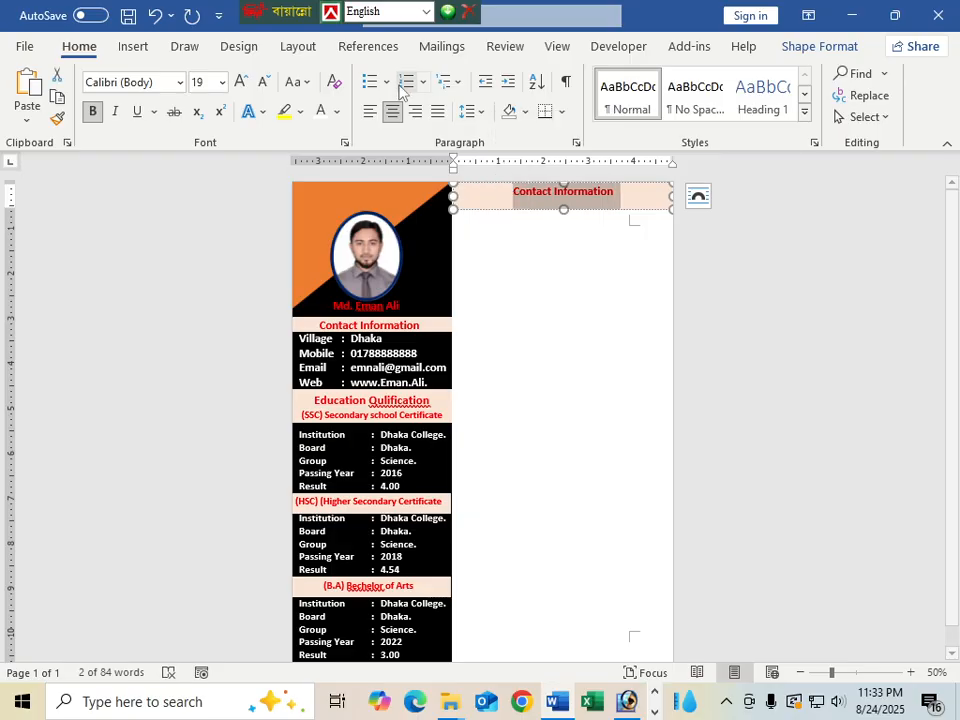
left_click(368, 113)
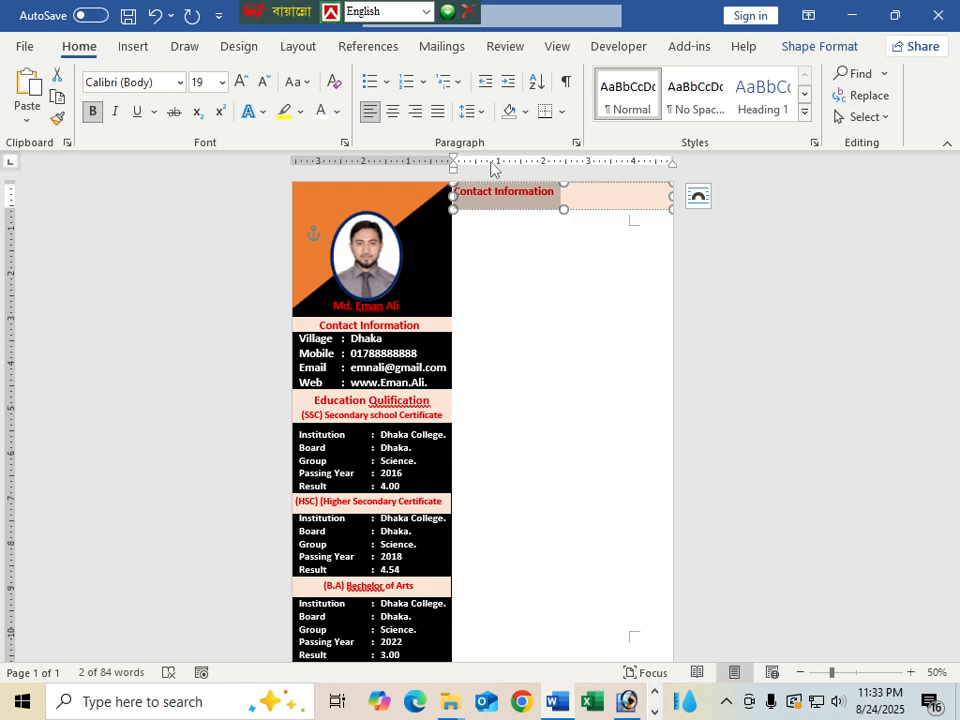
type("E")
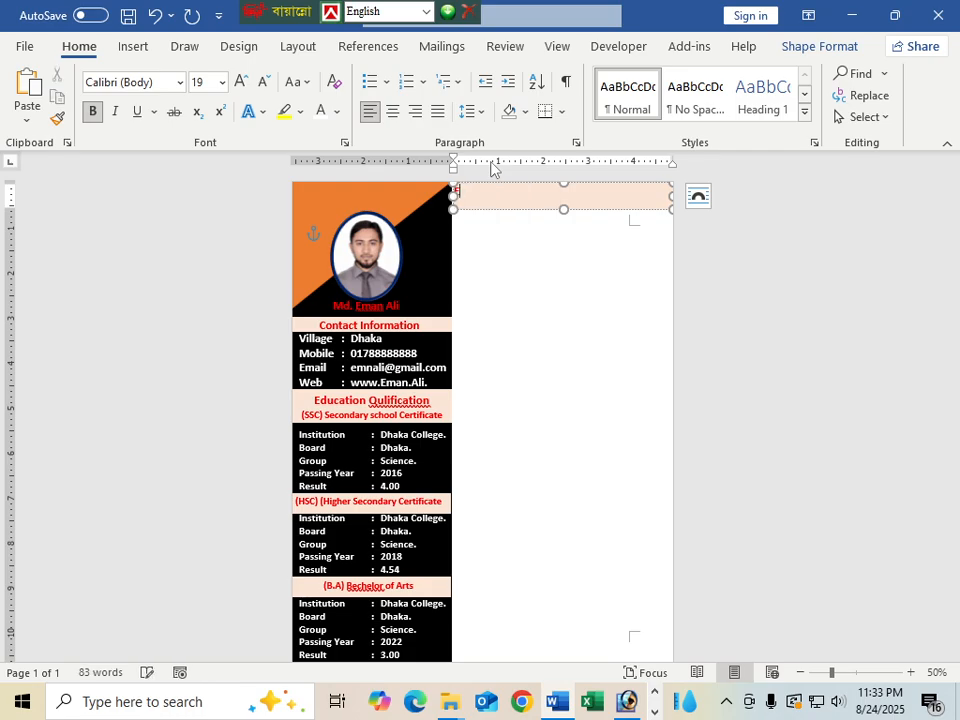
type("xperience")
key("ctrl+e")
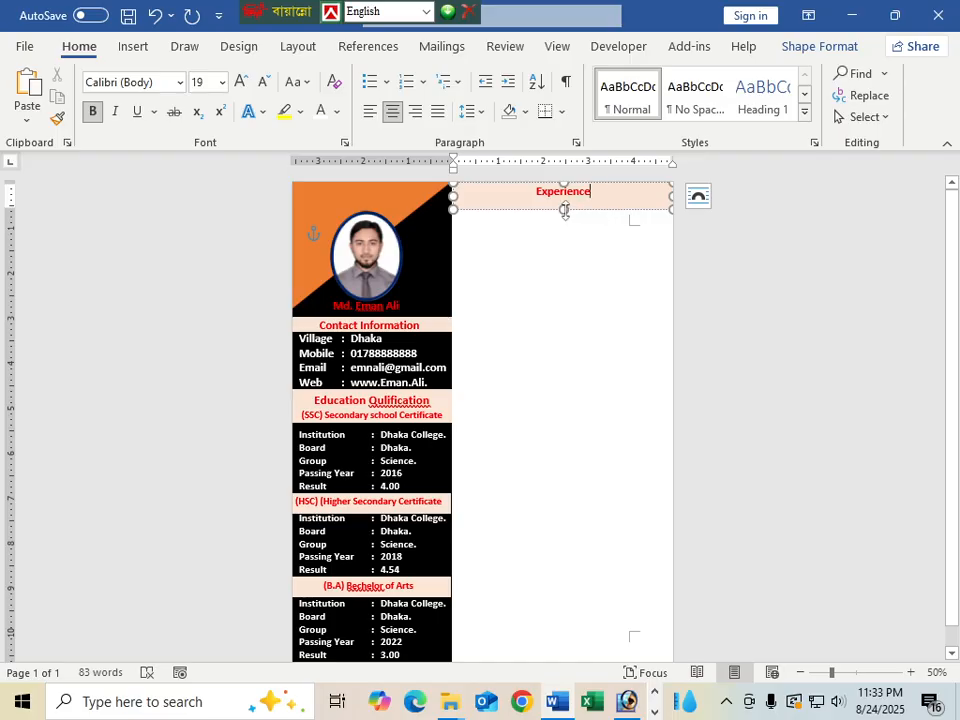
left_click_drag(565, 210, 564, 202)
left_click(590, 272)
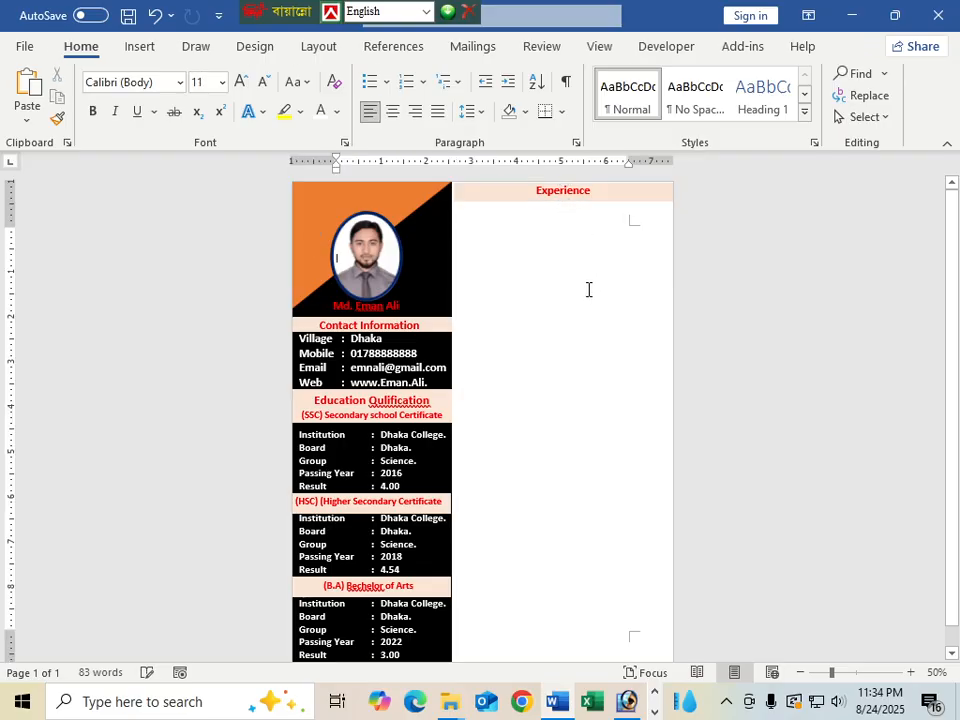
Place a copy of the sidebar contact details table under the Experience heading and widen it
left_click(596, 200)
left_click(603, 225)
left_click(376, 371)
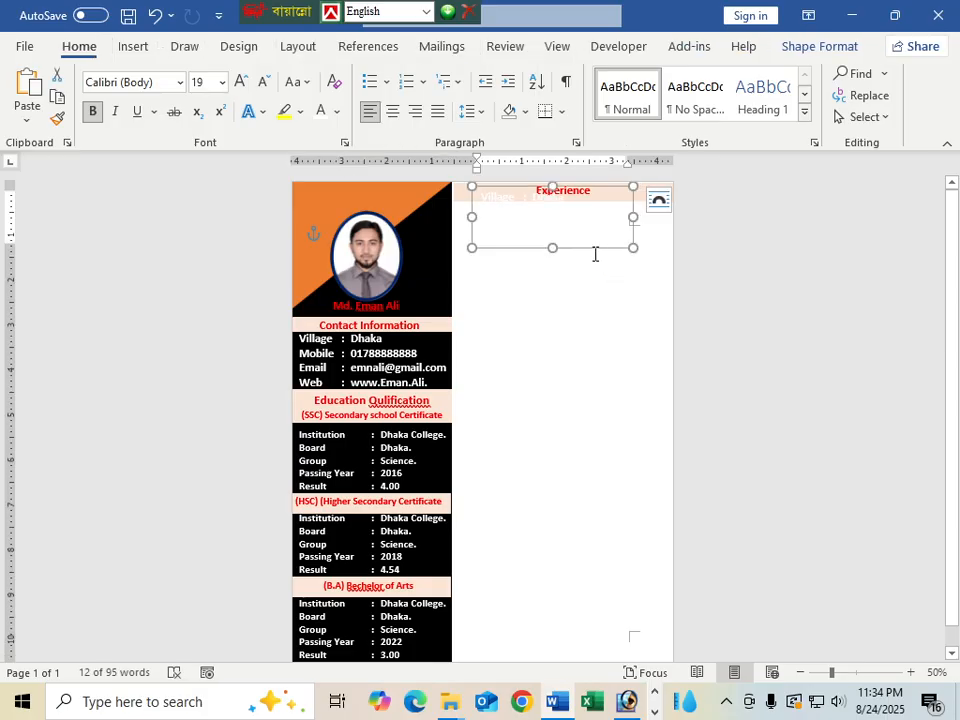
left_click_drag(594, 252, 574, 266)
left_click_drag(614, 232, 671, 232)
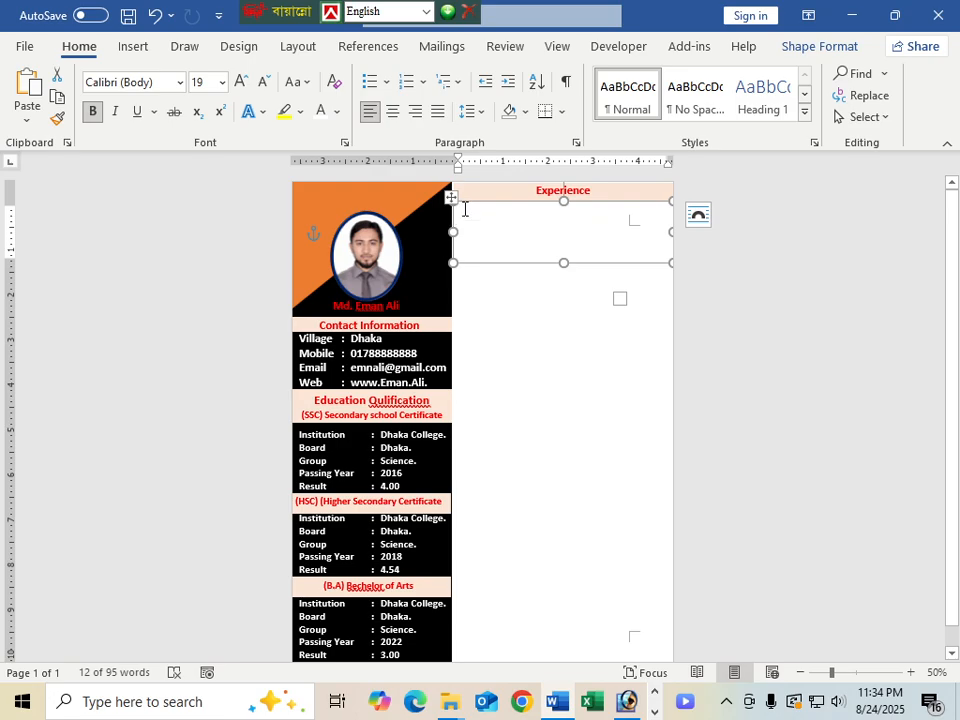
Make all text in the copied contact table black
left_click_drag(479, 215, 666, 257)
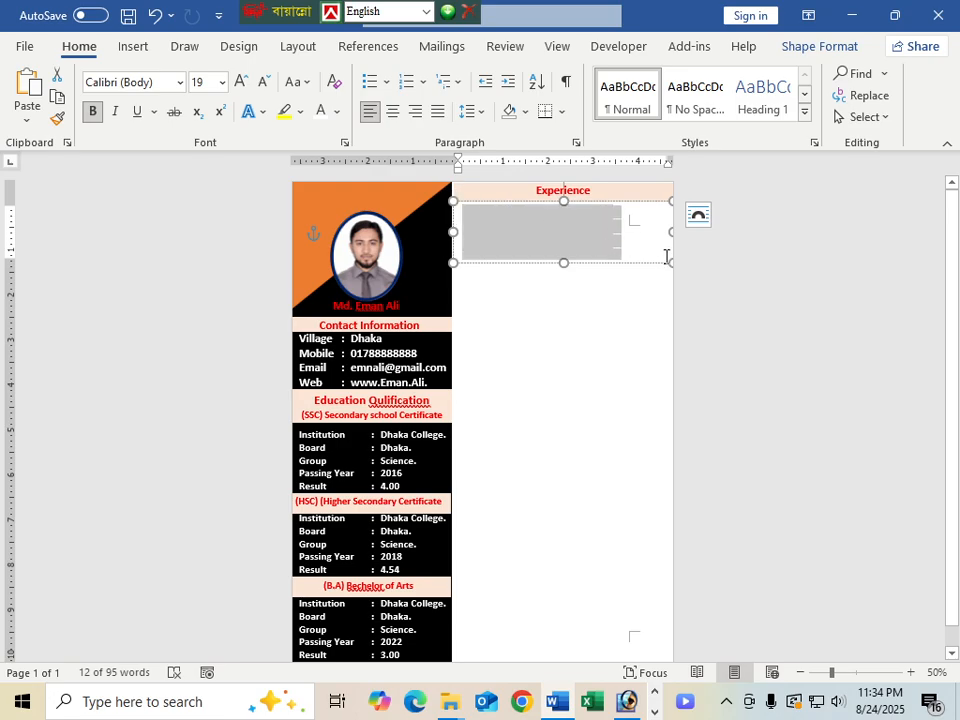
left_click(339, 111)
left_click(335, 189)
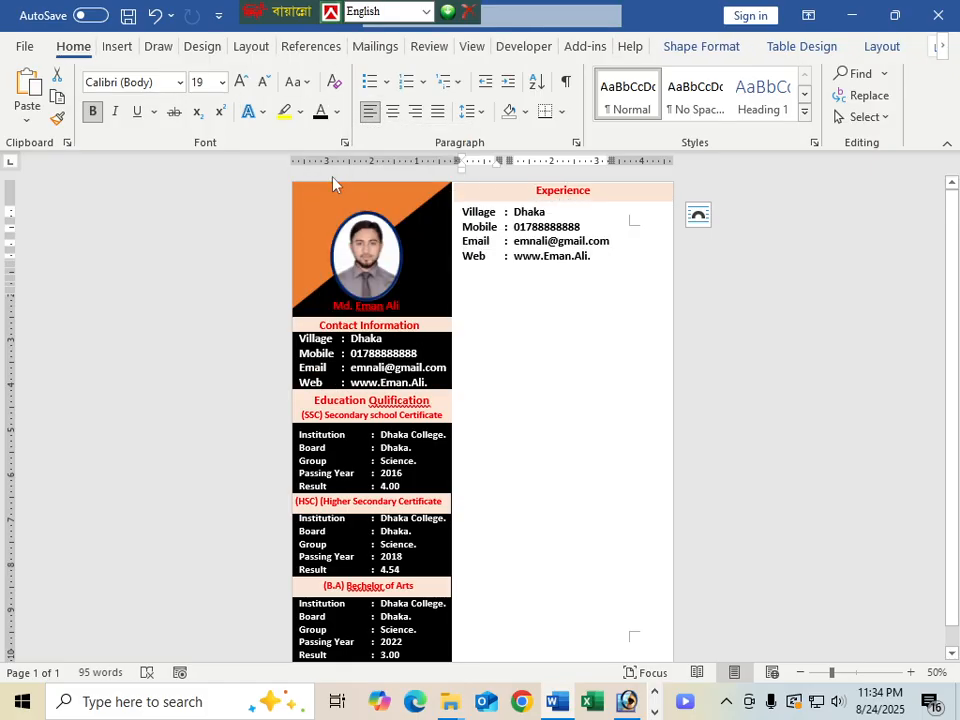
left_click(619, 250)
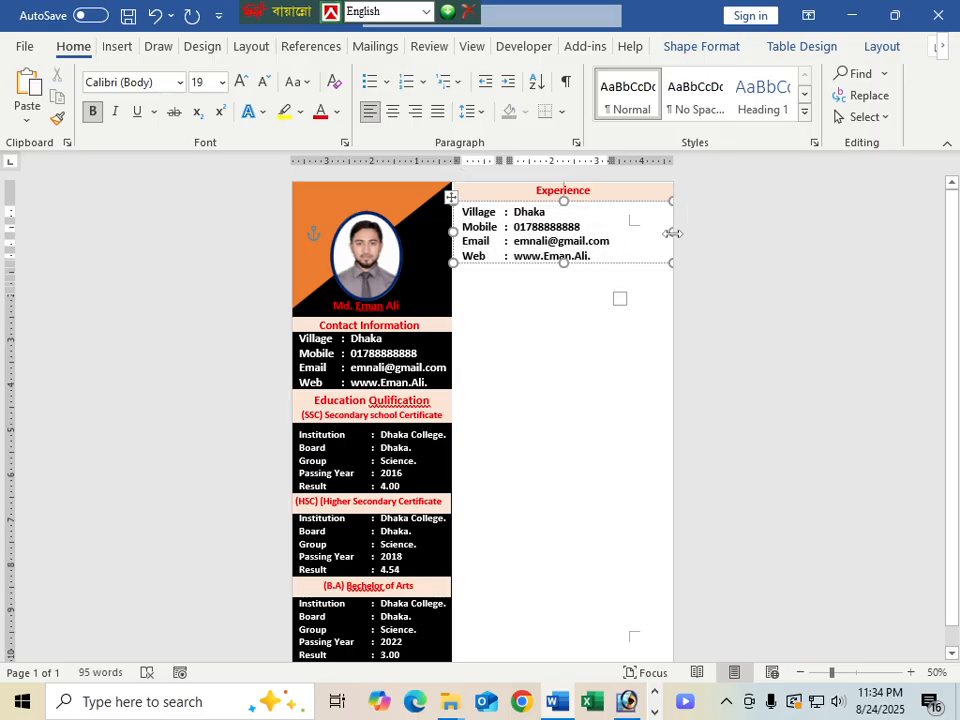
Widen the copied table's label column so the colons align, and fine-tune the box width
left_click_drag(670, 231, 650, 231)
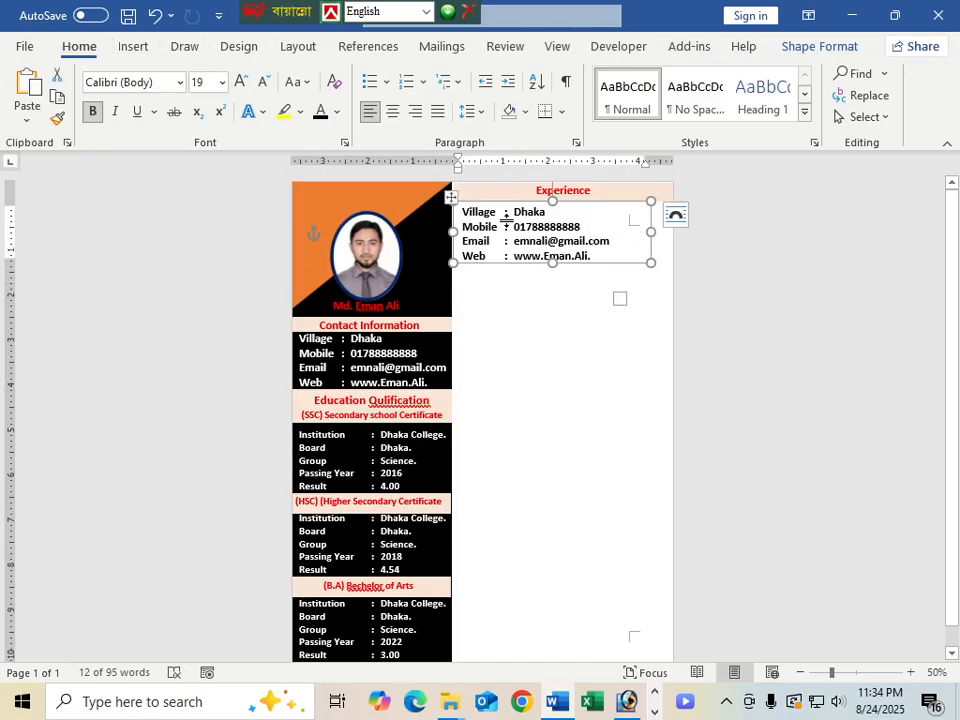
left_click_drag(506, 219, 508, 222)
key("ctrl+z")
left_click_drag(498, 240, 510, 240)
left_click(585, 257)
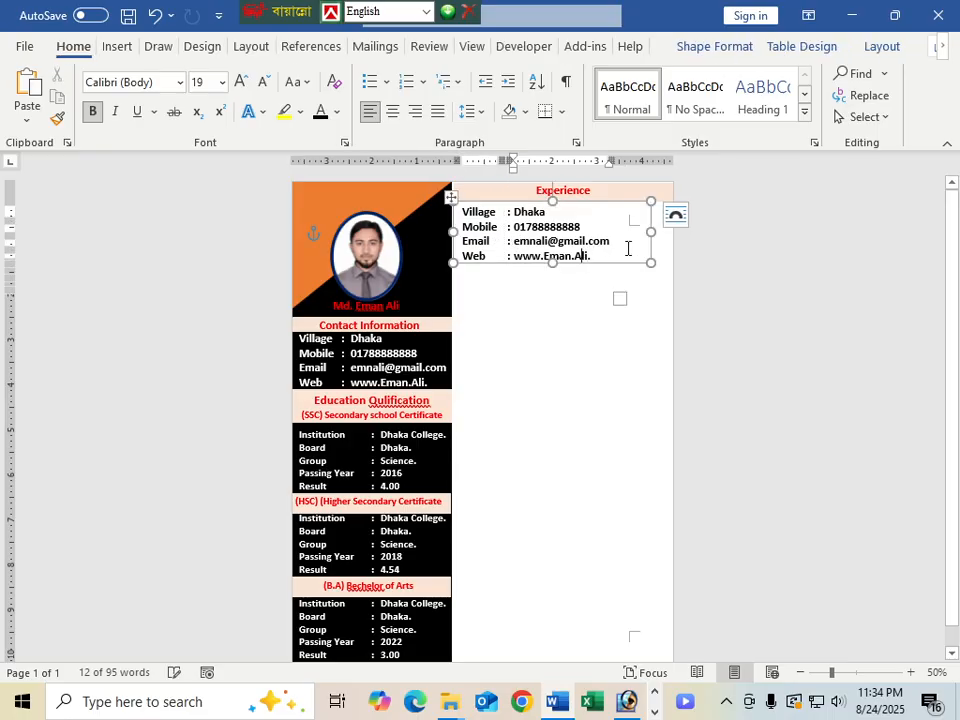
left_click_drag(651, 262, 671, 262)
left_click(560, 354)
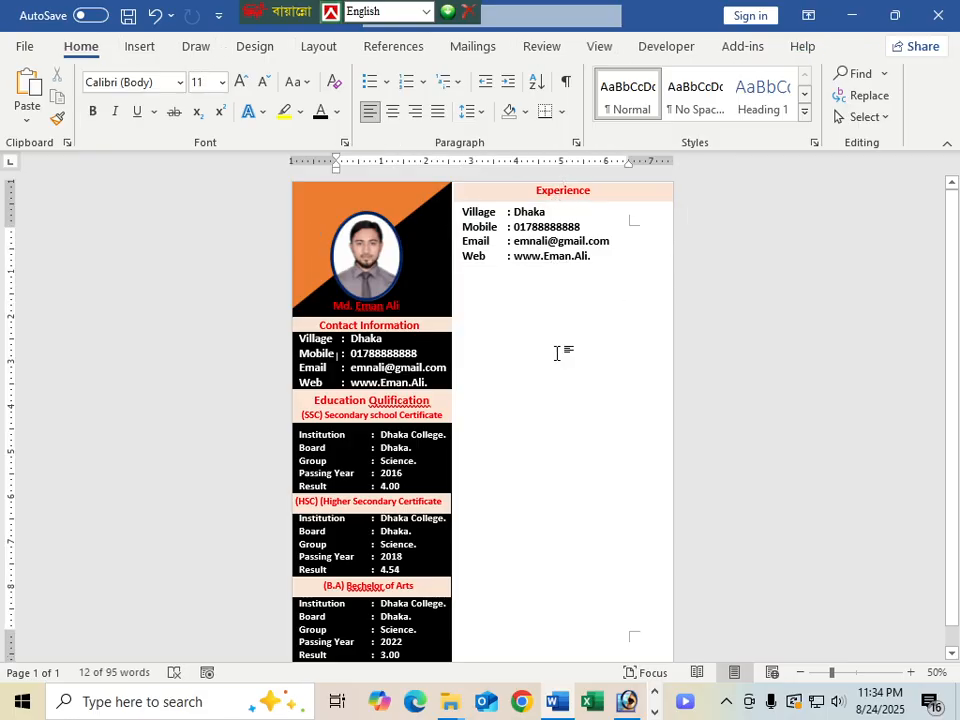
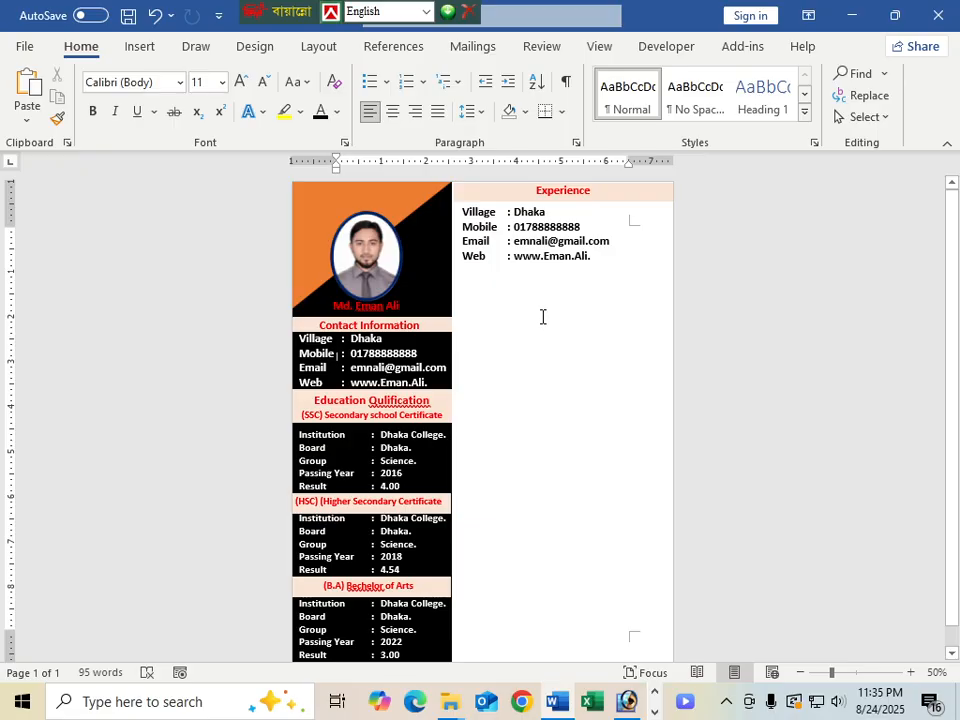
Replace the 'Village' label in the Experience table with 'Institution'
left_click_drag(493, 215, 479, 226)
left_click(480, 229)
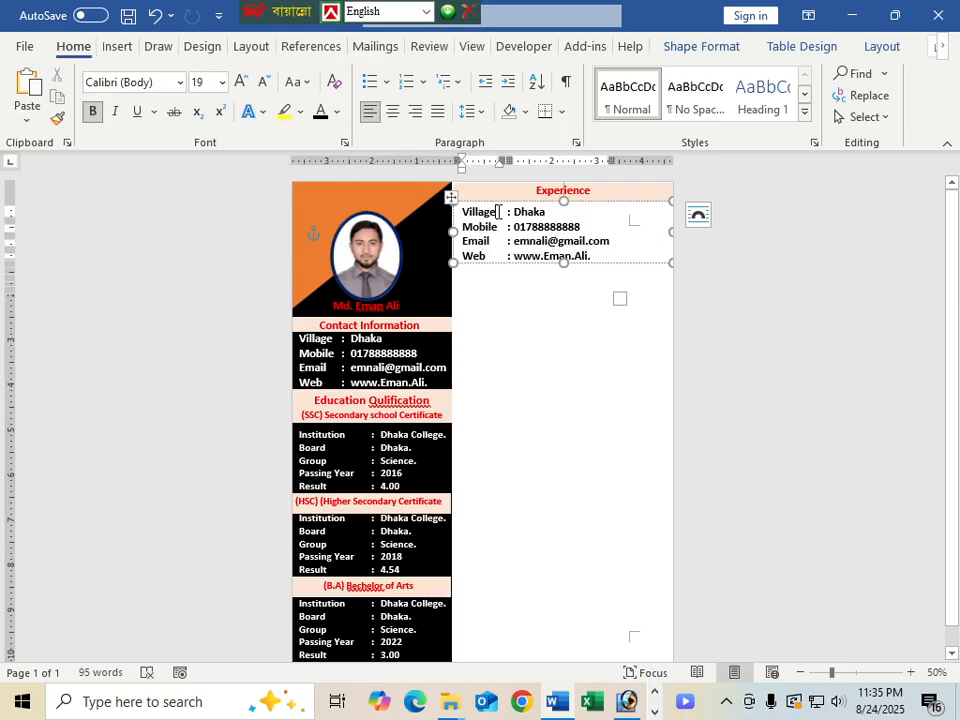
left_click(498, 212)
key("BackSpace")
key("BackSpace")
key("BackSpace")
key("BackSpace")
key("BackSpace")
key("BackSpace")
key("BackSpace")
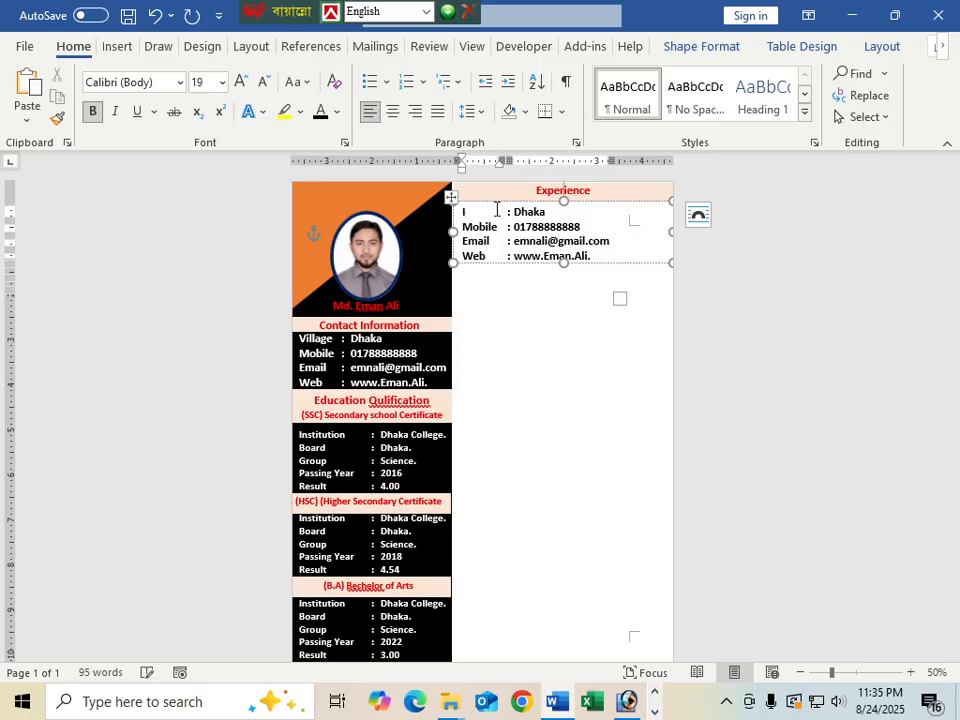
type("Institution")
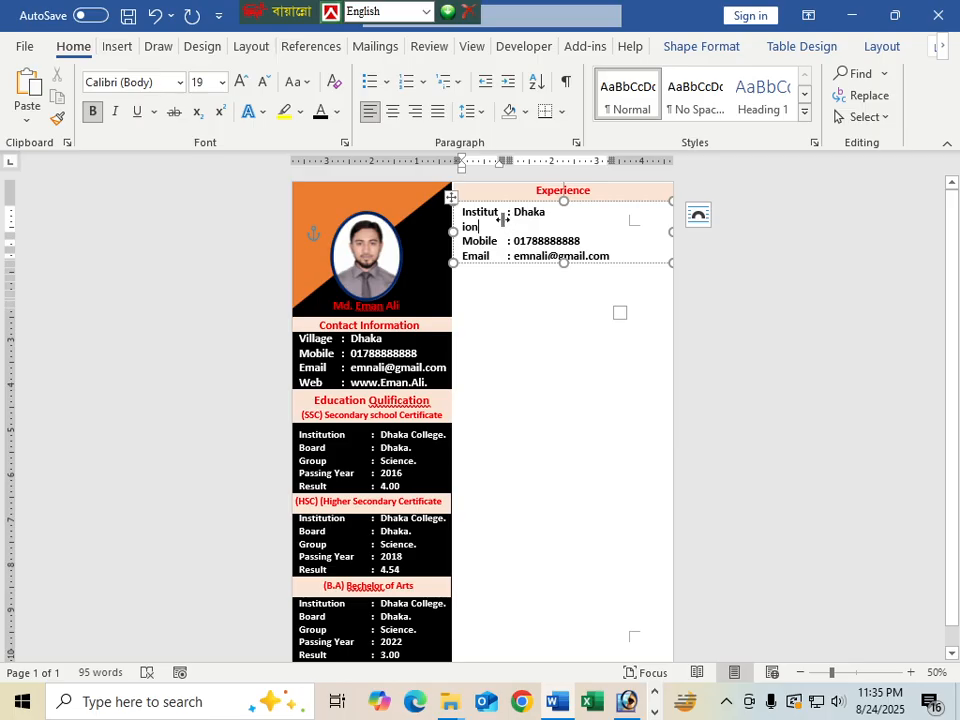
Widen the label column so 'Institution' fits on one line beside Dhaka
left_click_drag(504, 222, 517, 224)
left_click_drag(510, 222, 526, 222)
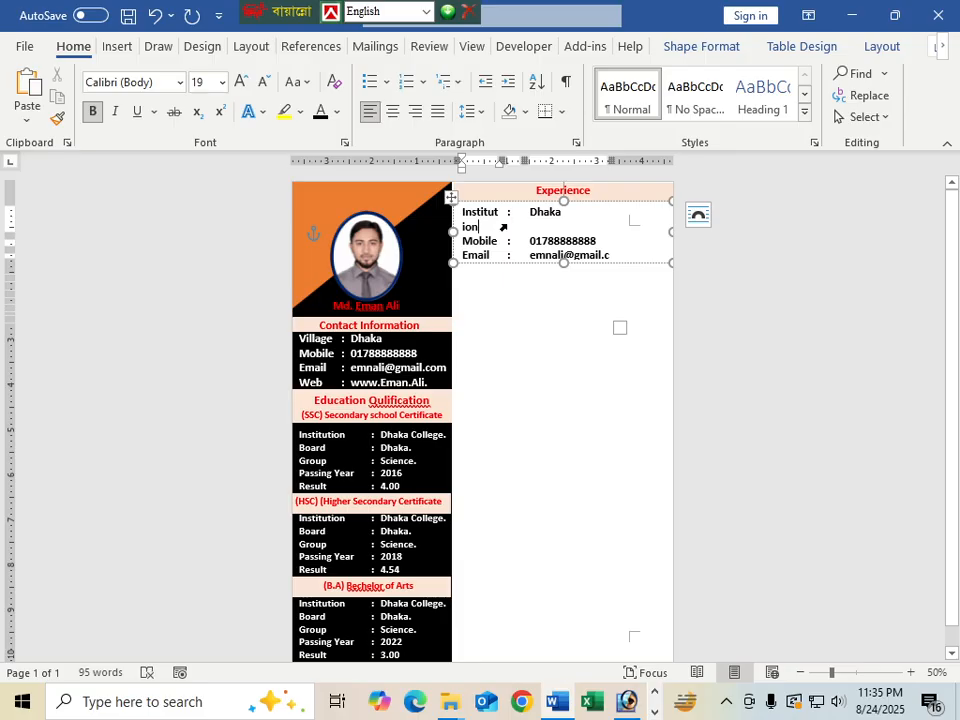
left_click_drag(502, 225, 523, 225)
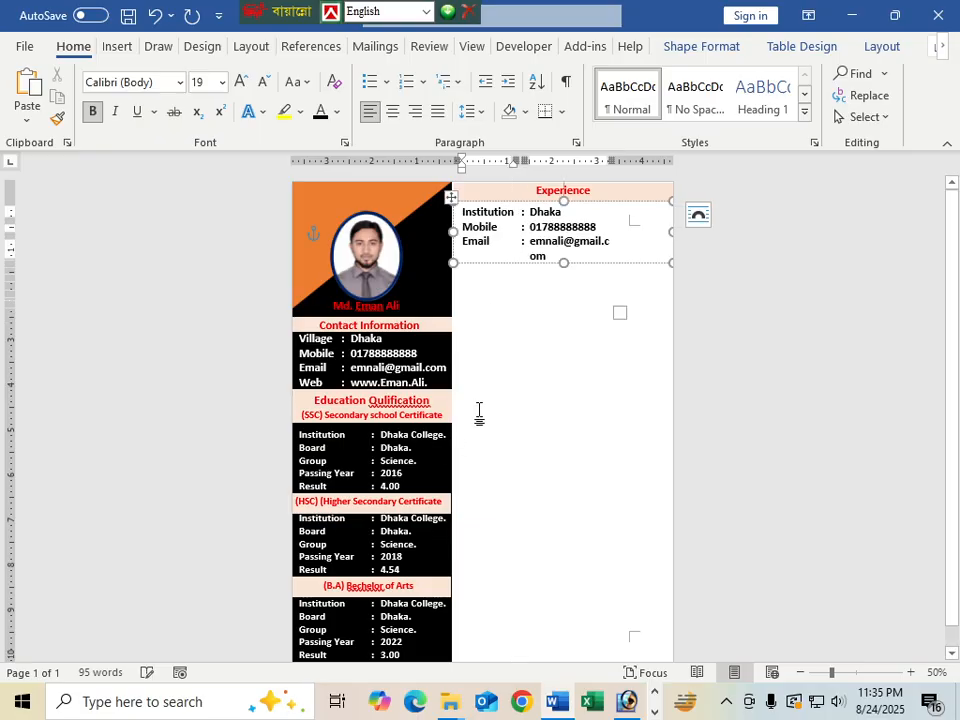
Enter 'Bella It' as the institution and add a Location row with 'Dhaka.'
key("Tab")
key("Tab")
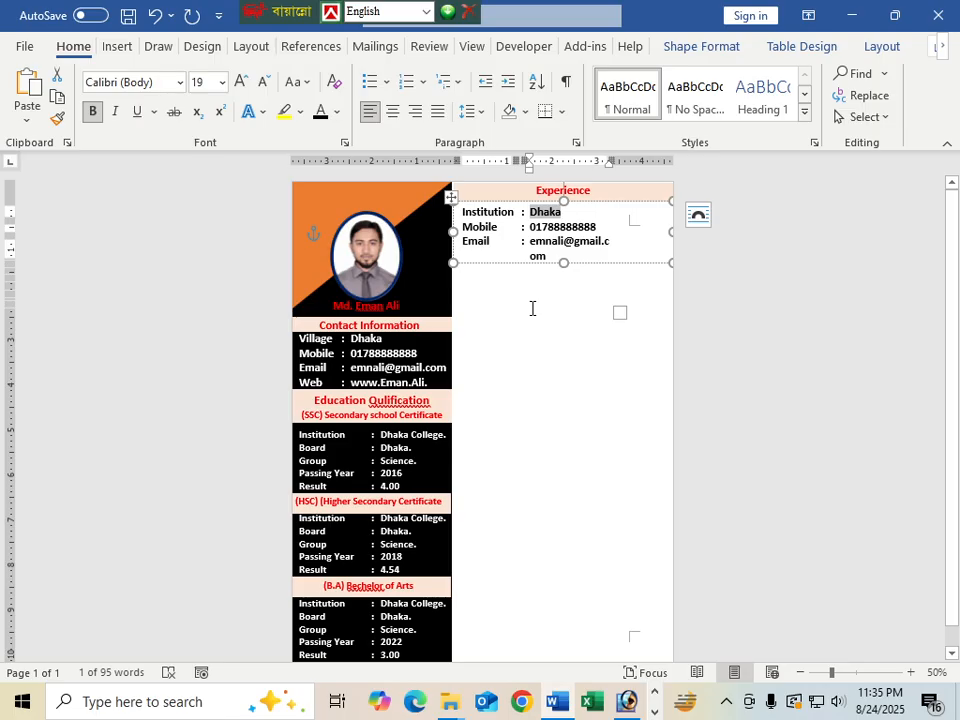
type("B")
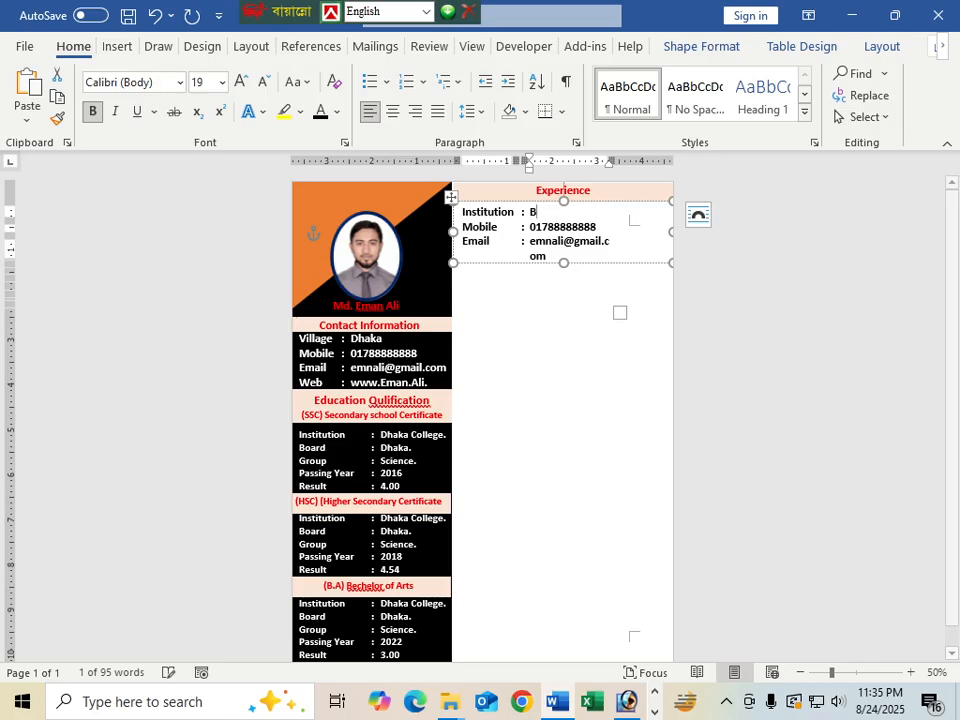
type("ella It")
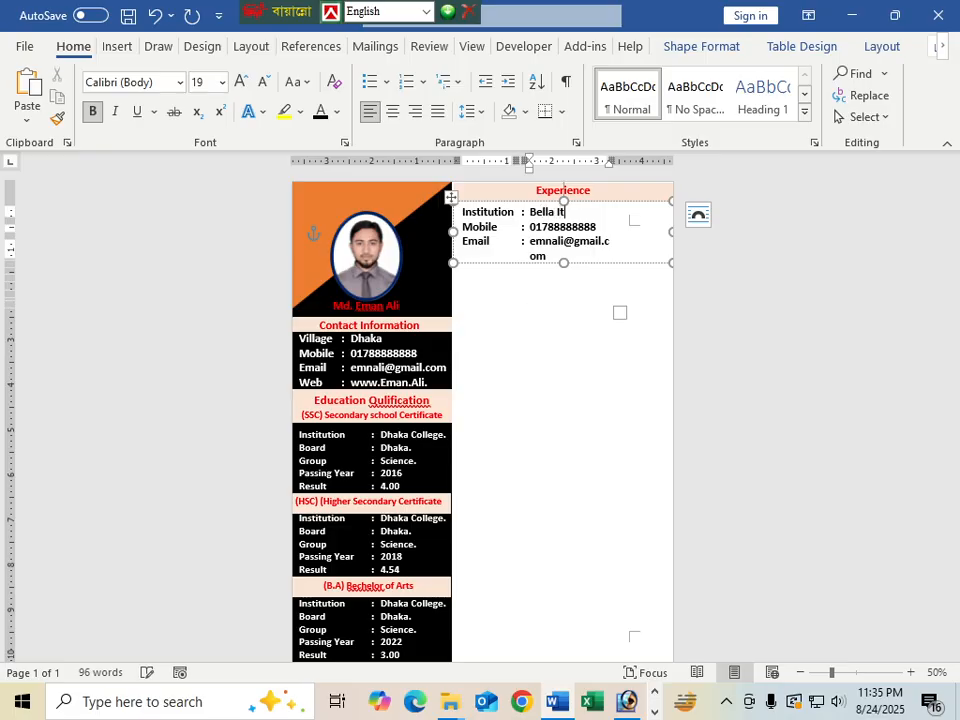
key("Tab")
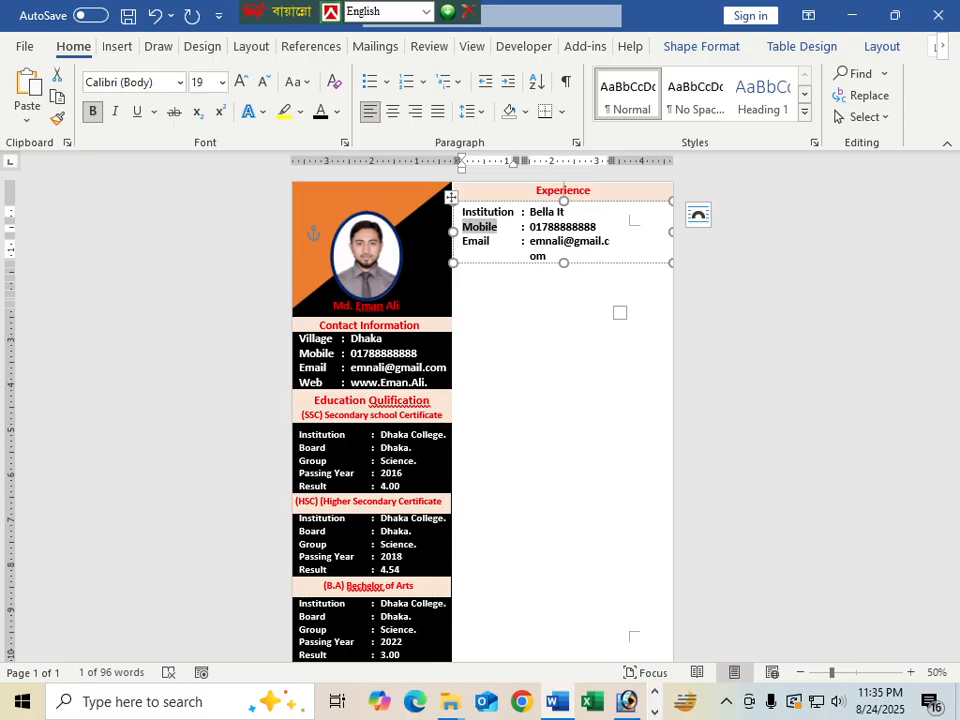
type("Lo")
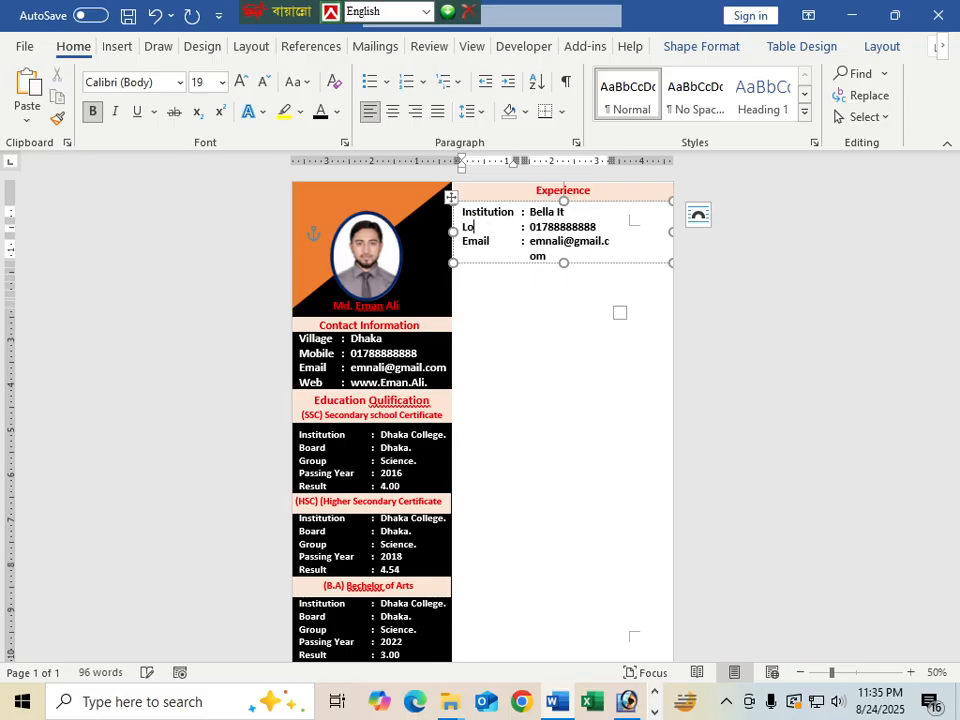
type("cation")
key("Tab")
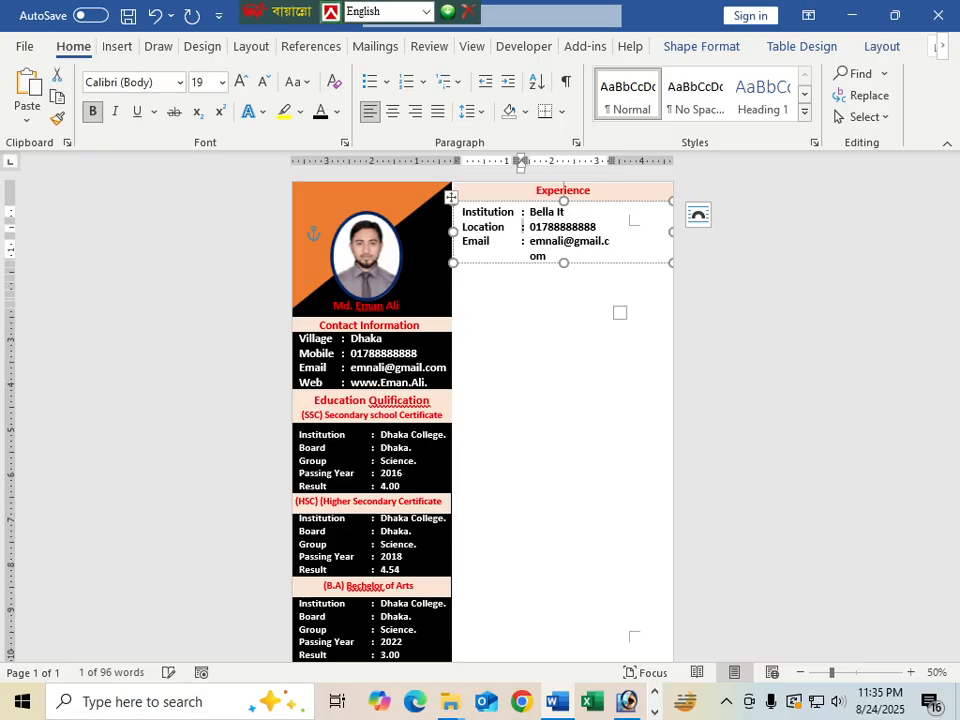
type("dh")
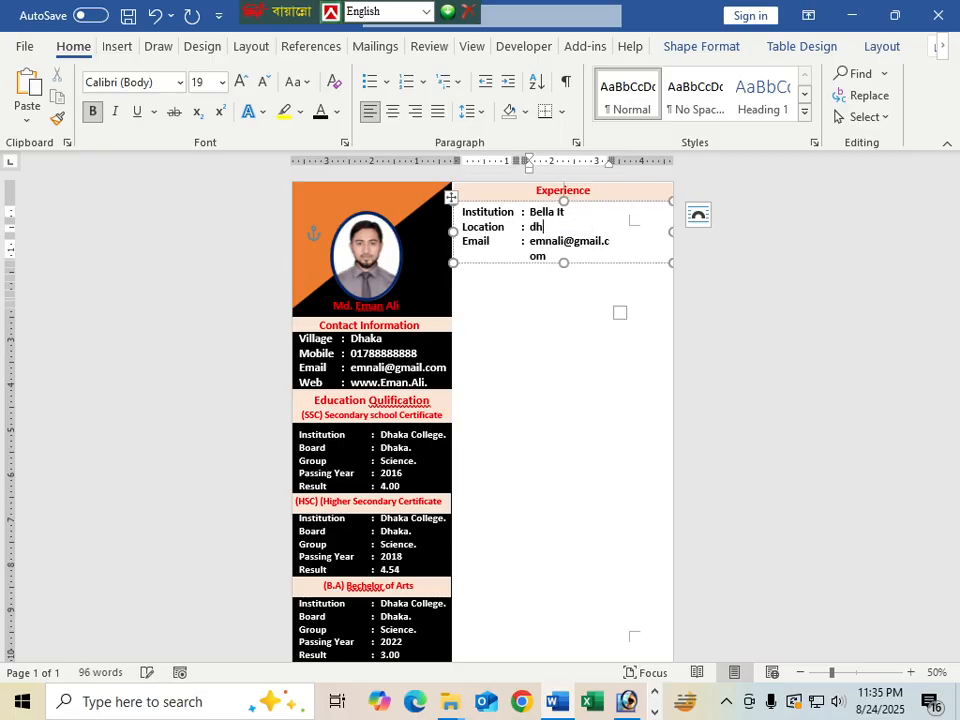
key("BackSpace")
key("BackSpace")
type("Dhaka.")
Add a Duration row reading '01 January 2017 to Till Now.' and widen the column to fit one line
key("Tab")
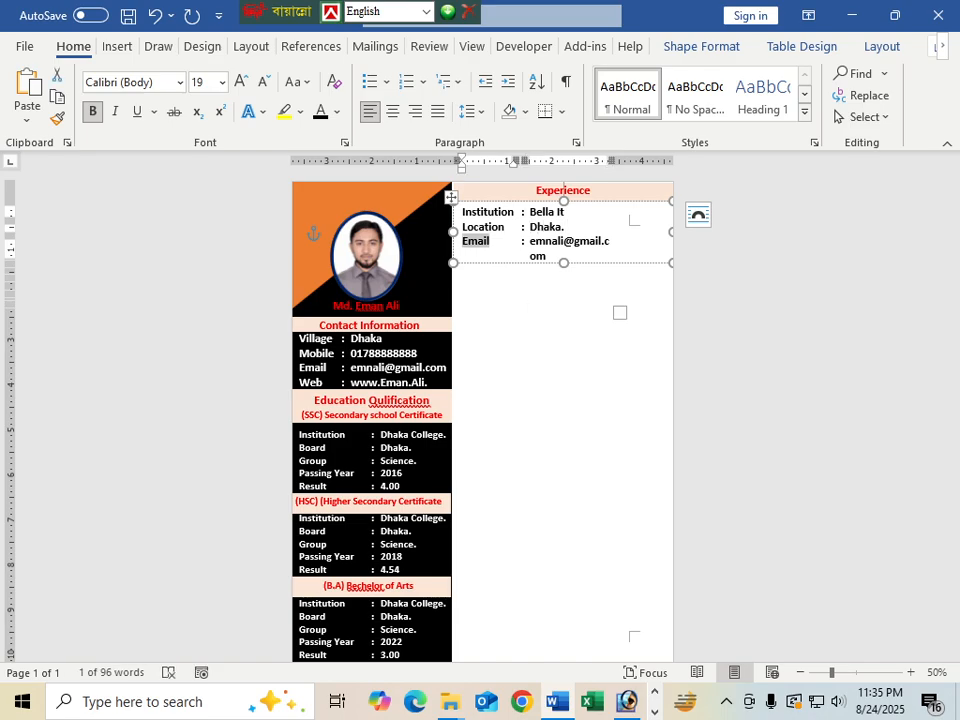
key("BackSpace")
type("D")
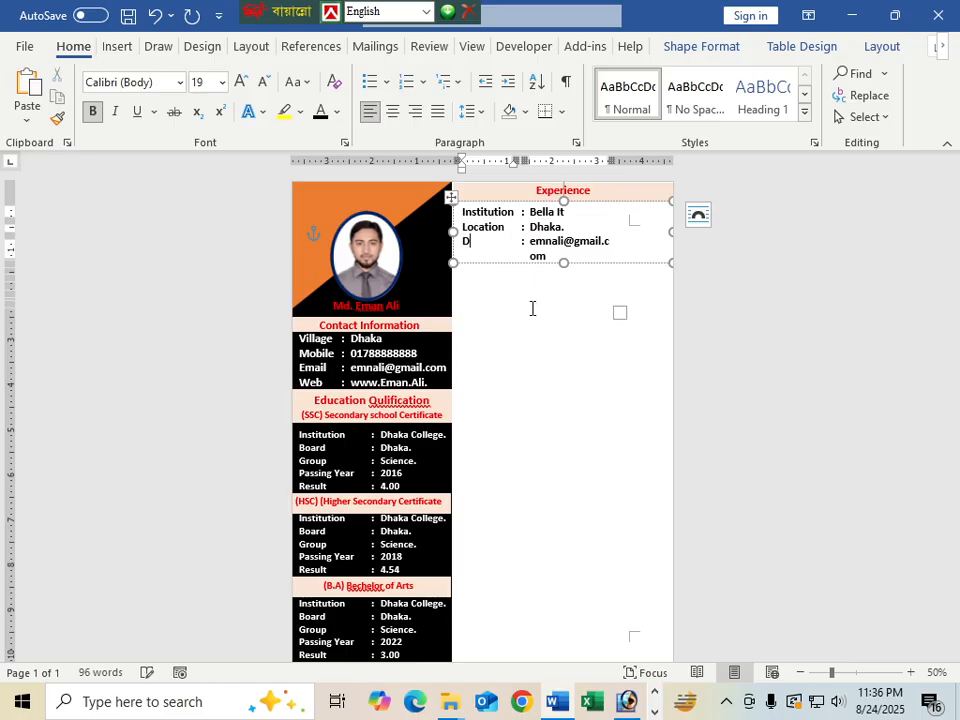
type("uration")
key("Tab")
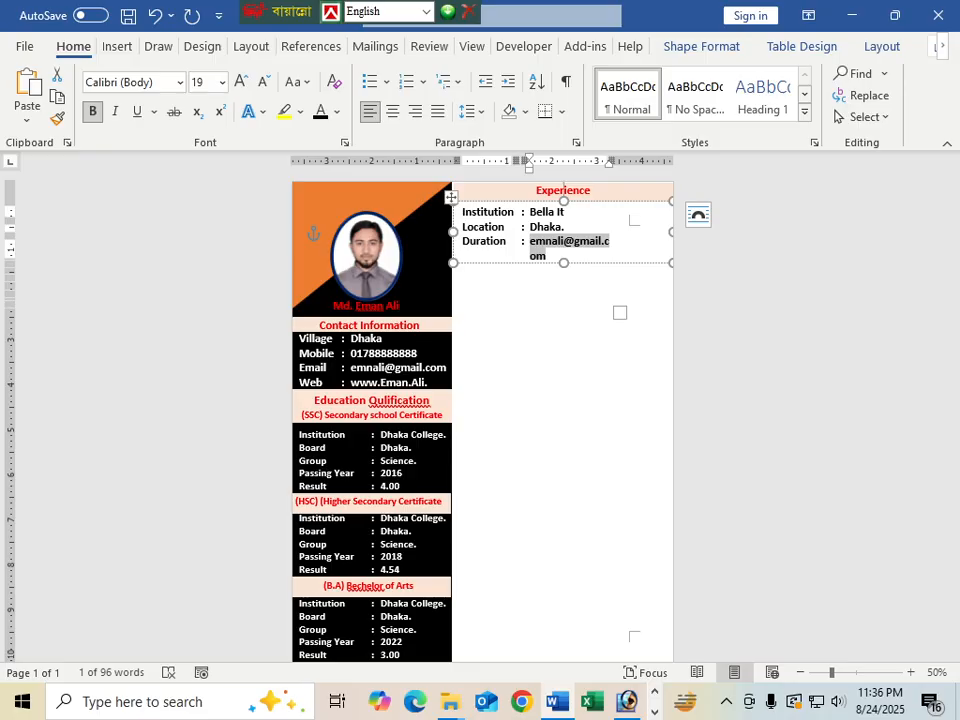
type("2017")
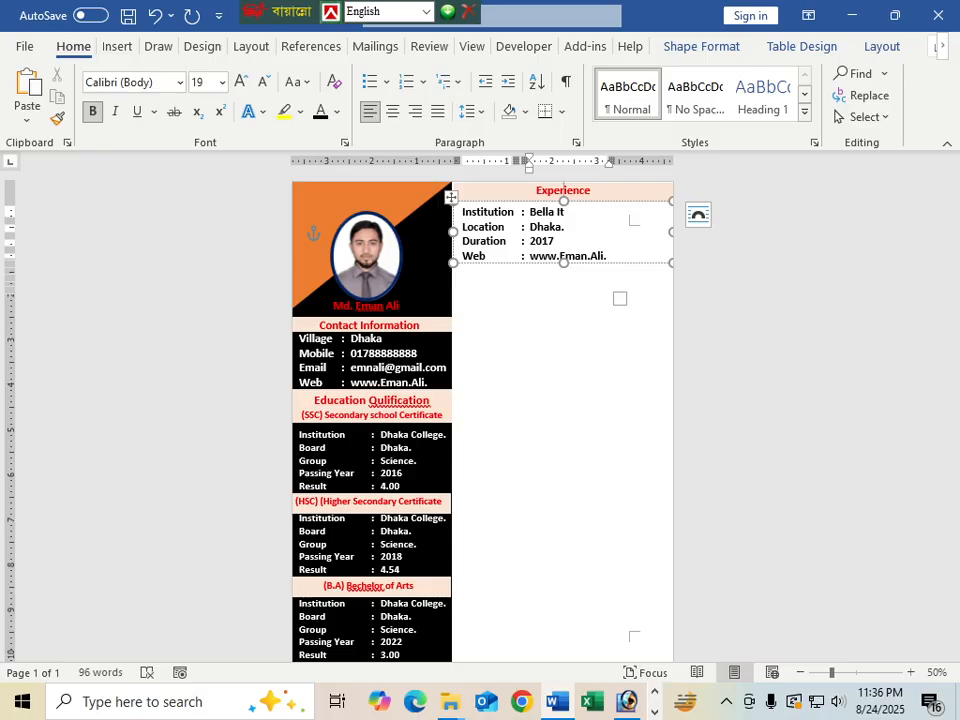
key("BackSpace")
key("BackSpace")
key("BackSpace")
key("BackSpace")
type("1")
key("BackSpace")
type("01 Janu")
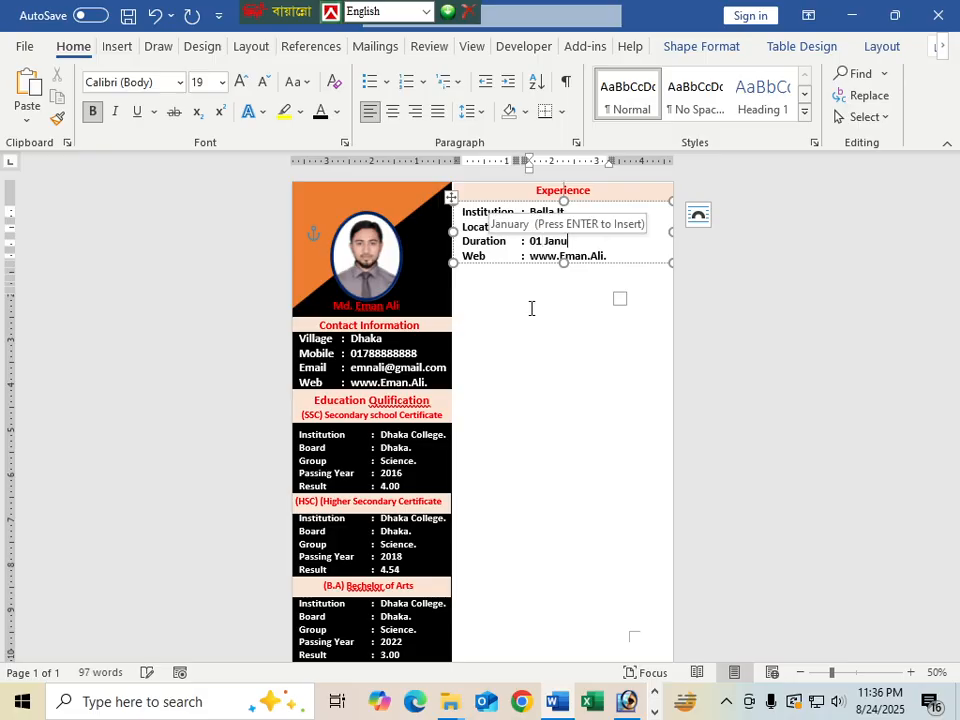
key("Return")
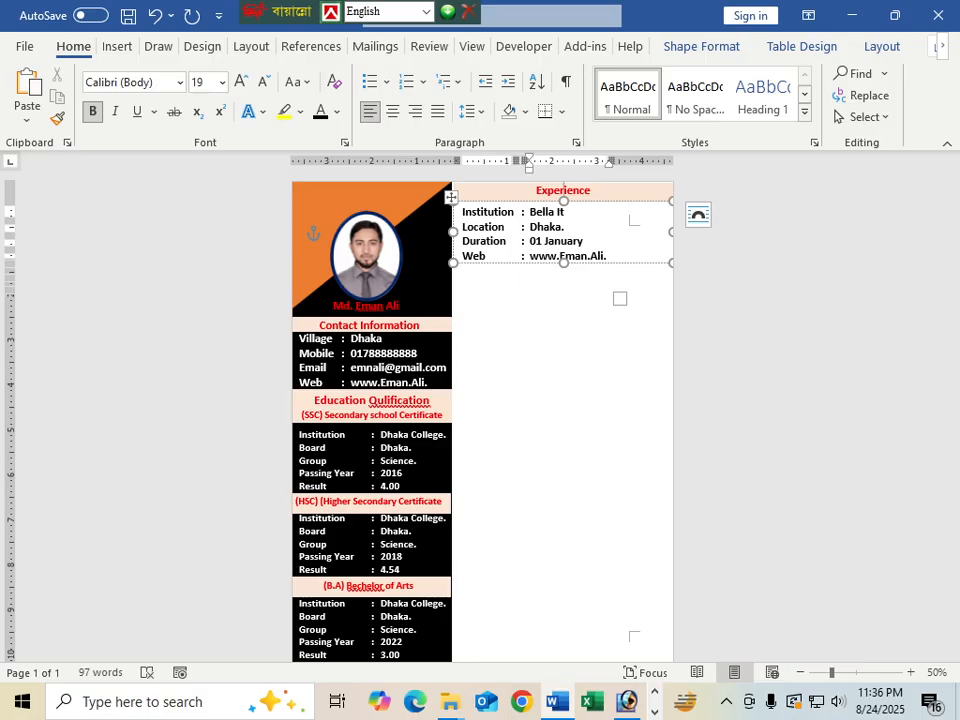
type("2017")
key("shift+Return")
type("to")
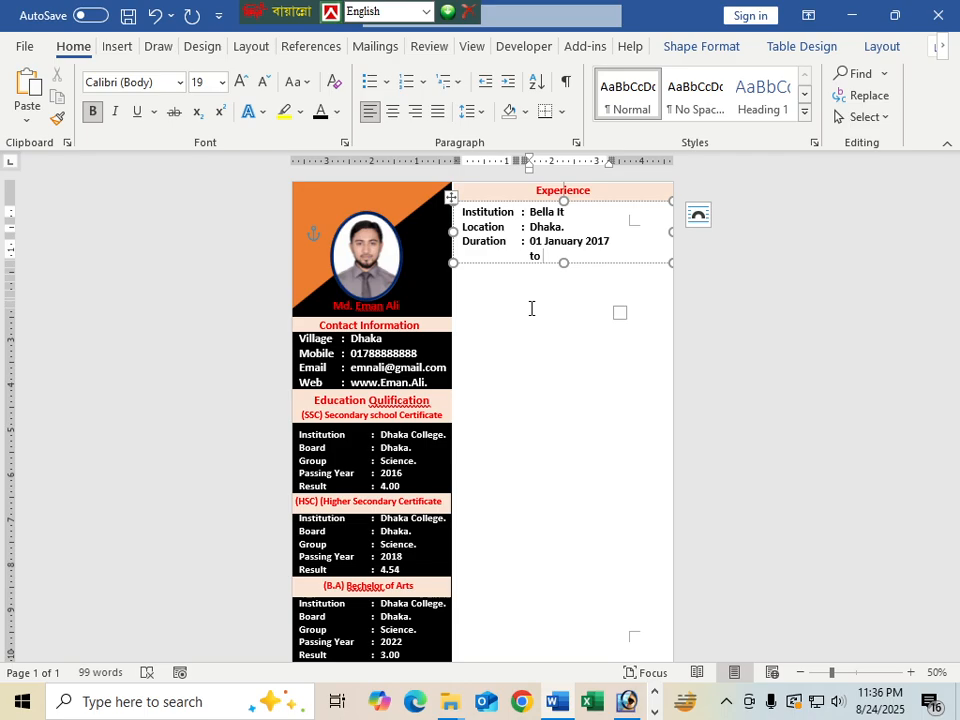
type(" Till Now.")
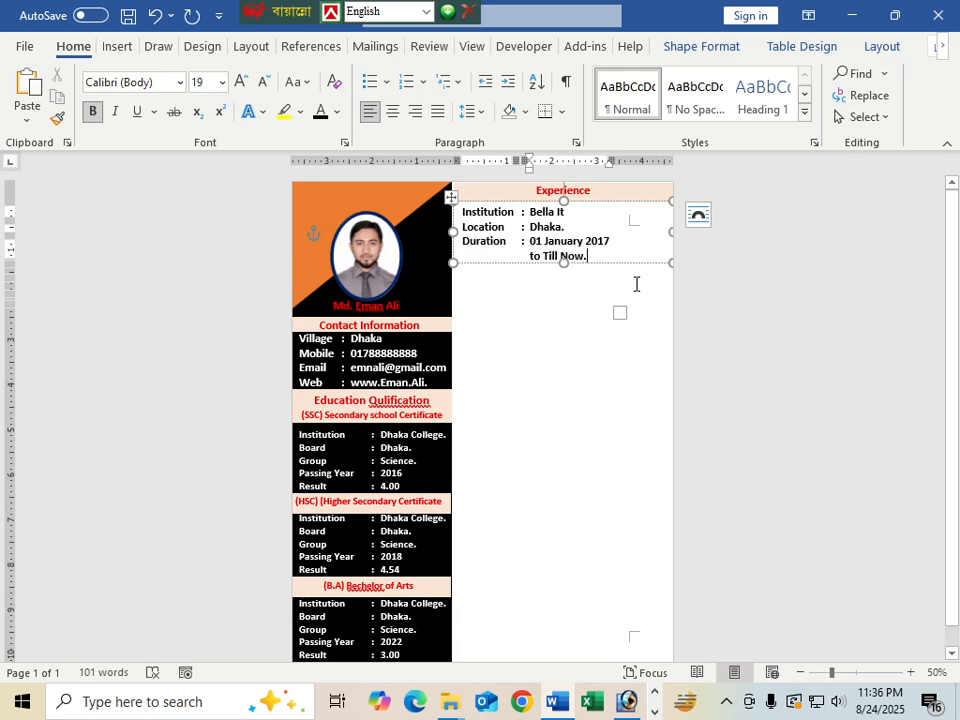
left_click(636, 242)
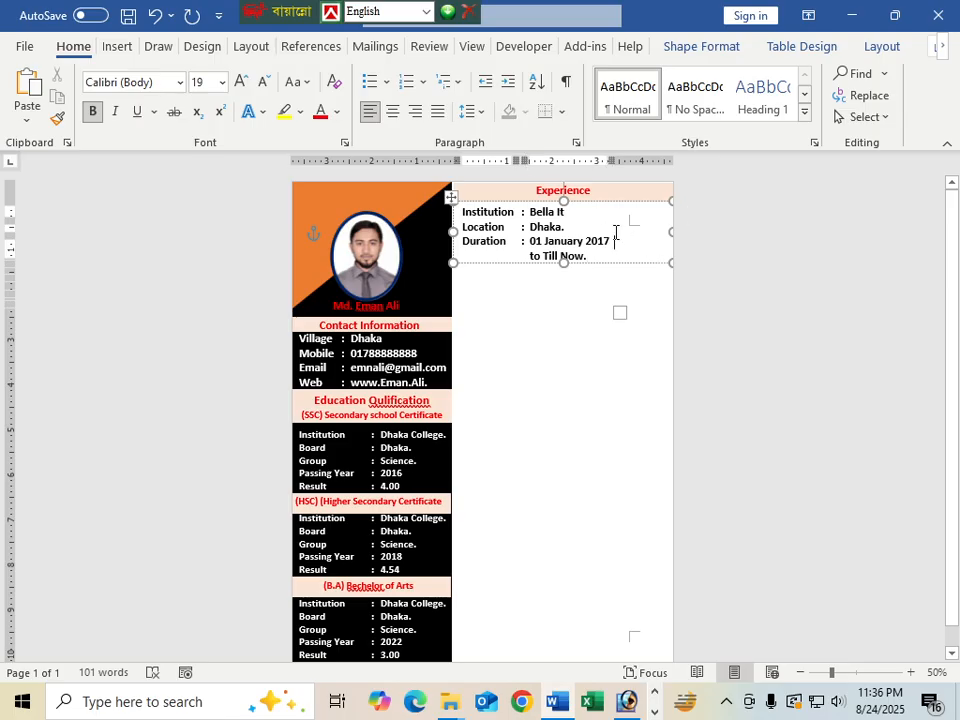
left_click_drag(625, 230, 673, 229)
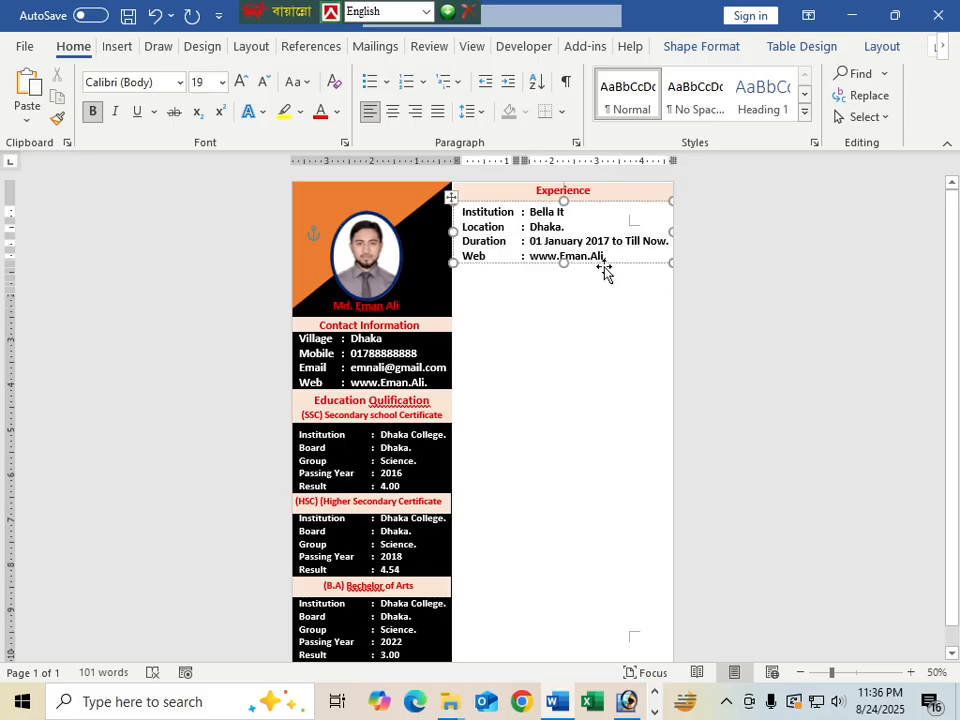
Enlarge the Experience box and move the Location, Duration and Web rows down one row
left_click_drag(564, 264, 566, 283)
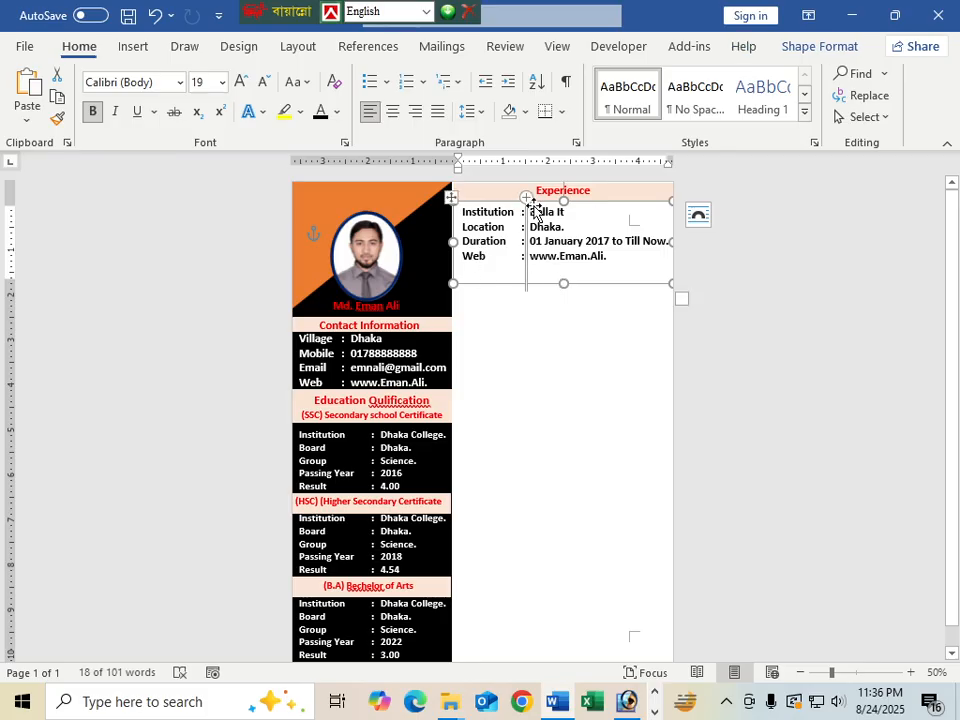
left_click_drag(485, 217, 503, 231)
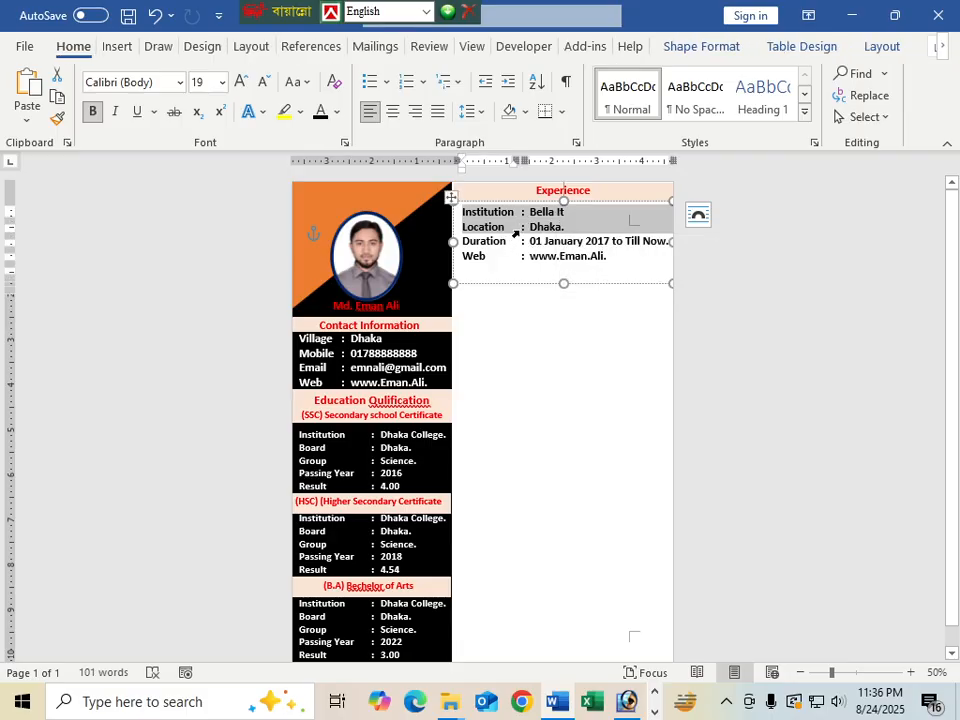
left_click(518, 230)
left_click_drag(484, 228, 565, 259)
key("ctrl+c")
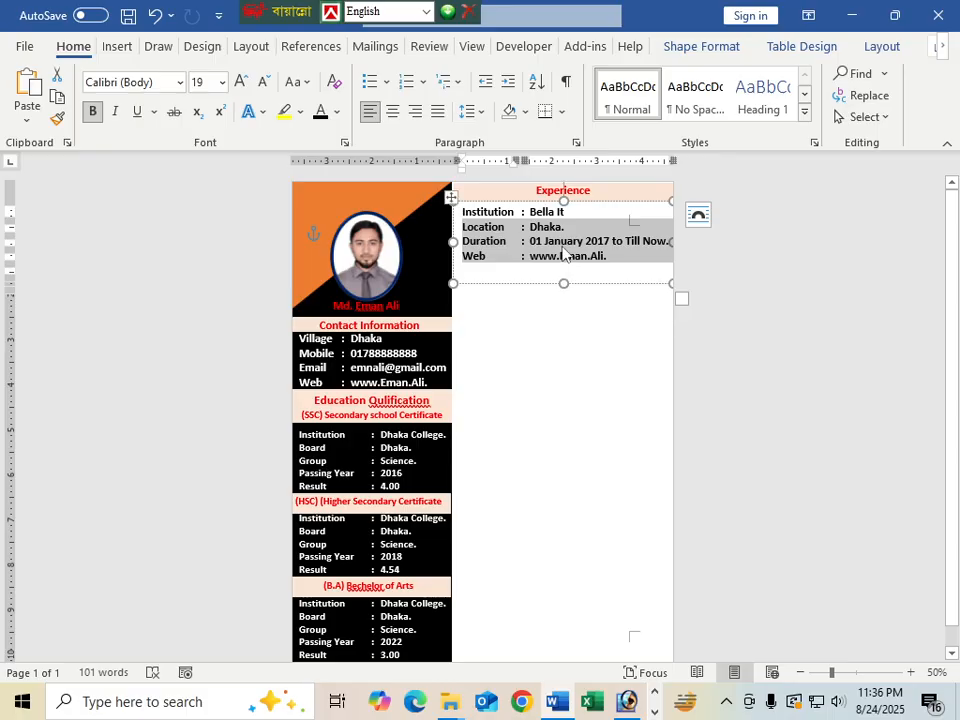
key("BackSpace")
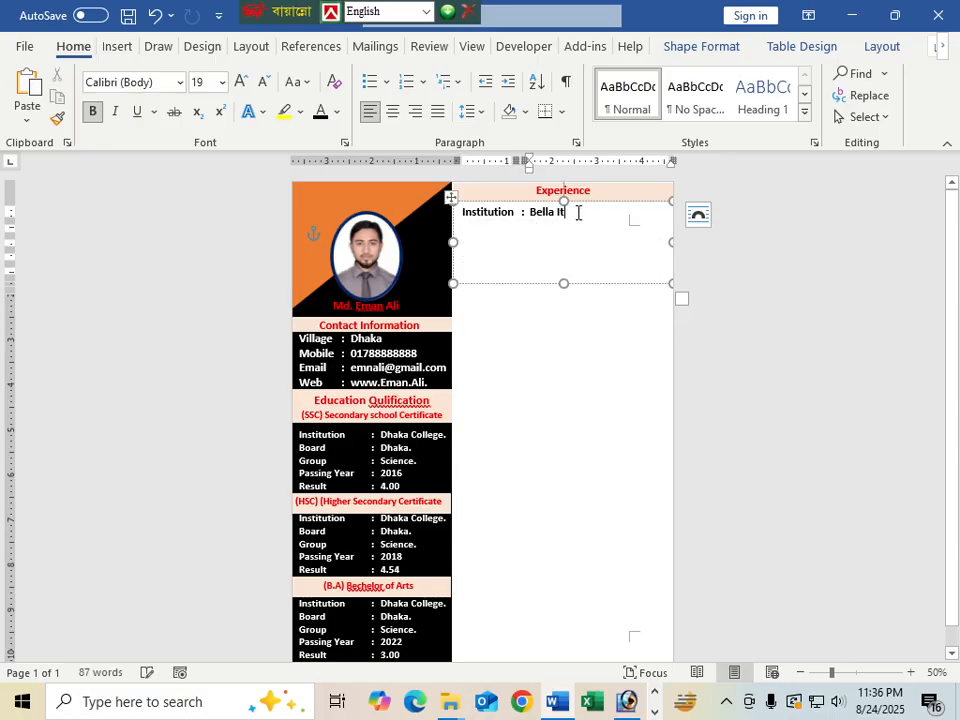
key("Tab")
key("Tab")
key("Tab")
key("ctrl+v")
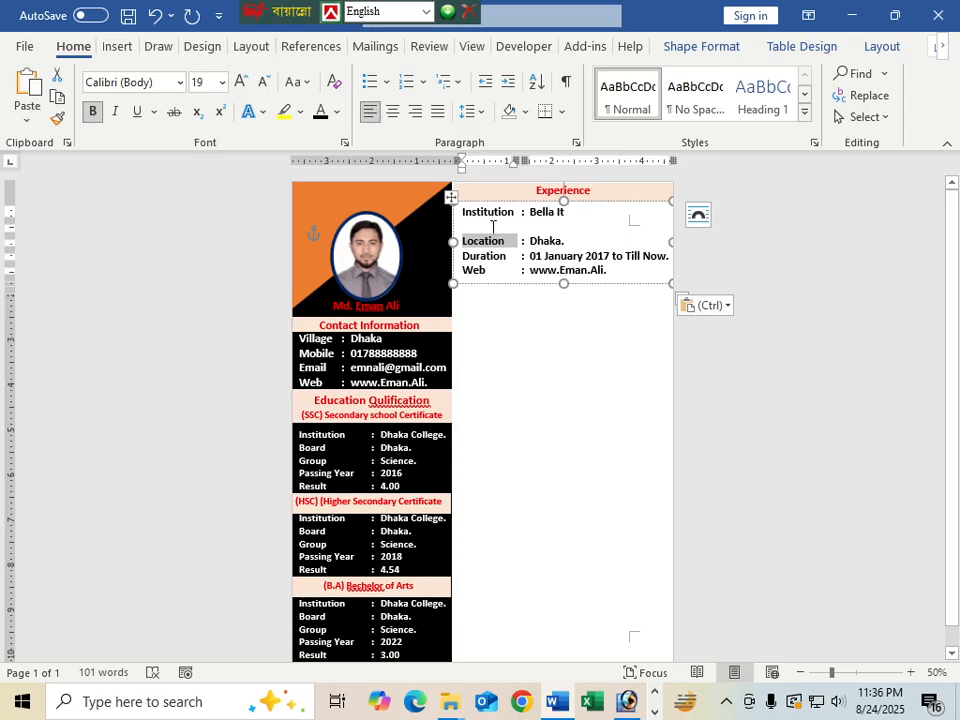
Add a Position row reading ': Maneger.' below Institution
left_click(492, 227)
type("Po")
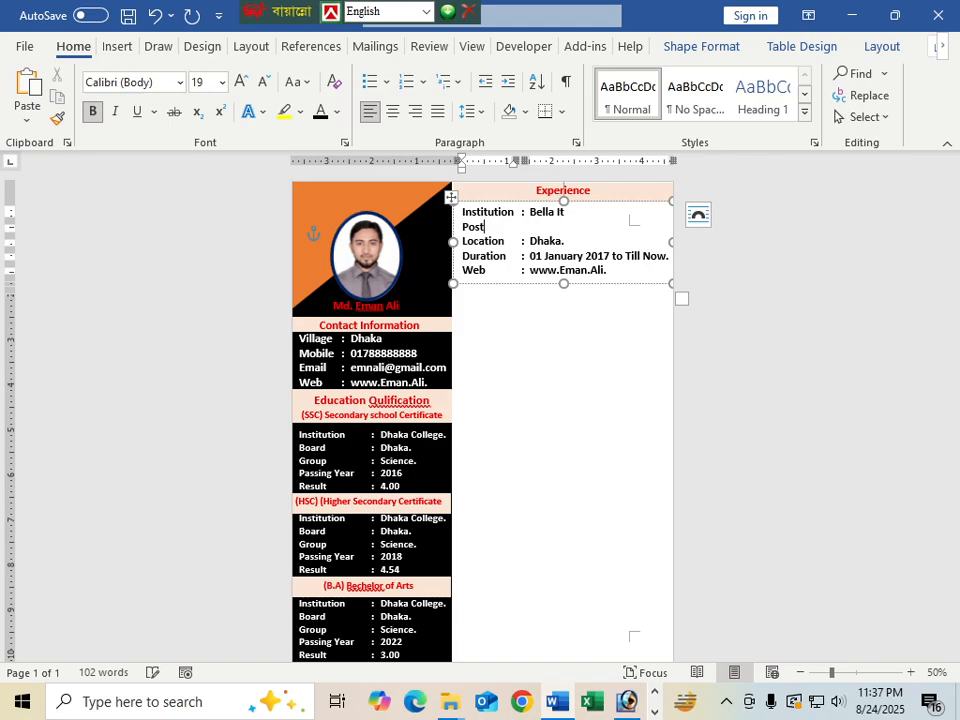
type("sition")
key("Tab")
type(": ")
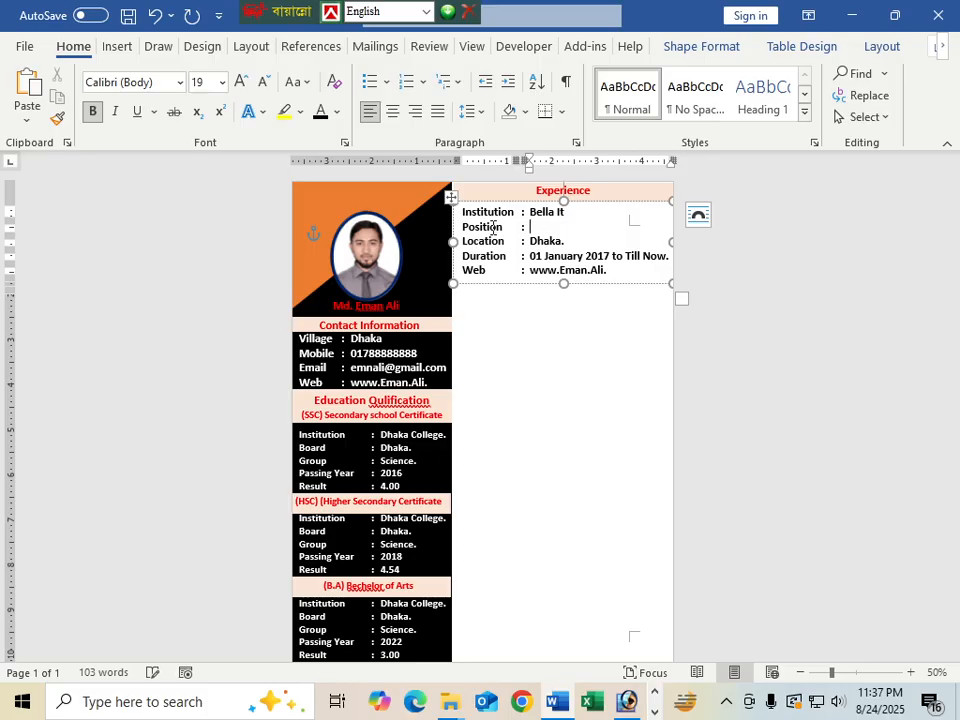
type("Maneger.")
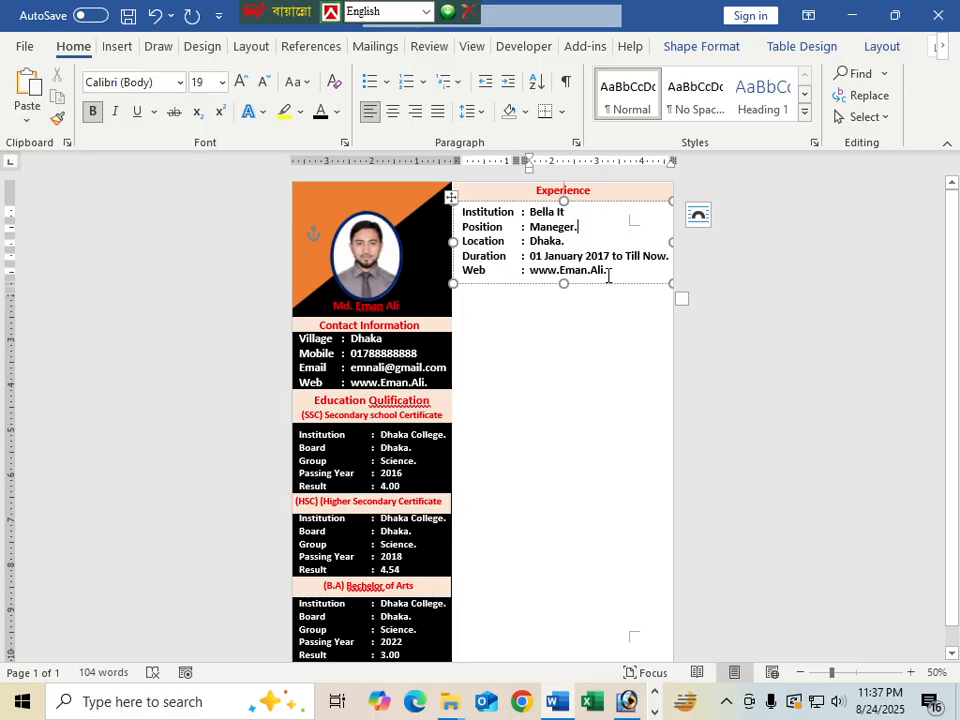
Delete the entire Web row and shrink the Experience box to fit four lines
left_click_drag(613, 273, 475, 280)
key("BackSpace")
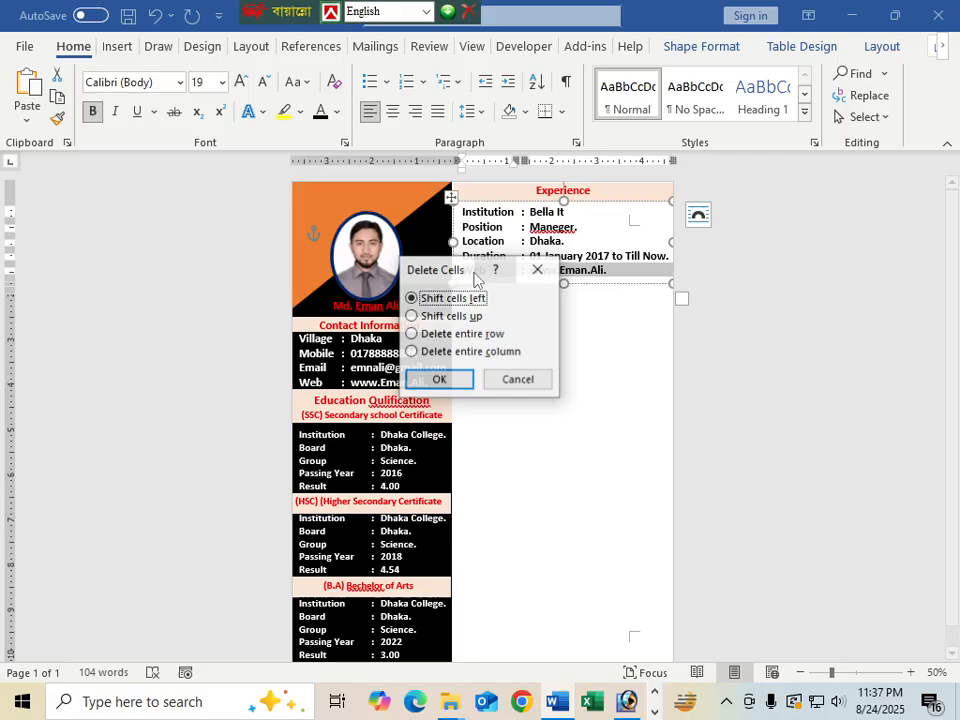
key("Return")
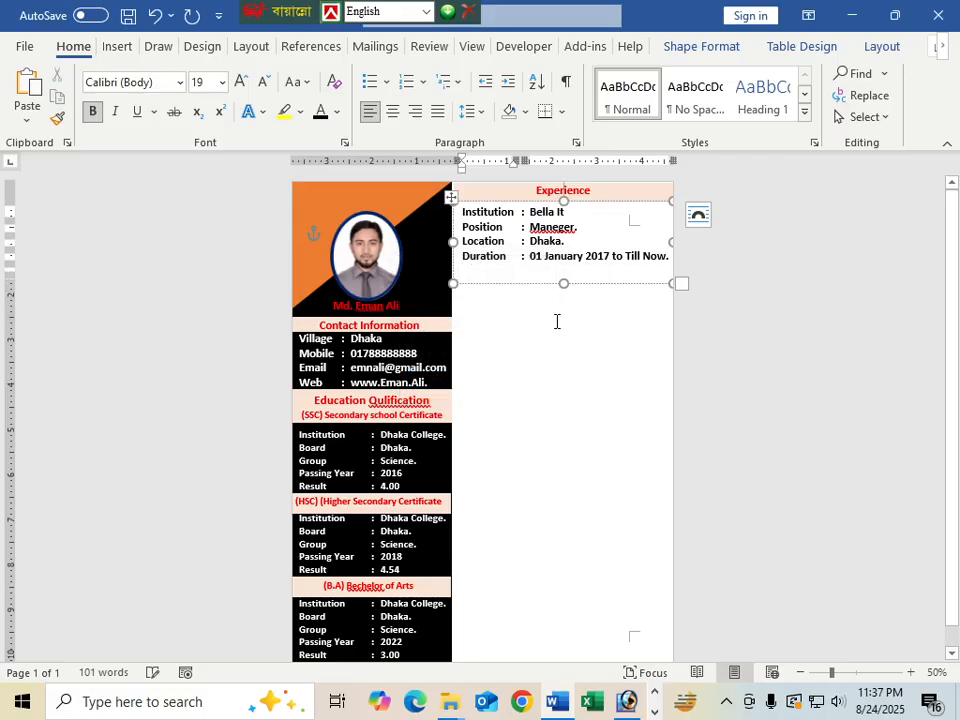
left_click_drag(565, 284, 563, 271)
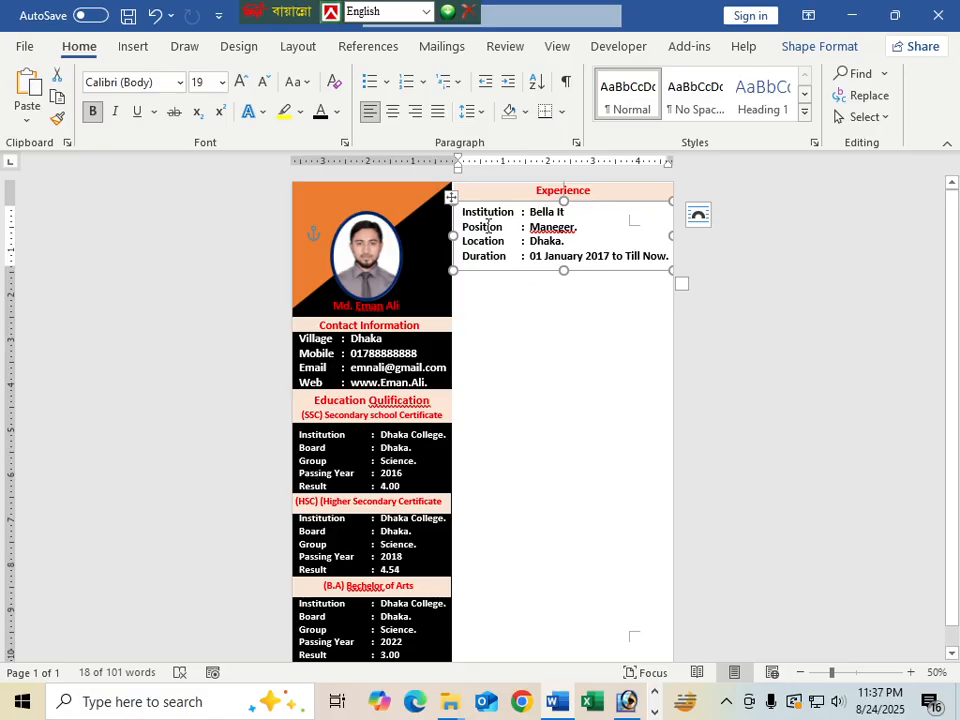
Copy the Experience heading bar below the Duration line and retitle it 'Personal Information'
left_click(548, 200)
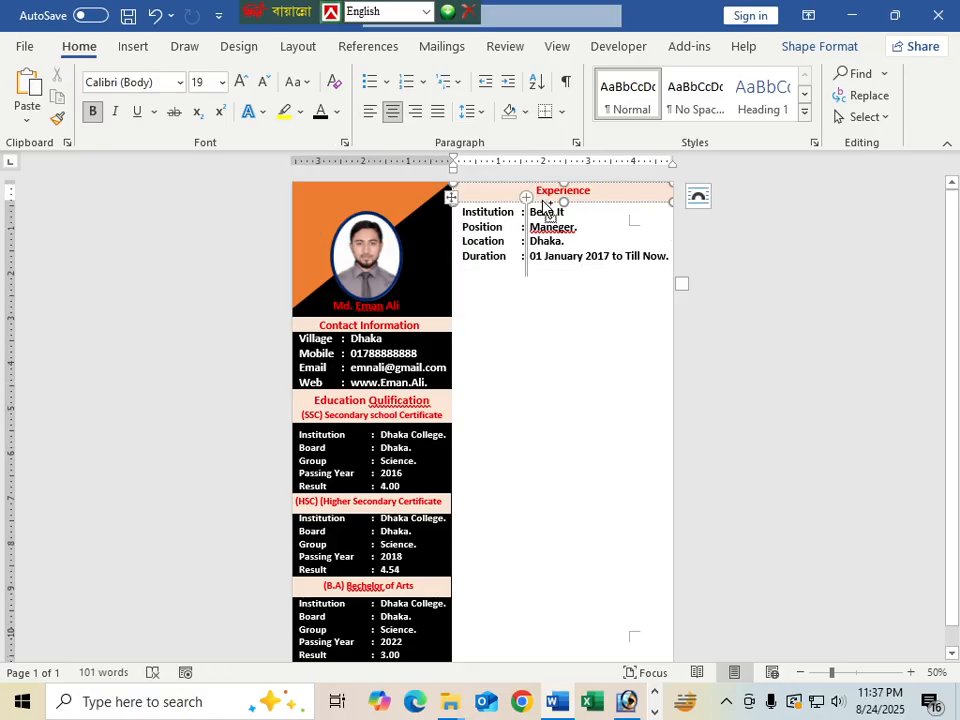
left_click_drag(543, 205, 540, 281)
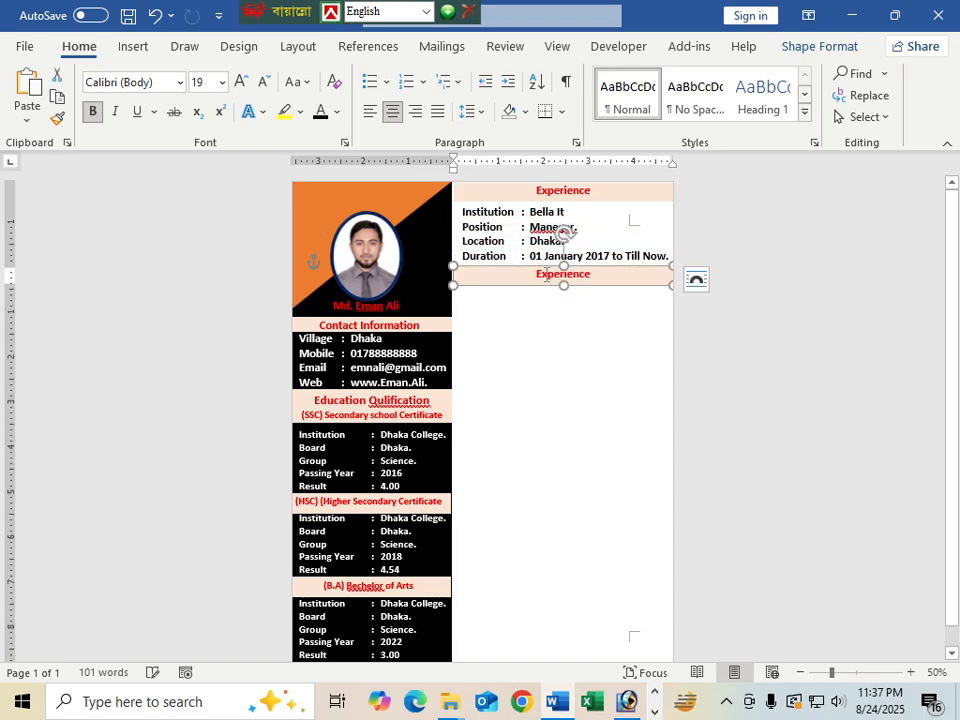
left_click(586, 341)
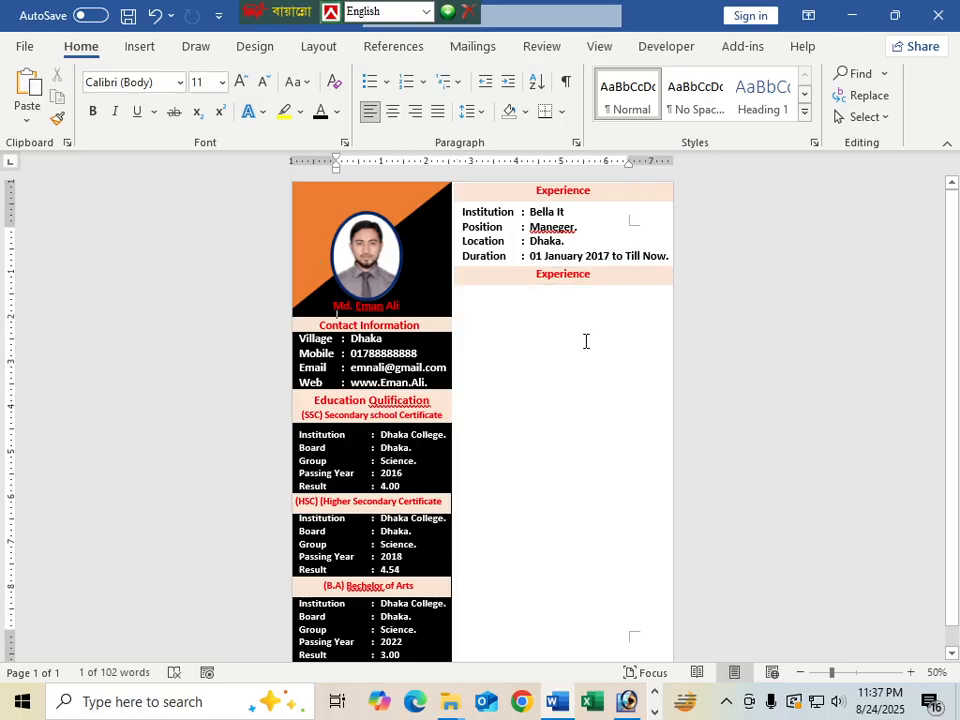
left_click(567, 275)
double_click(557, 277)
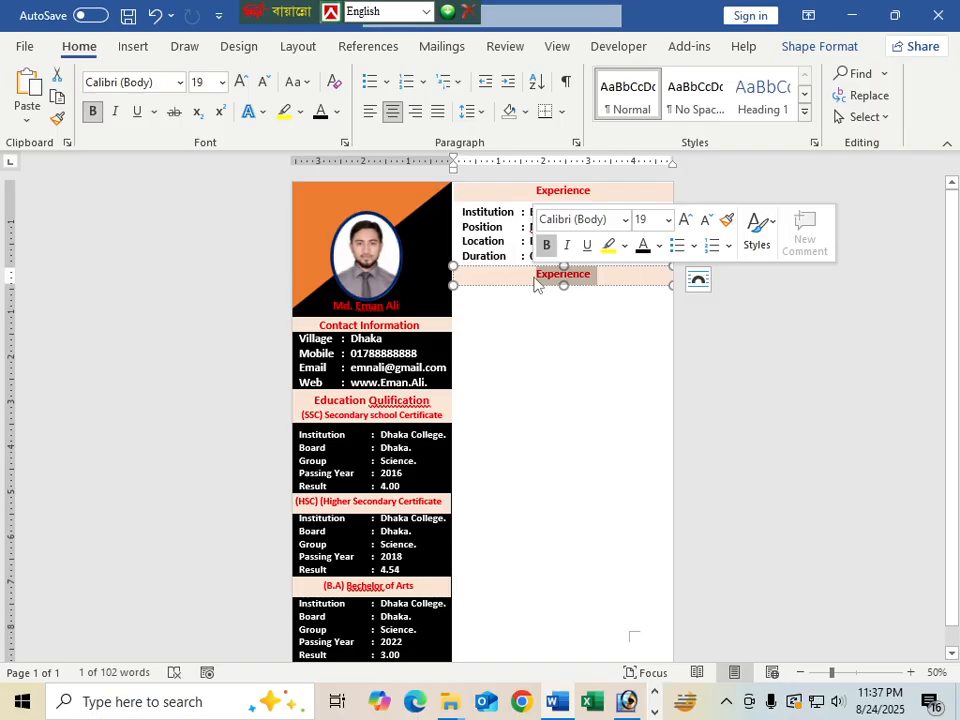
type("Personal ")
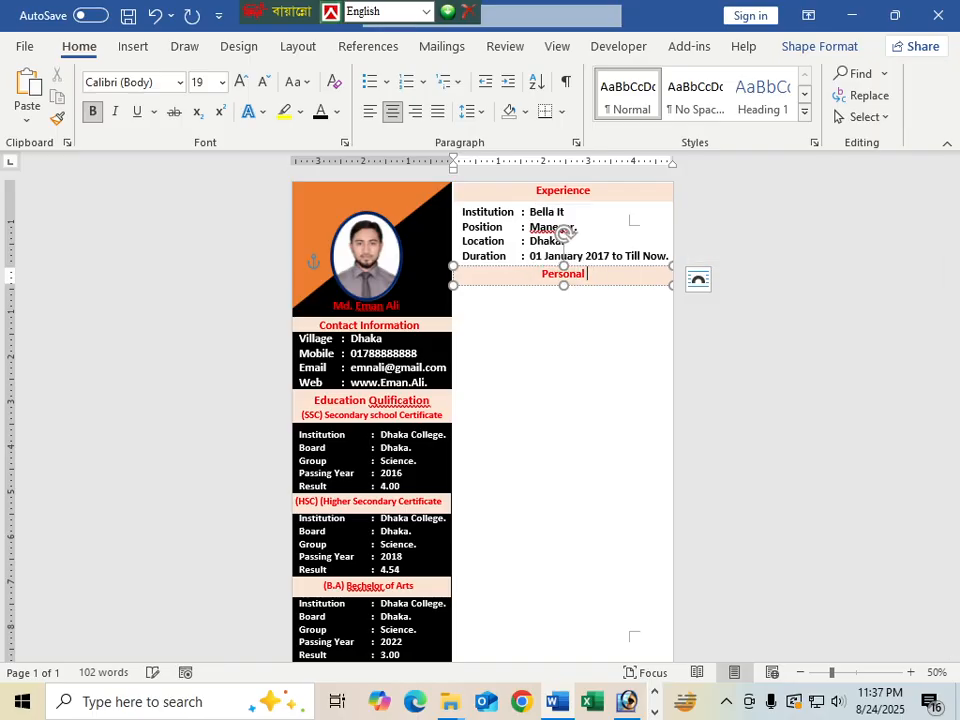
type("Information")
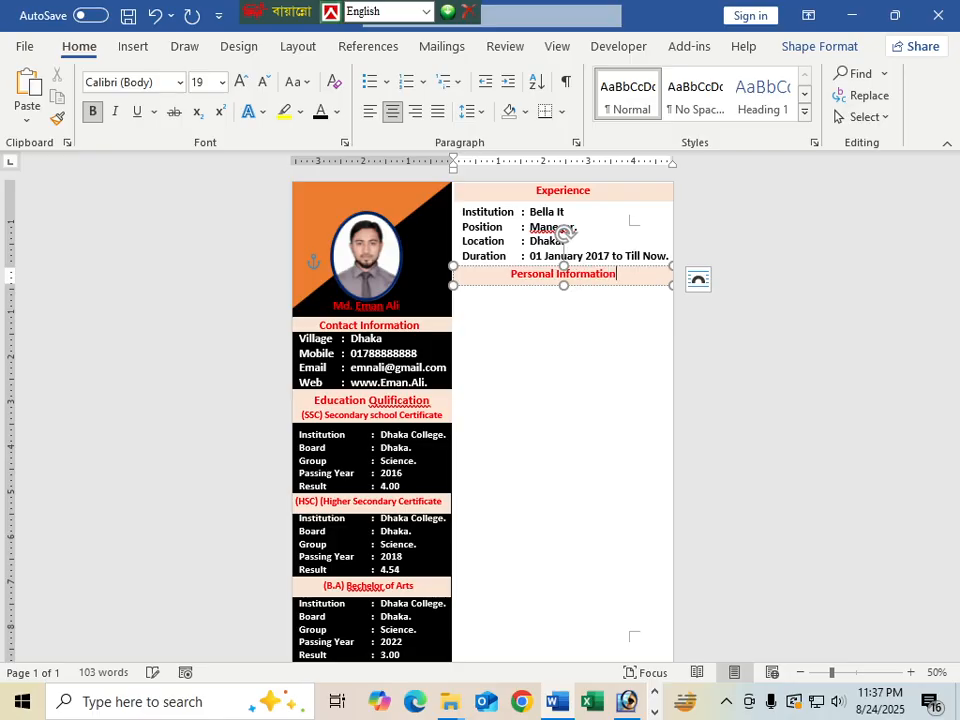
left_click(531, 366)
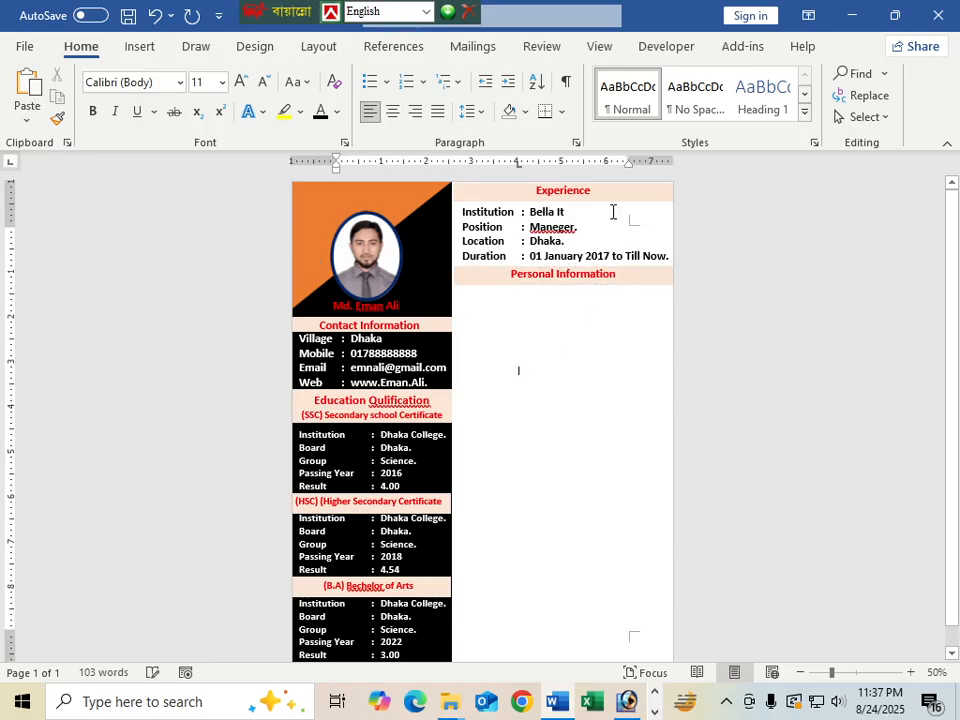
left_click(552, 272)
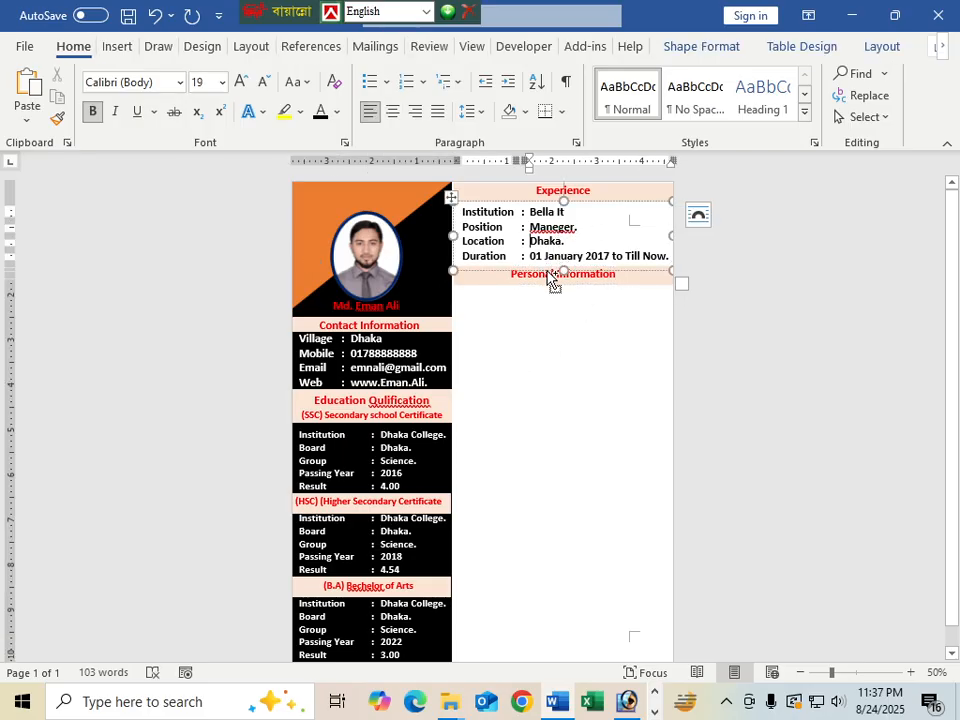
Copy the details box below Personal Information, relabel its first row 'Father Name', and widen the label column
left_click_drag(549, 273, 545, 302)
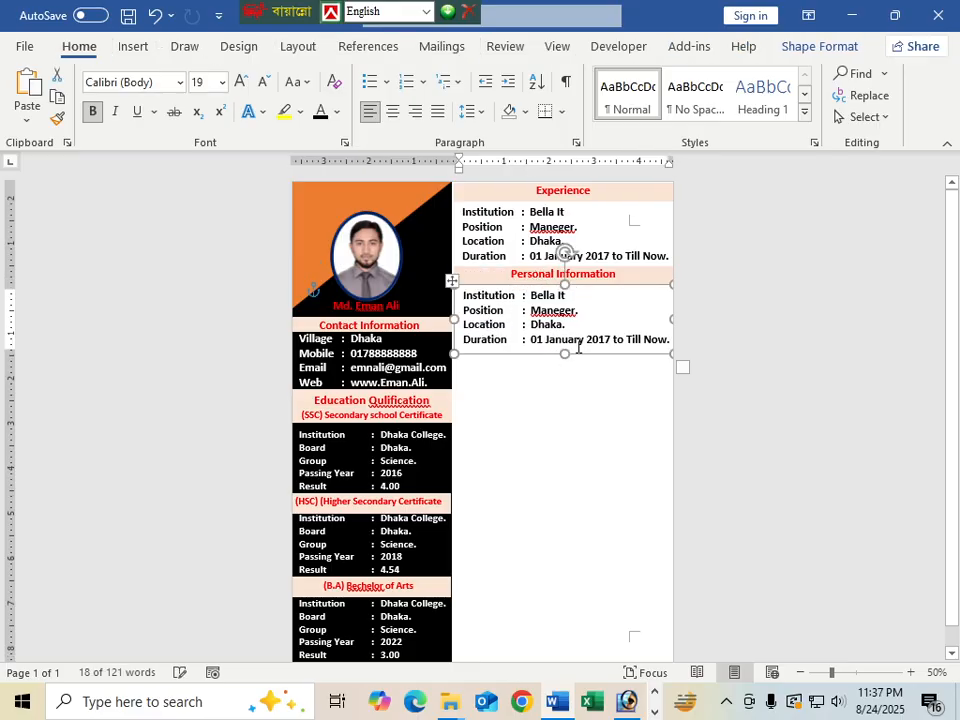
left_click_drag(513, 303, 459, 304)
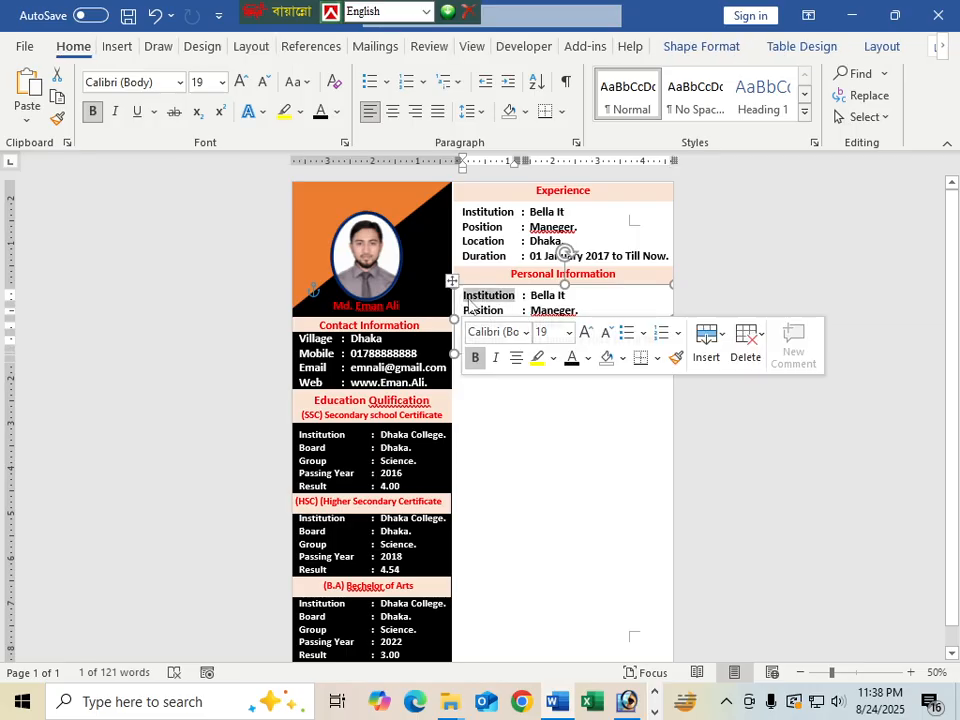
type("F")
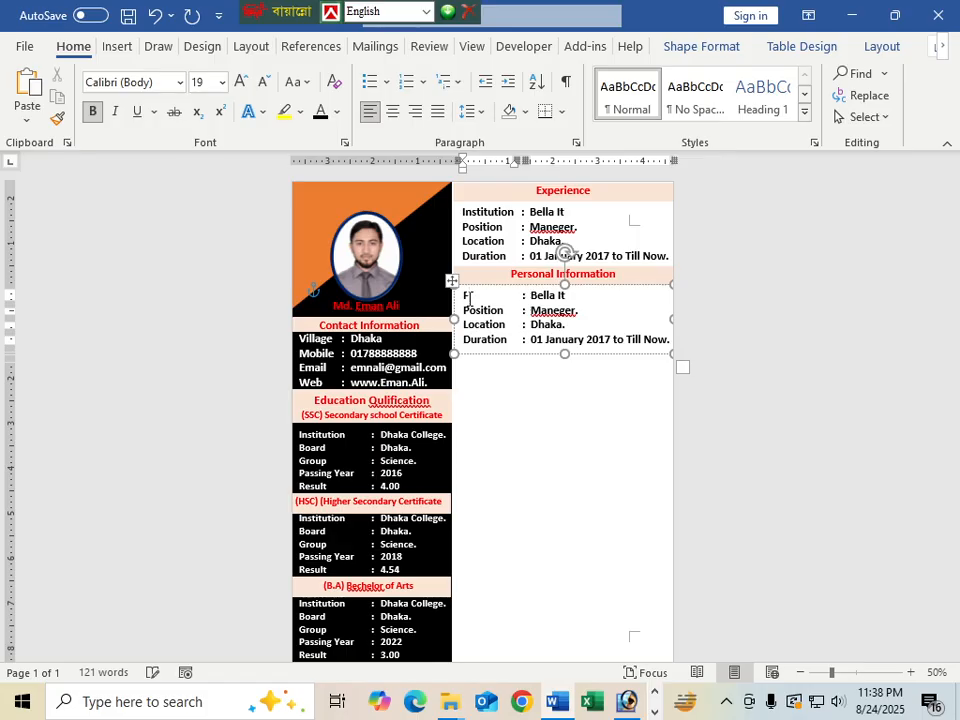
type("ather Name")
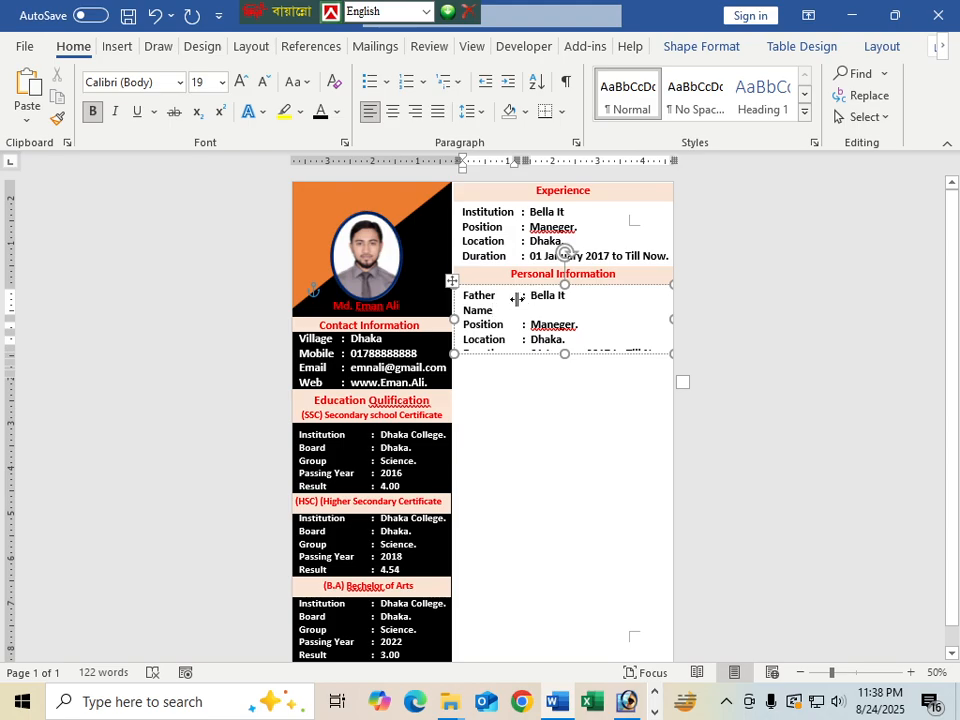
left_click_drag(518, 300, 522, 303)
mouse_move(521, 295)
left_mouse_down()
mouse_move(545, 295)
mouse_move(521, 300)
mouse_move(533, 302)
left_mouse_up()
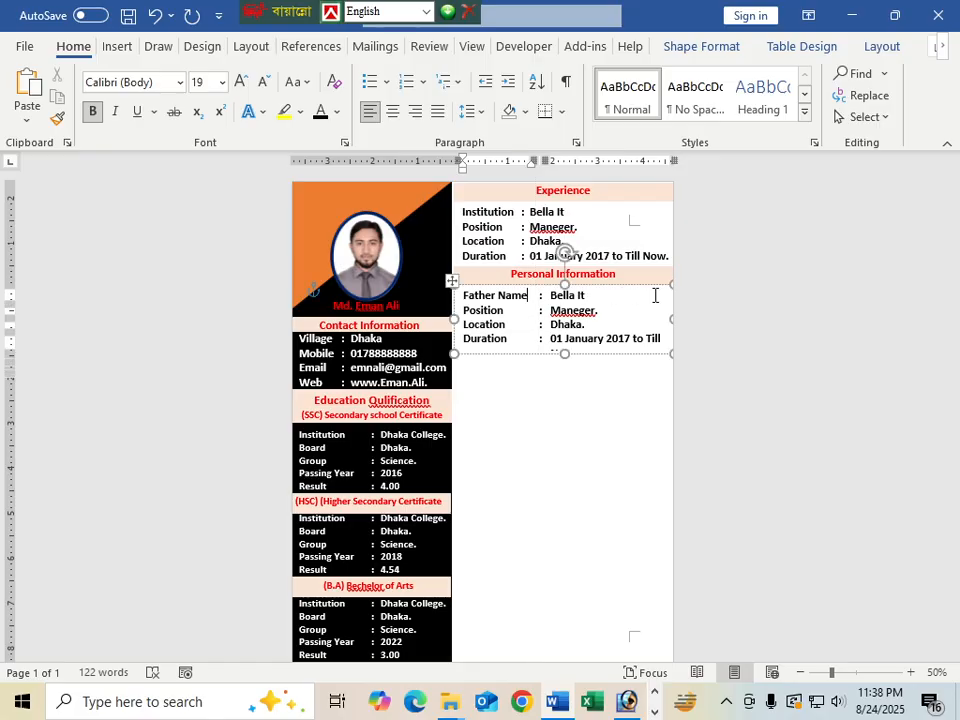
Enter the father's full name and relabel the second row 'Mother Name'
key("Tab")
key("Tab")
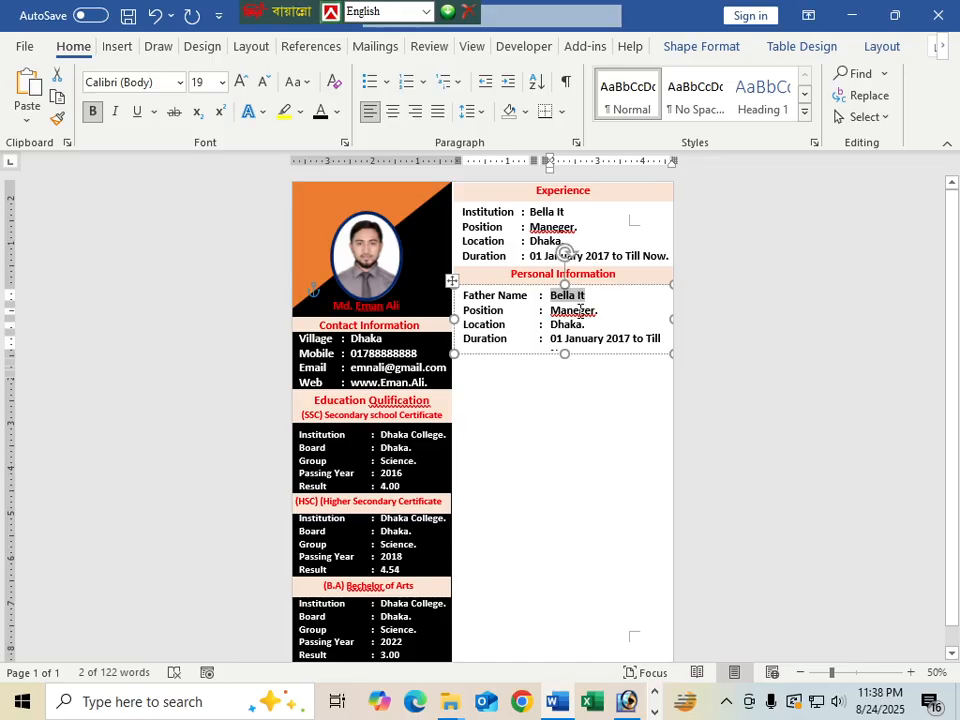
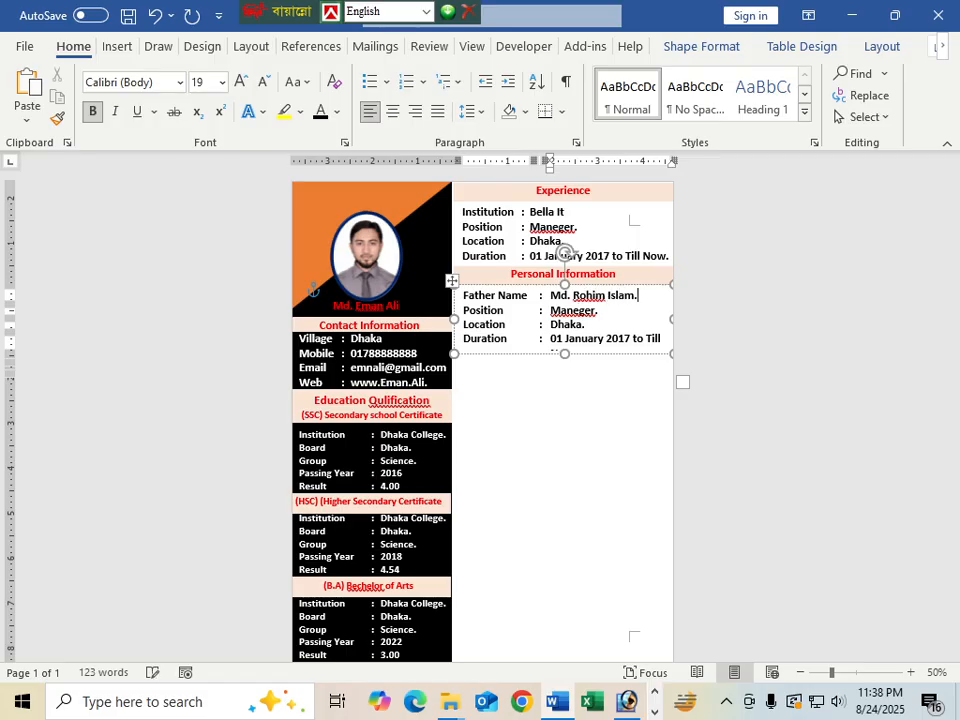
key("Tab")
type("Moth")
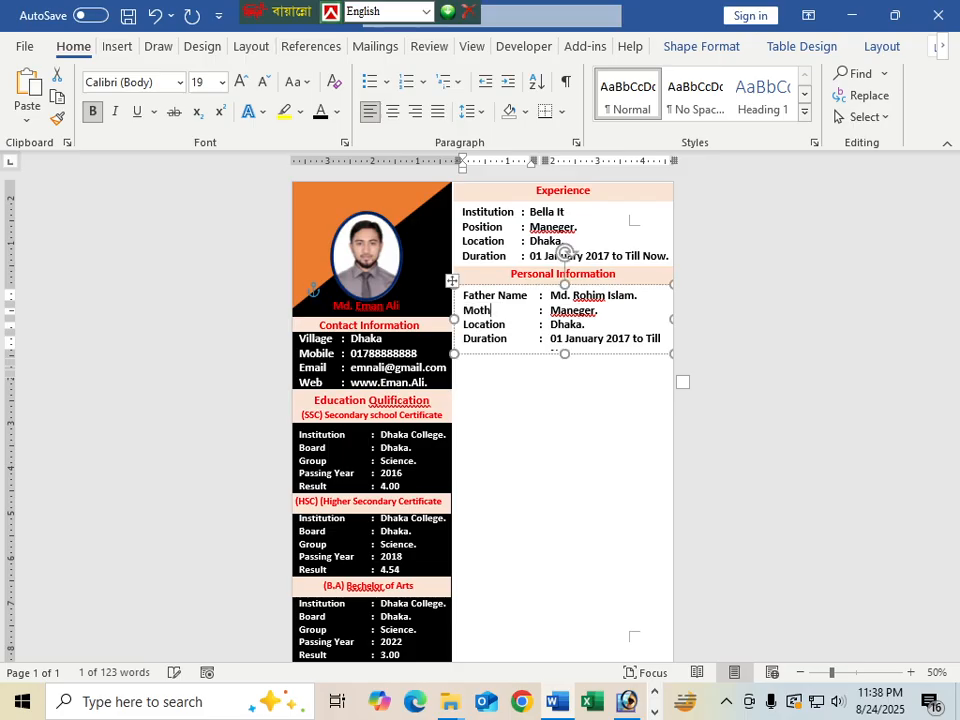
type("er Name")
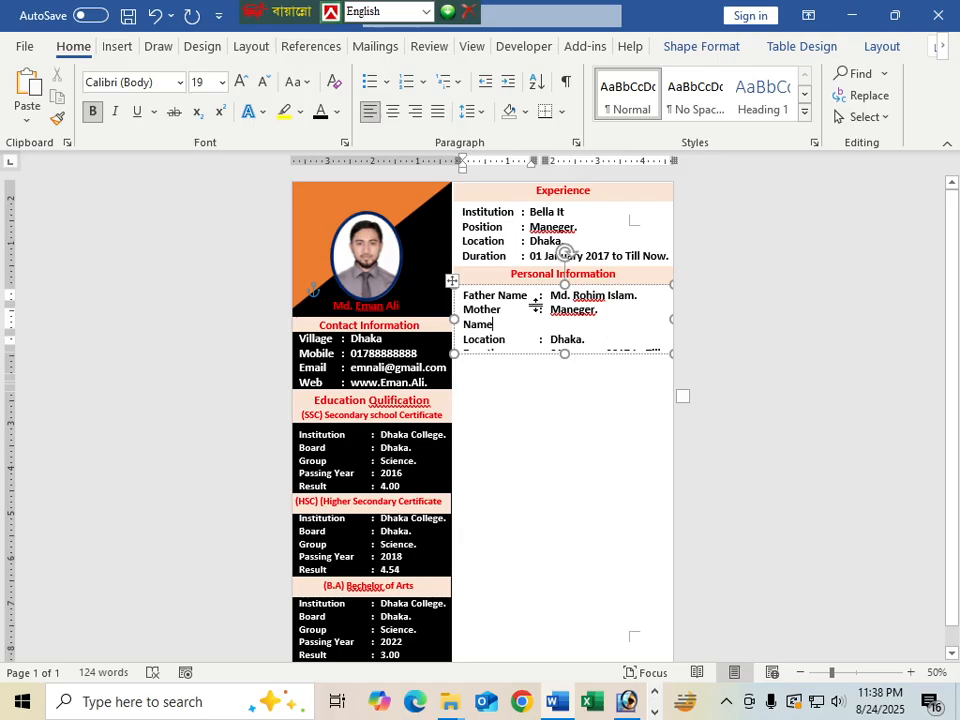
Widen the label column and enter the mother's full name in the Mother Name row
left_click_drag(546, 308, 538, 312)
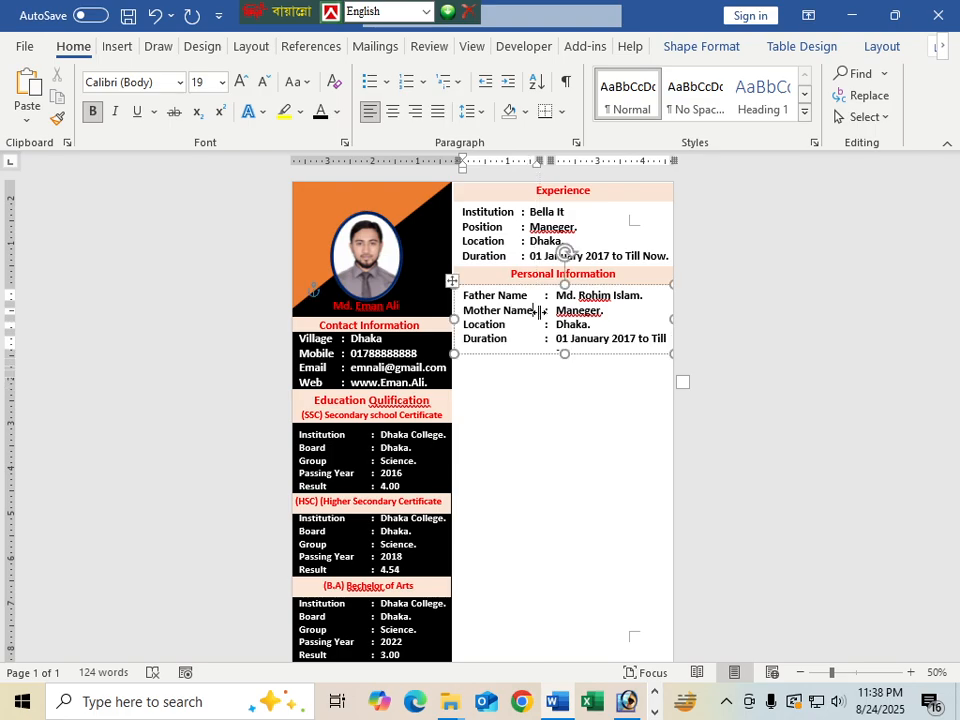
left_click(548, 313)
double_click(600, 311)
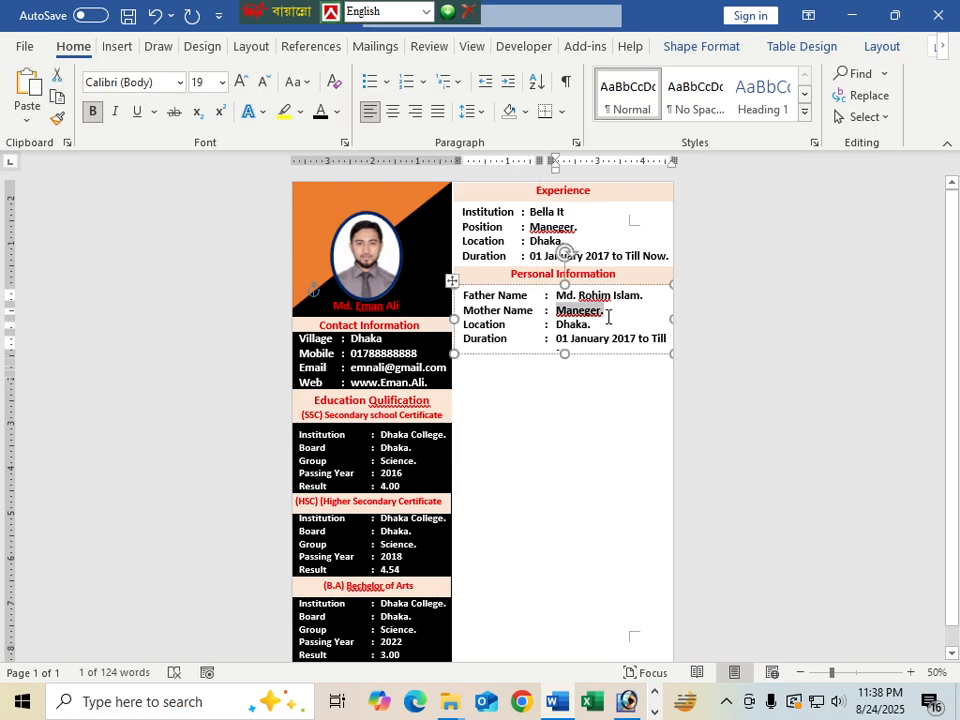
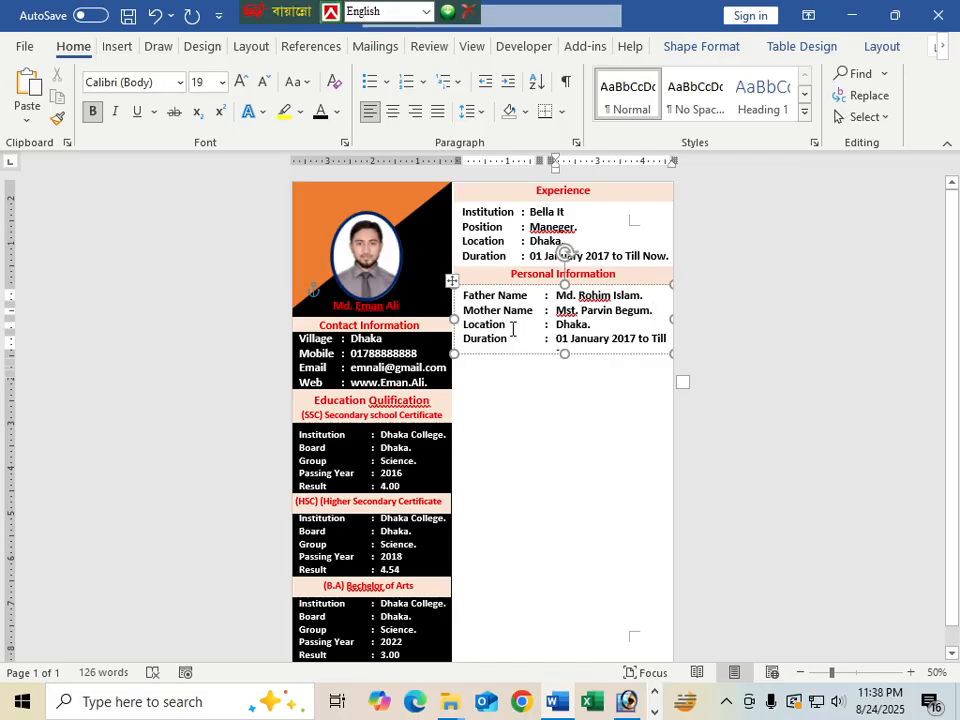
Relabel the Location row 'Date of Birth' with the value 10-10-1999
left_click_drag(512, 328, 465, 331)
left_click(510, 371)
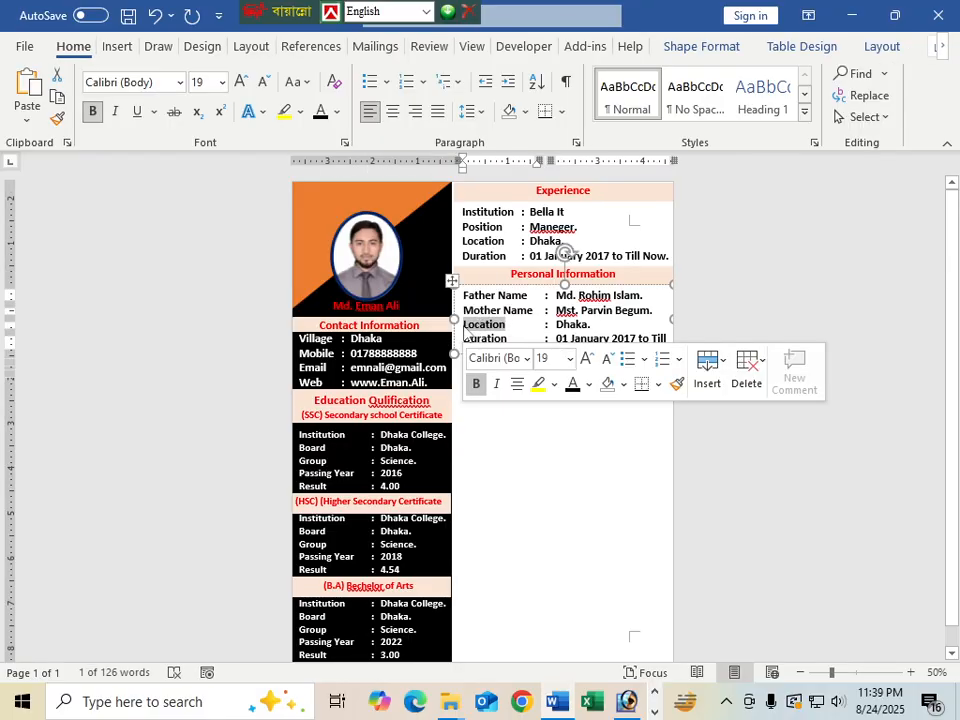
key("BackSpace")
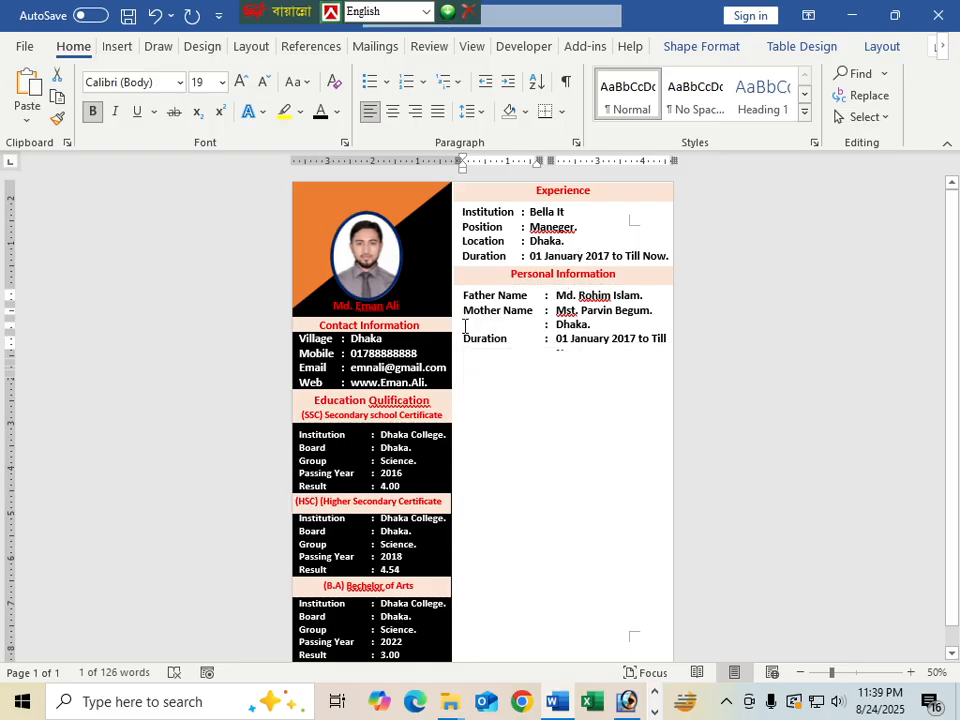
type("Date of Birth")
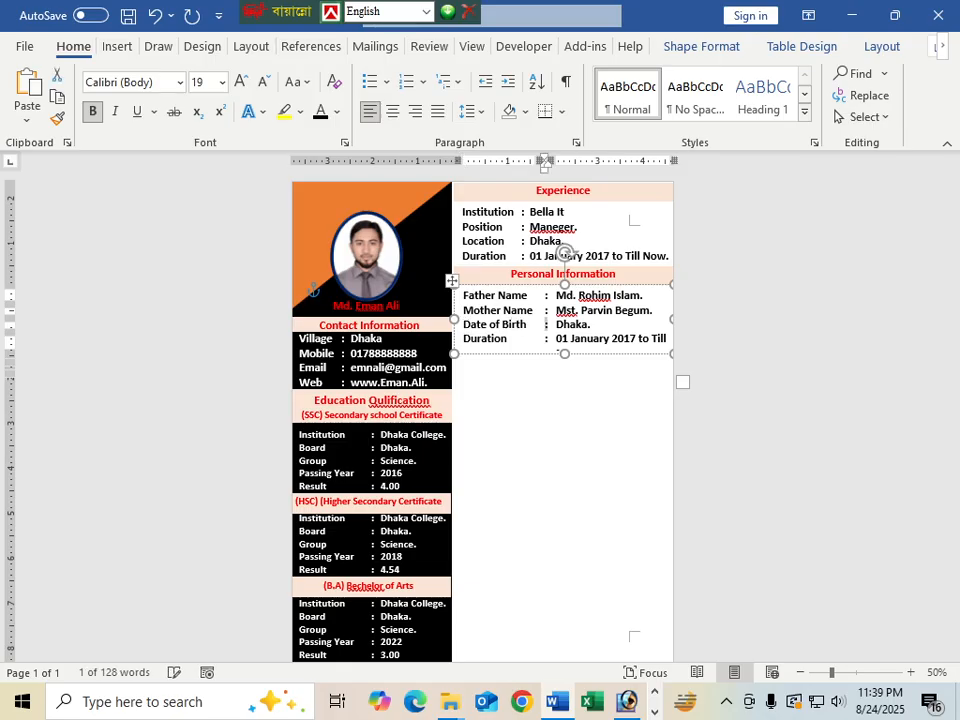
left_click_drag(555, 324, 591, 324)
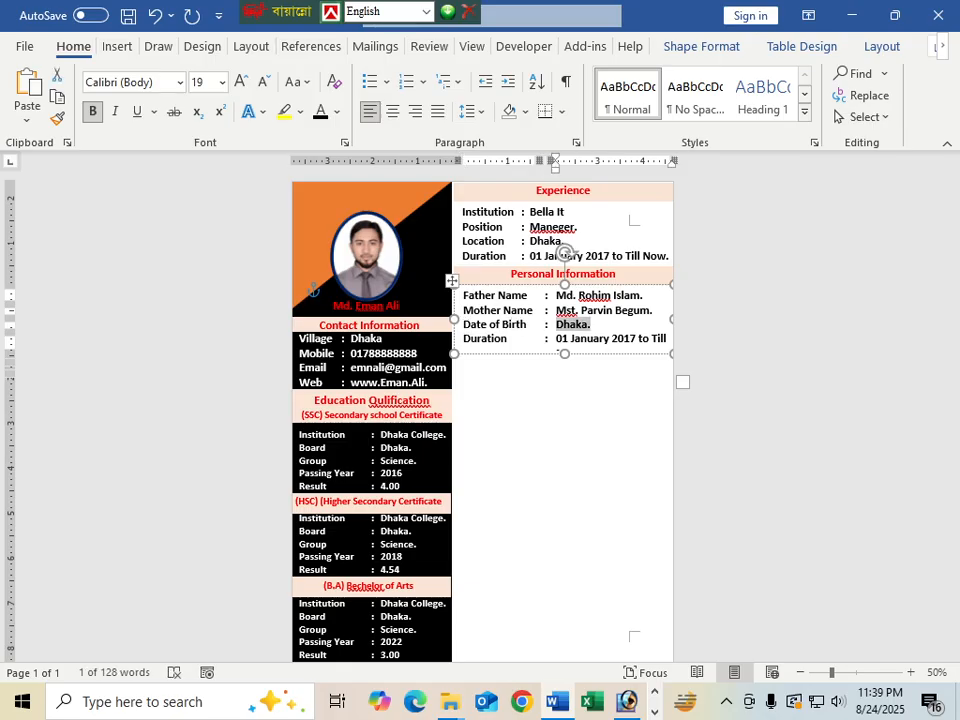
type("10")
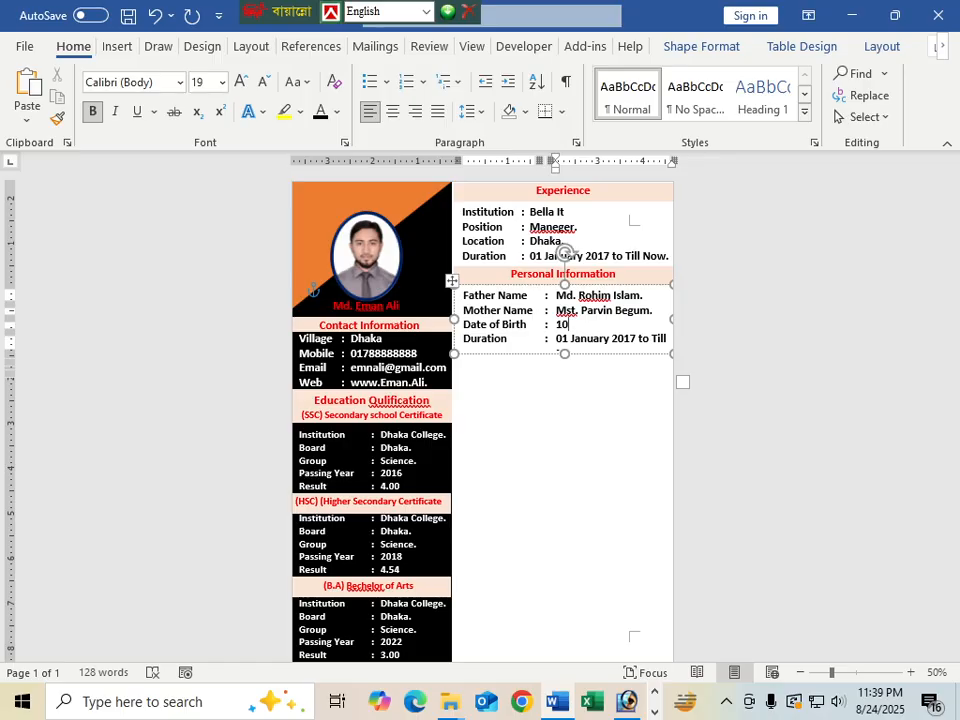
type("-10-1999")
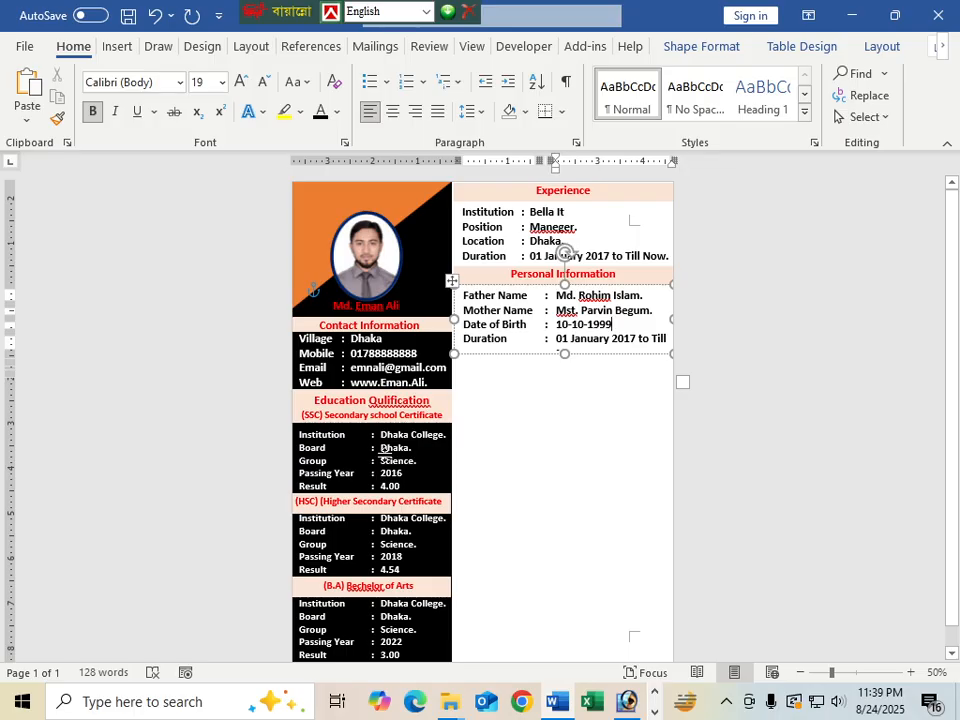
scroll(452, 513, "down", 1)
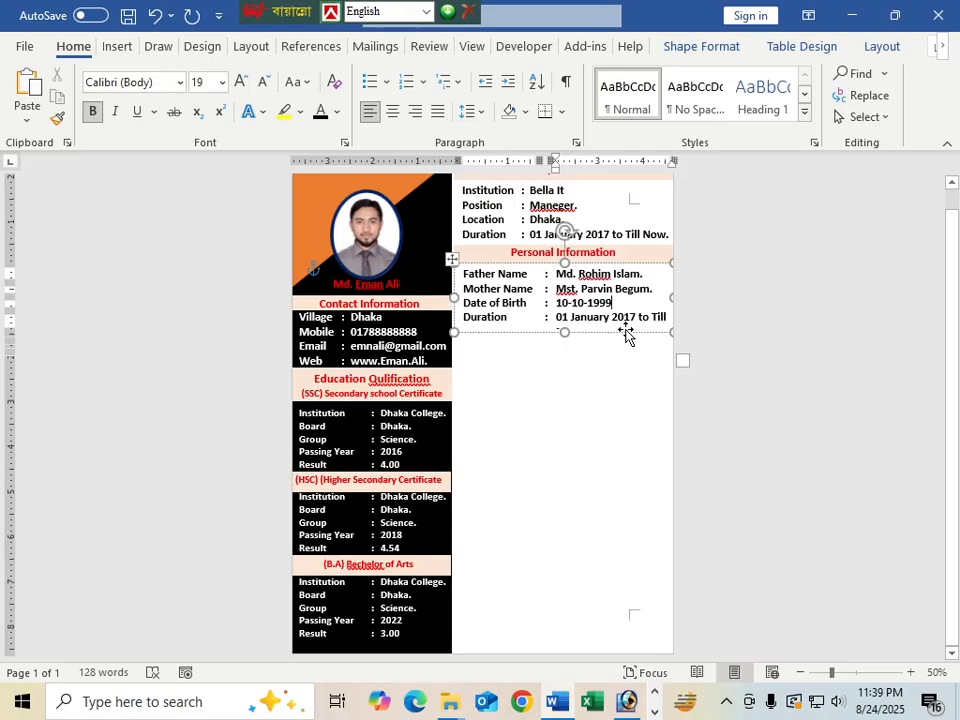
Change the Duration row to a religion row with the value 'Islam'
key("Tab")
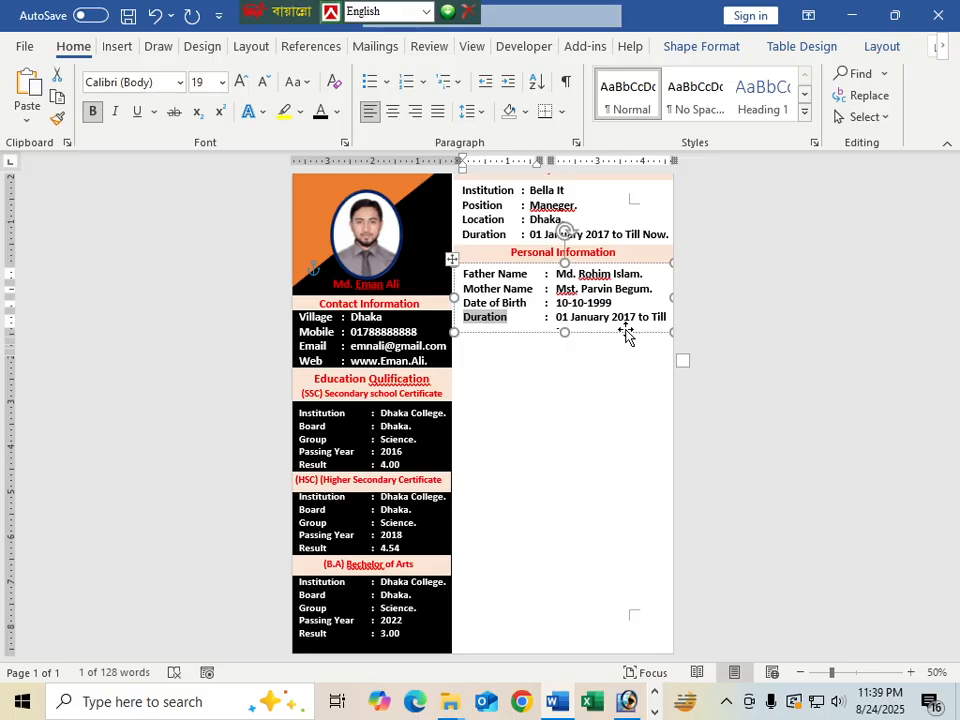
type("s")
key("BackSpace")
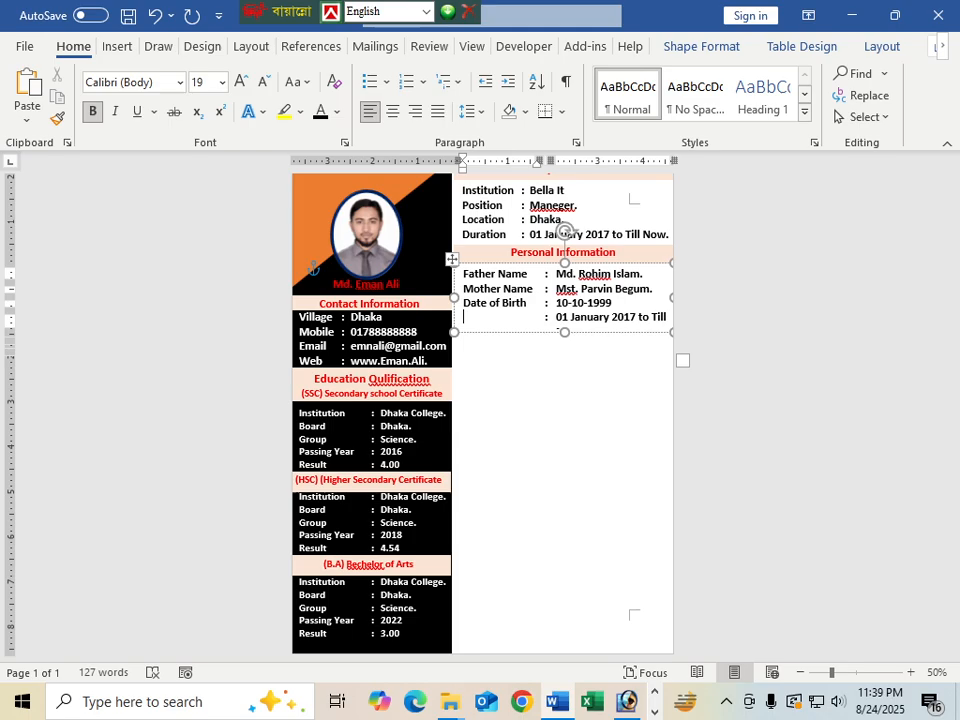
type("Religon")
left_click_drag(556, 317, 664, 316)
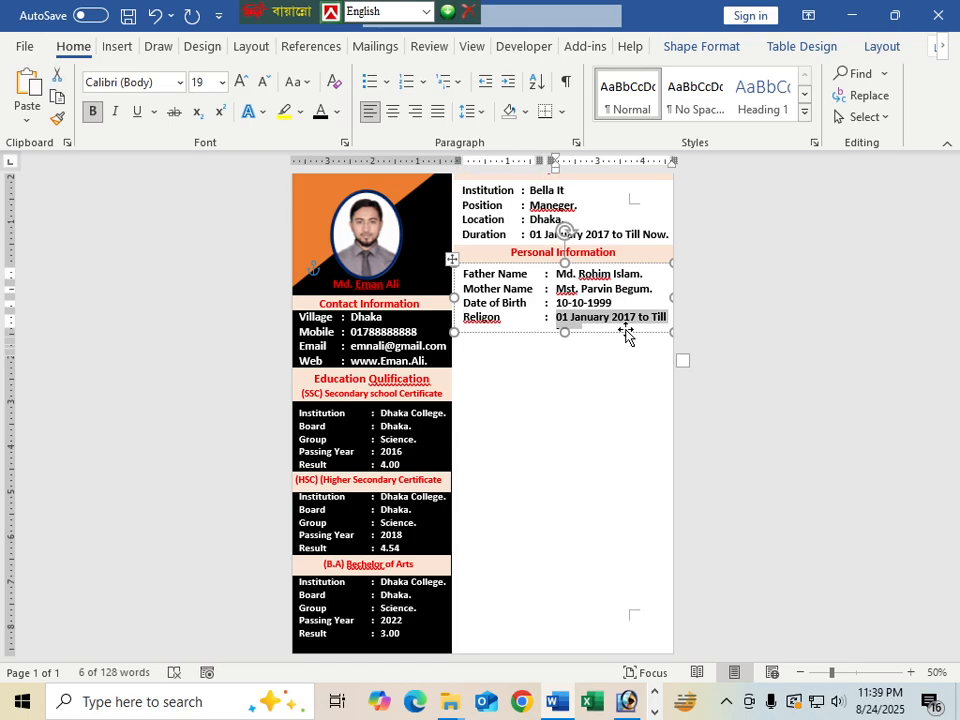
type("Islam")
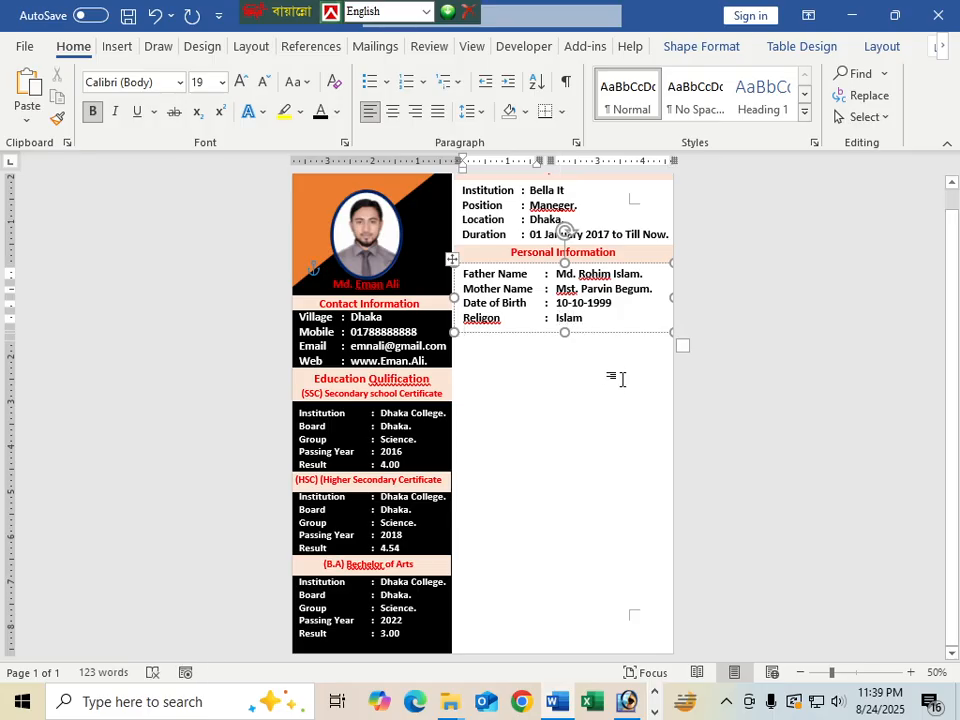
Make the information box taller, add empty lines below, and correct 'Religon' to 'Religion'
left_click_drag(565, 334, 561, 420)
left_click(601, 320)
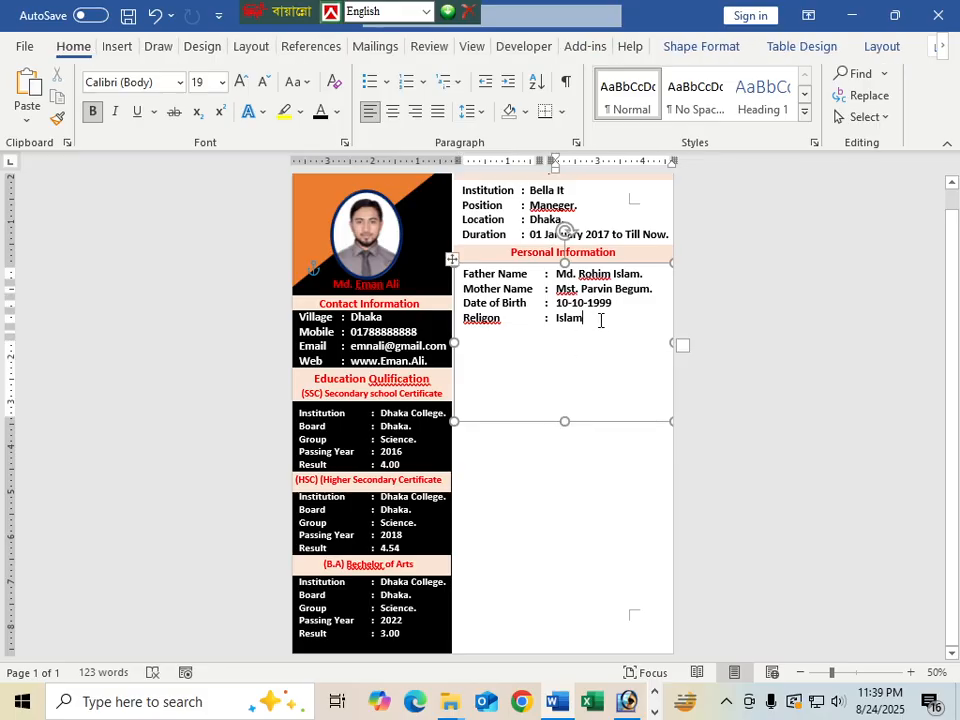
key("Tab")
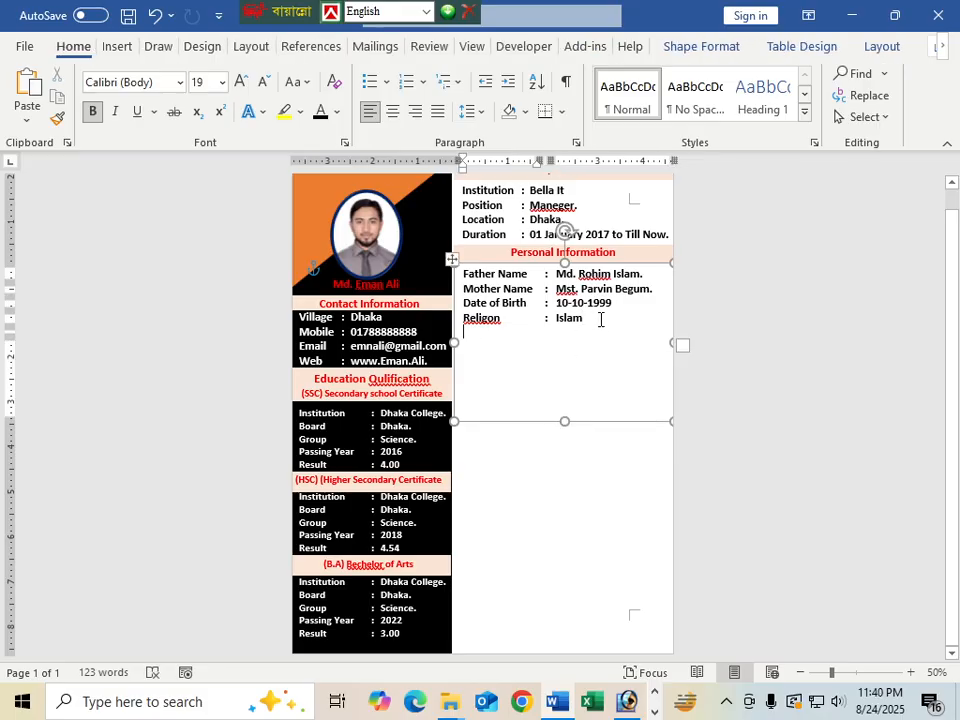
key("Return")
key("Return")
key("Return")
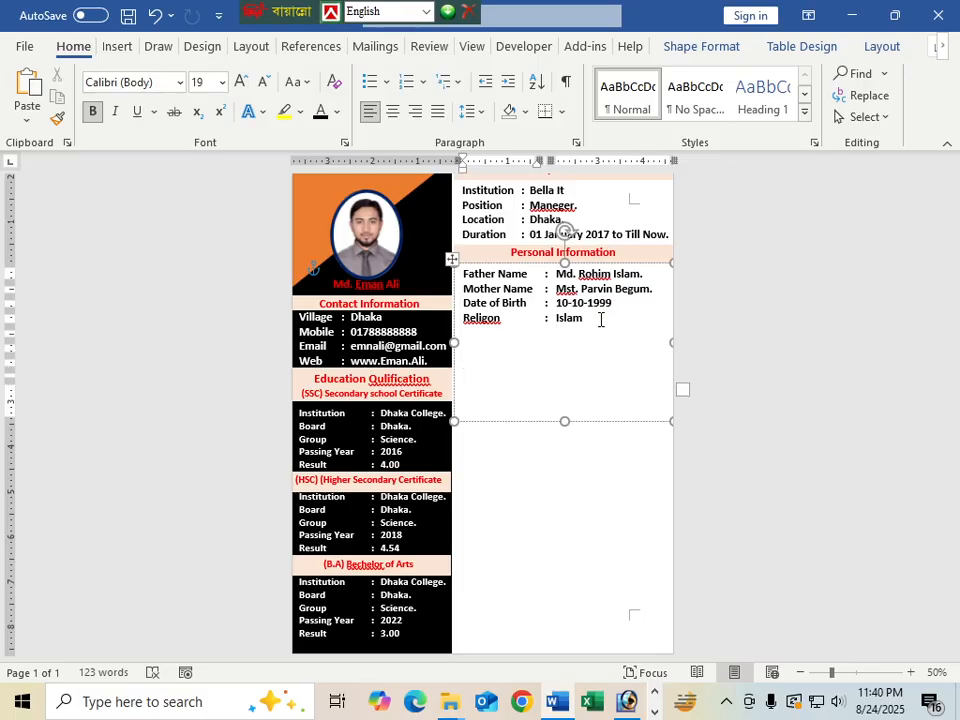
right_click(483, 321)
left_click(377, 302)
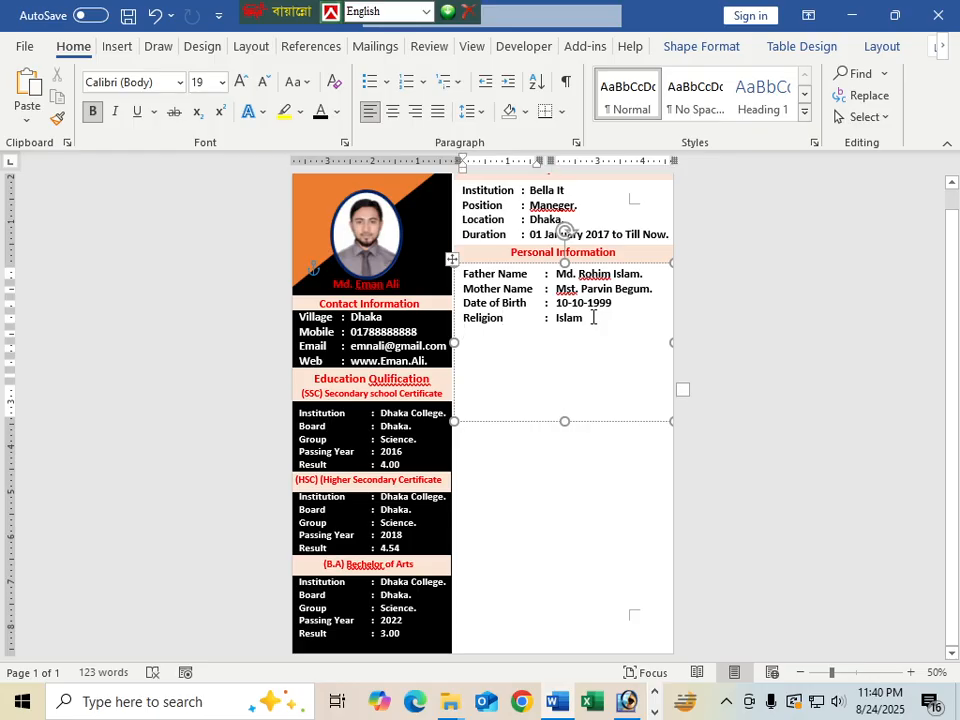
Add a 'Nationality : Bangladeshi.' line below Religion with tab-aligned colon
type("Na")
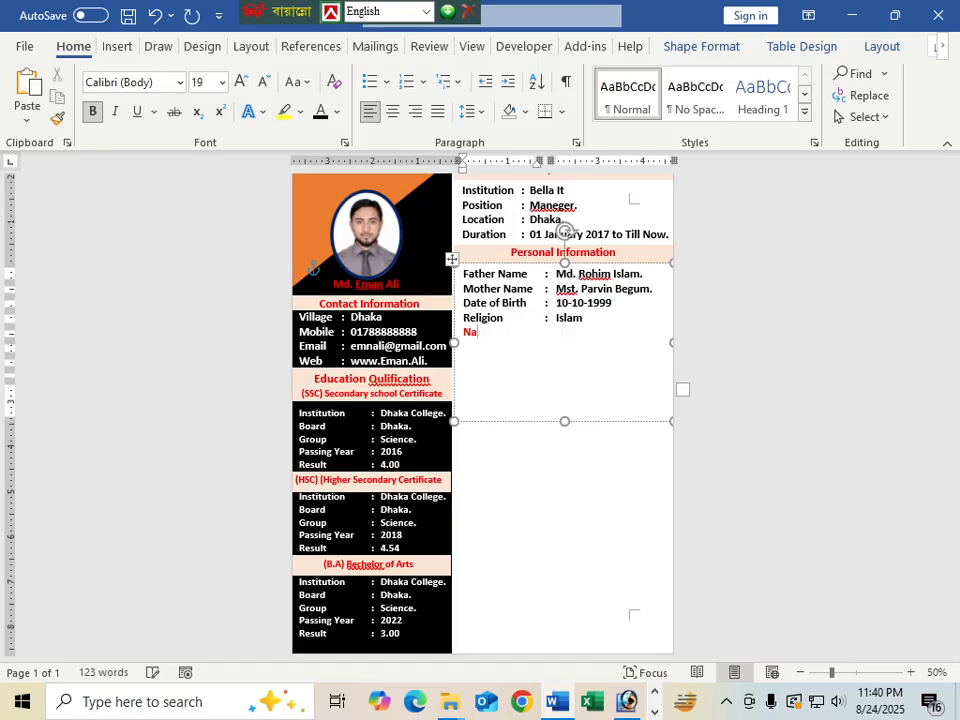
key("BackSpace")
key("BackSpace")
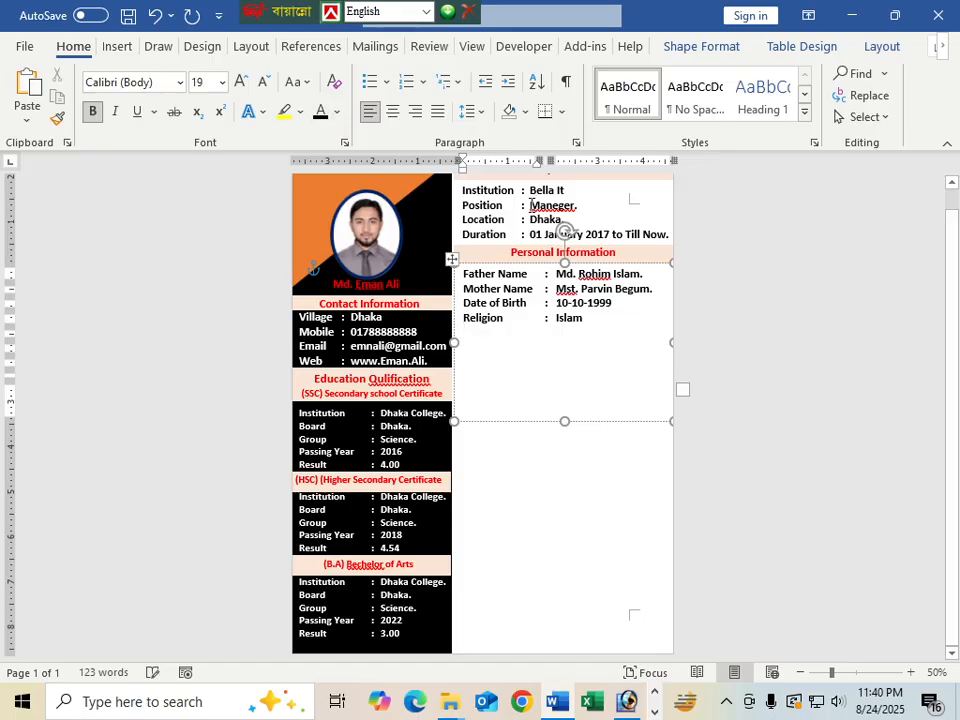
type("Na")
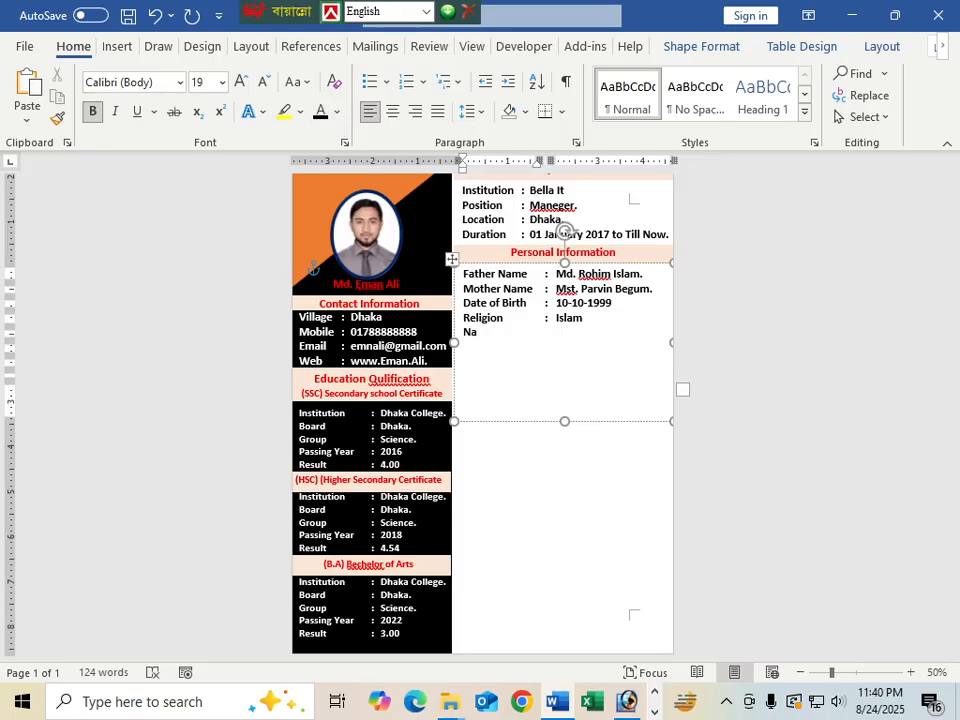
type("tionality")
key("Tab")
type(":")
key("Tab")
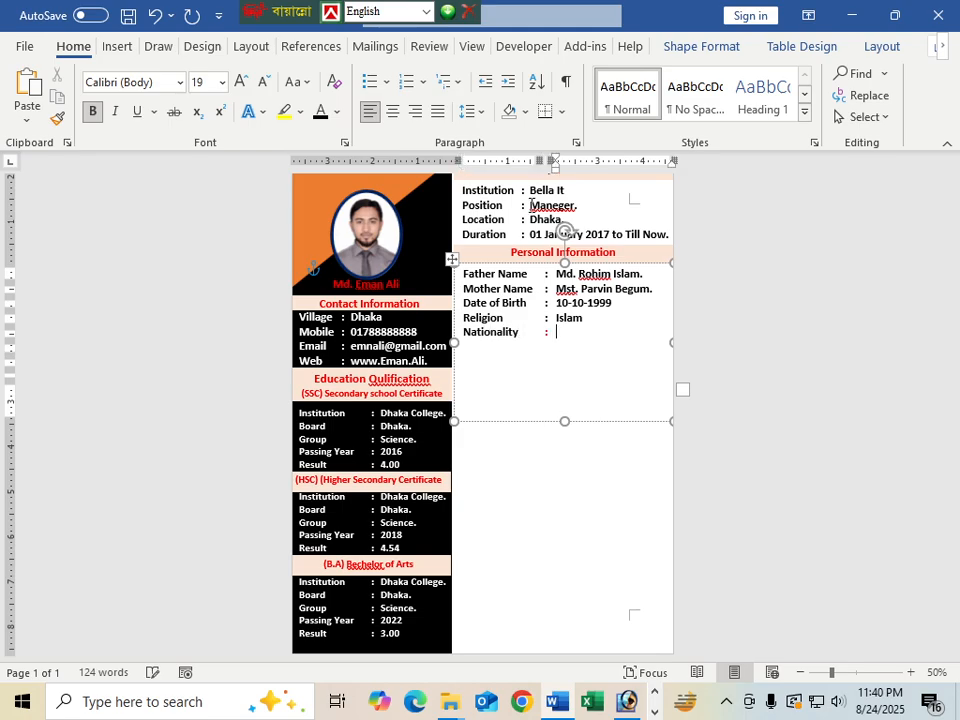
type("Bangladeshi.")
key("Tab")
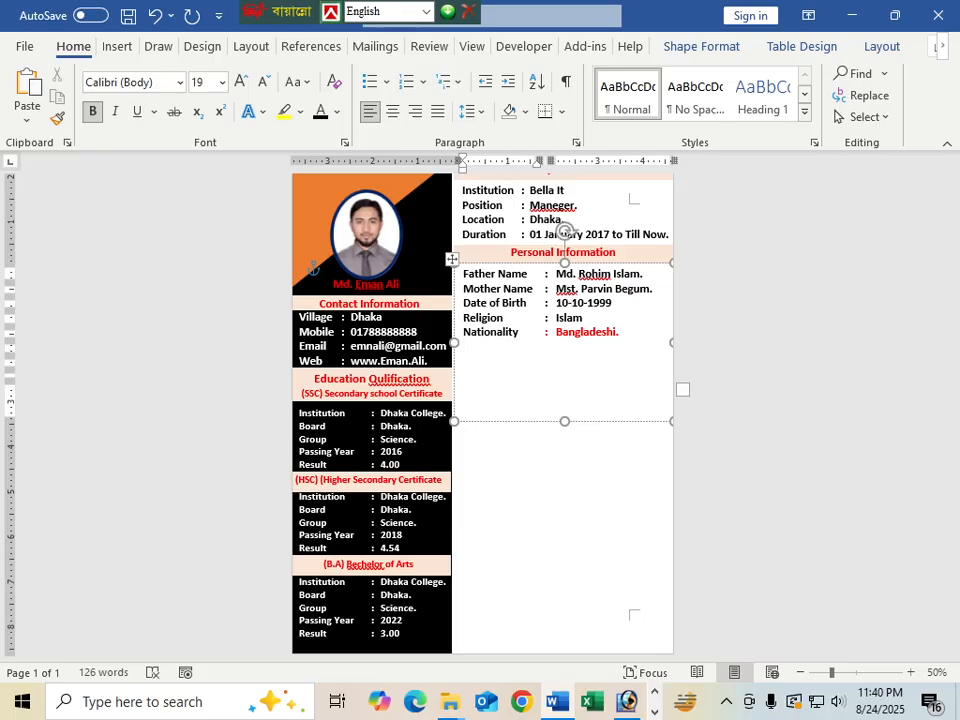
Add a National Id No line with the ID number and a 'Blood Group : B+' line
type("national")
key("BackSpace")
key("BackSpace")
key("BackSpace")
key("BackSpace")
key("BackSpace")
key("BackSpace")
key("BackSpace")
key("BackSpace")
type("National Id ")
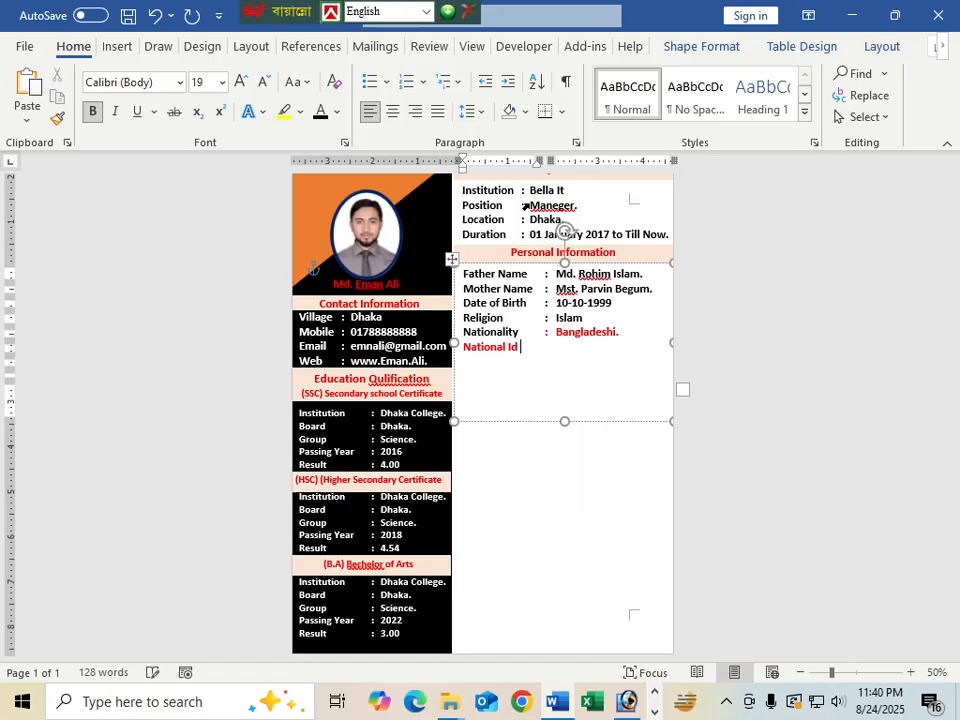
type("No : ")
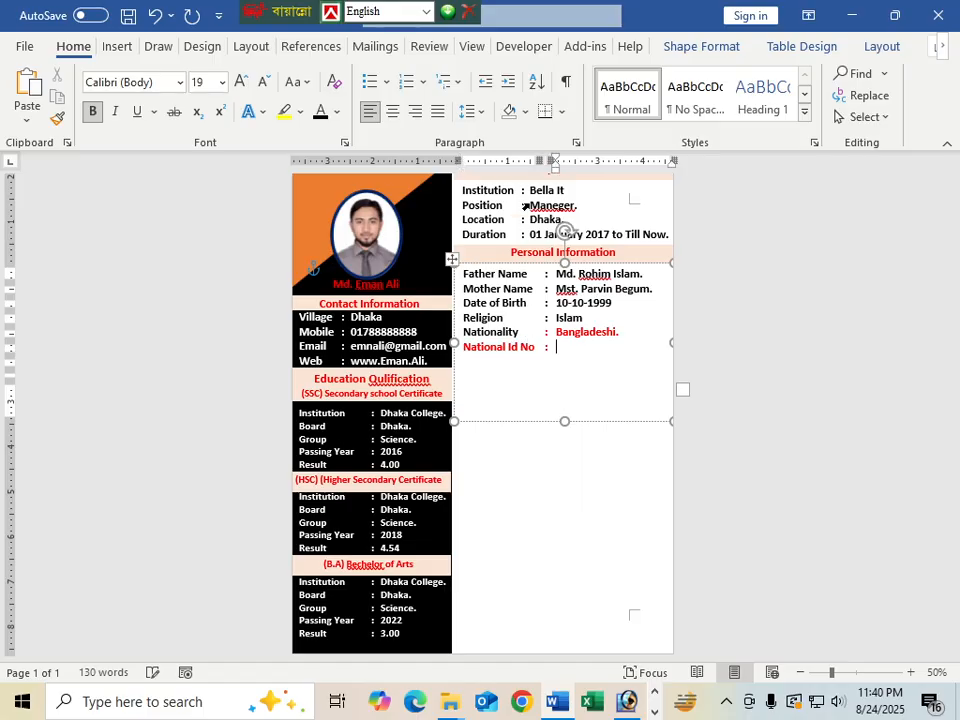
type("8888888888")
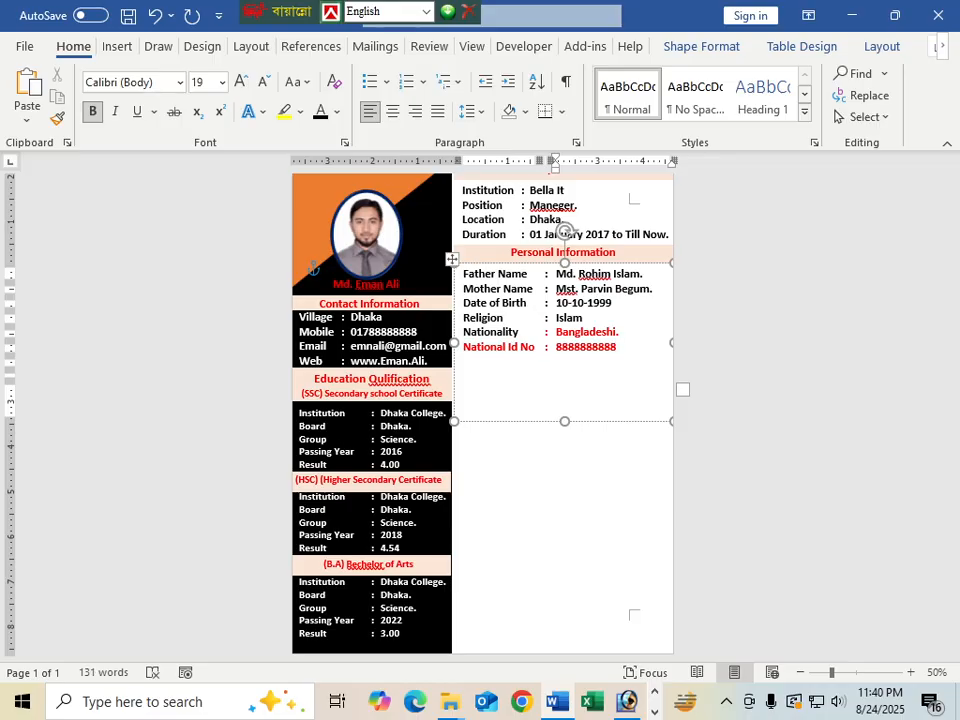
key("Return")
type("Bl")
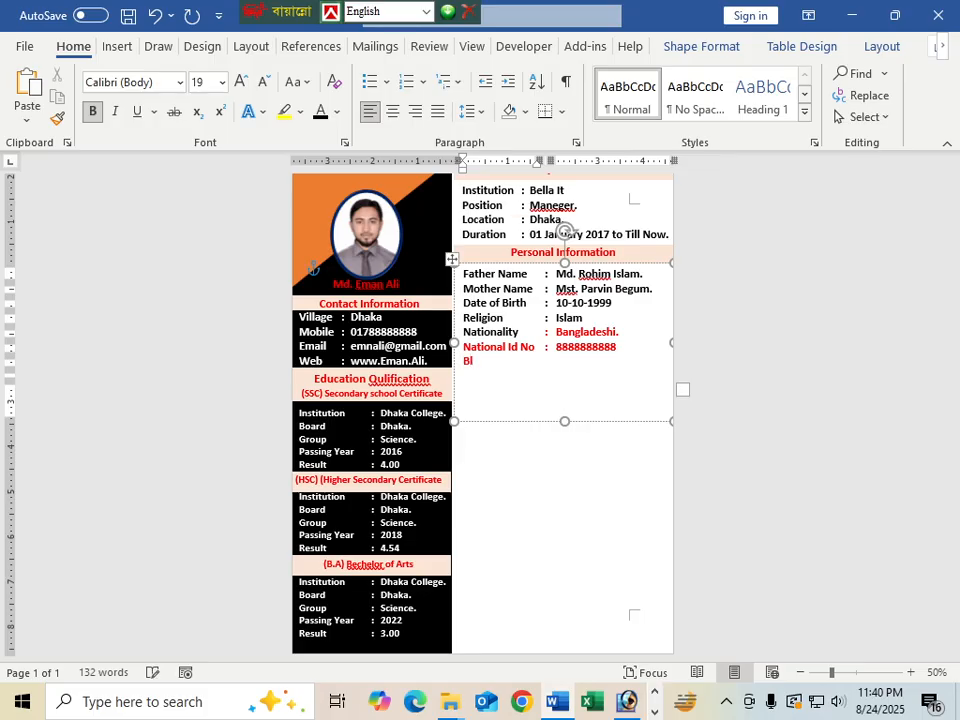
type("ood Group")
key("Tab")
type(":")
key("Tab")
type("B")
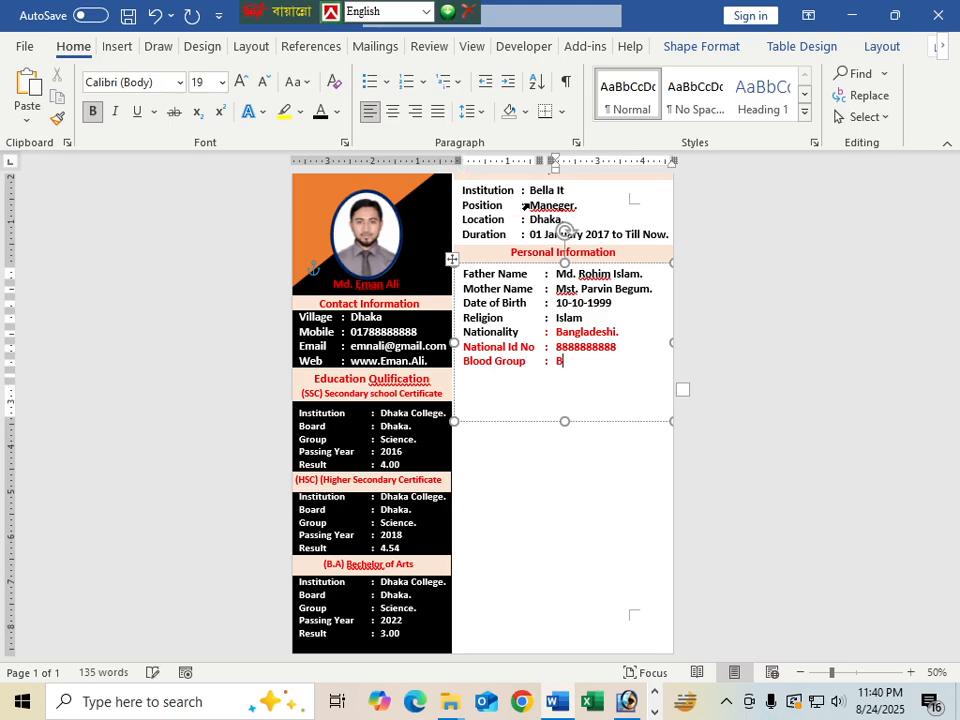
type("+")
key("Return")
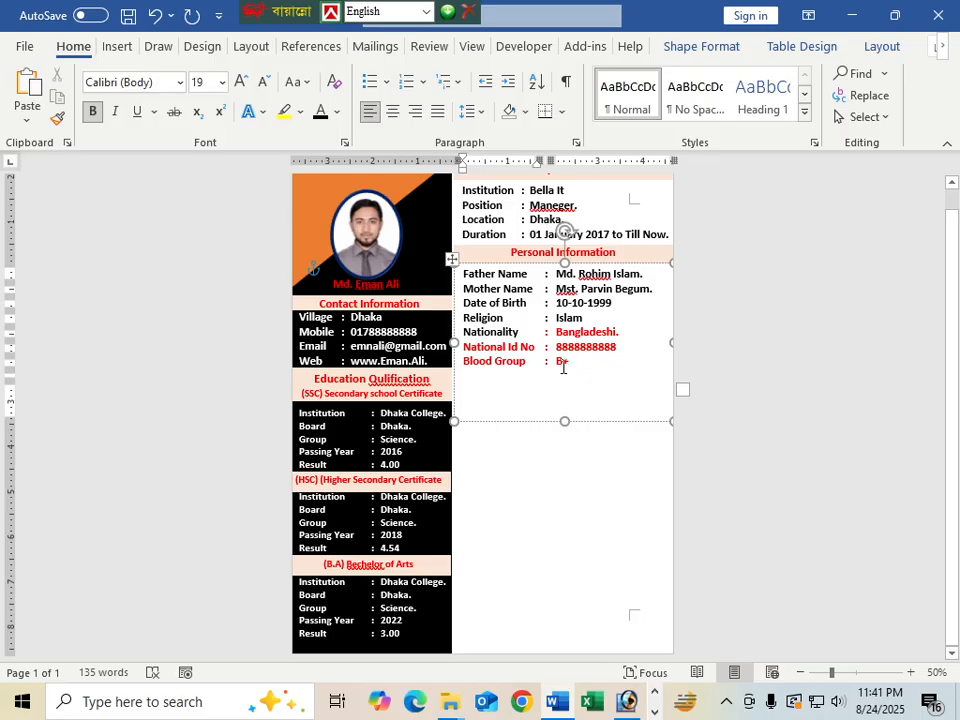
left_click_drag(561, 366, 505, 331)
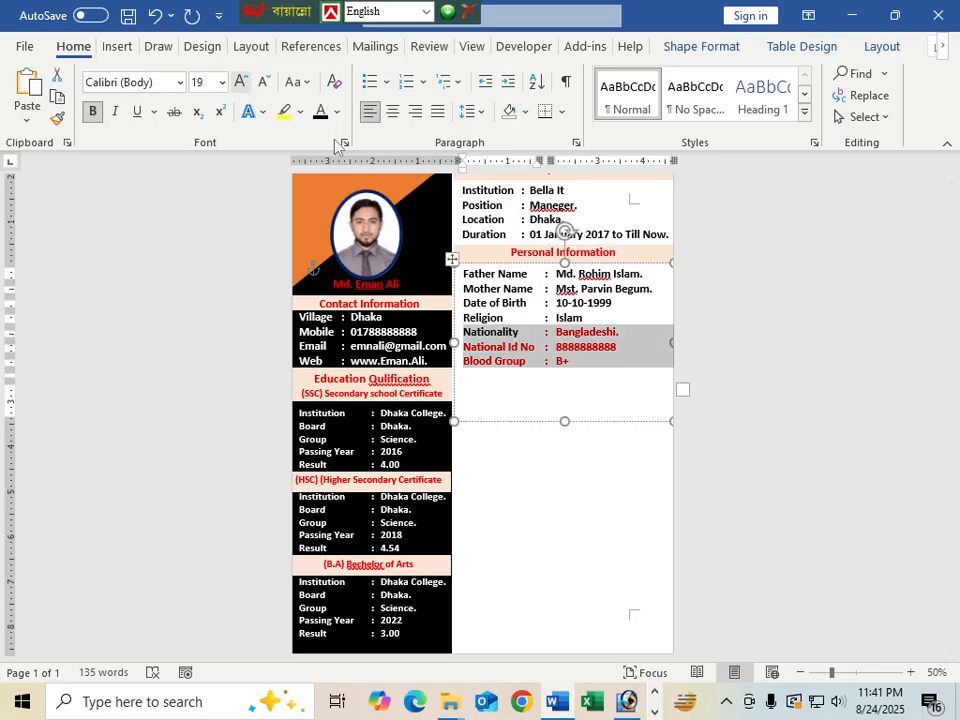
Make the Nationality, National Id No and Blood Group lines black and shrink the box to fit seven rows
left_click(320, 112)
left_click(606, 446)
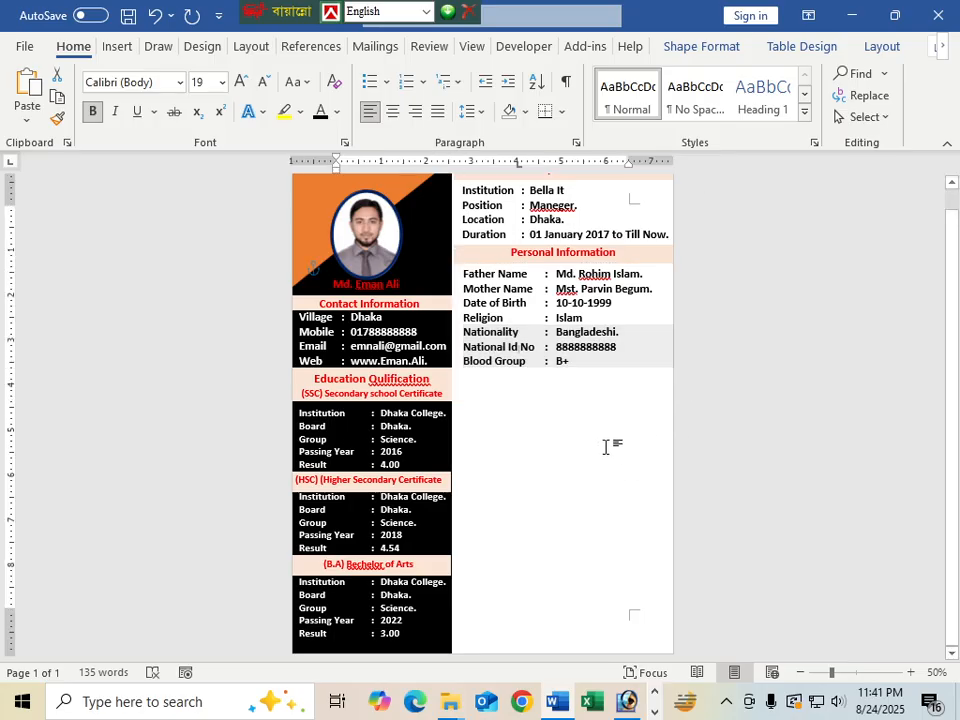
left_click(560, 360)
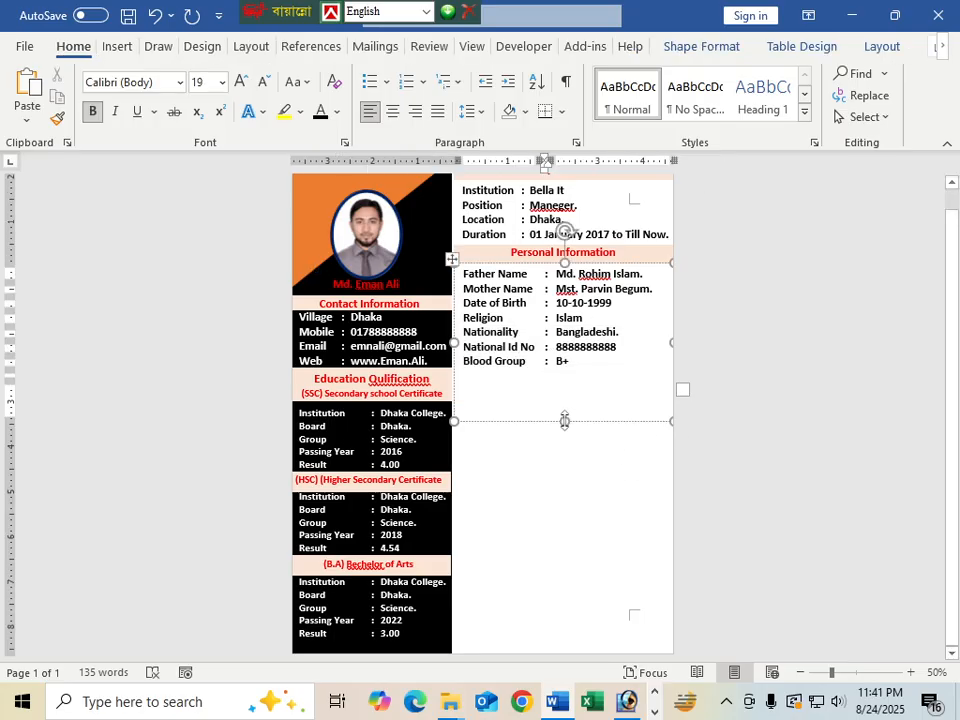
left_click_drag(564, 420, 564, 374)
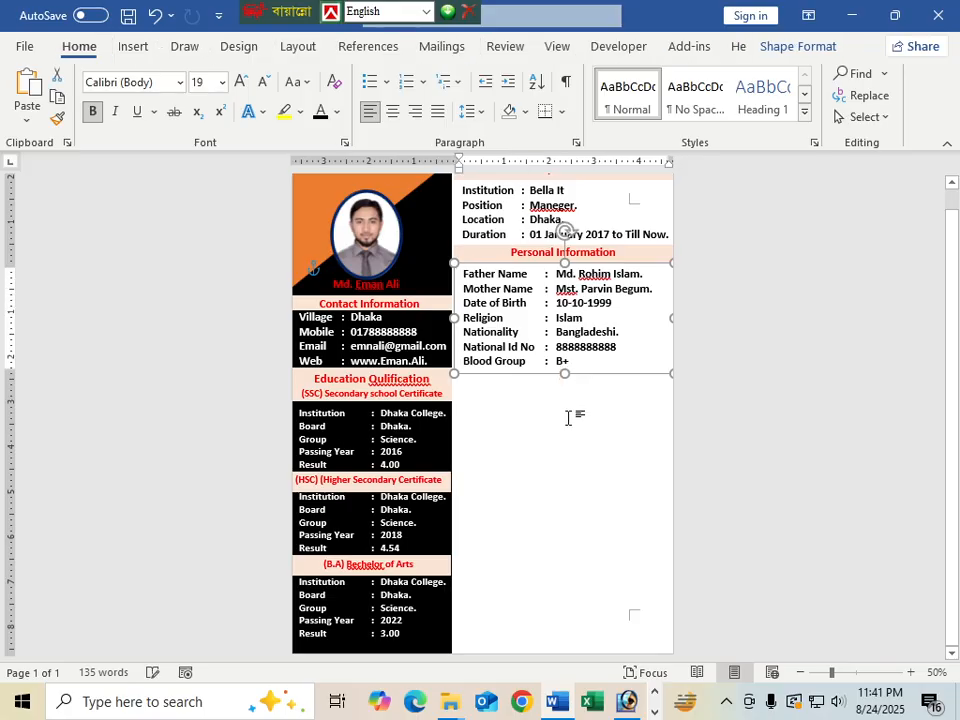
scroll(568, 425, "up", 1)
scroll(566, 436, "down", 1)
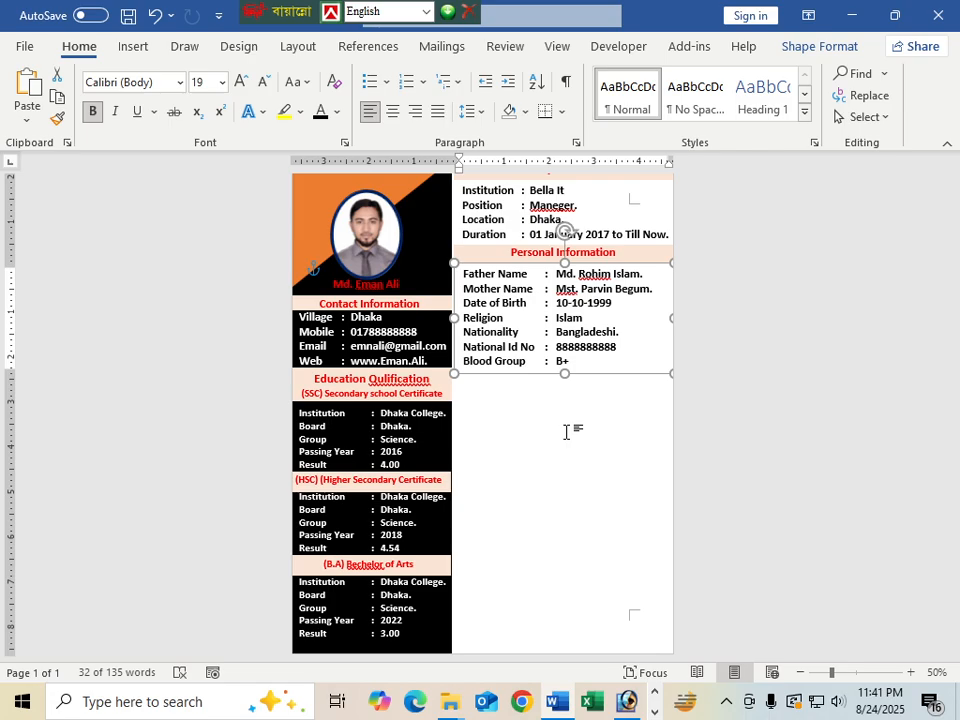
Copy the Personal Information heading bar below Blood Group and retitle it 'Computer Skill'
left_click(525, 266)
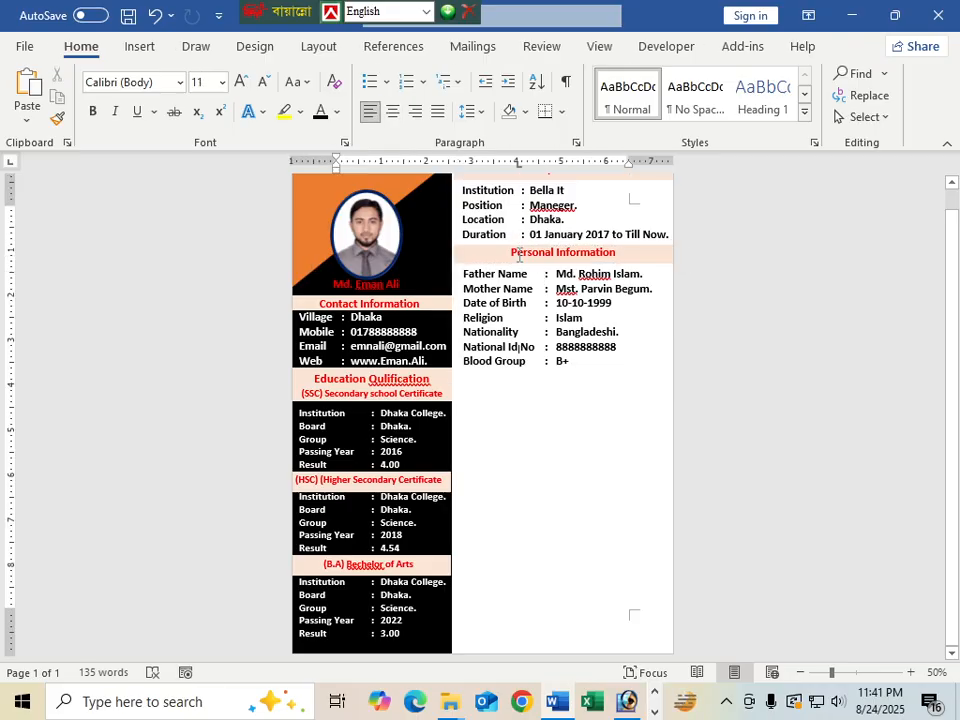
left_click(523, 270)
left_click_drag(525, 274, 525, 380)
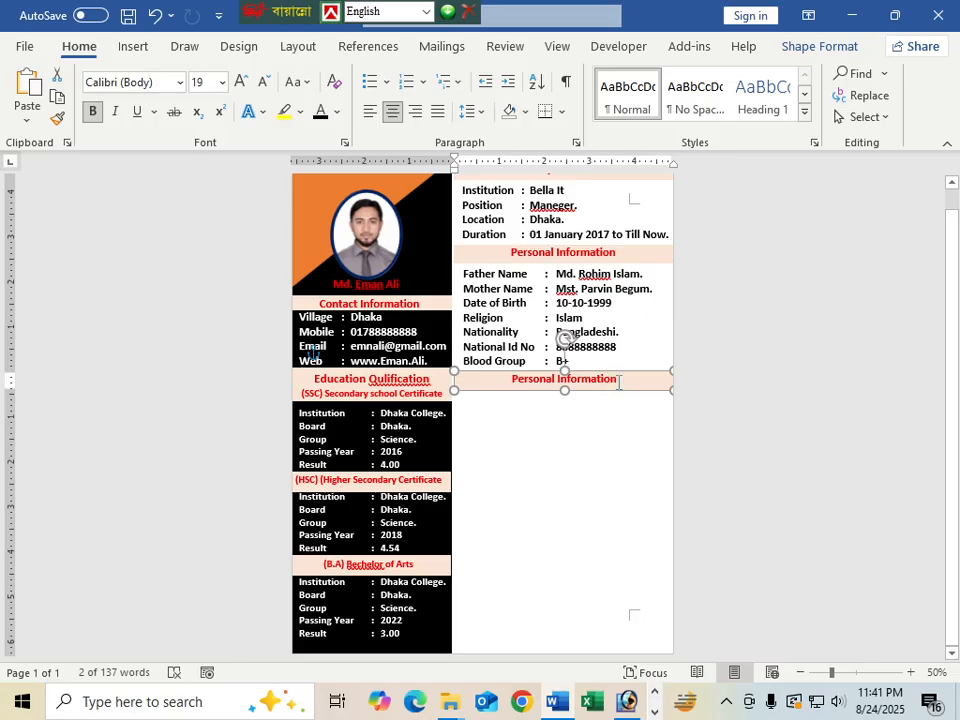
left_click_drag(619, 383, 500, 386)
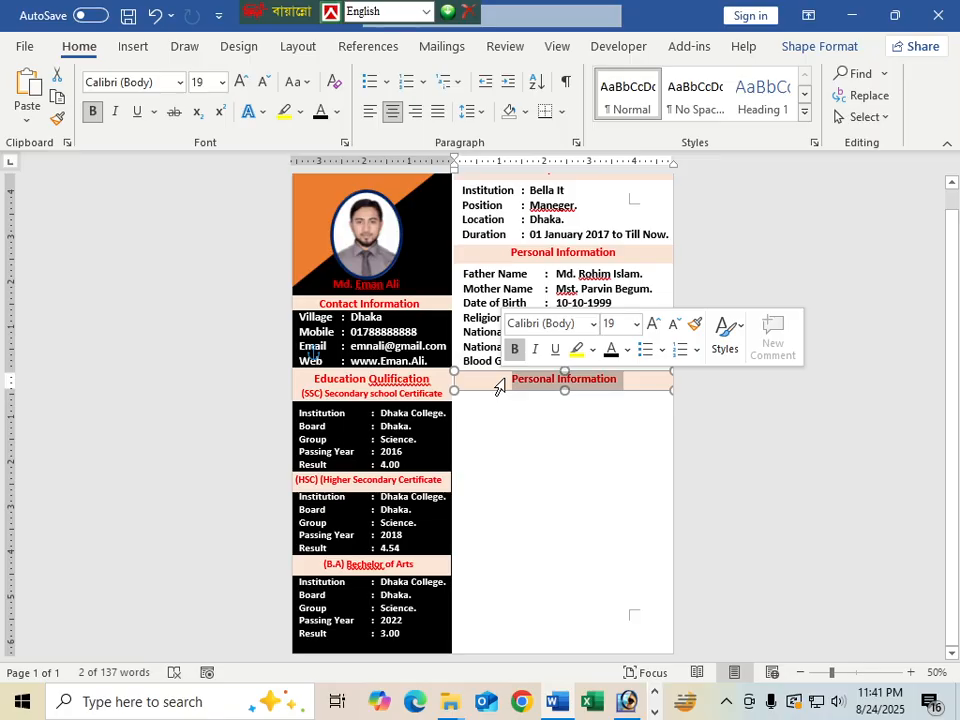
type("Com")
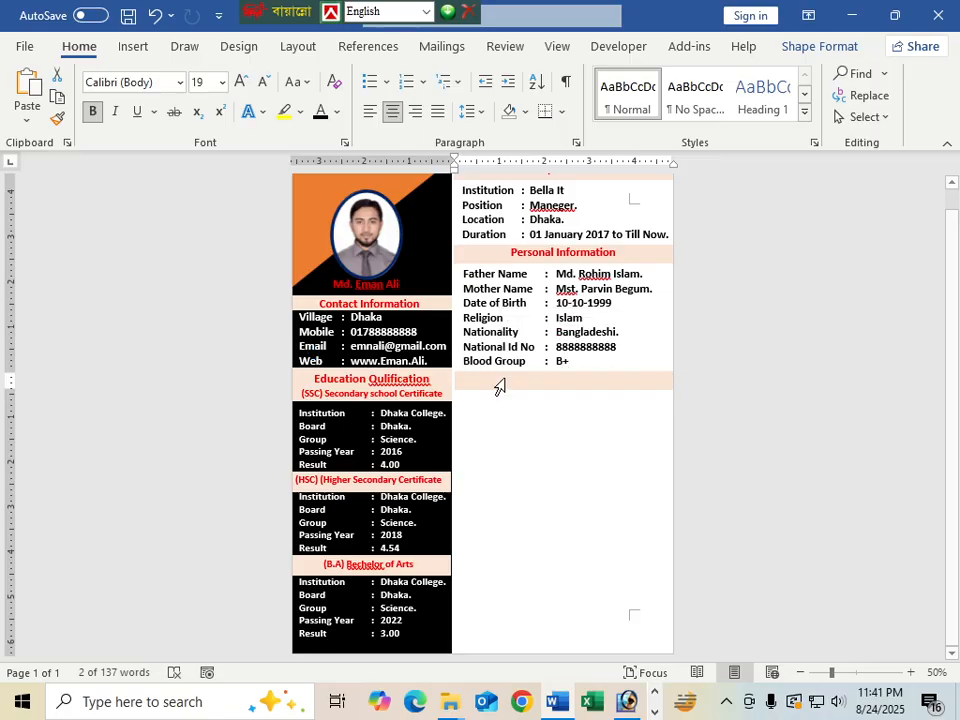
type("puter")
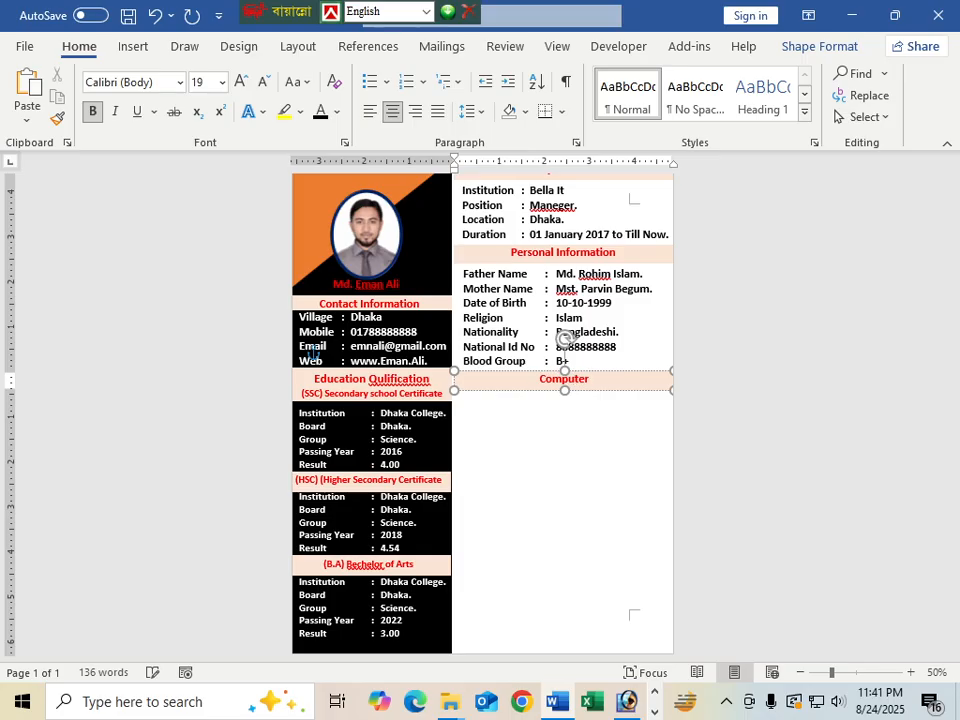
type(" Skills")
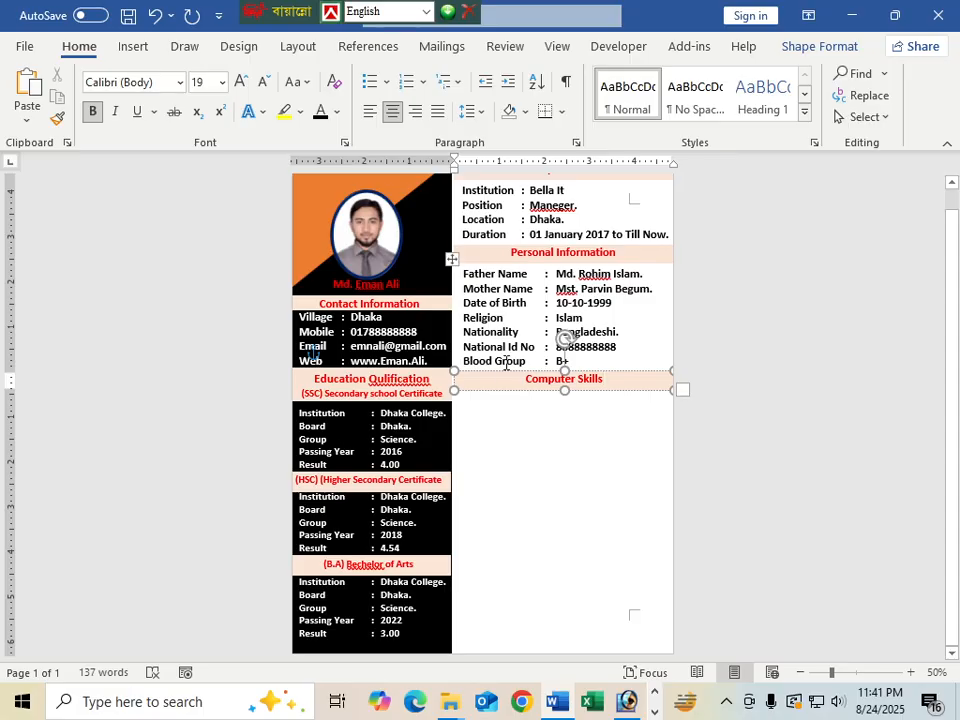
key("BackSpace")
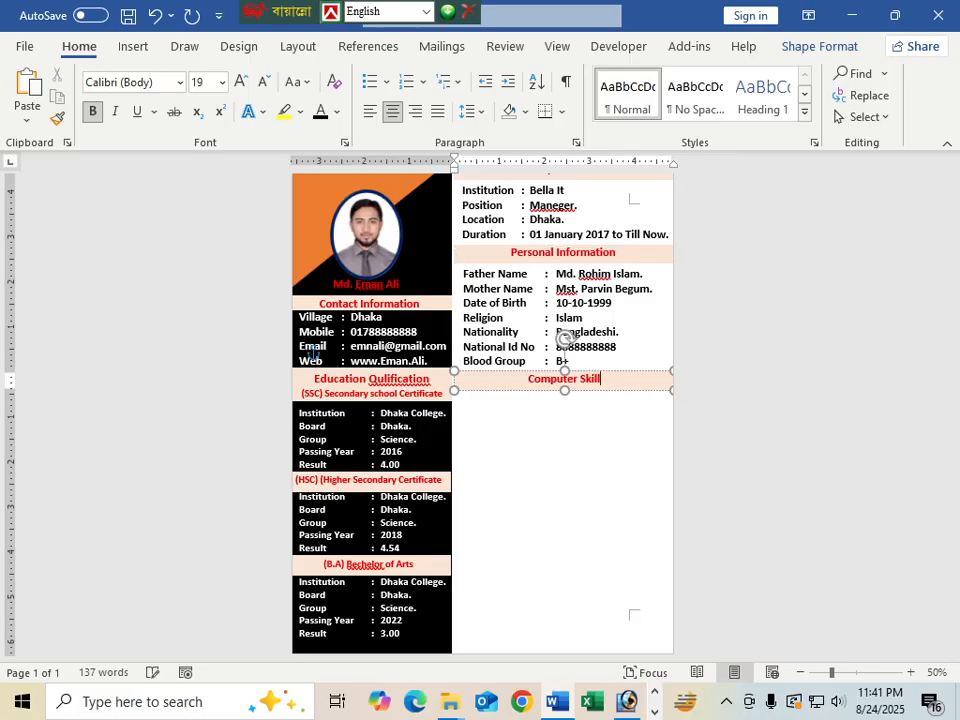
left_click(569, 432)
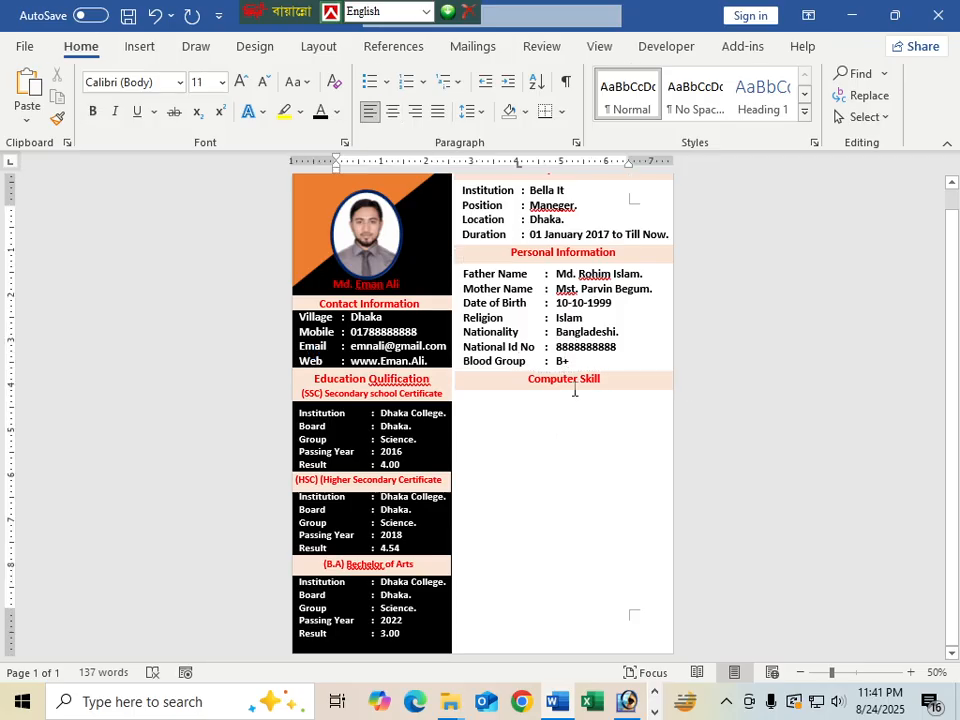
left_click(575, 331)
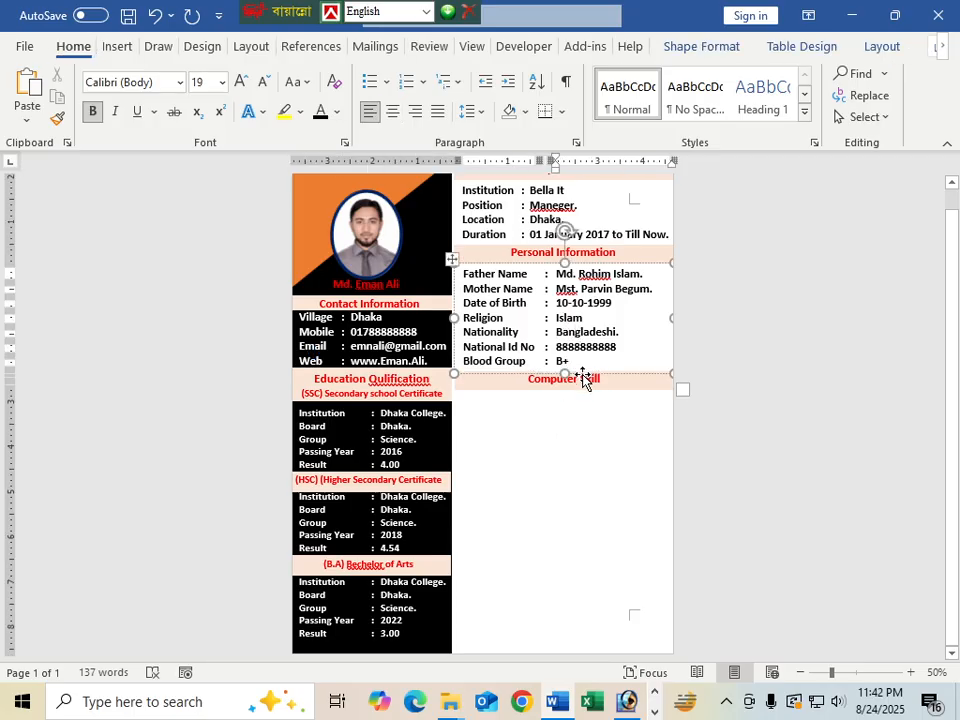
Copy the Personal Information box below the Computer Skill heading and clear its text
left_click_drag(583, 381, 584, 491)
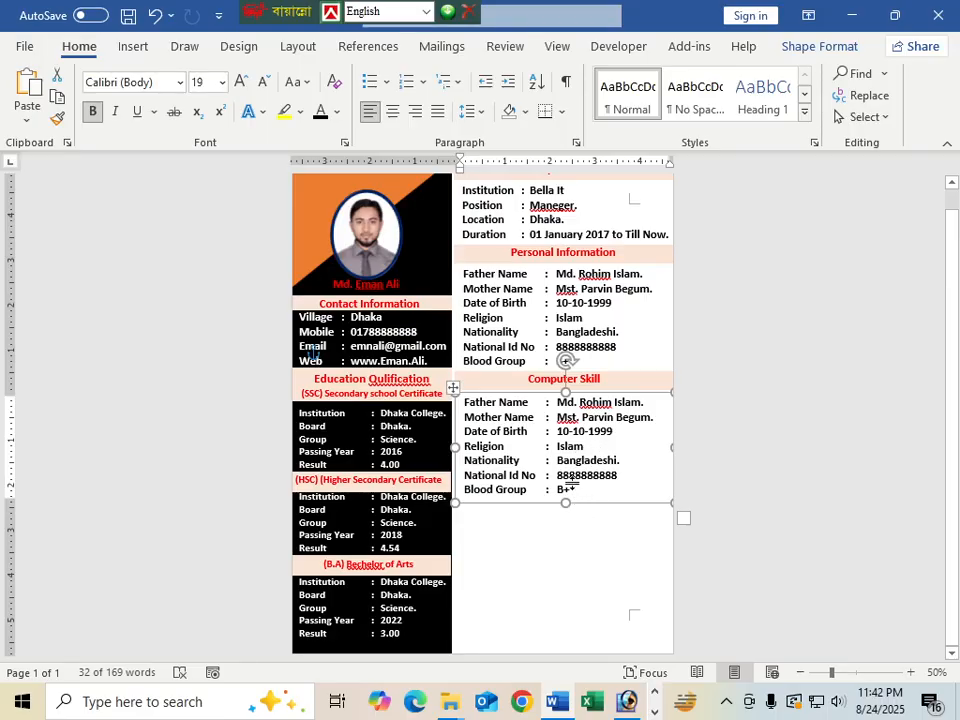
left_click_drag(563, 492, 488, 406)
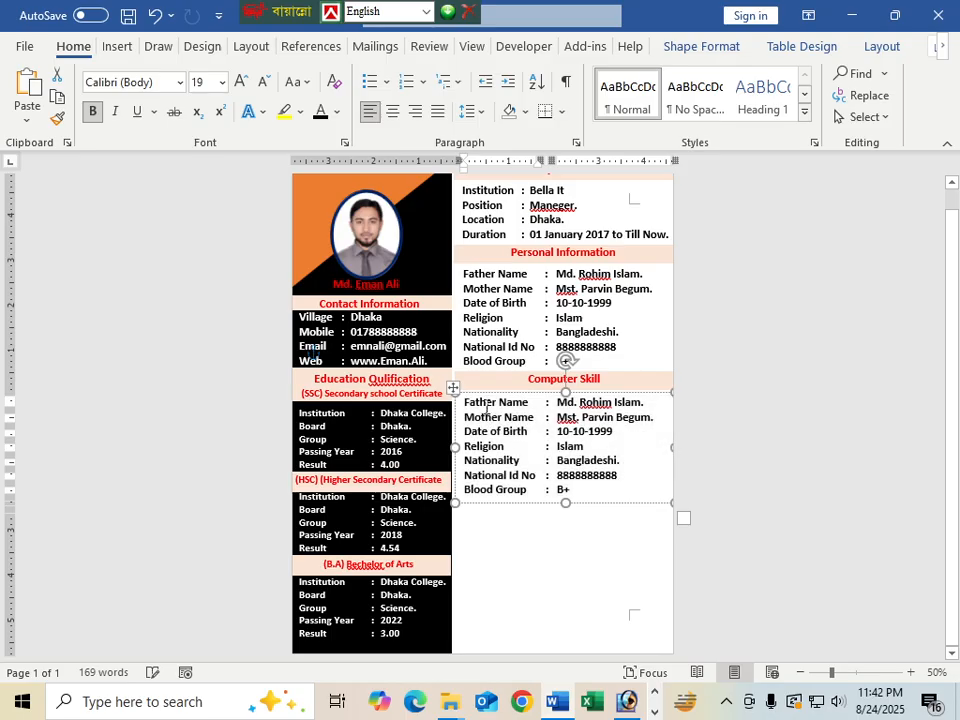
key("Delete")
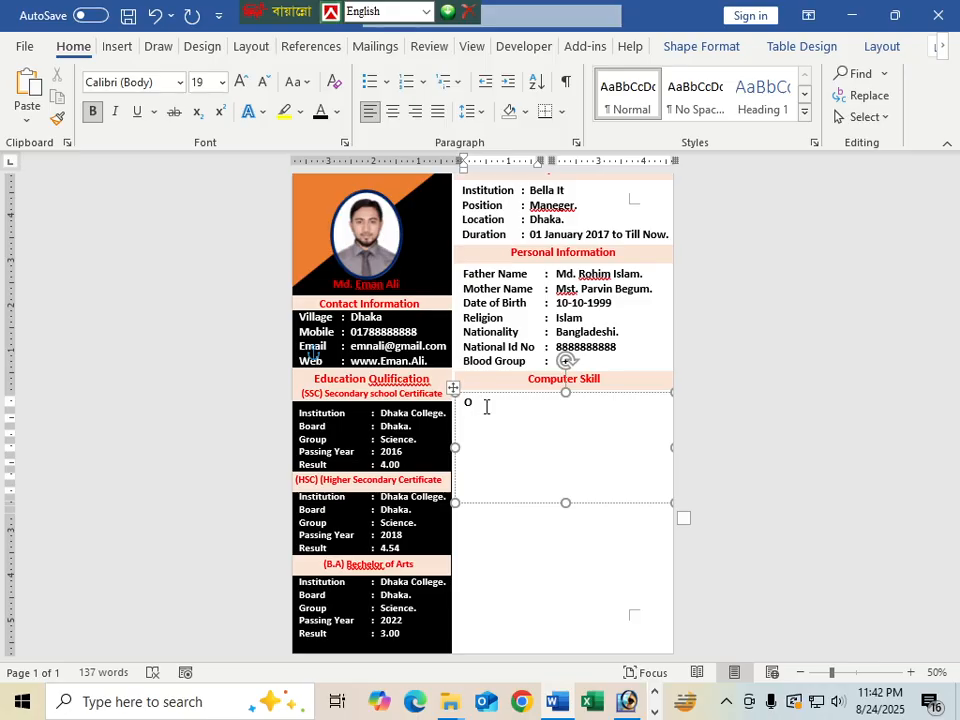
Type the first skill row 'MS Office' with a tabbed ': Wore, Excel, Power Point Etc.'
type("f")
key("BackSpace")
key("BackSpace")
type("Ms")
key("BackSpace")
key("BackSpace")
type("MS Office")
key("Tab")
type(": Wore, ")
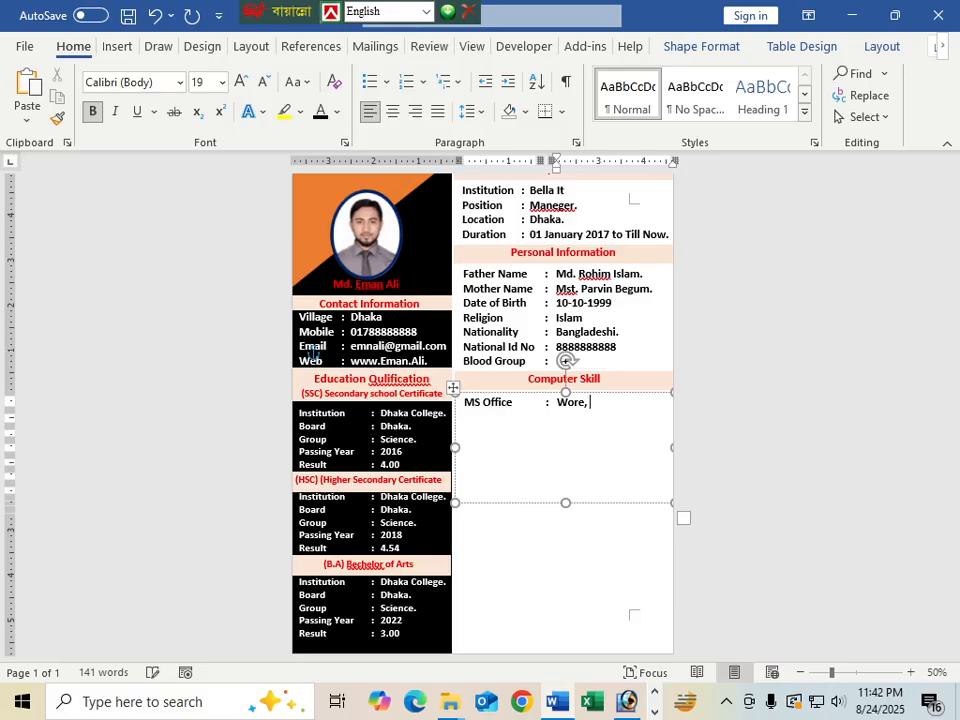
type("Ex")
key("BackSpace")
key("BackSpace")
type("el, Power")
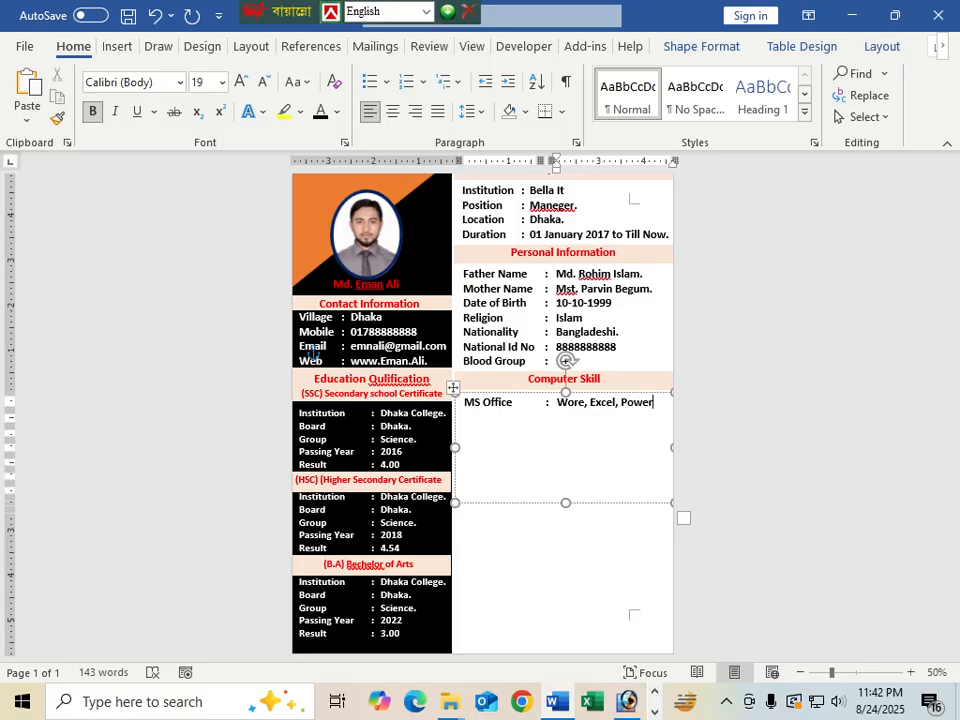
left_click(563, 422)
type("Point,")
key("BackSpace")
key("BackSpace")
type("Etc.")
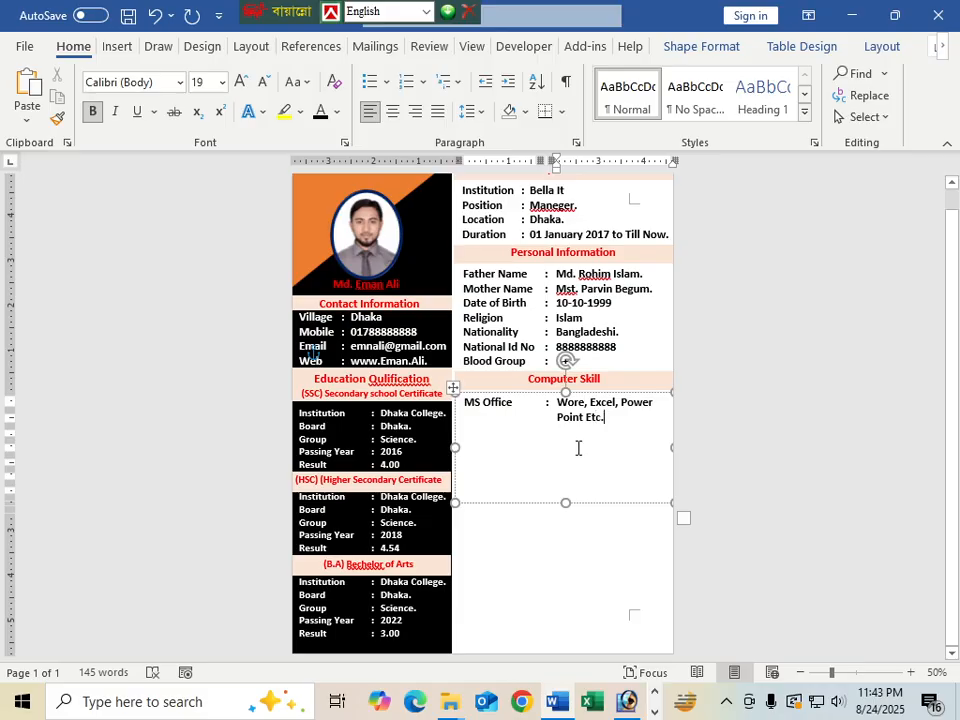
key("Return")
Draw a long thin blue rectangle bar in the right column
left_click(117, 46)
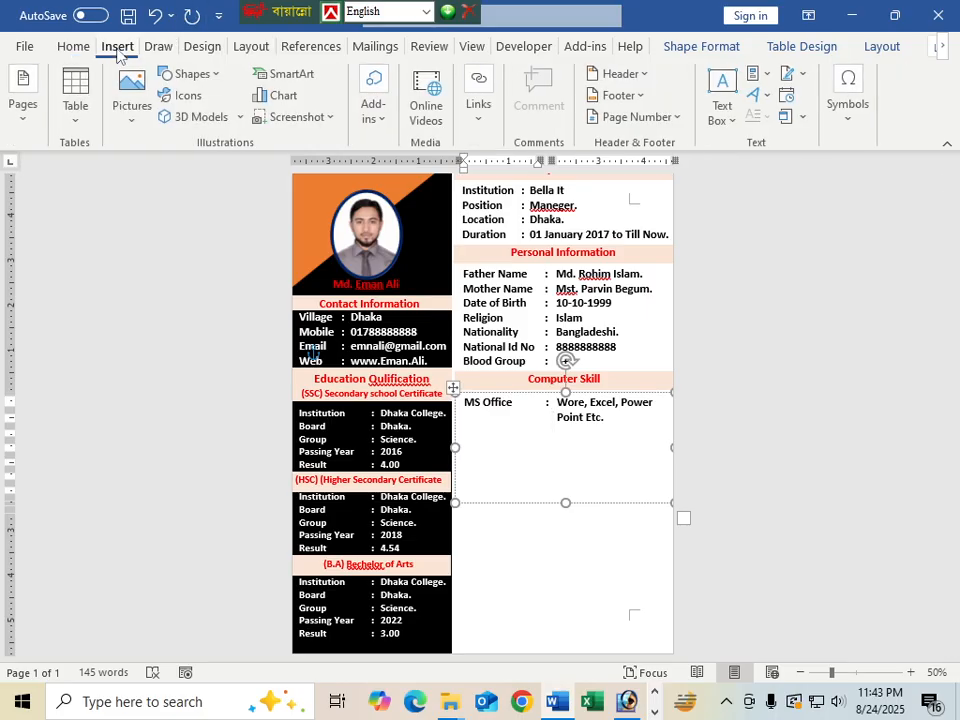
left_click(208, 74)
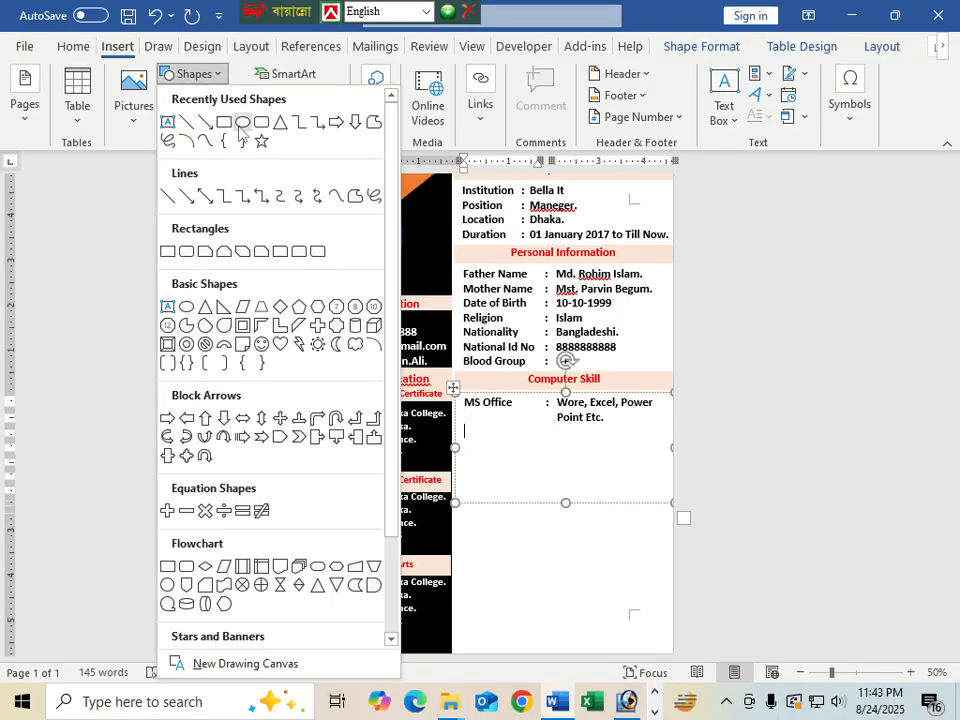
left_click(242, 121)
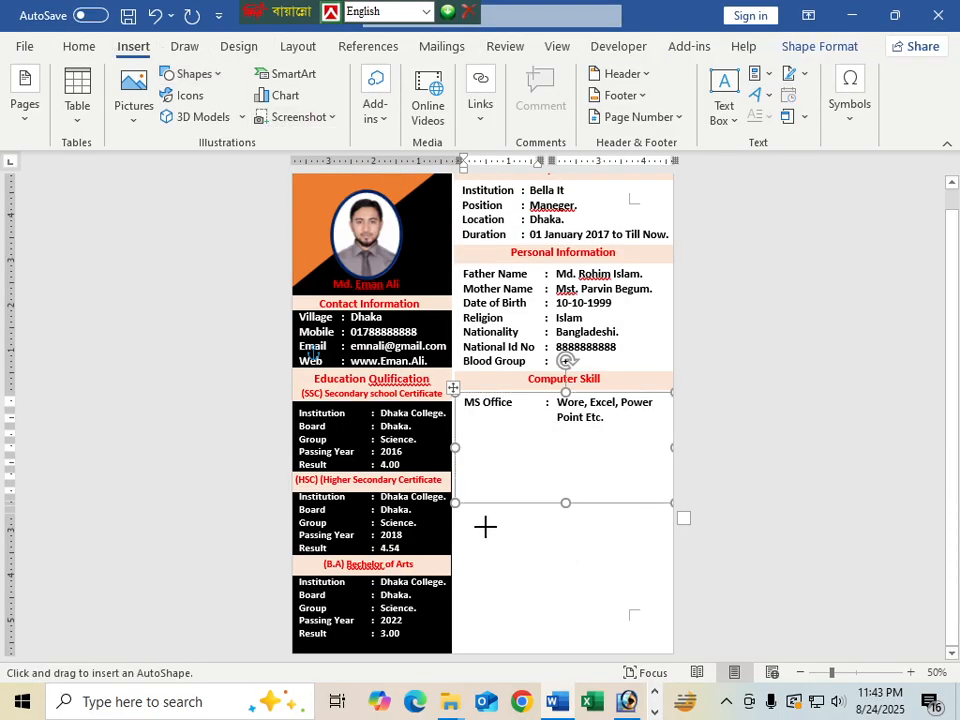
left_click_drag(485, 528, 616, 538)
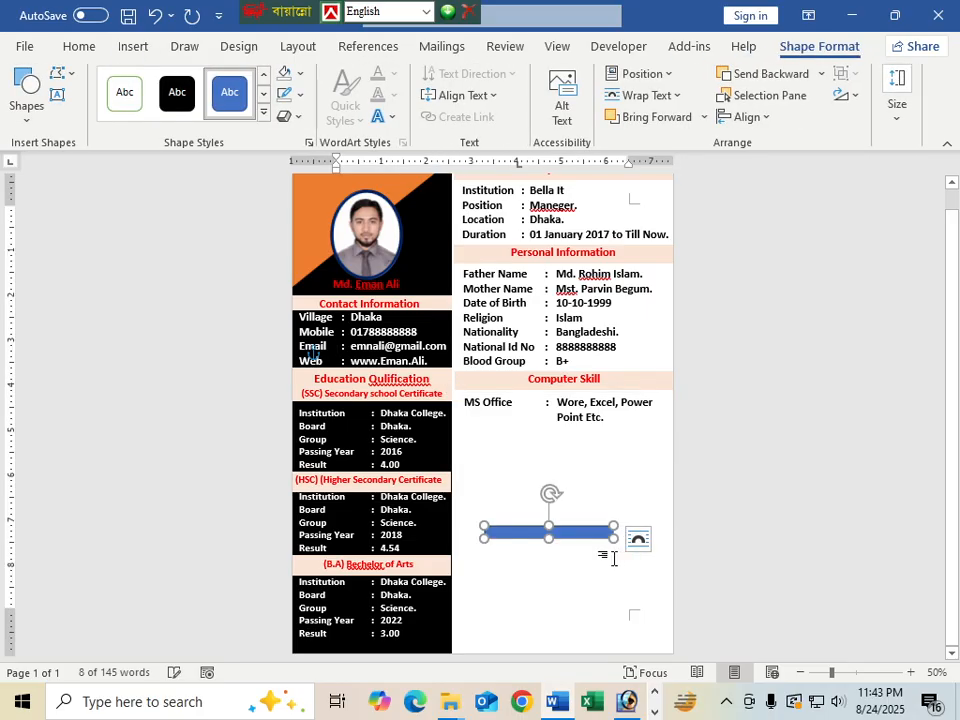
mouse_move(487, 538)
left_mouse_down()
mouse_move(501, 527)
mouse_move(502, 540)
left_mouse_up()
left_click(580, 563)
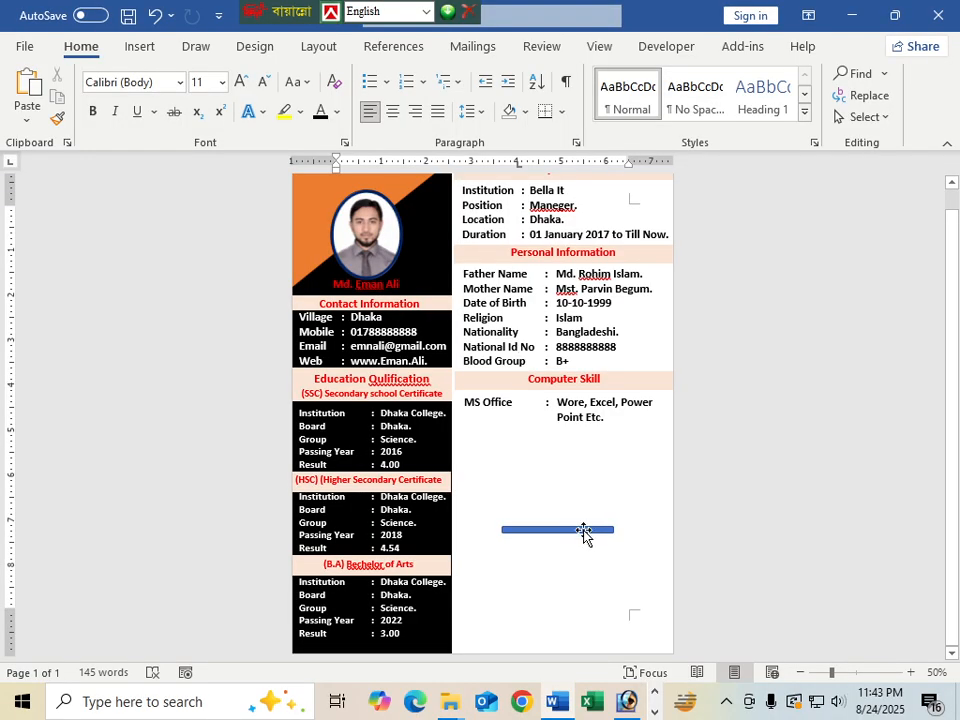
Duplicate the bar, fill the copy white, and lay it over the blue bar's end
left_click(585, 535)
left_click_drag(582, 539, 577, 556)
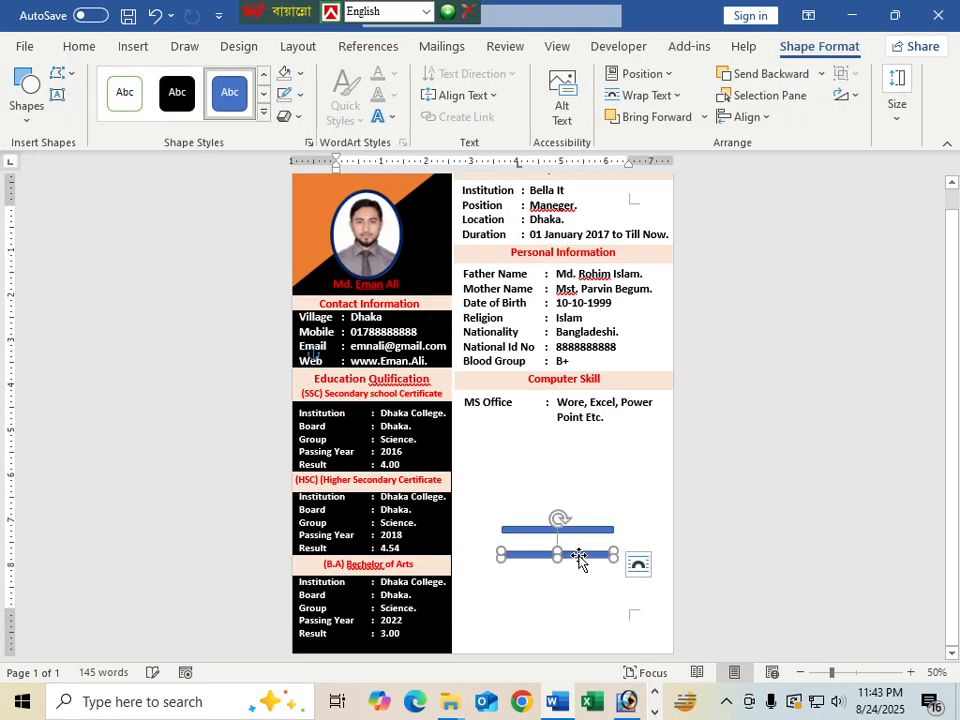
left_click(301, 82)
left_click(288, 122)
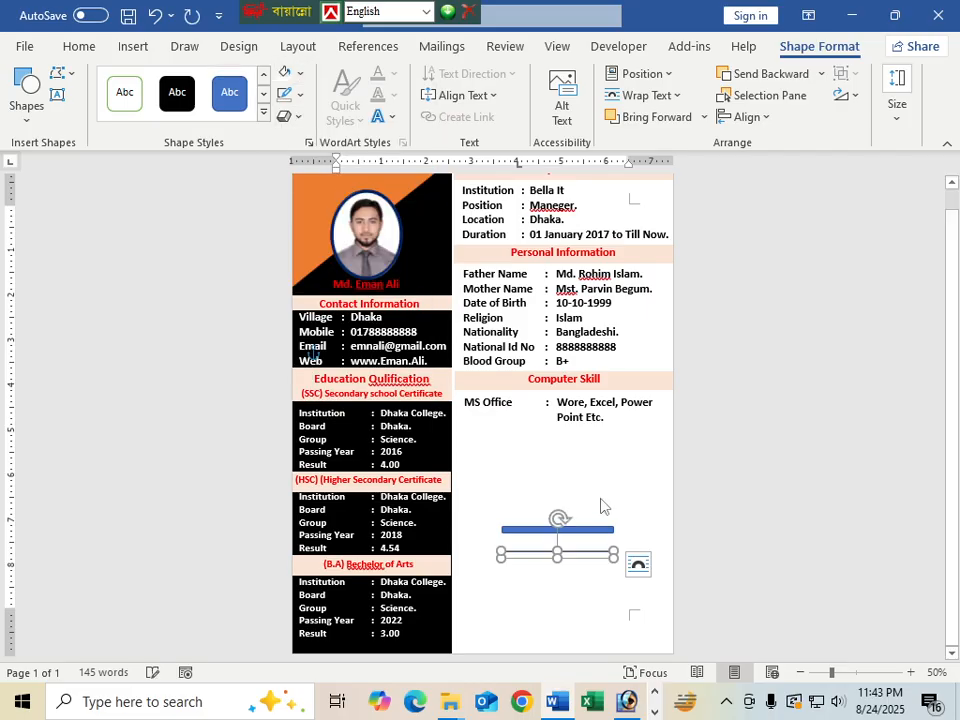
left_click(589, 572)
left_click_drag(586, 557, 597, 531)
left_click(553, 606)
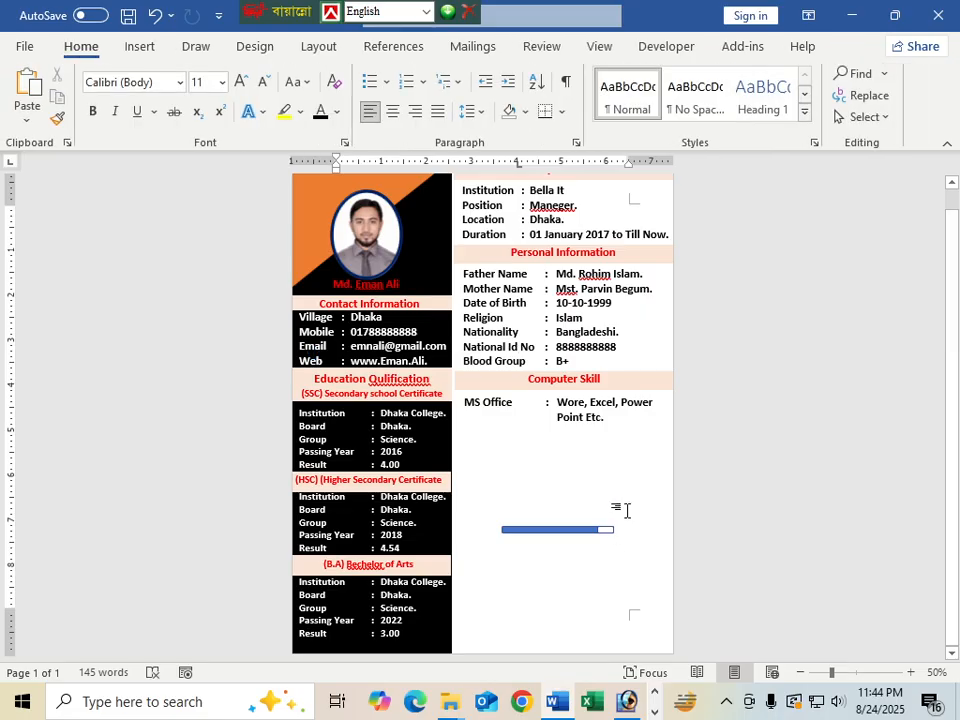
Group the blue bar with its white end and move it under the MS Office entry
left_click(516, 530)
left_click(604, 532)
left_click(605, 533)
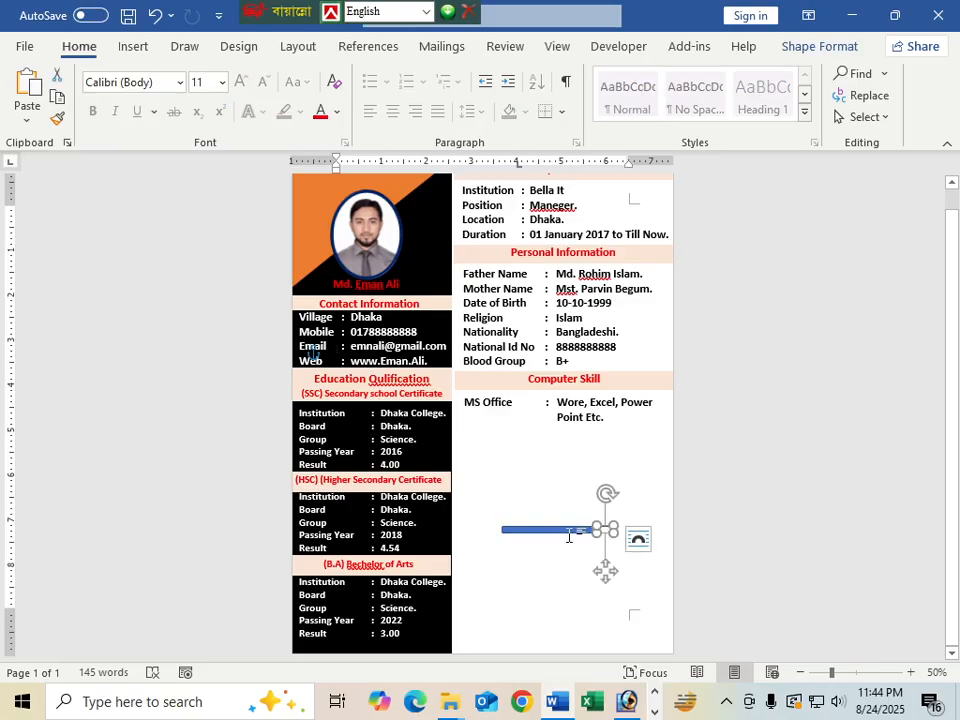
left_click(566, 532, "shift")
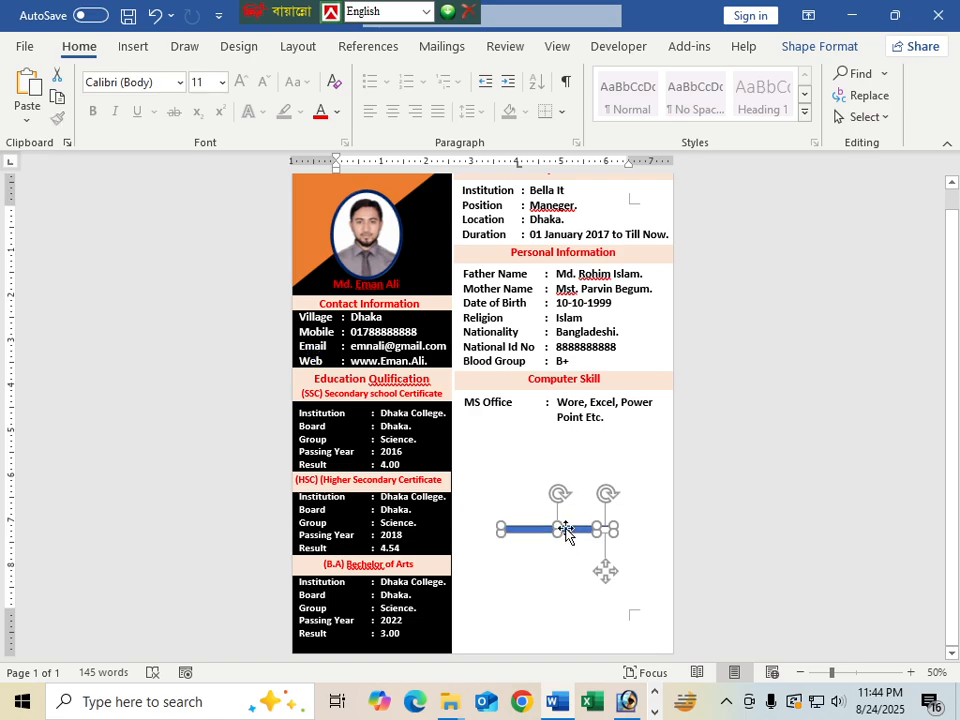
right_click(567, 535)
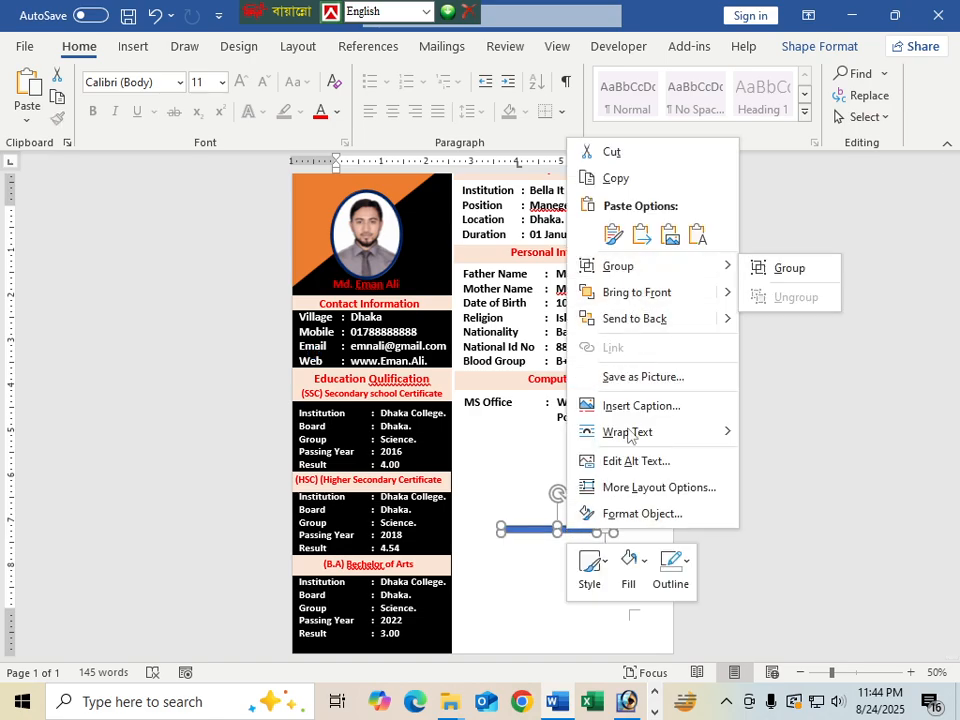
mouse_move(669, 272)
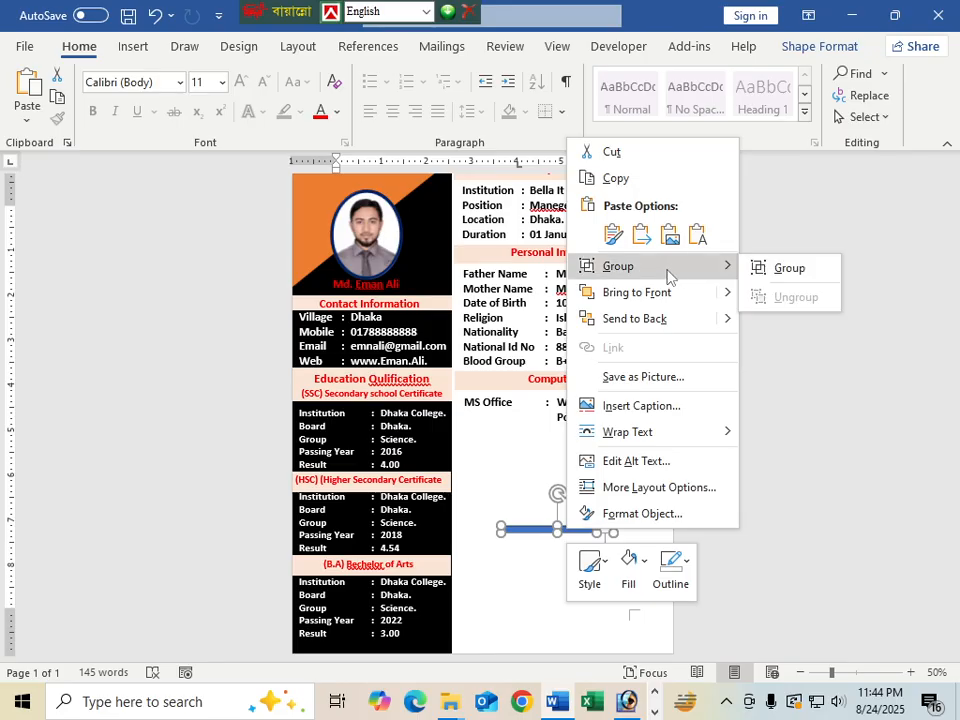
left_click(795, 270)
left_click_drag(574, 518, 579, 432)
Add an Others row with tabbed ': Email, Internet Browsing' below the skill bar
left_click(600, 508)
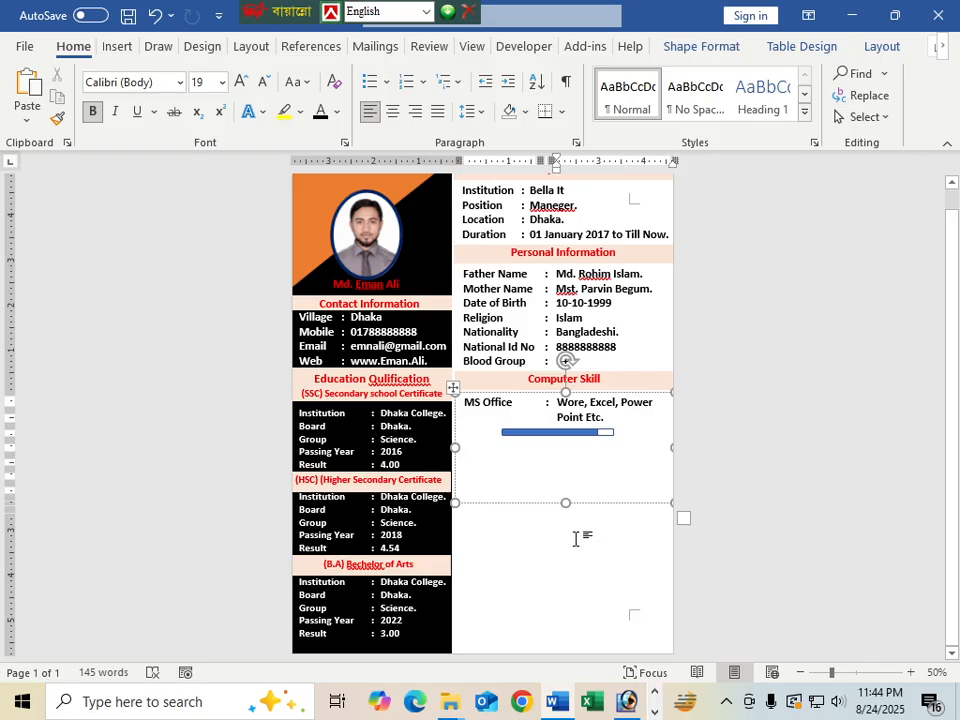
left_click(472, 452)
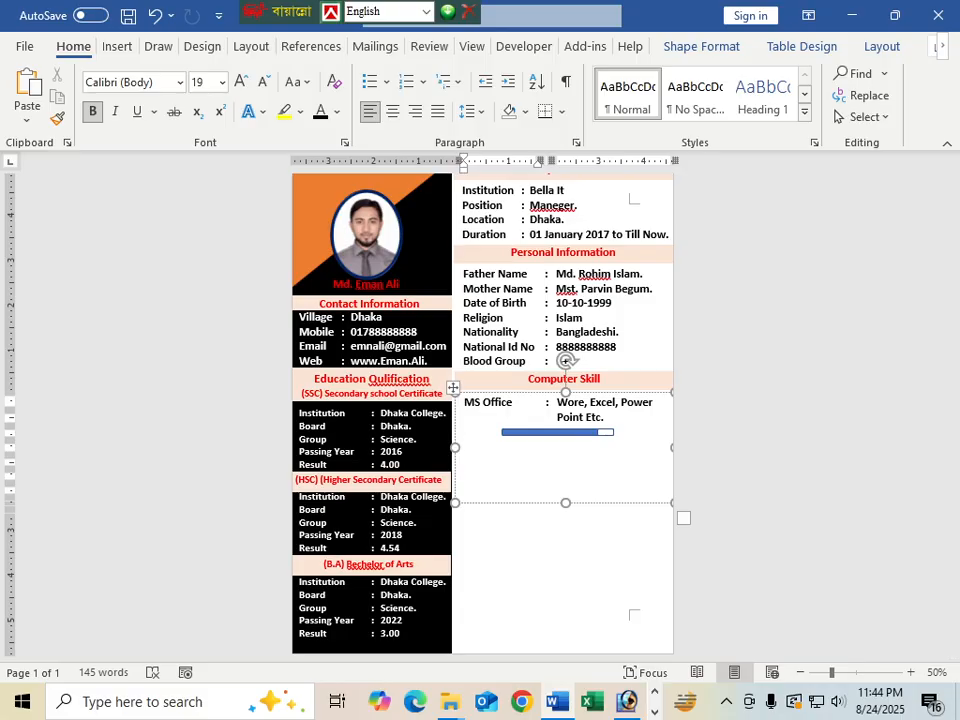
type("Others")
key("Tab")
type(":")
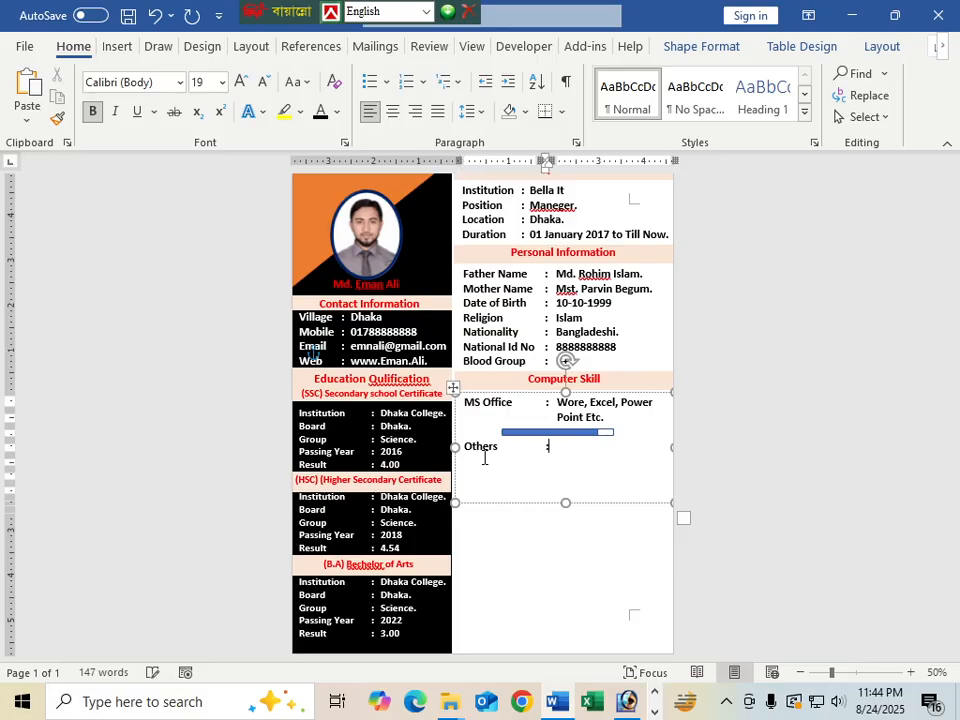
key("Tab")
type("Email,")
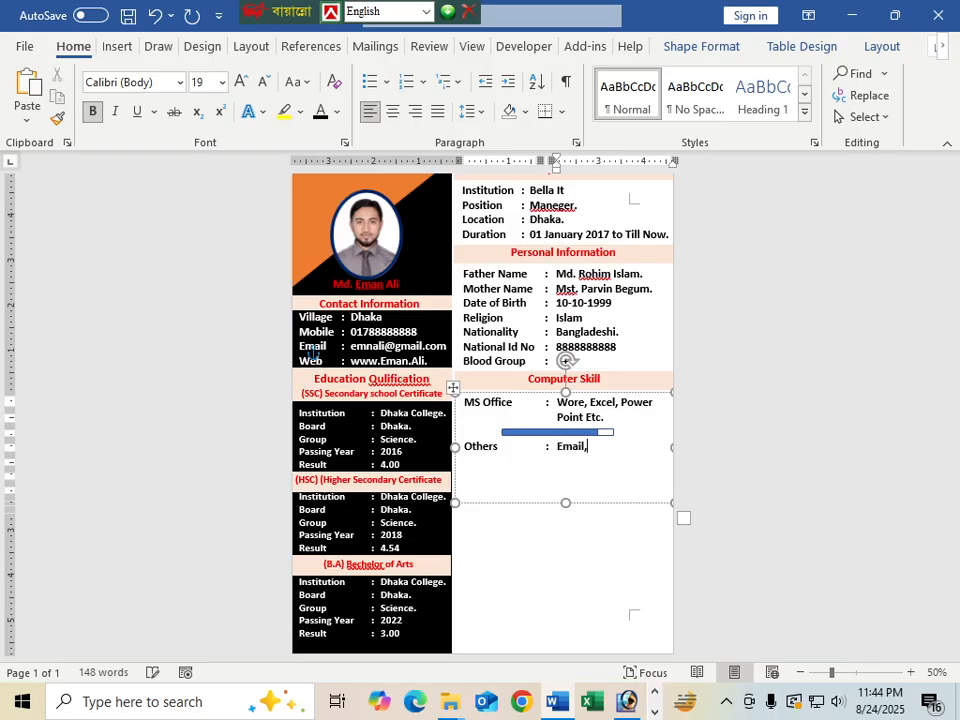
type(" Internet b")
key("BackSpace")
type("Browsin")
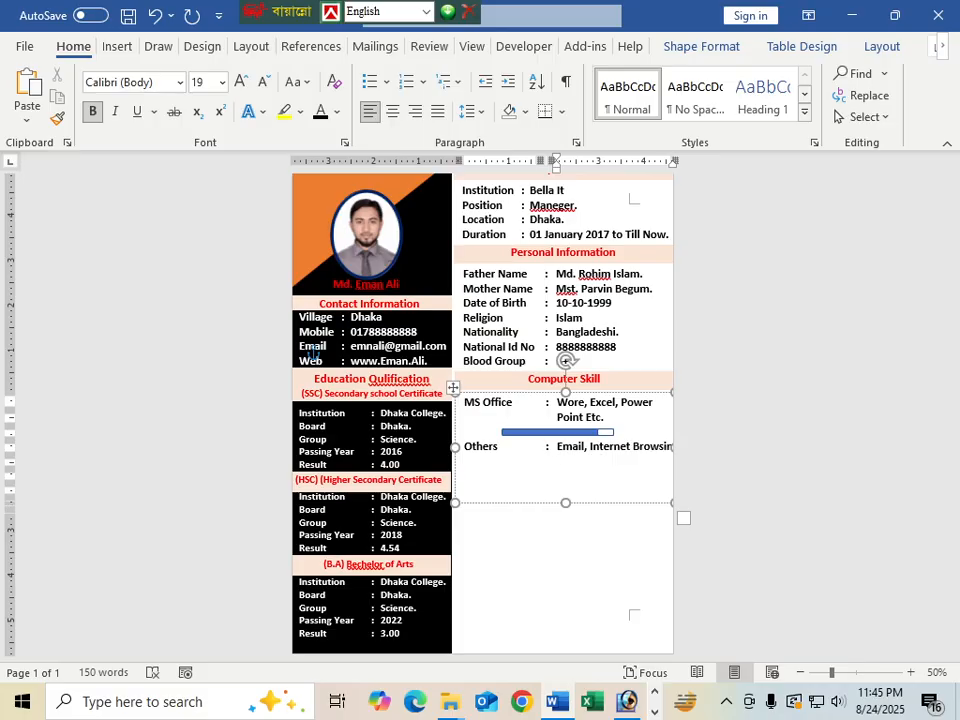
type("g")
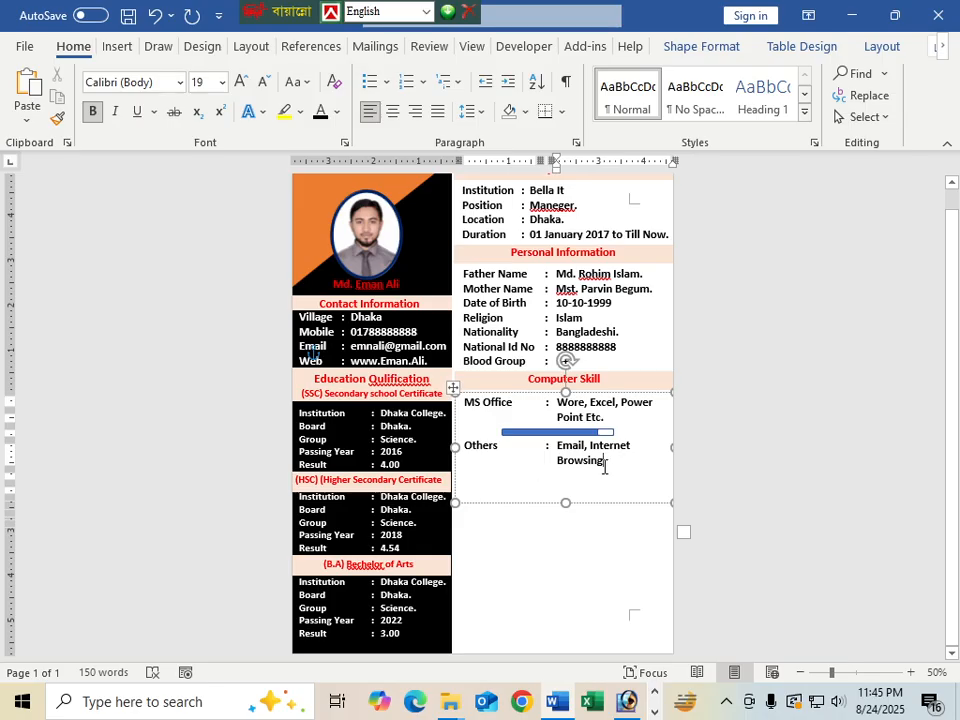
Add a comma after Browsing and delete the duplicate Browsing line
double_click(566, 462)
key("ctrl+c")
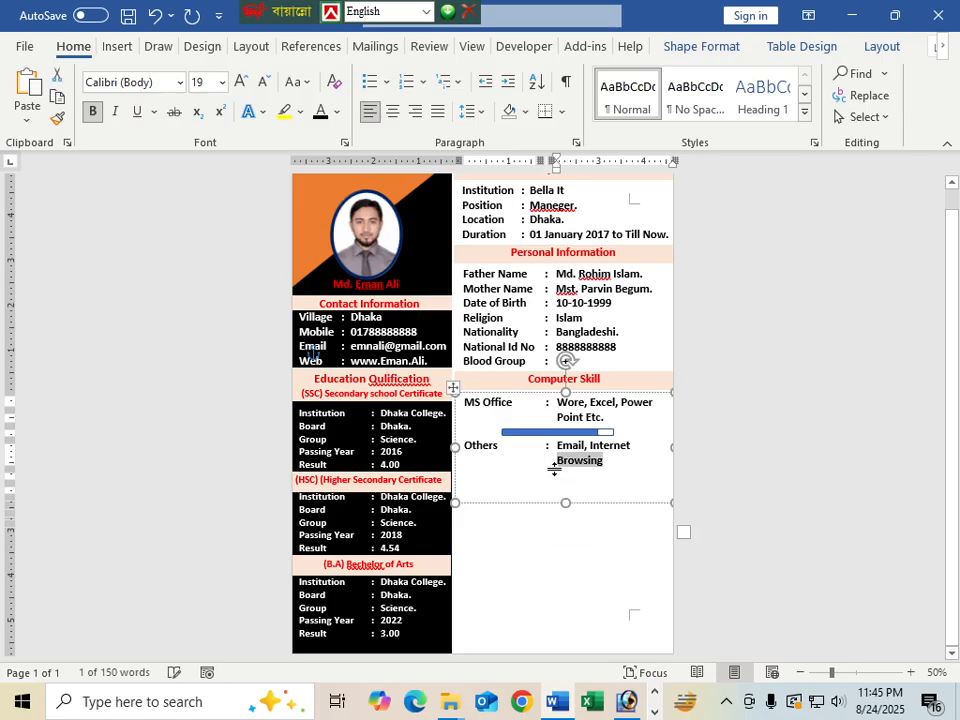
key("BackSpace")
key("ctrl+v")
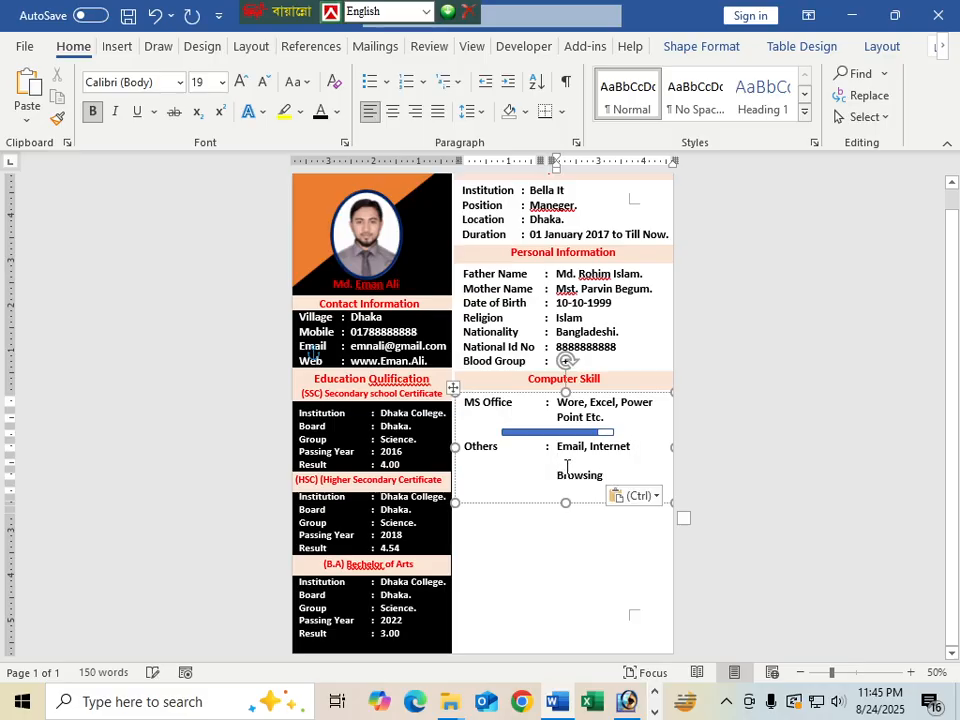
key("ctrl+v")
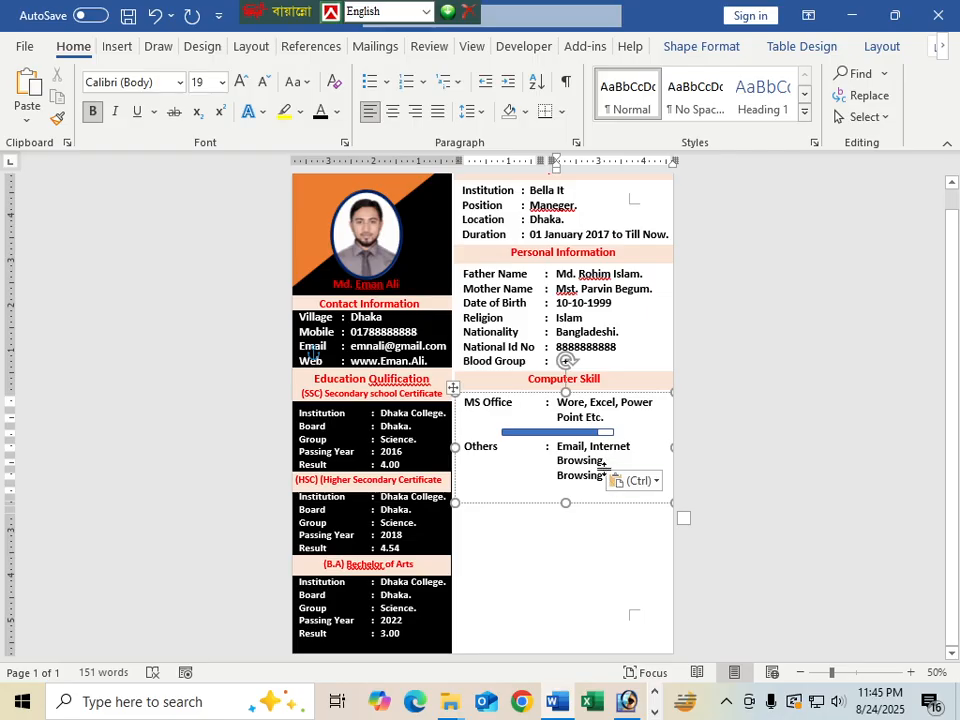
left_click(604, 462)
type(",")
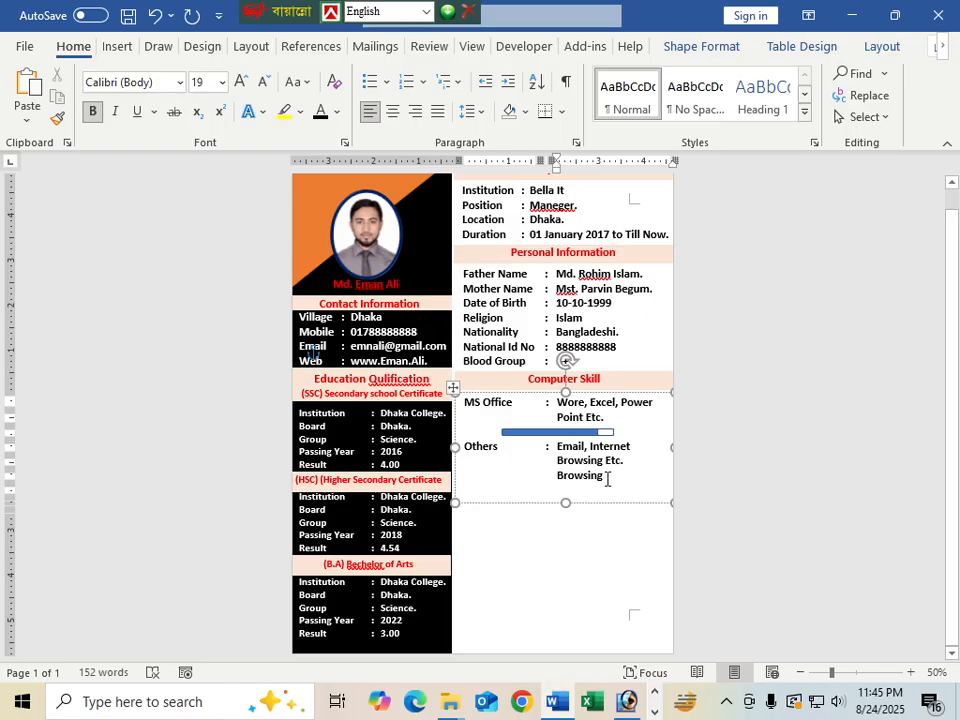
left_click_drag(606, 476, 553, 478)
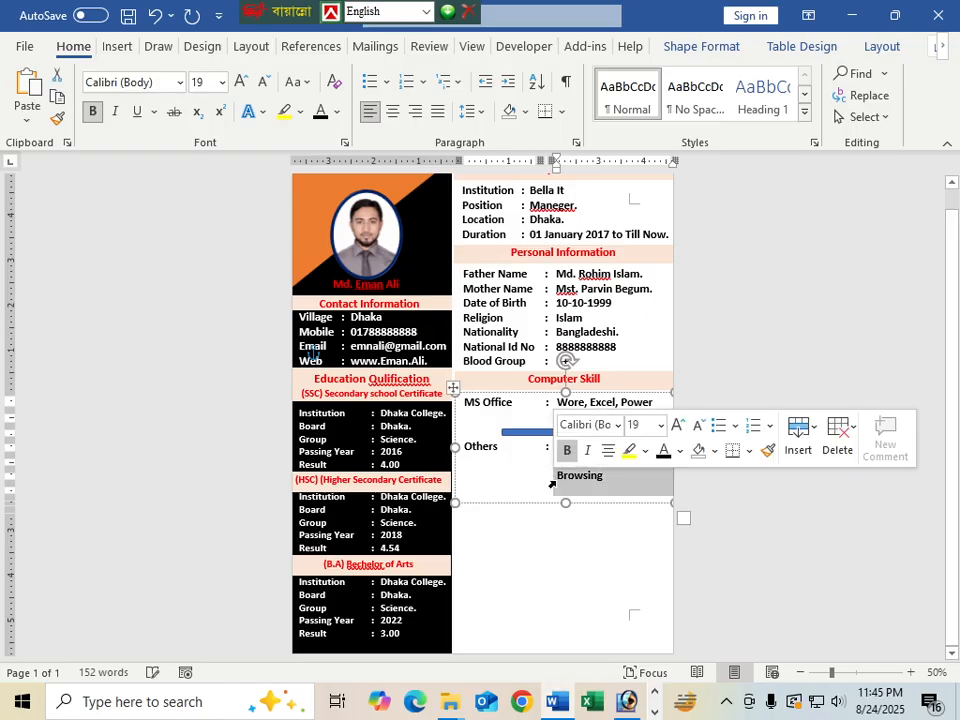
key("Delete")
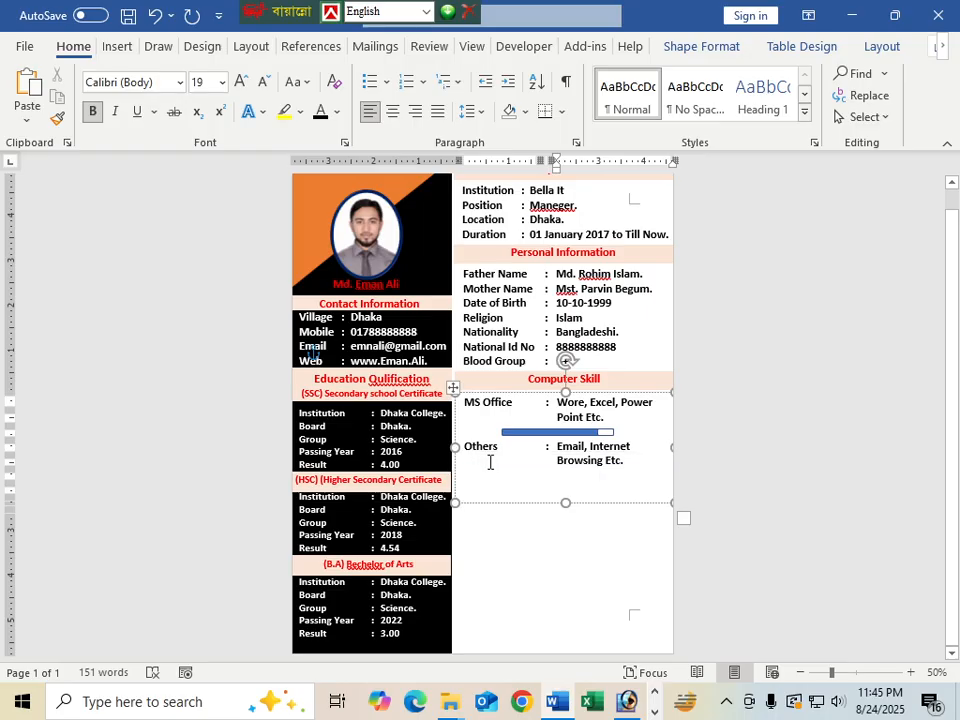
Copy the blue skill bar below the Others row and nudge it up two steps into place
left_click(561, 433)
left_click_drag(557, 437, 553, 486)
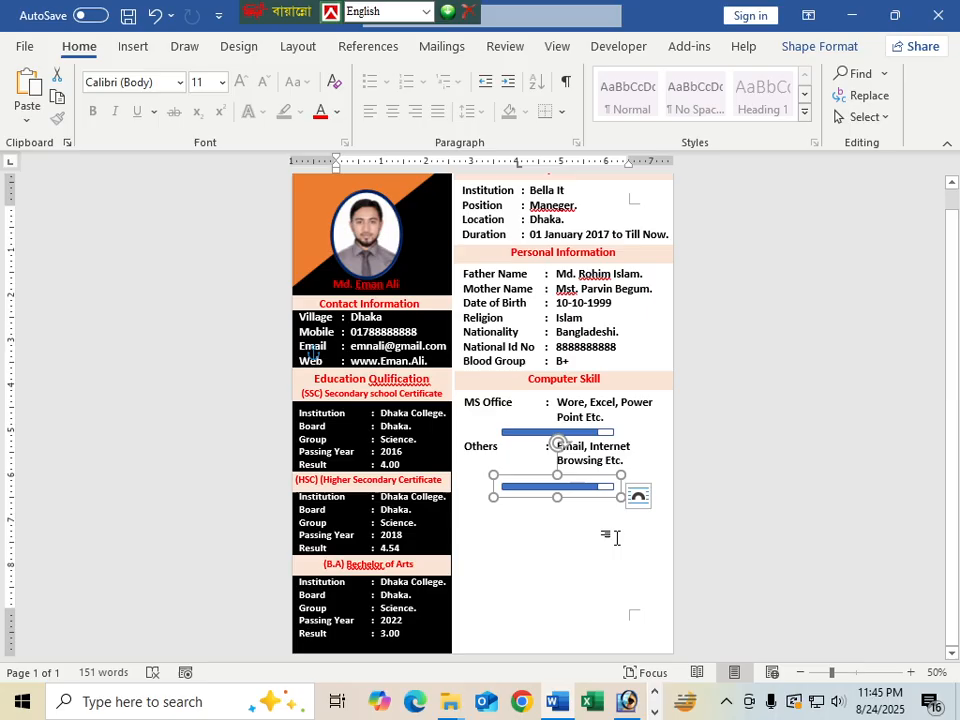
left_click(732, 563)
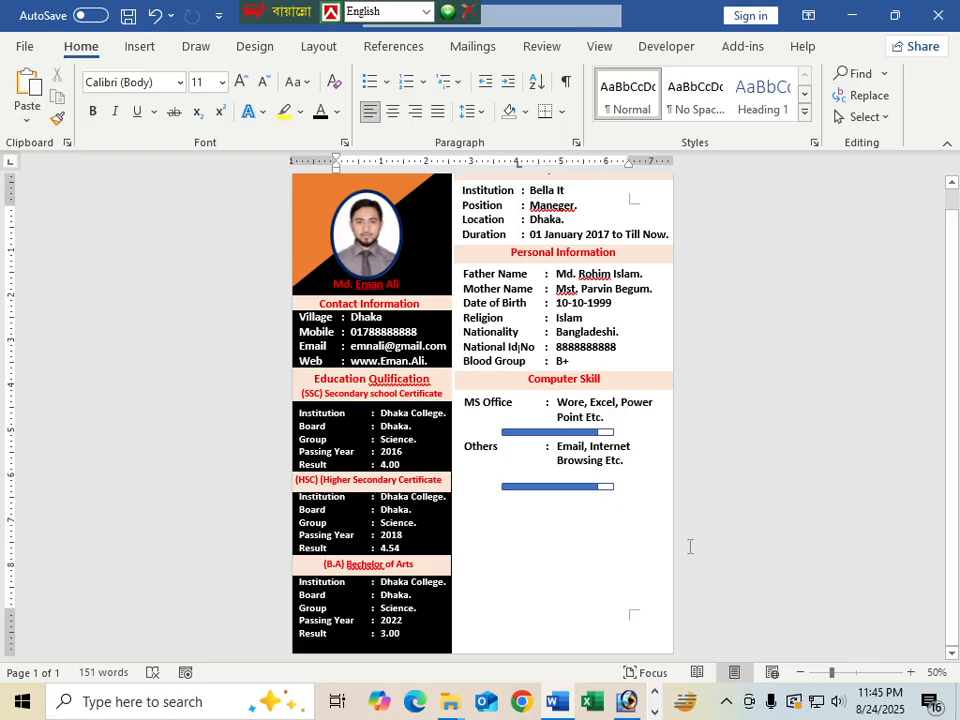
scroll(650, 545, "up", 1)
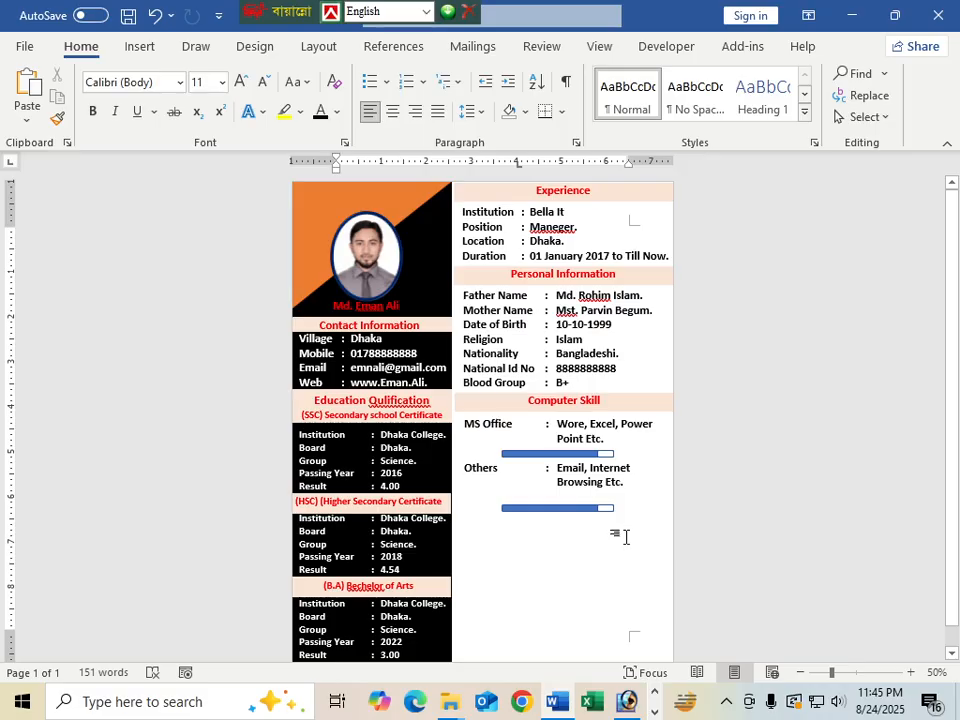
left_click(568, 507)
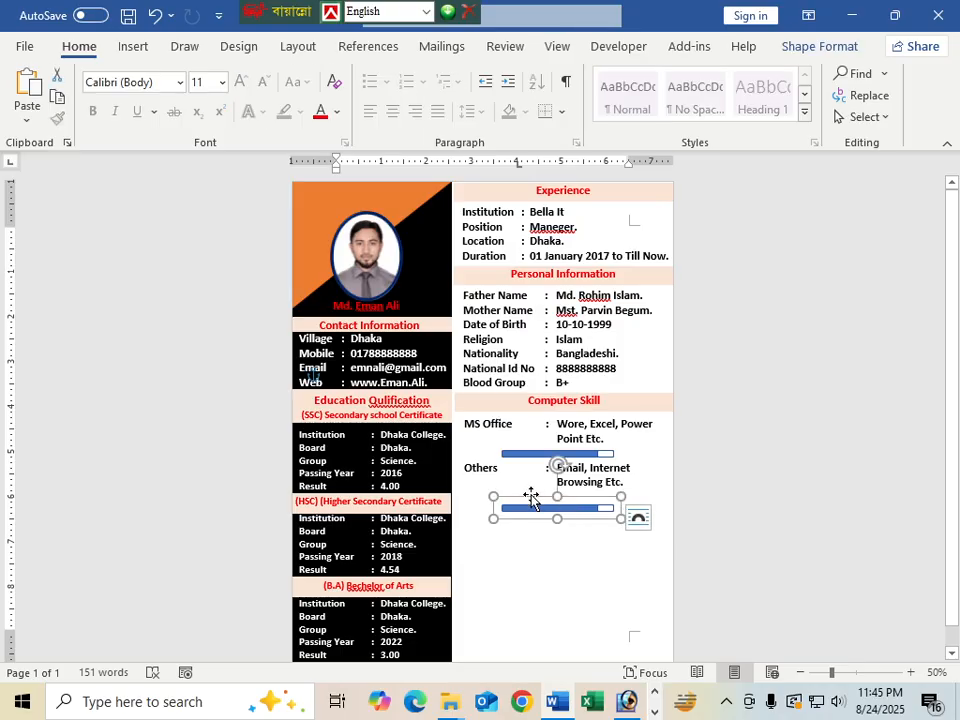
key("Up")
key("Up")
key("Up")
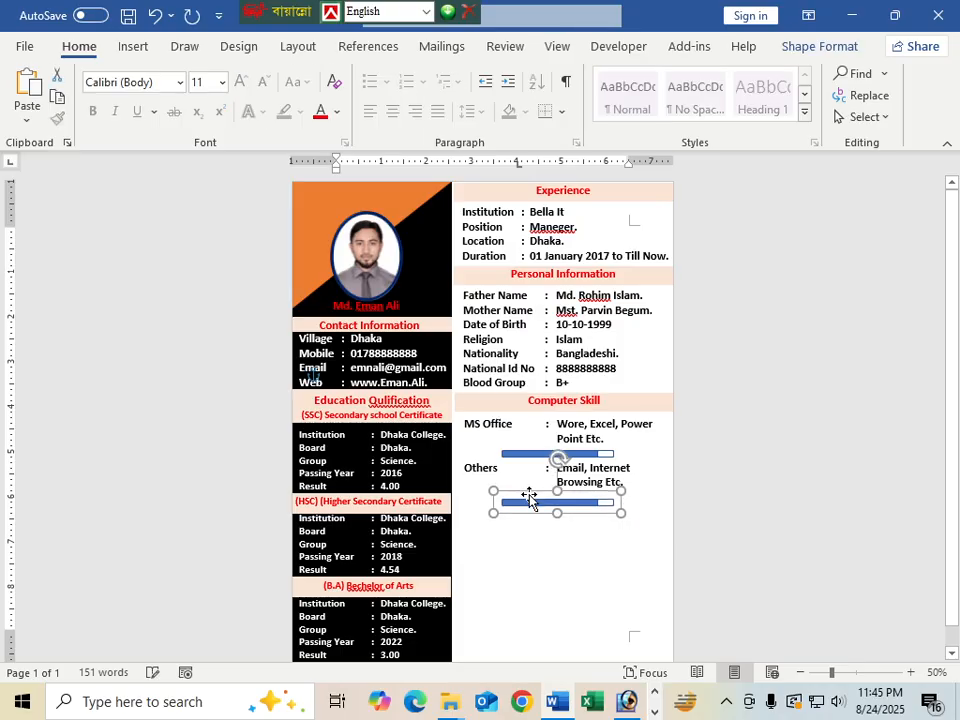
key("Up")
key("Up")
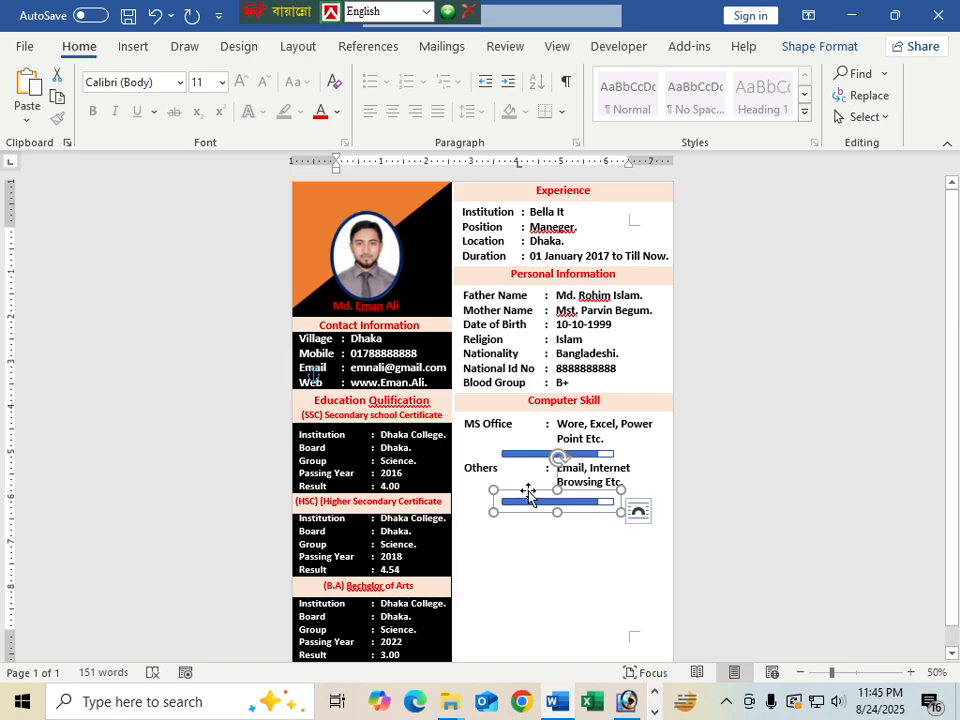
left_click(566, 566)
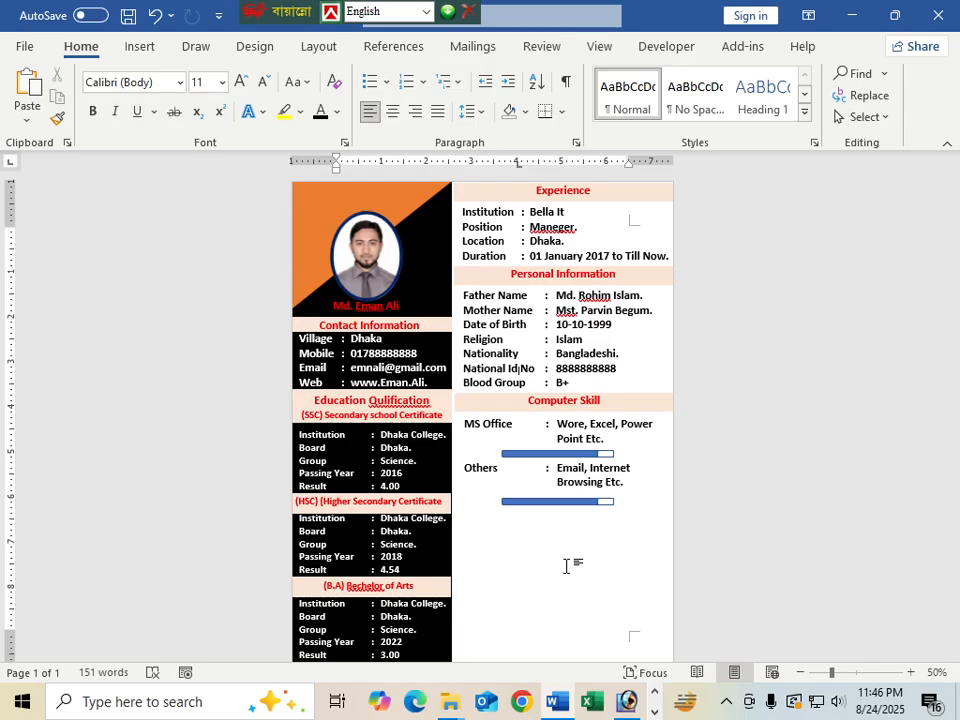
scroll(385, 445, "down", 1)
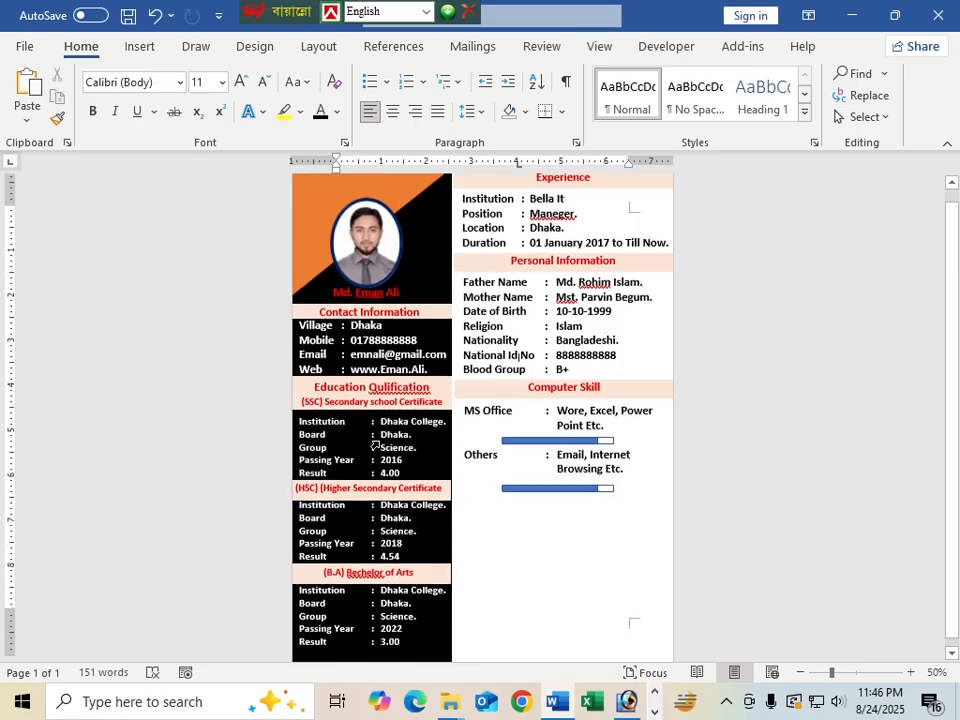
scroll(382, 465, "up", 1)
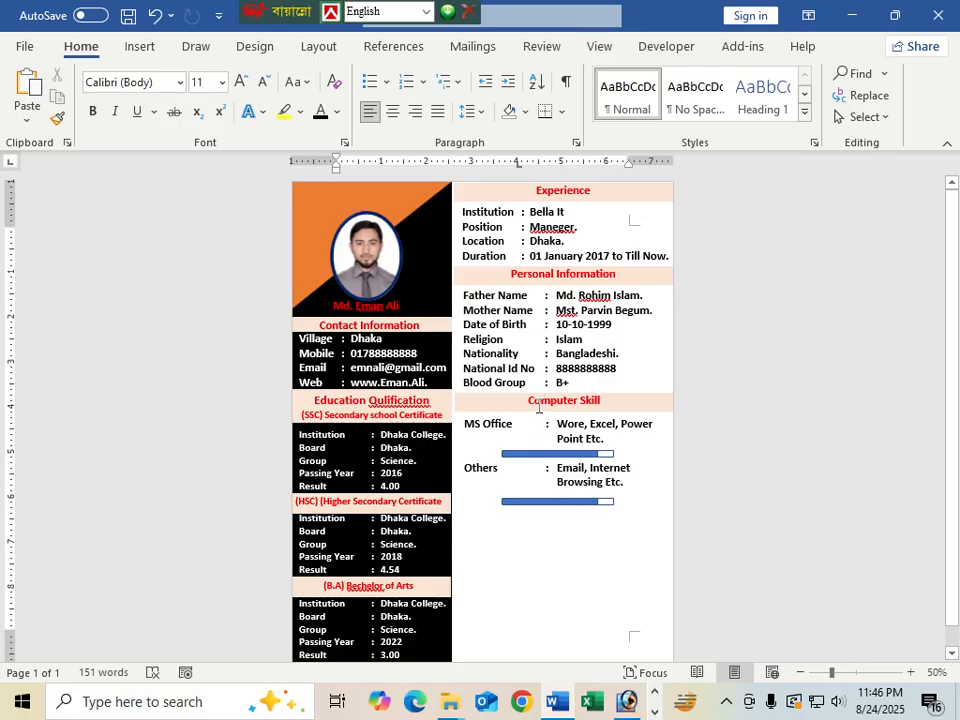
Copy the Computer Skill header box below the bars and retitle it 'Delclaration'
left_click_drag(531, 407, 512, 530)
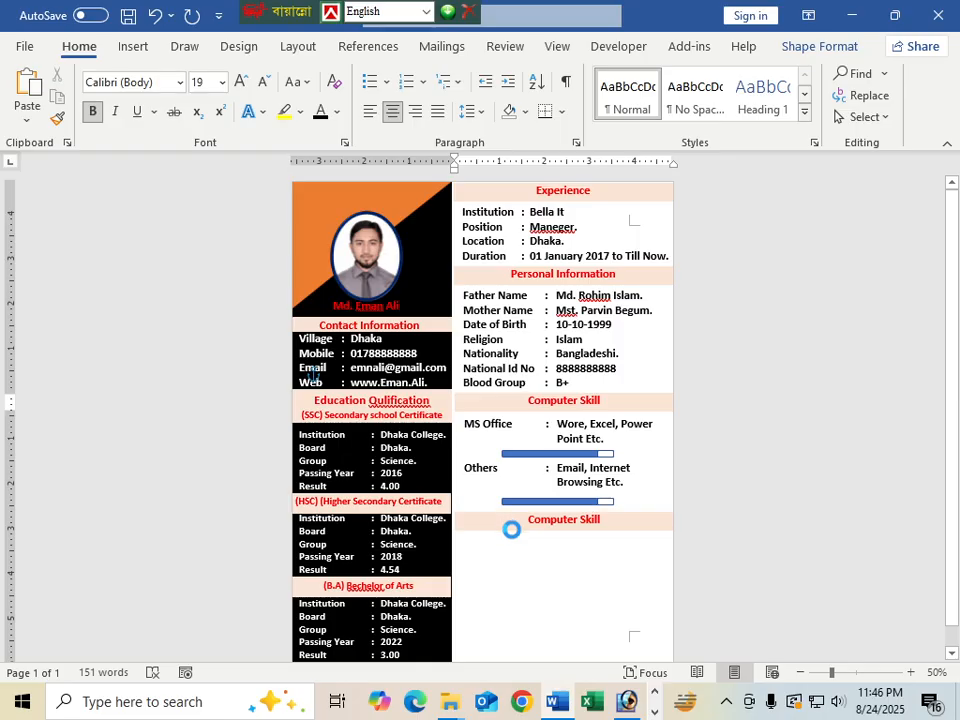
scroll(540, 573, "down", 1)
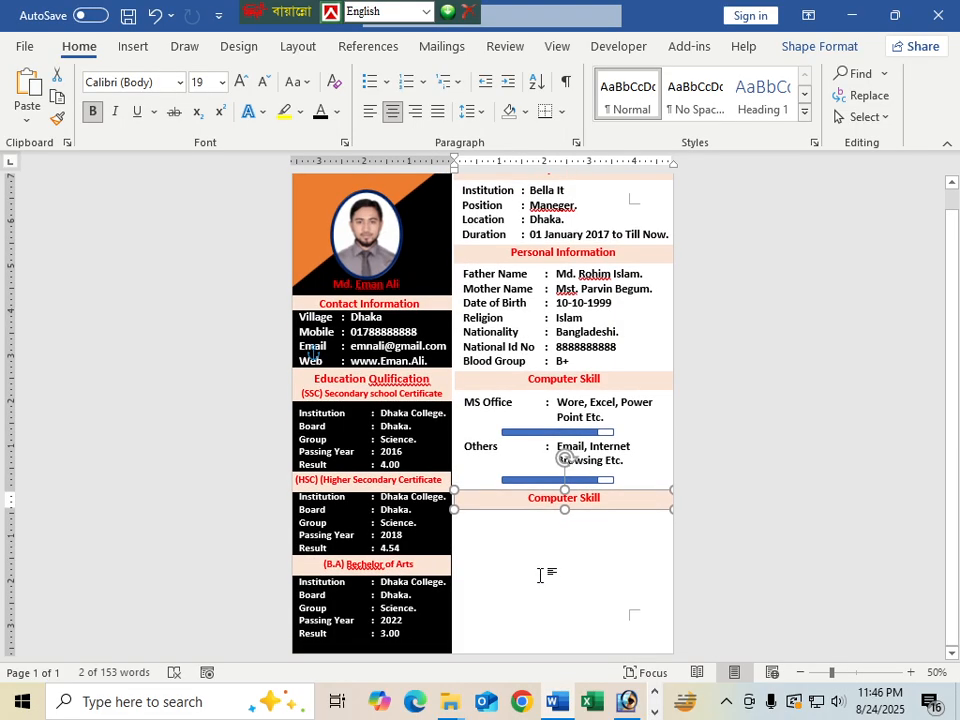
scroll(540, 570, "up", 1)
scroll(540, 566, "down", 1)
scroll(540, 566, "up", 1)
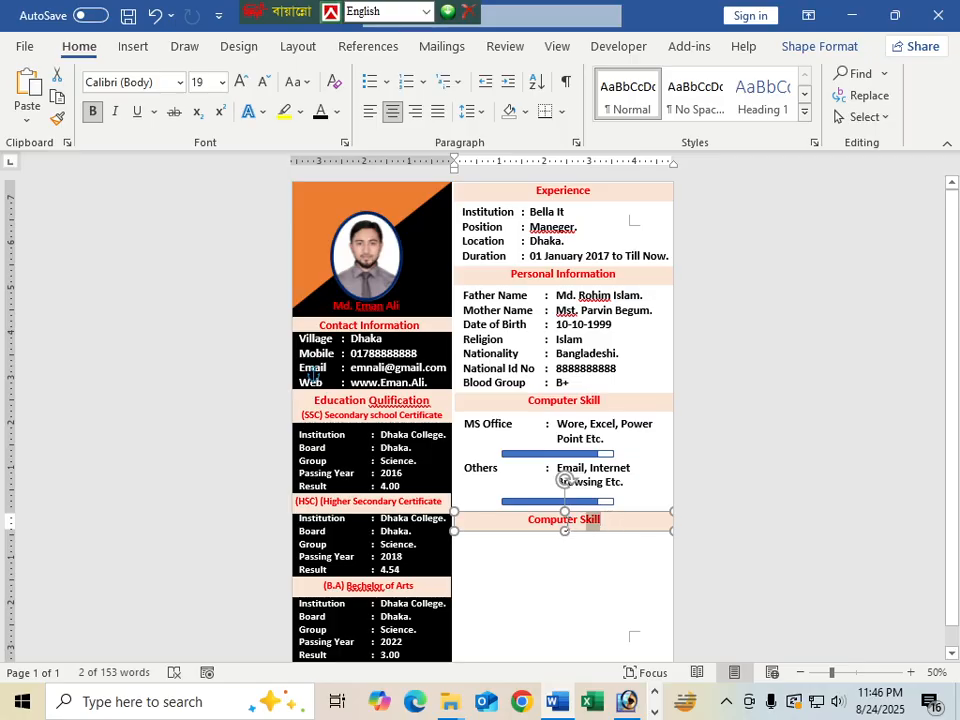
left_click_drag(567, 522, 528, 525)
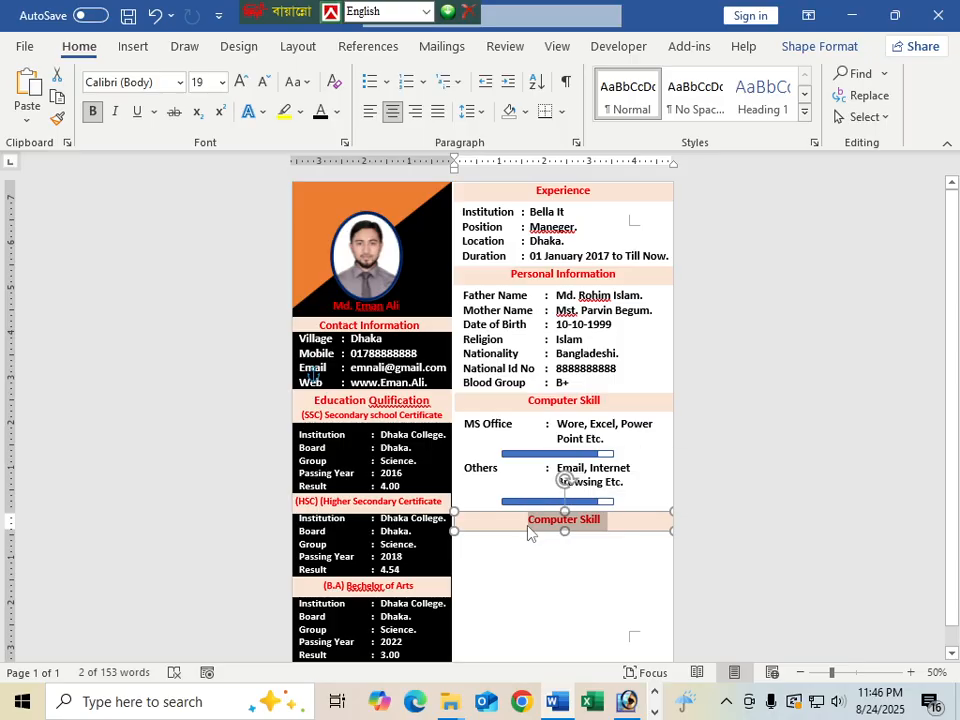
type("Delclaration")
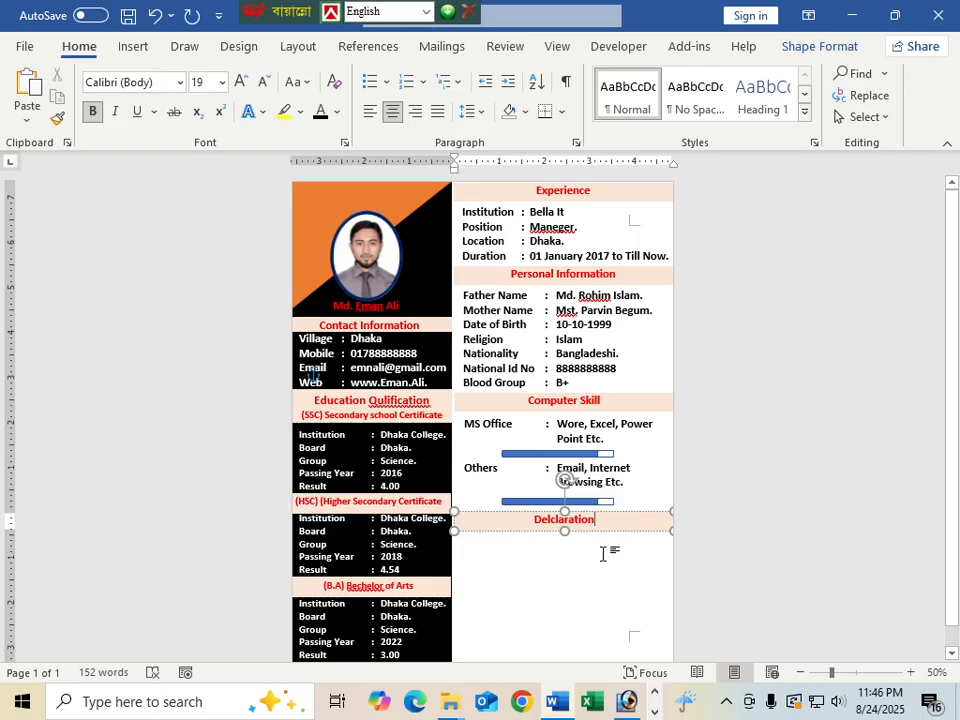
scroll(604, 554, "down", 1)
left_click(546, 542)
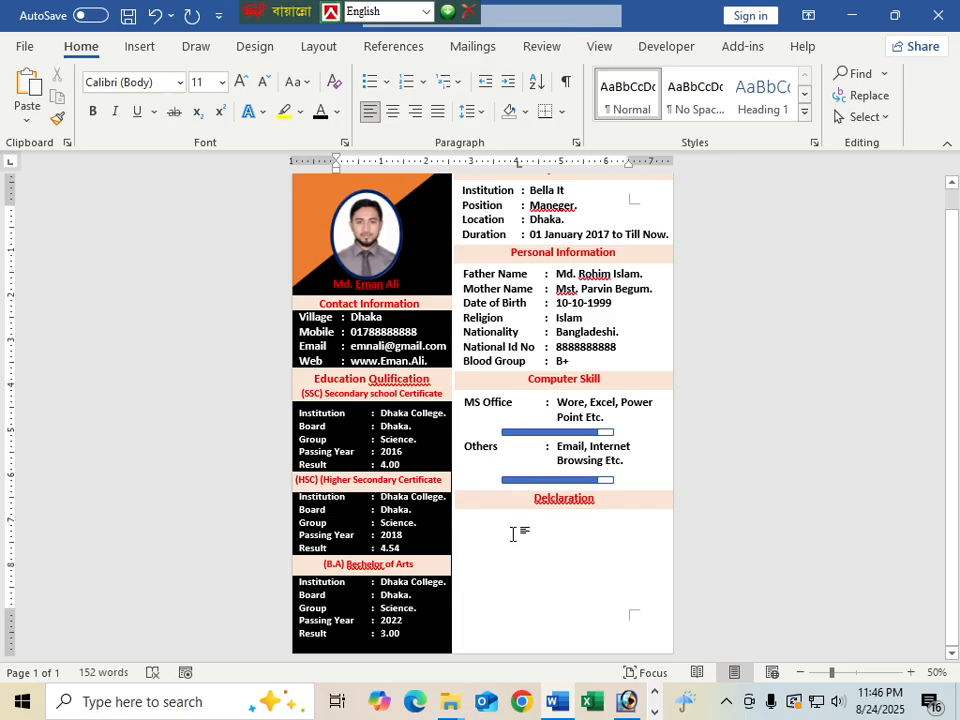
Copy the Personal Information box below the Declaration heading and delete its table rows
left_click(534, 334)
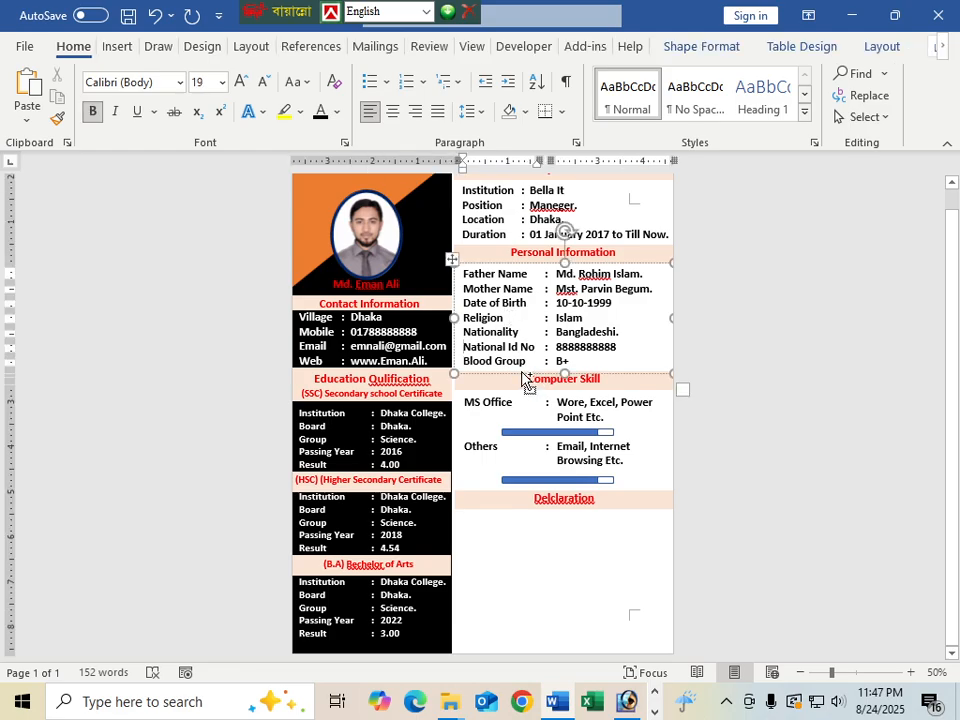
left_click_drag(522, 382, 522, 614)
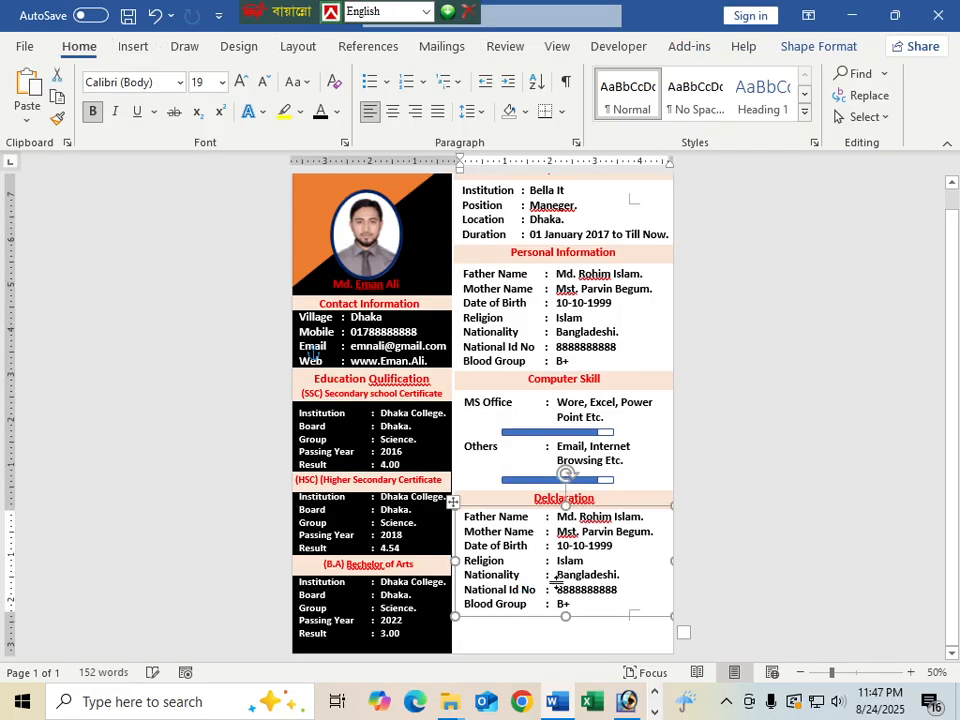
key("Down")
key("Down")
key("Down")
key("Down")
key("Down")
key("Down")
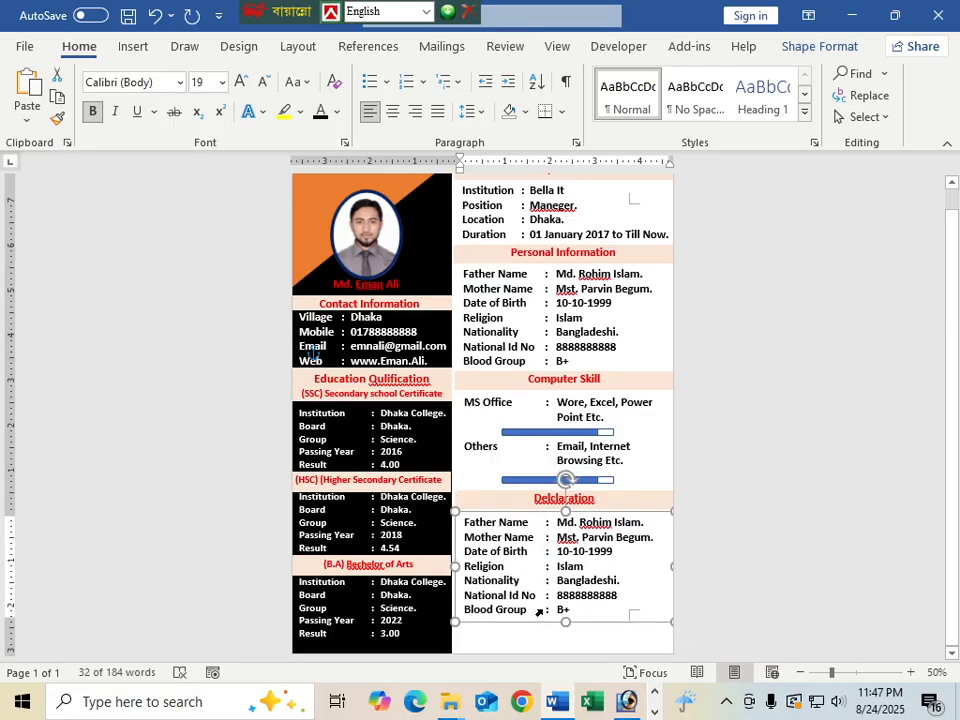
left_click_drag(574, 613, 530, 521)
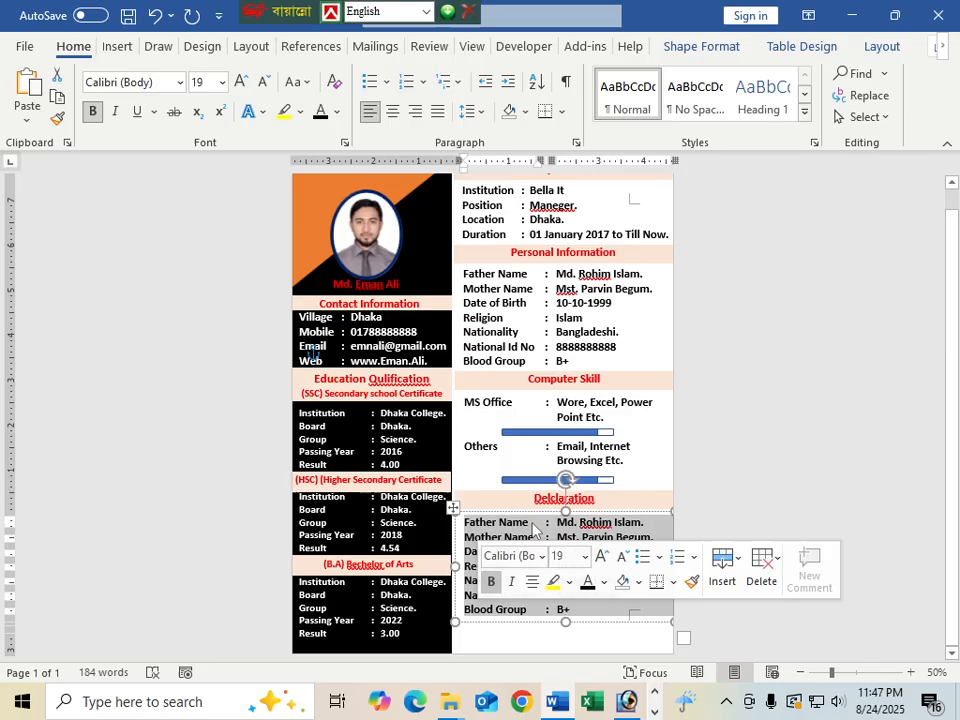
key("BackSpace")
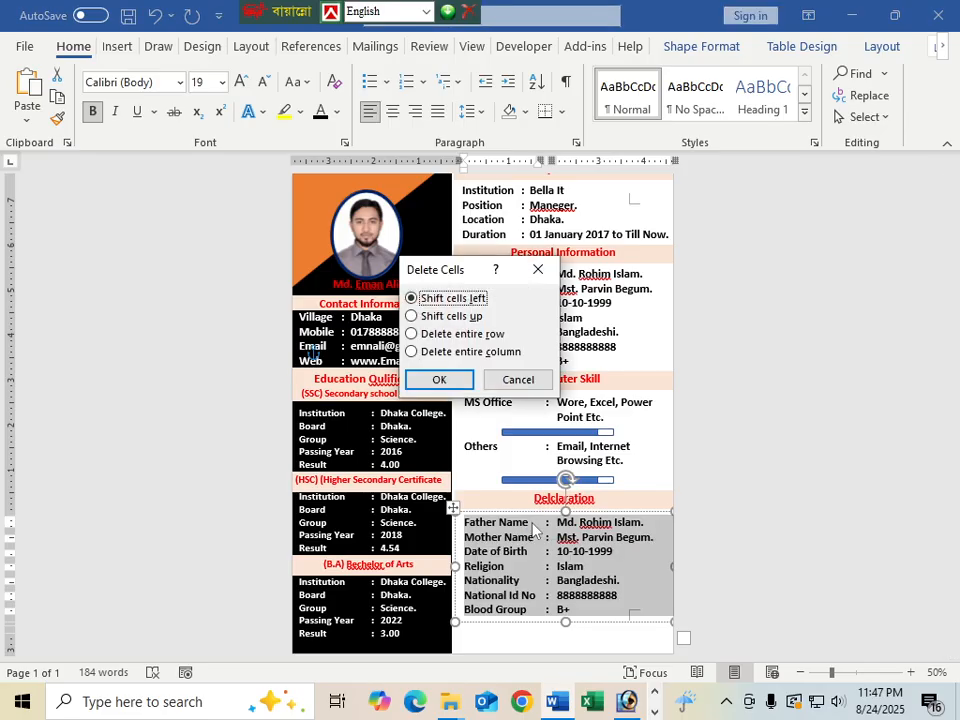
key("Return")
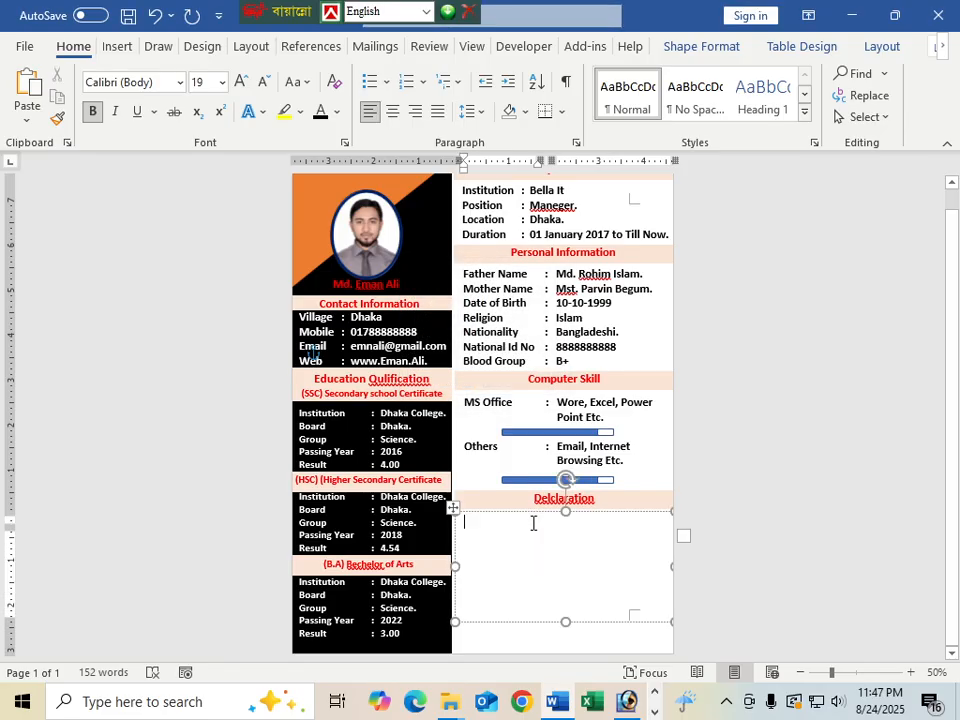
Clear all leftover lines and placeholder characters so the Declaration box is empty
key("Return")
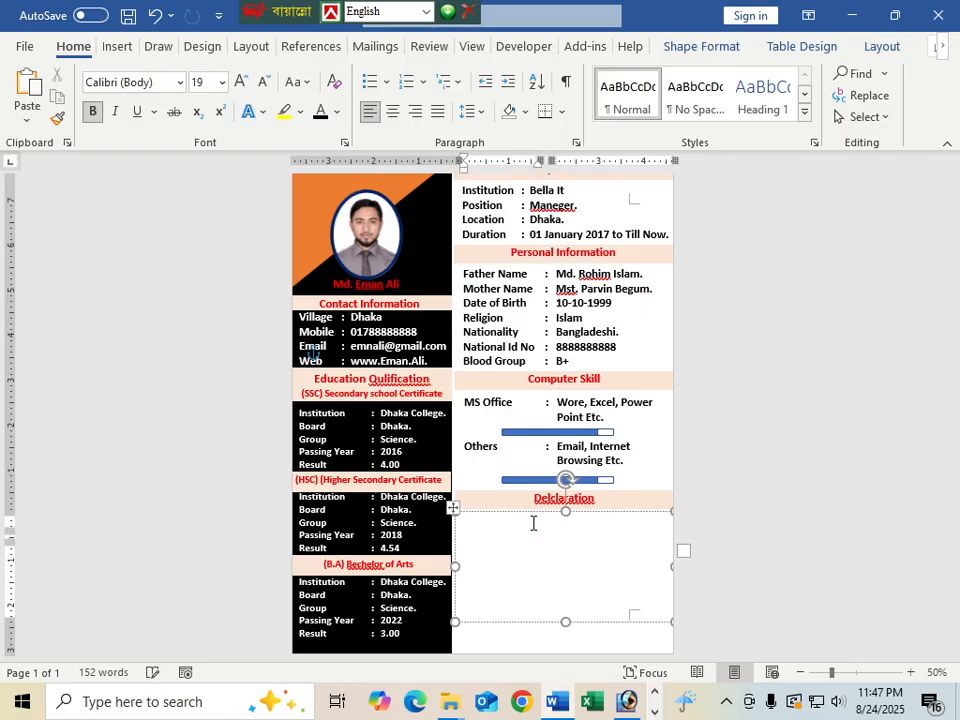
type("fdfdfffffffffffff")
key("Return")
type("fffffffff")
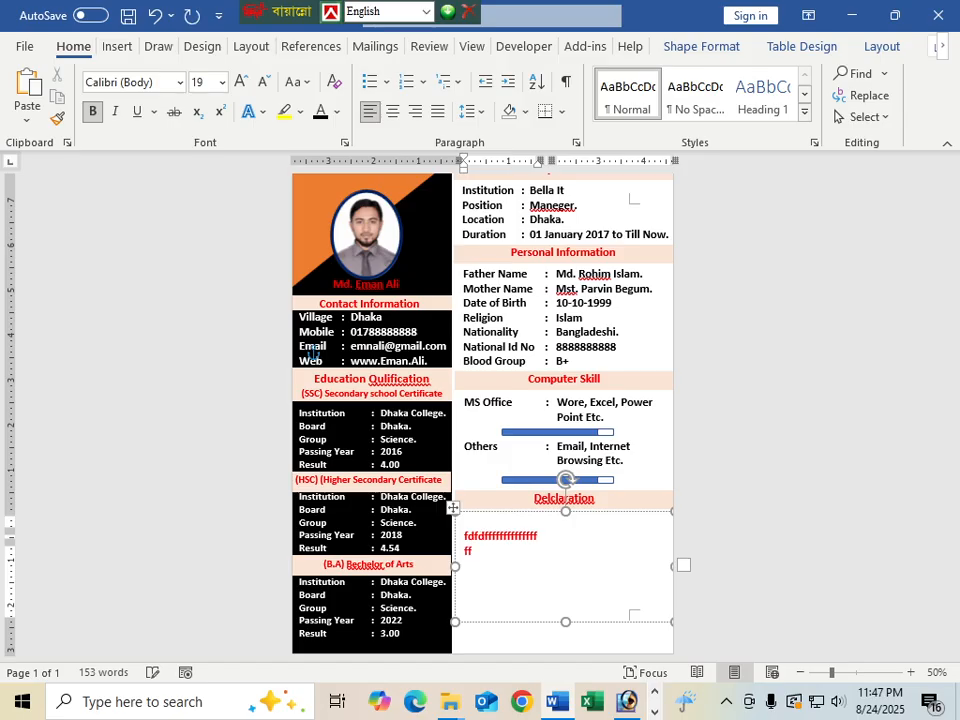
key("BackSpace")
key("BackSpace")
key("BackSpace")
key("BackSpace")
key("BackSpace")
key("BackSpace")
key("BackSpace")
key("BackSpace")
key("BackSpace")
key("BackSpace")
key("BackSpace")
key("BackSpace")
key("BackSpace")
key("BackSpace")
key("BackSpace")
key("BackSpace")
key("BackSpace")
key("BackSpace")
key("BackSpace")
key("BackSpace")
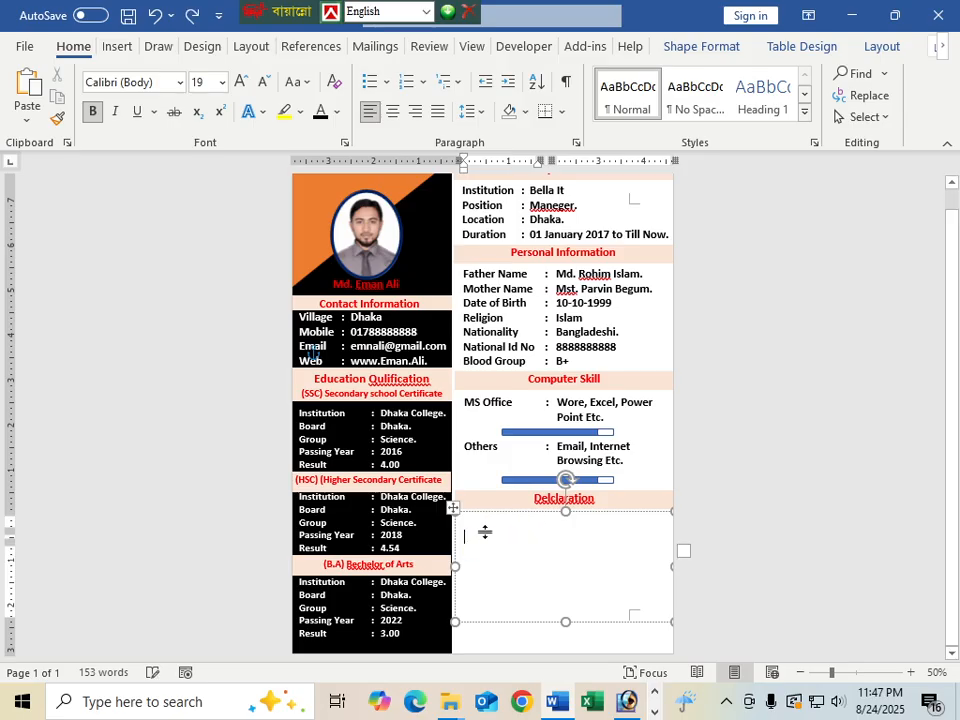
left_click_drag(467, 523, 631, 553)
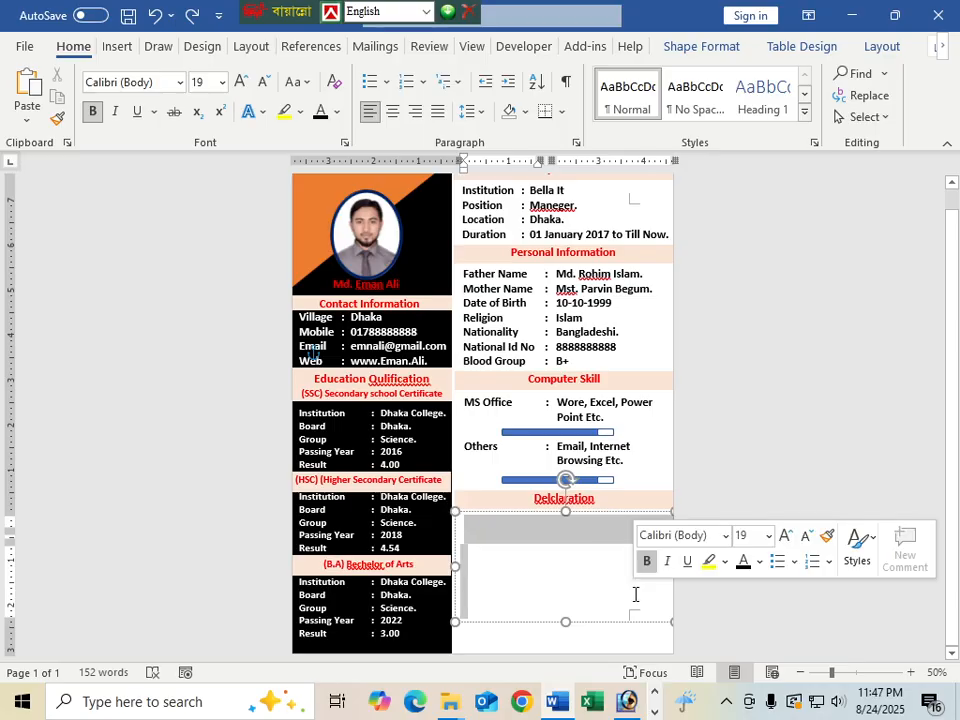
key("BackSpace")
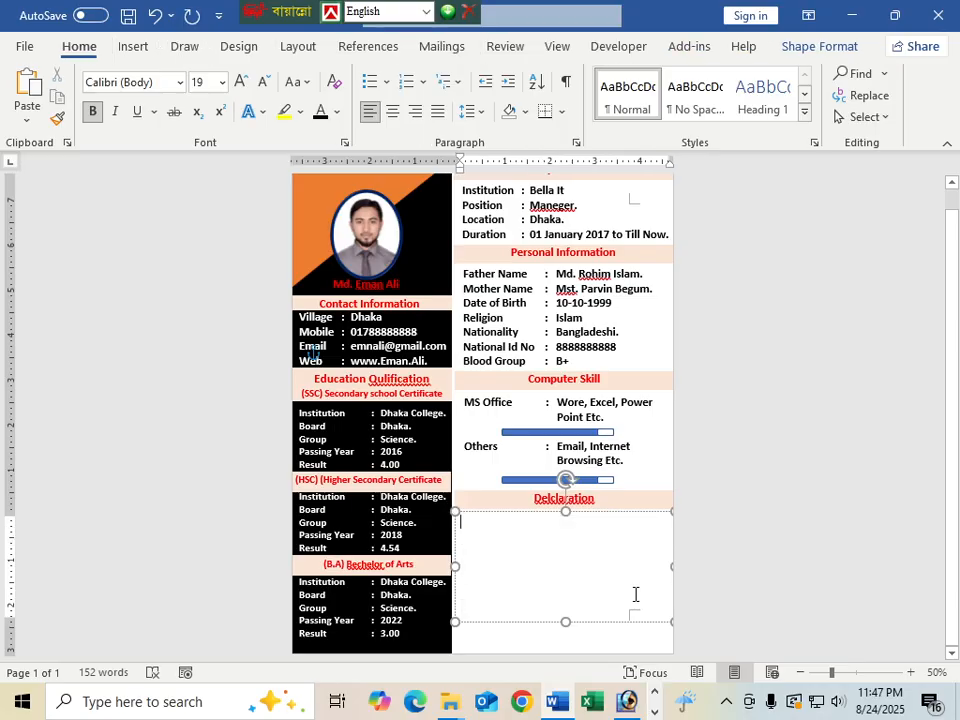
type("zzzzzzzzzzzzzzzzzzz")
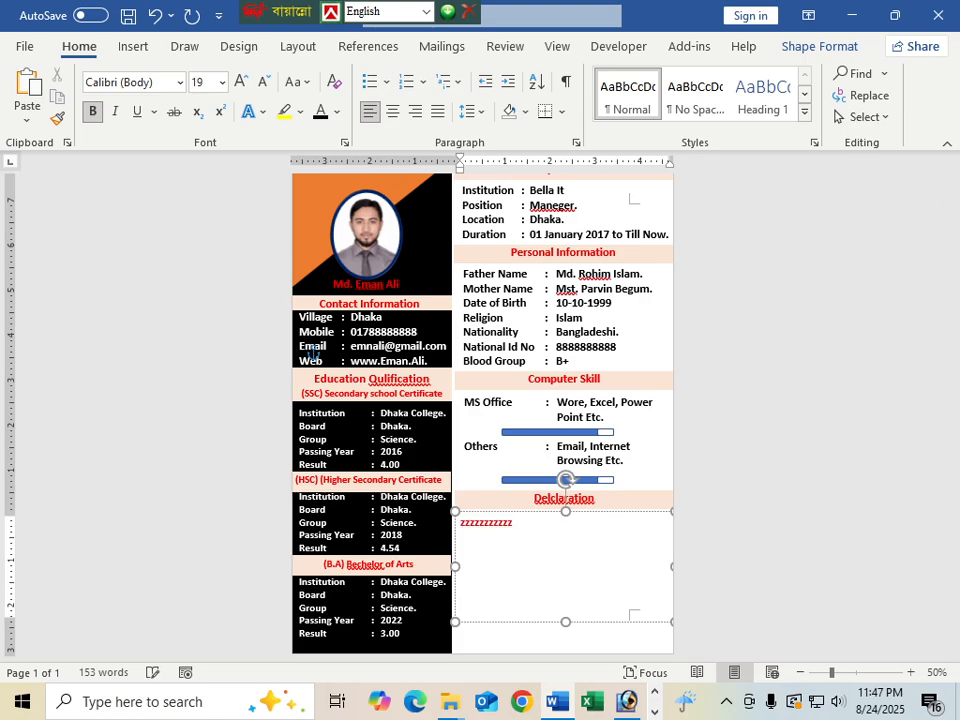
type("zzzzzzzzzzzzzz")
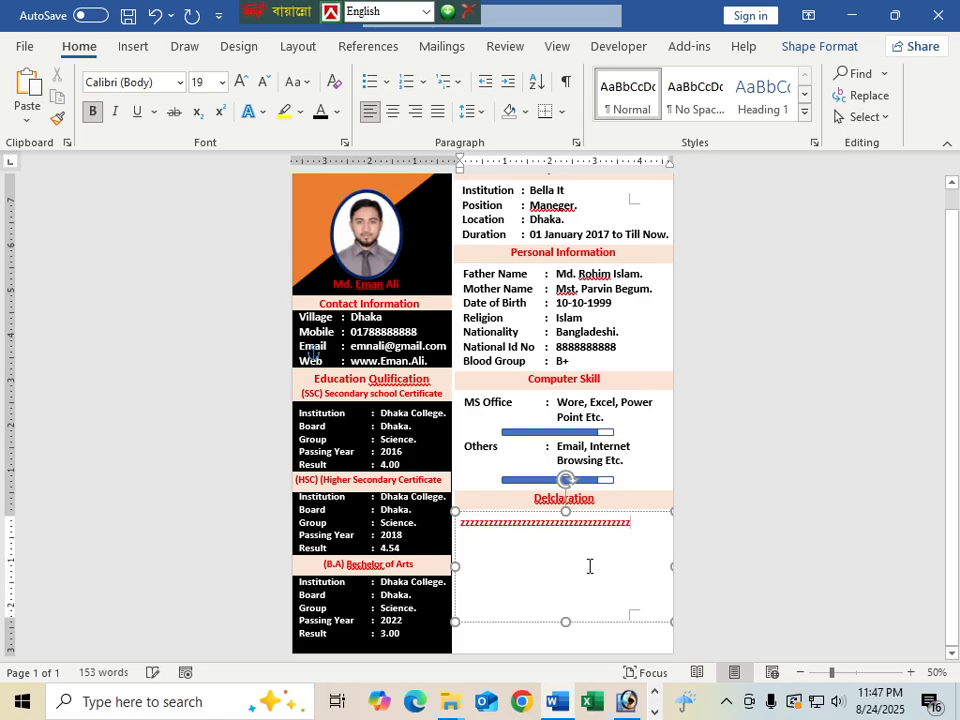
key("BackSpace")
key("BackSpace")
key("BackSpace")
key("BackSpace")
key("BackSpace")
key("BackSpace")
key("BackSpace")
key("BackSpace")
key("BackSpace")
key("BackSpace")
key("BackSpace")
key("BackSpace")
key("BackSpace")
key("BackSpace")
key("BackSpace")
key("BackSpace")
key("BackSpace")
key("BackSpace")
key("BackSpace")
key("BackSpace")
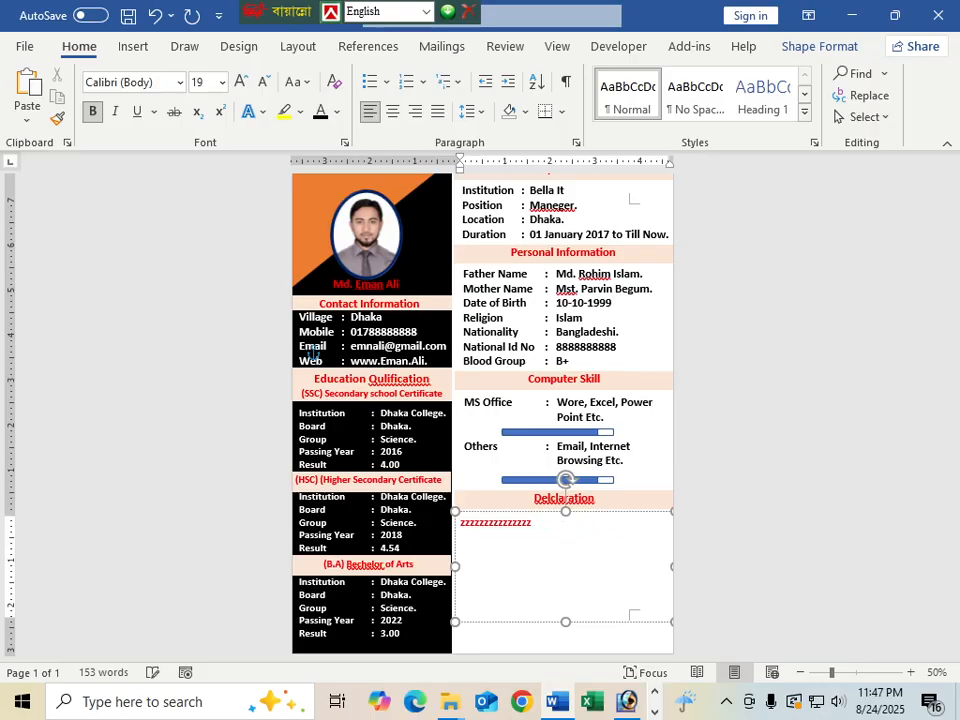
key("BackSpace")
key("BackSpace")
key("BackSpace")
key("BackSpace")
key("BackSpace")
key("BackSpace")
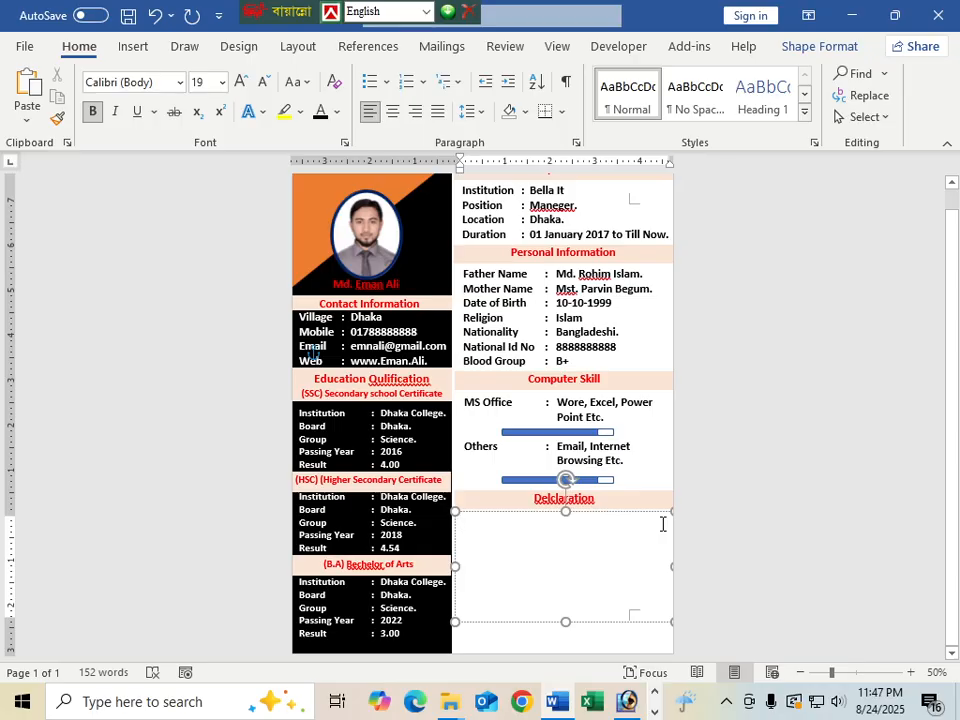
Write and justify 'I declare that the information specified in this Resume is true…'
type("I")
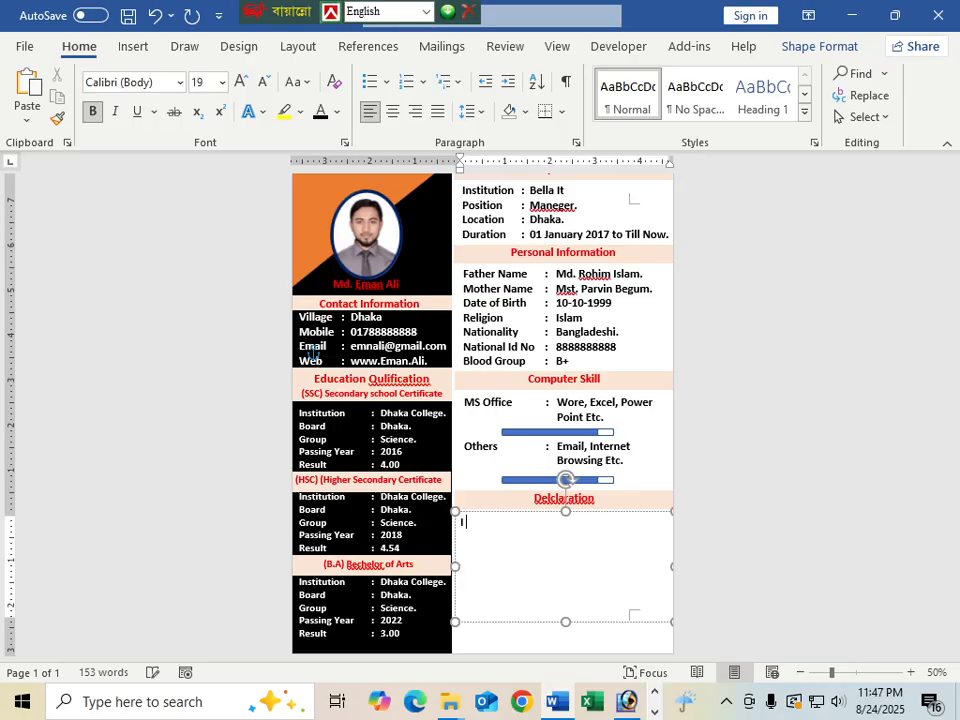
type(" decleare that")
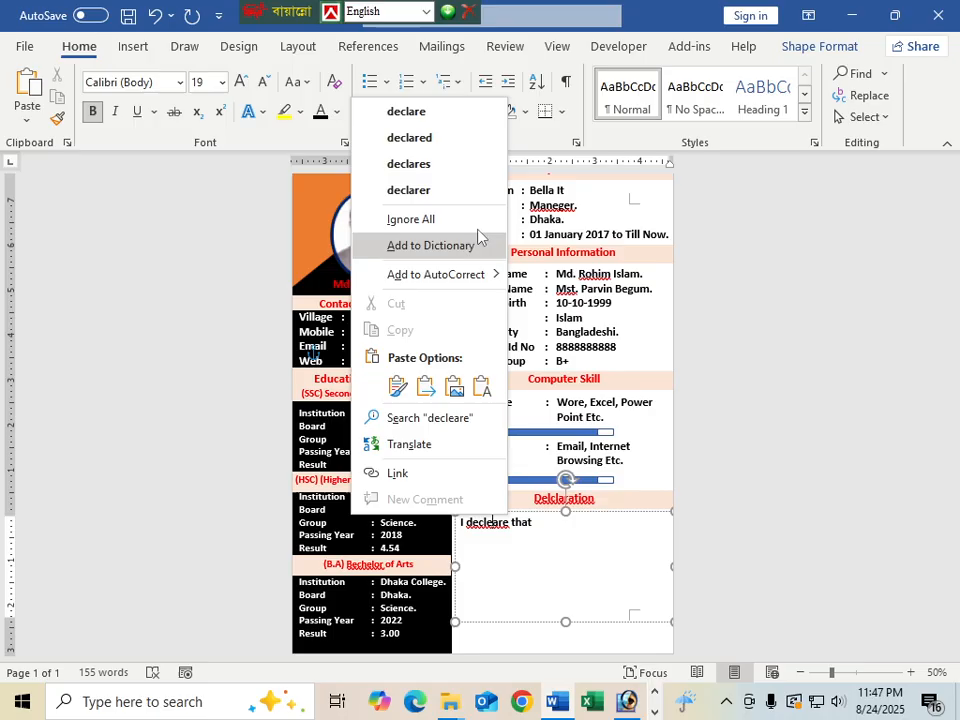
left_click(392, 110)
left_click(552, 524)
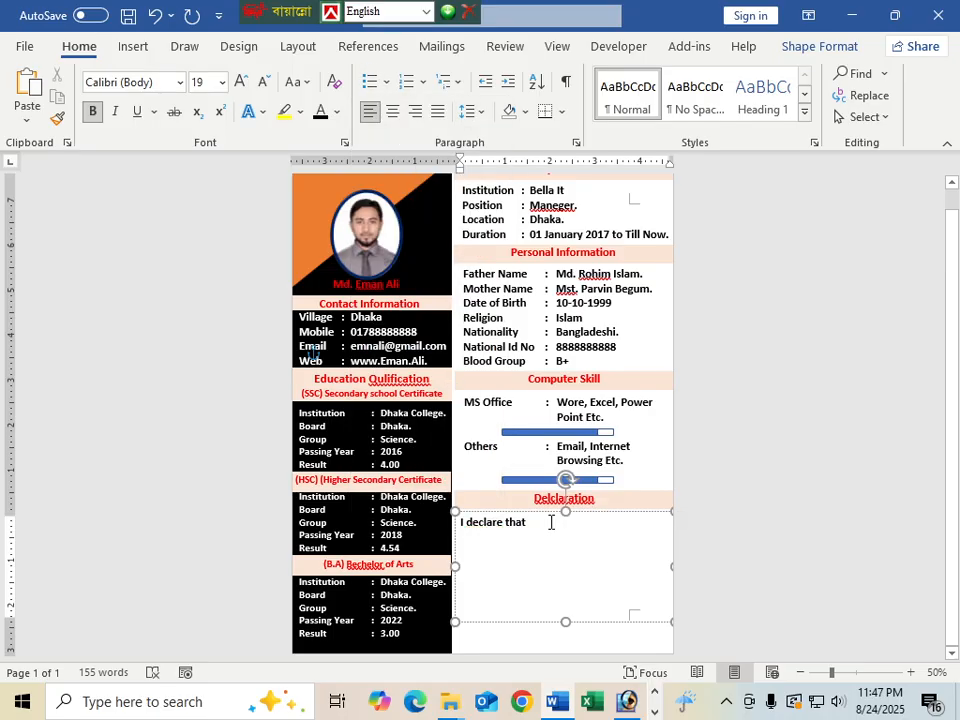
type("ifn")
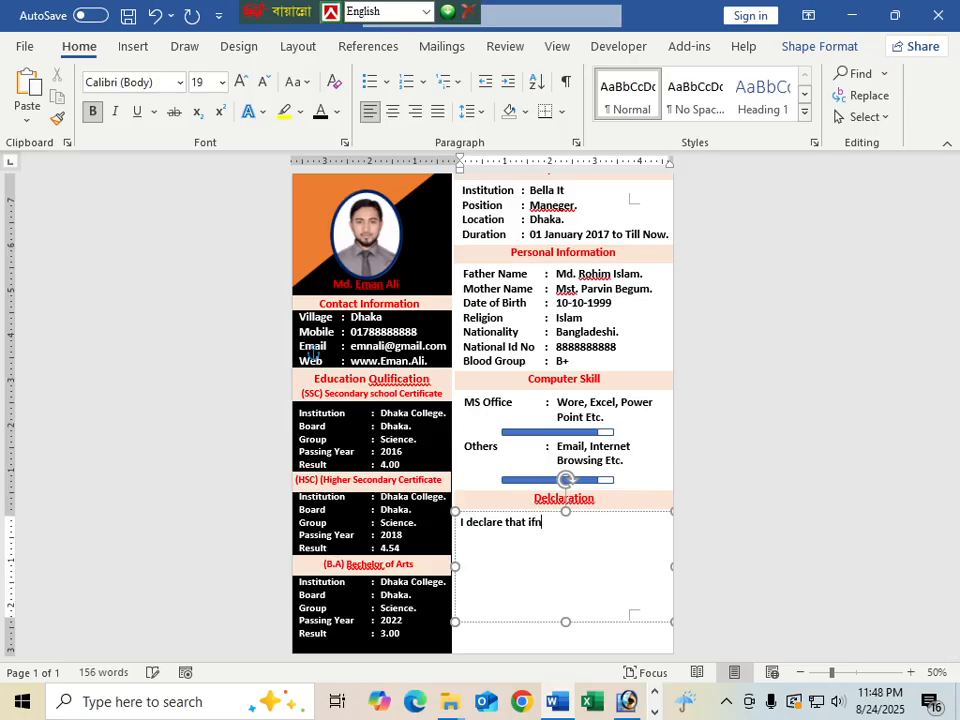
type("fo")
key("BackSpace")
key("BackSpace")
key("BackSpace")
type("on specified i")
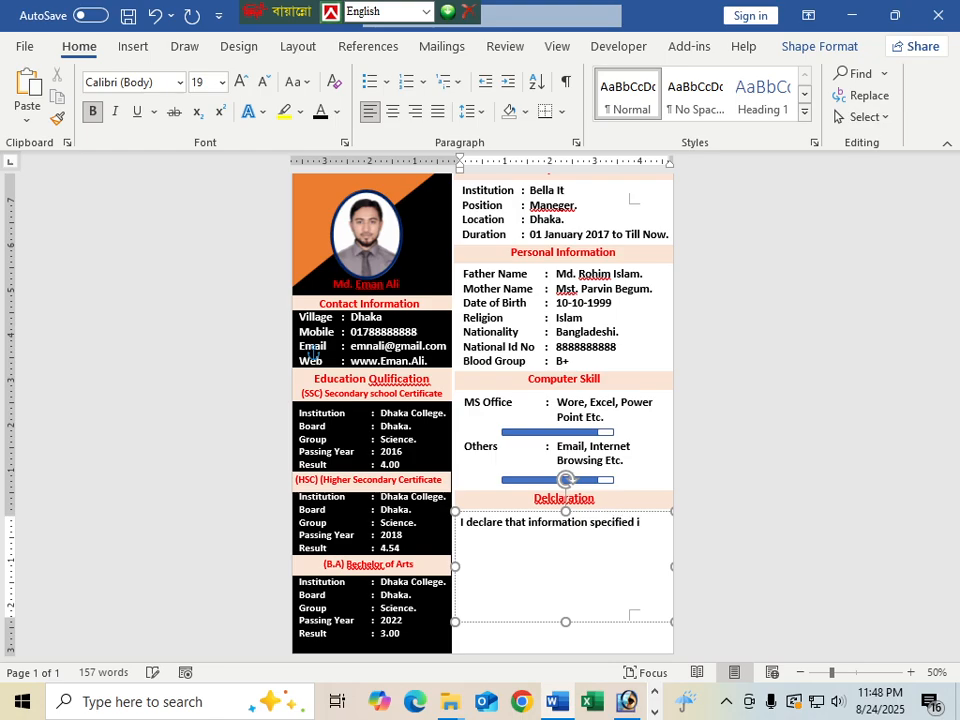
type("n this R")
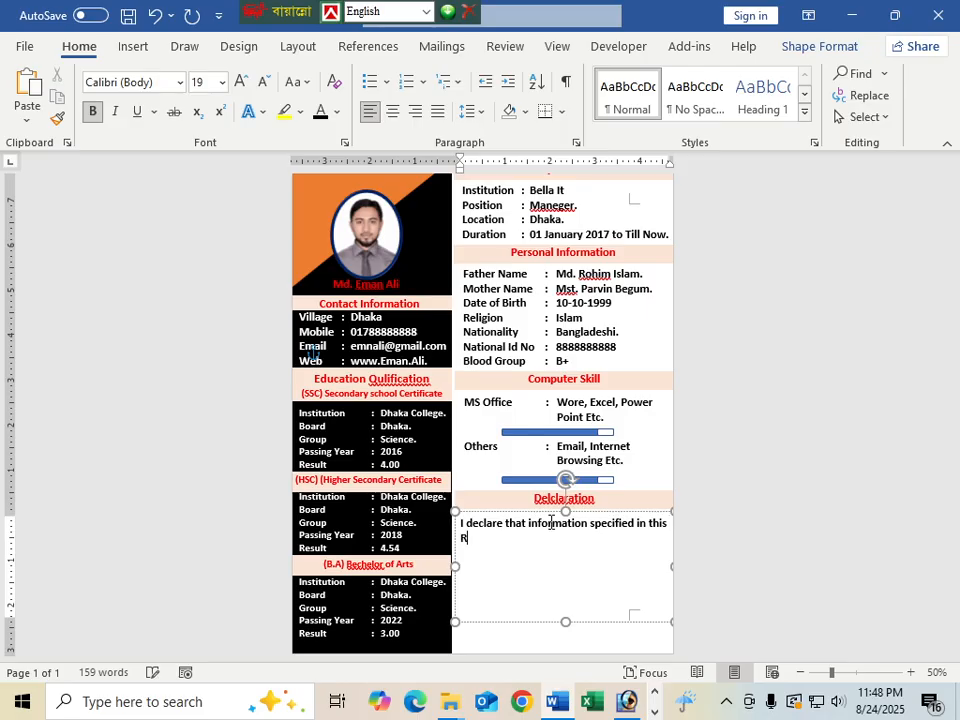
type("esume is true t")
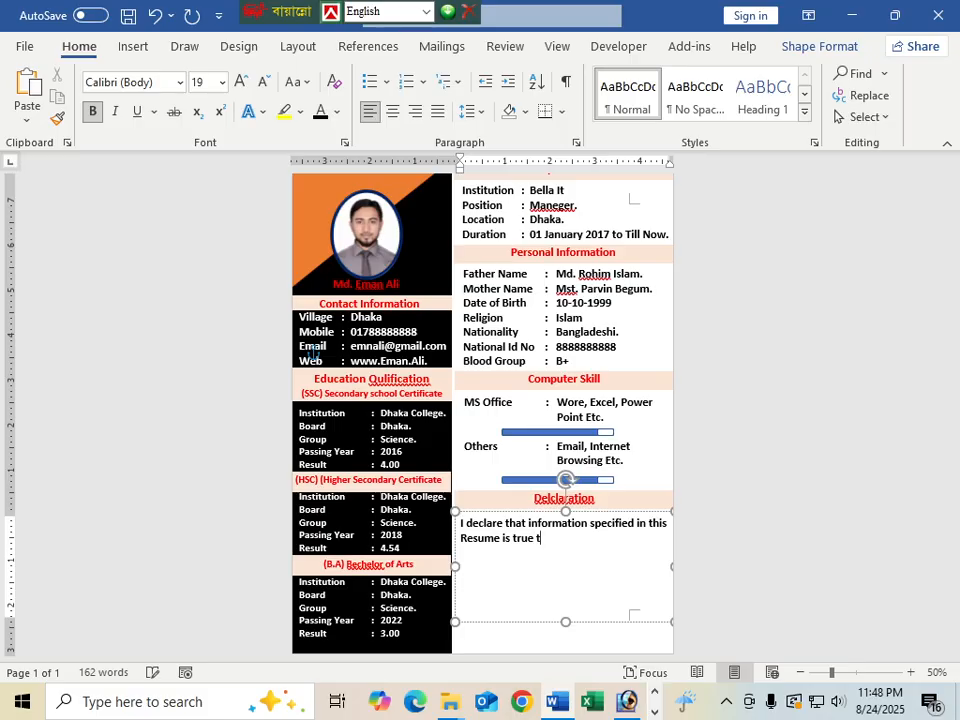
type("o the best of my beli")
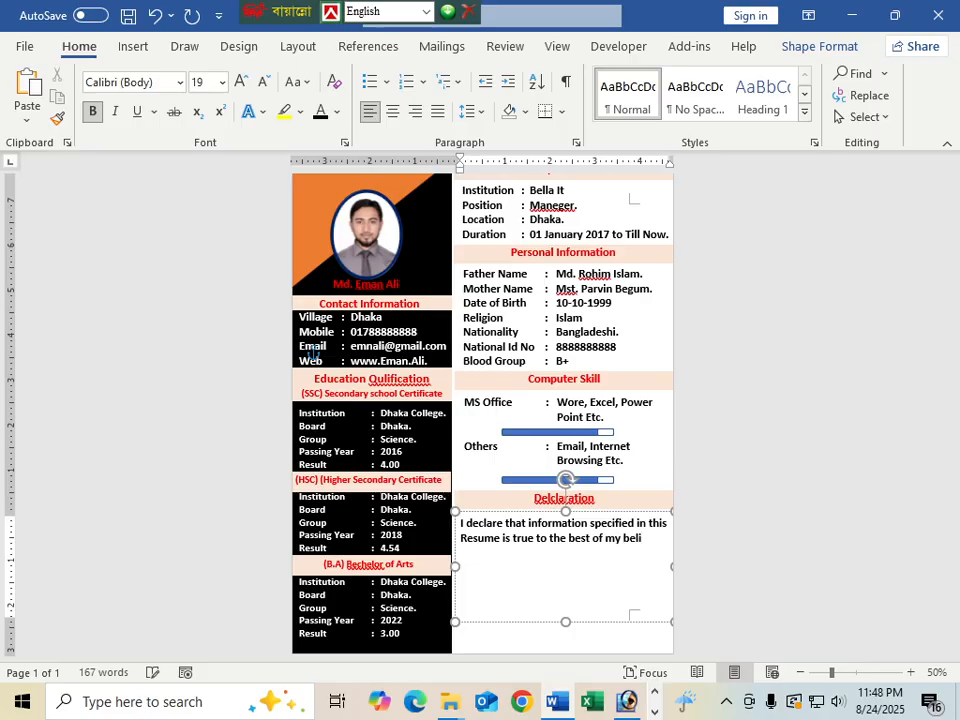
type("ef and")
type(" kno")
type("wledge ")
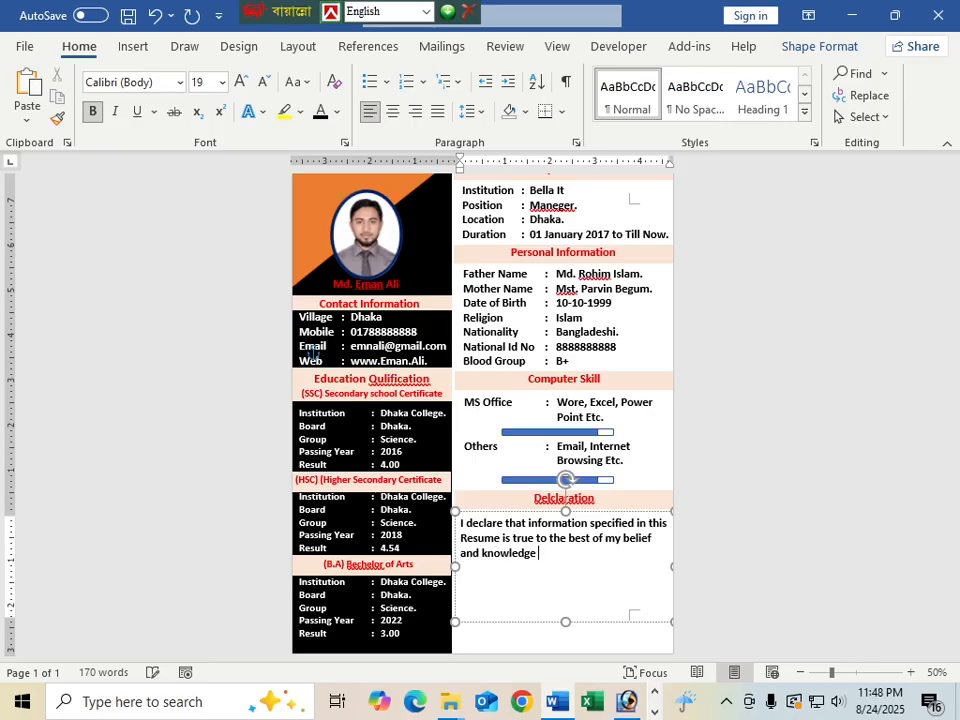
type("and correctly describe")
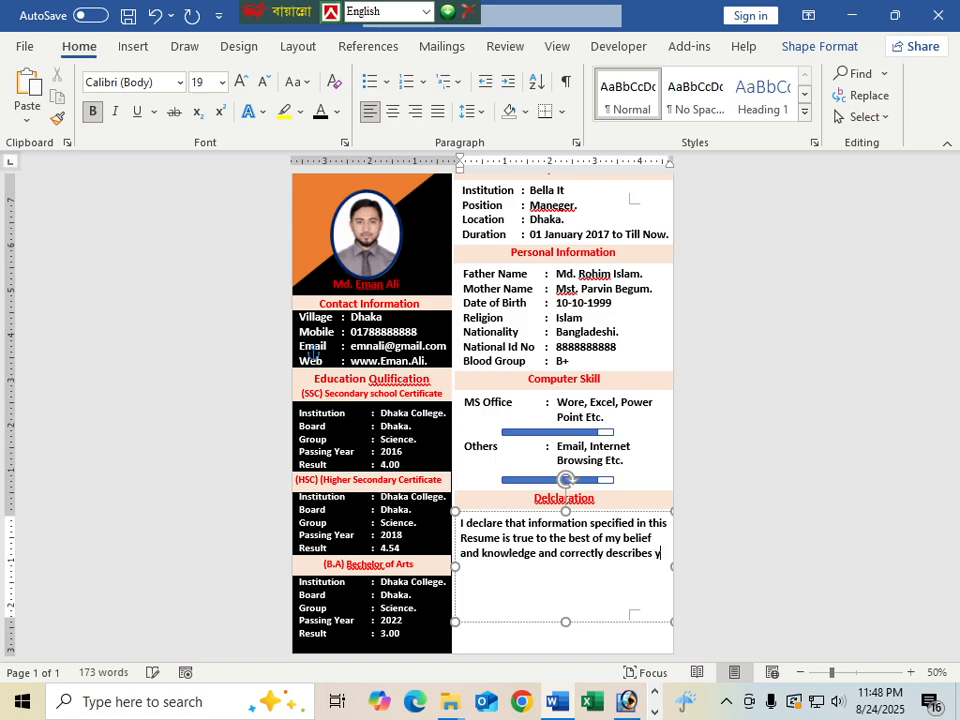
type("s my")
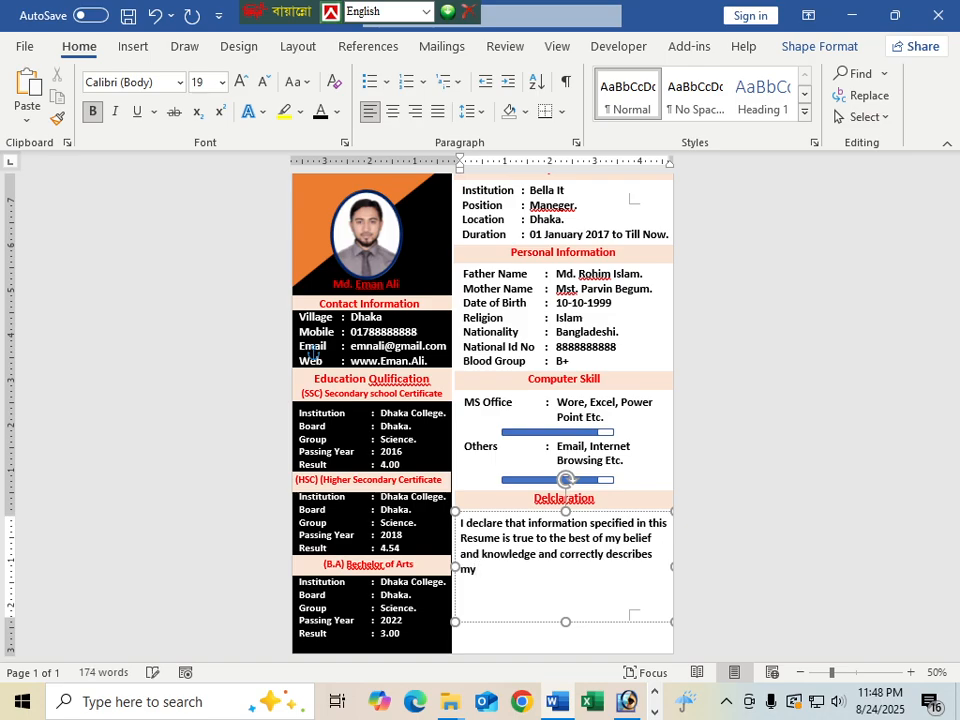
type(" qualifications")
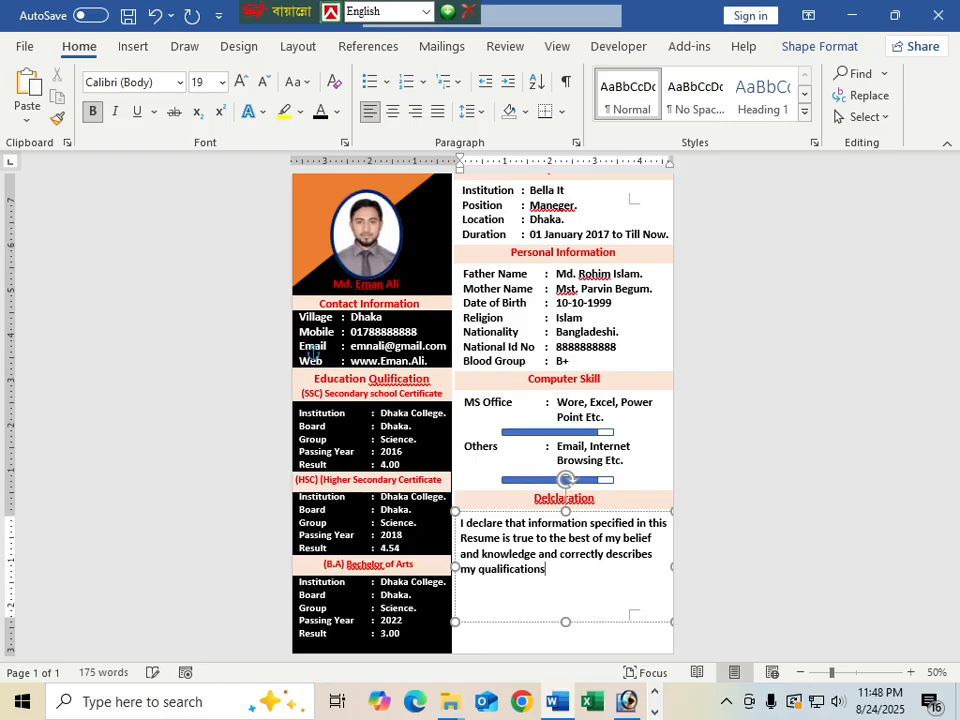
type(" and myself.")
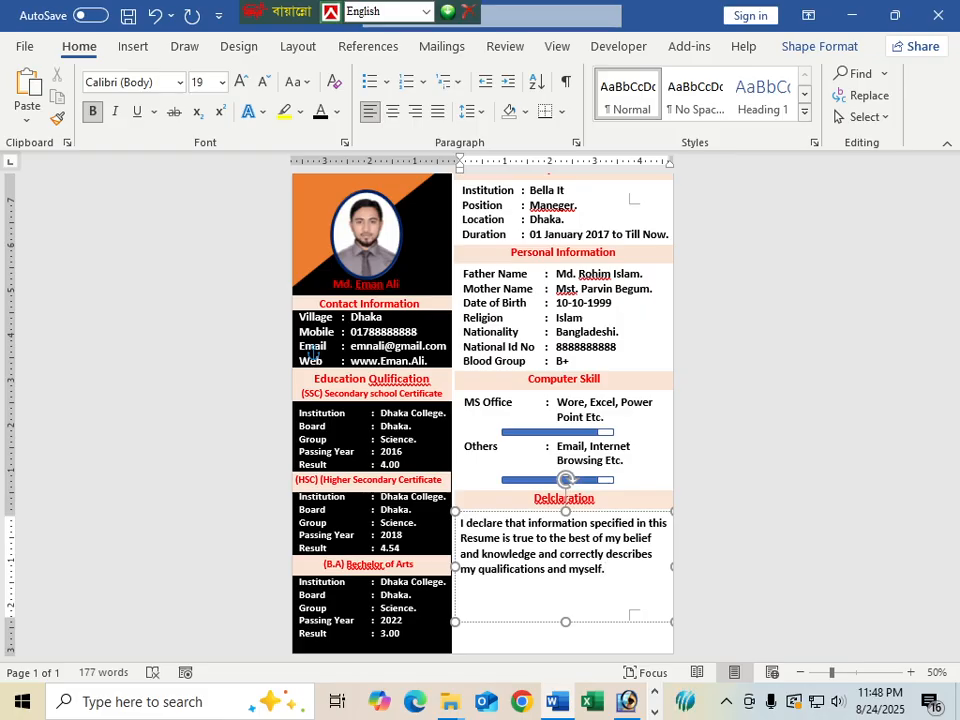
key("ctrl+j")
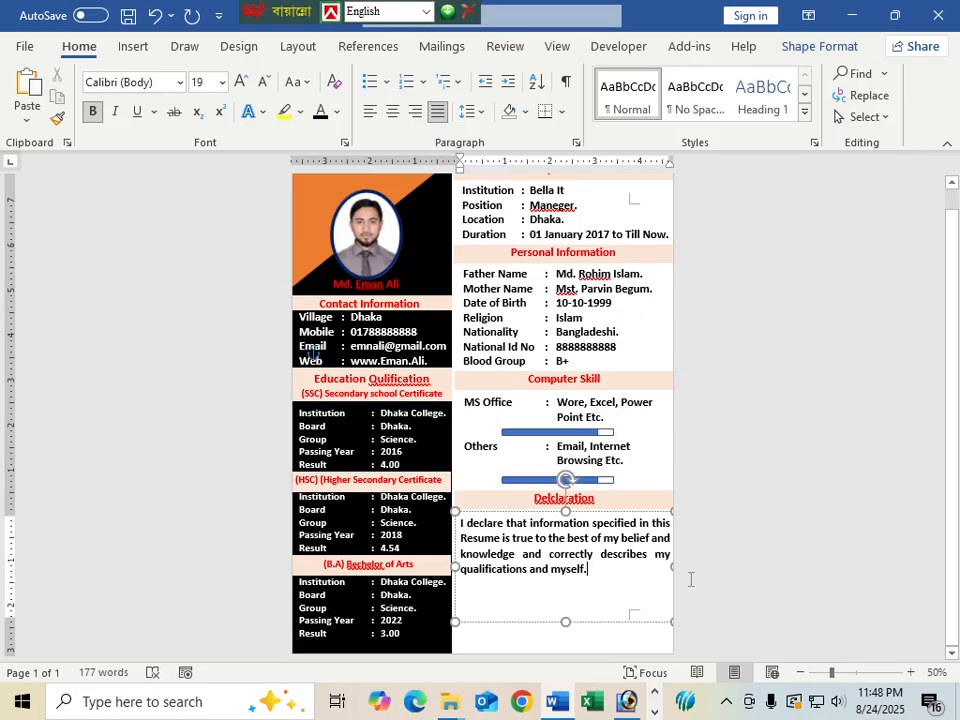
Pull the Declaration box's bottom edge up to hug its four-line justified paragraph
left_click_drag(565, 622, 567, 582)
scroll(587, 596, "up", 1)
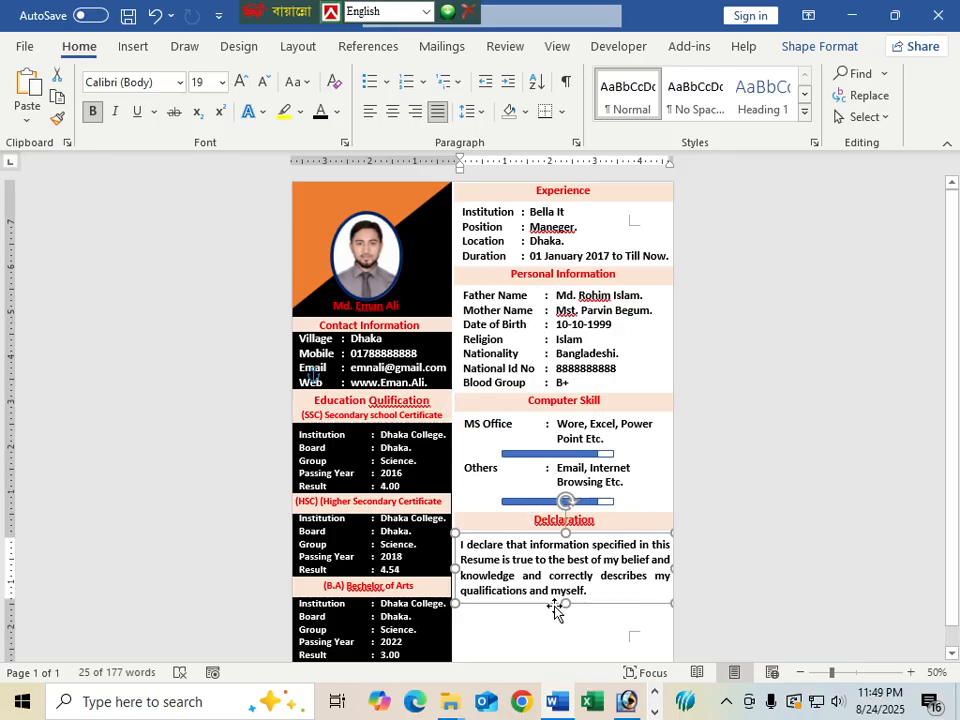
scroll(555, 602, "down", 1)
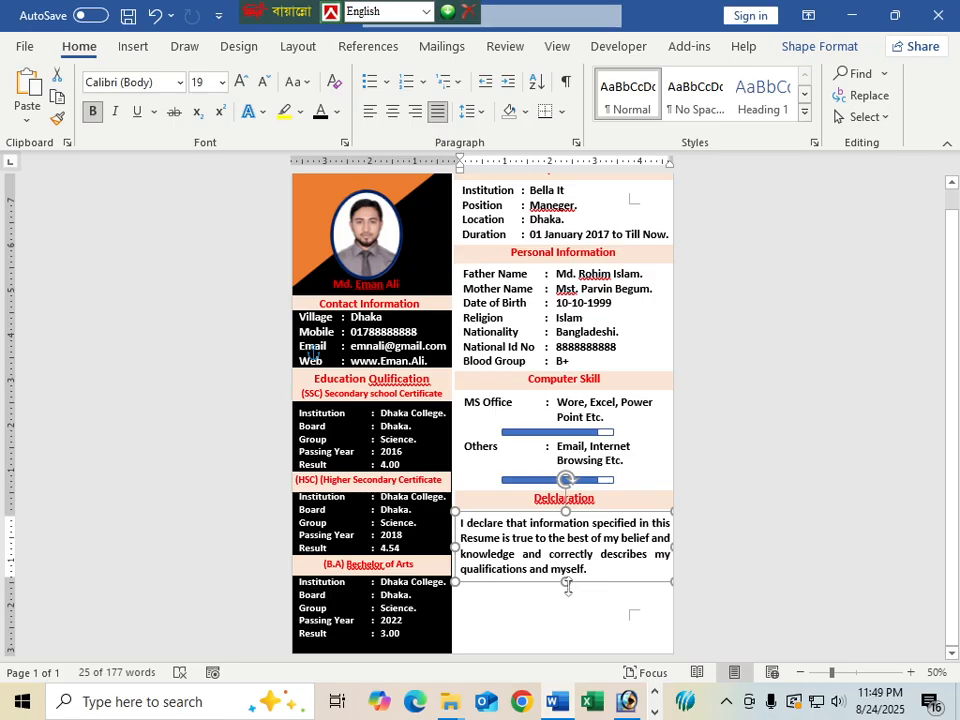
scroll(568, 587, "up", 1)
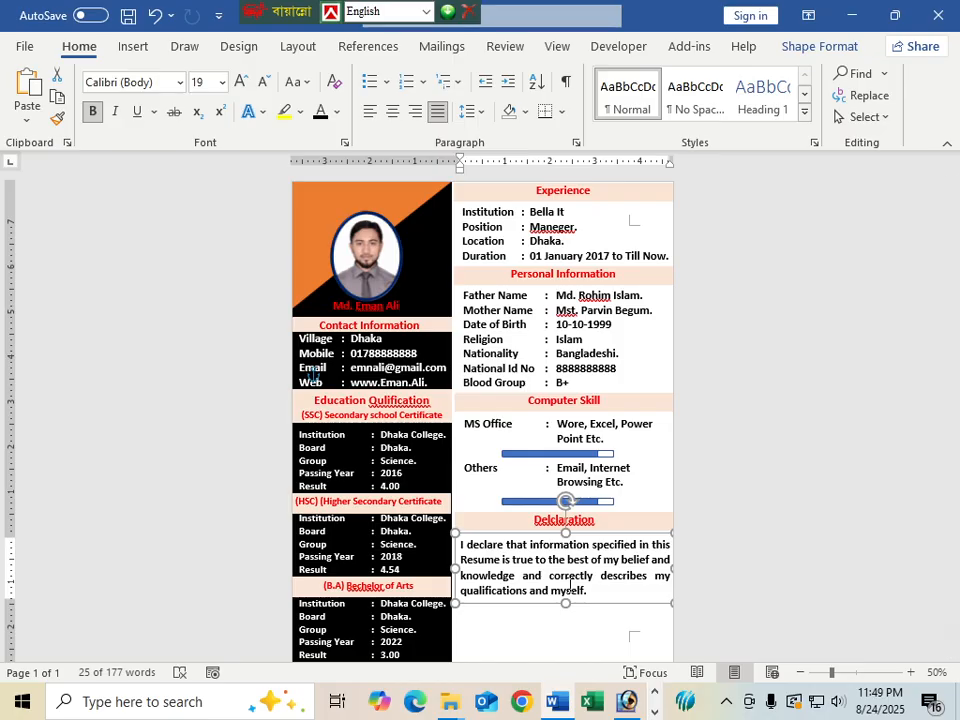
scroll(529, 595, "down", 1)
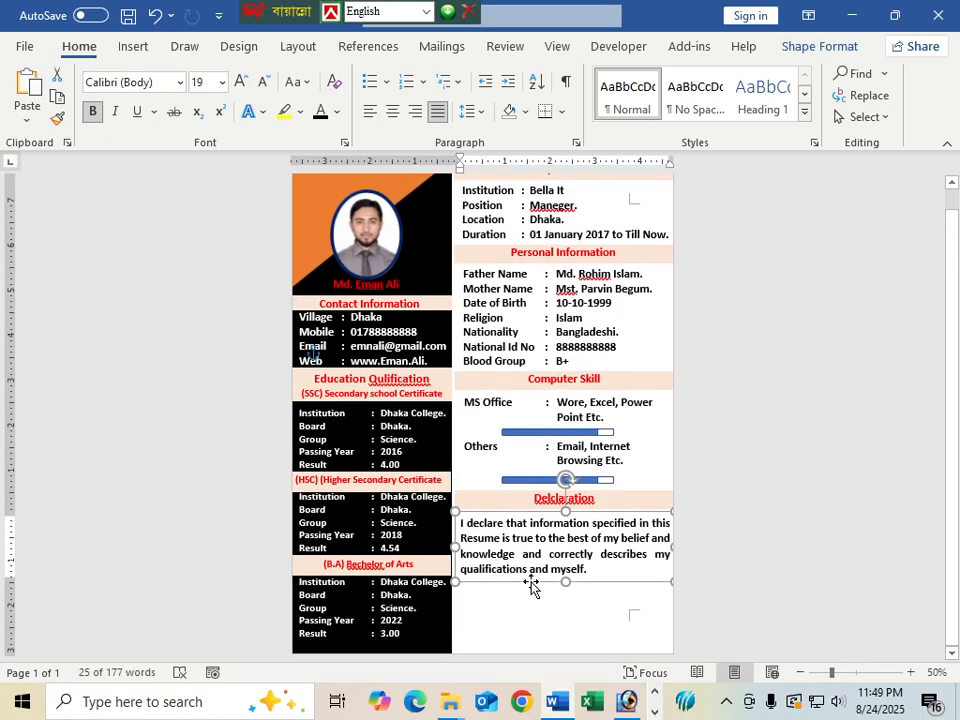
Copy the Computer Skill heading box below the Declaration, with left-aligned white text
left_click(528, 382)
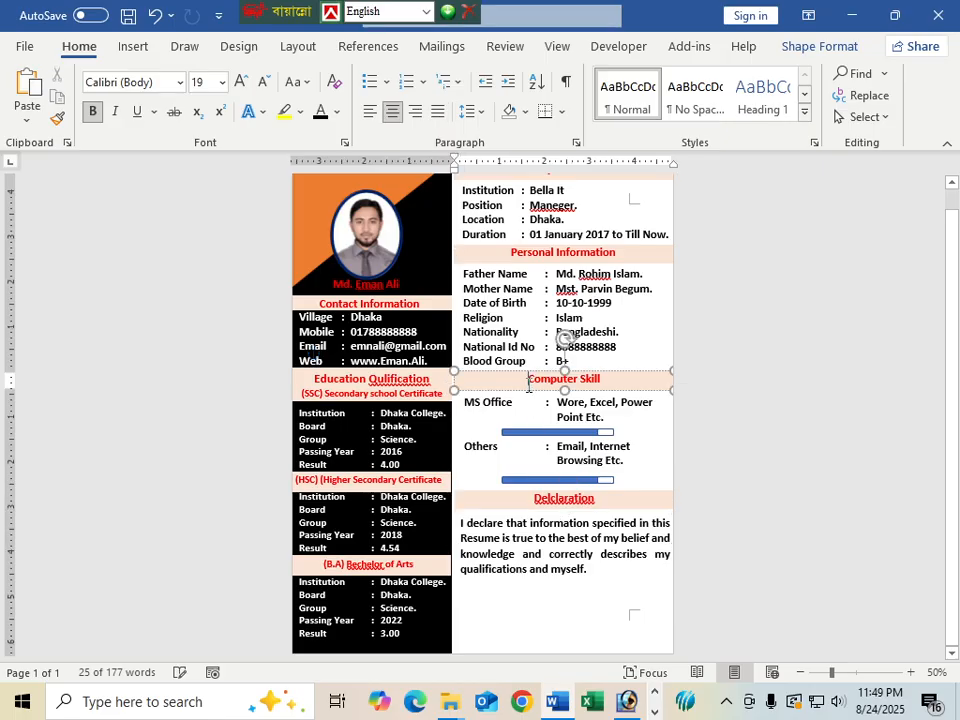
left_click_drag(520, 390, 515, 604)
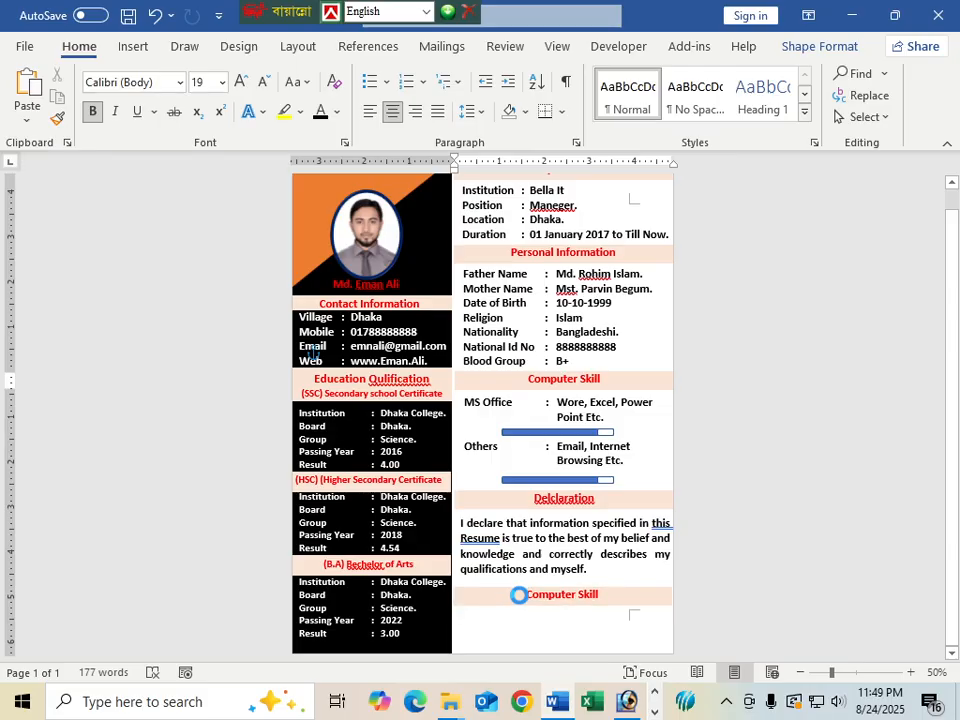
left_click_drag(601, 596, 520, 596)
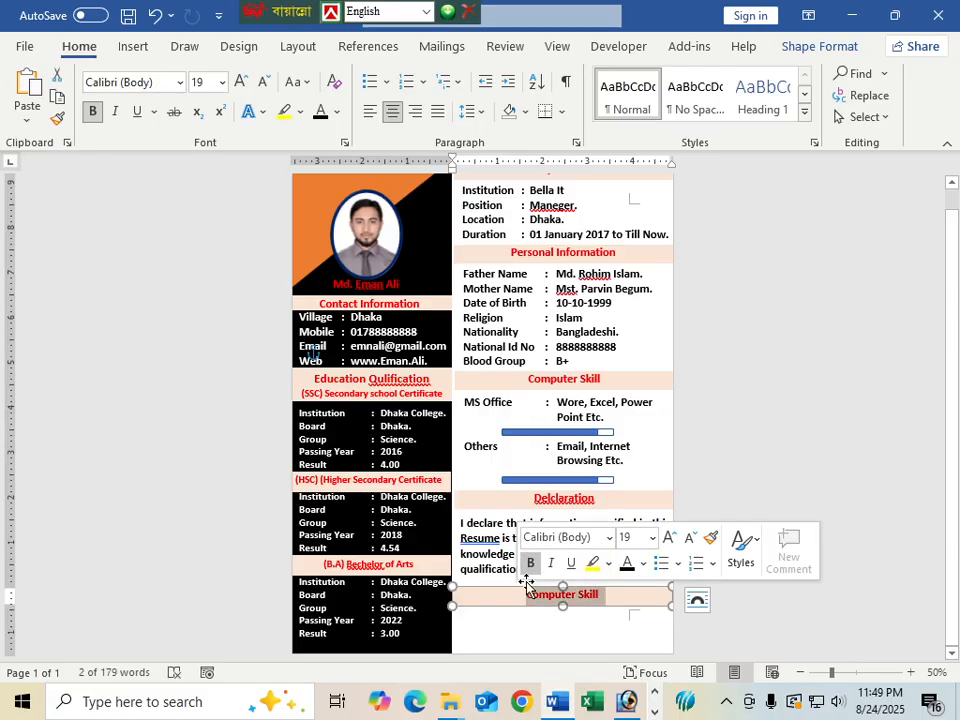
left_click(370, 111)
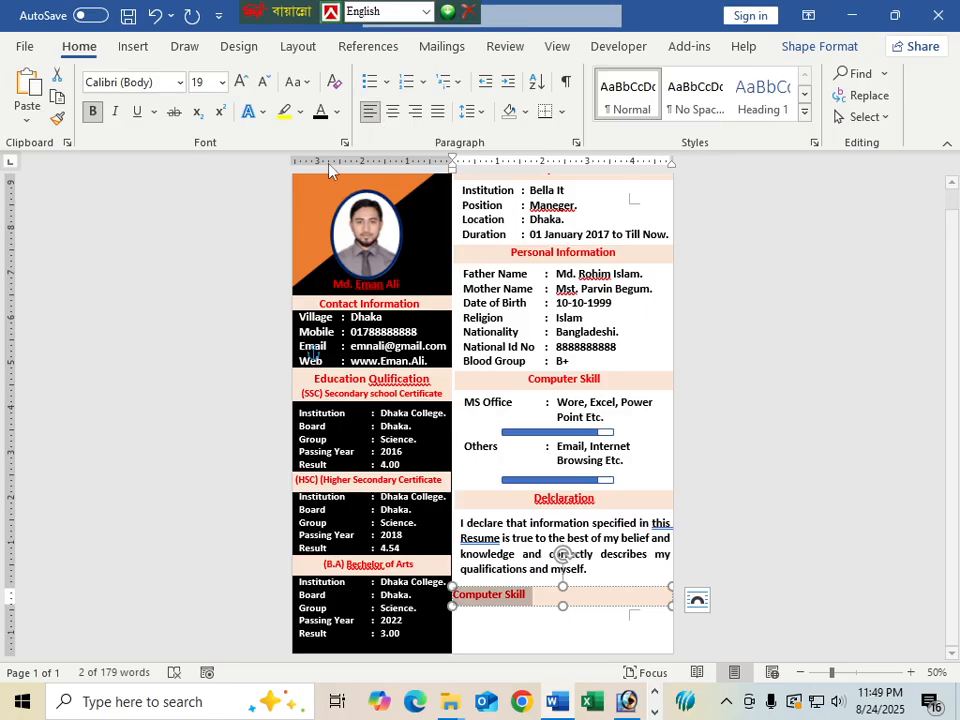
left_click(337, 111)
left_click(328, 189)
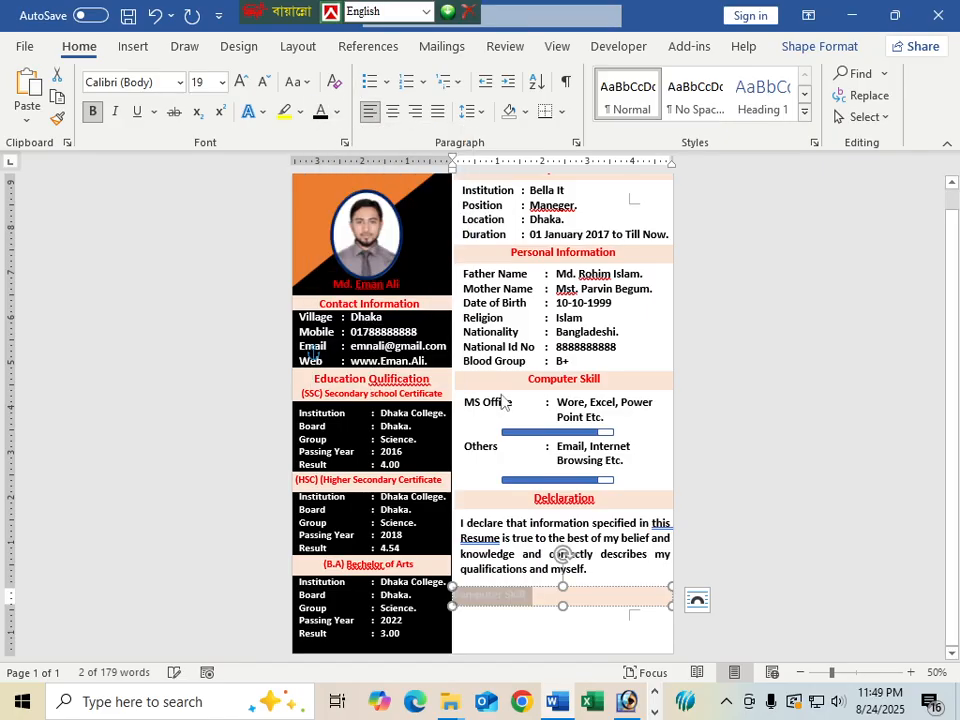
Remove the copied box's fill, turn its text black, and select the old heading text
left_click(556, 604)
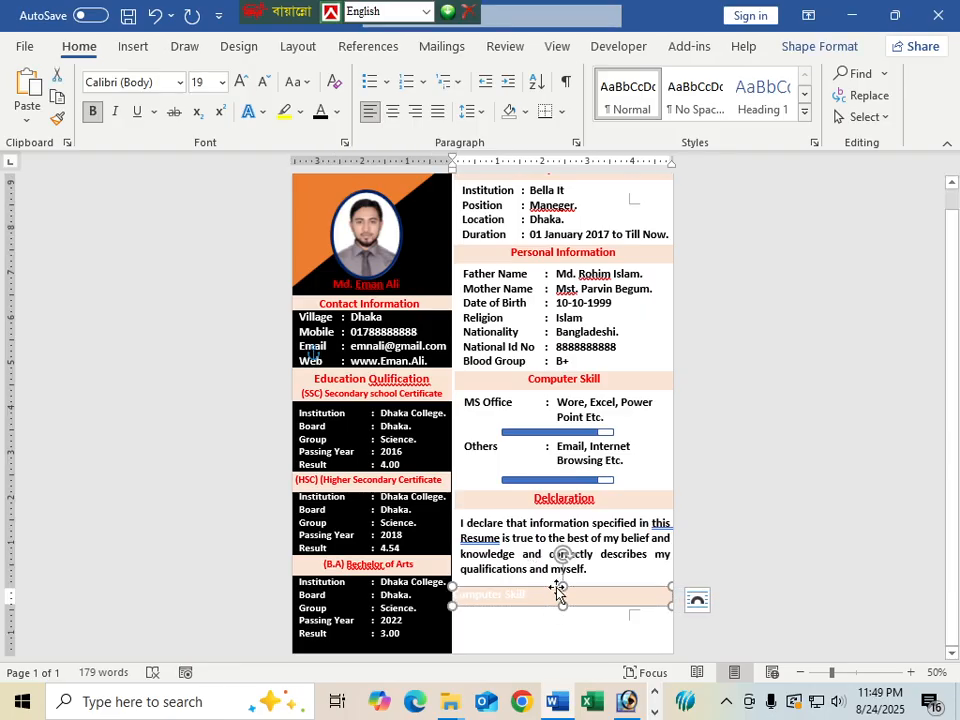
left_click(322, 112)
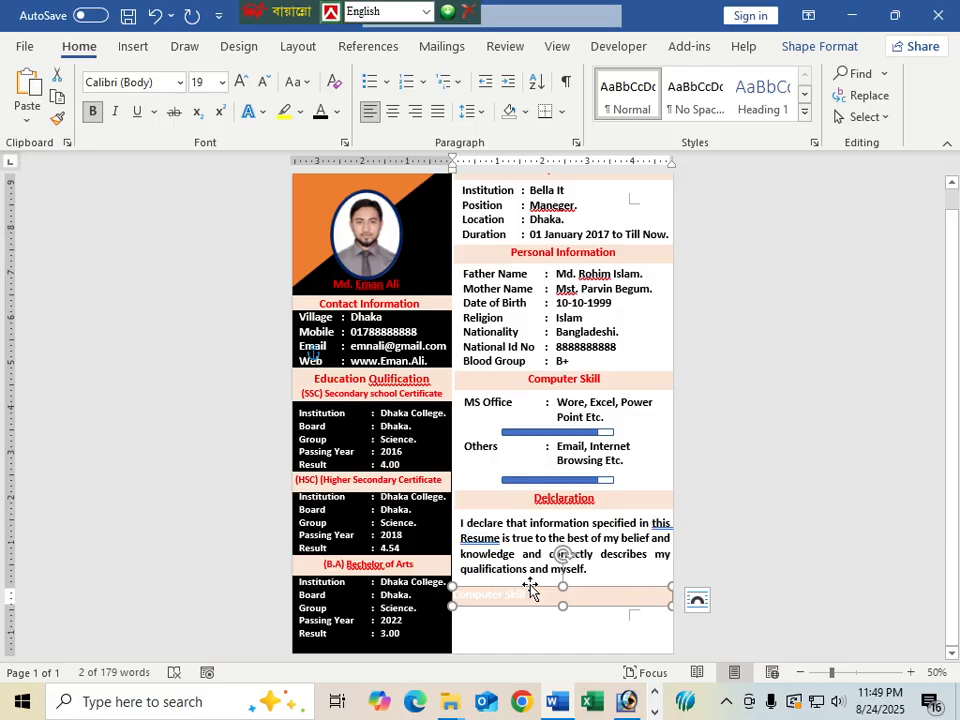
left_click(530, 590)
left_click(299, 73)
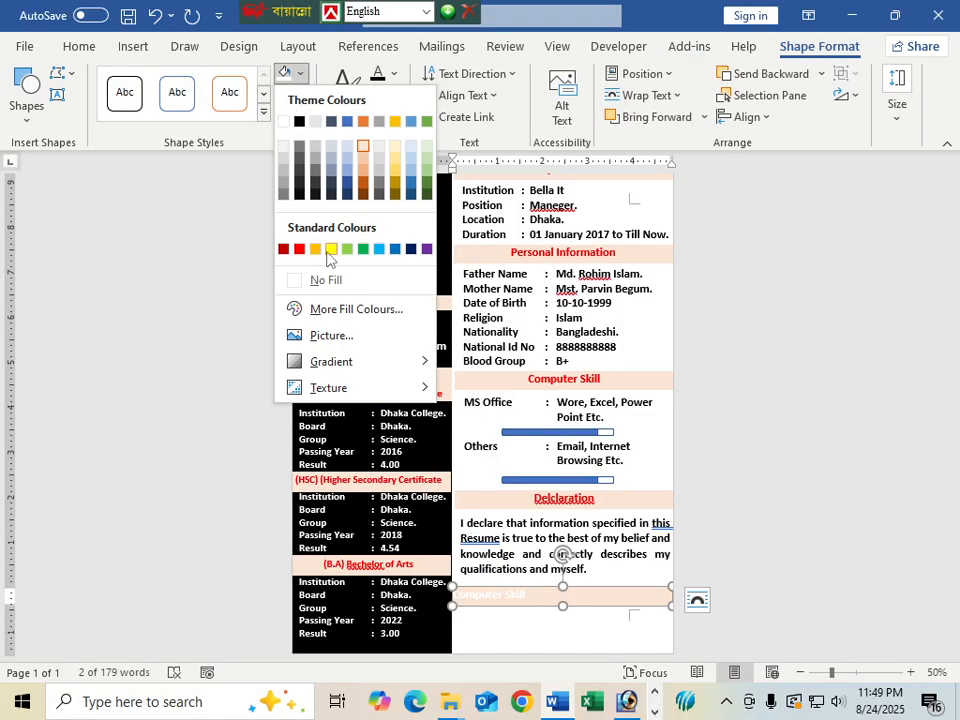
left_click(324, 280)
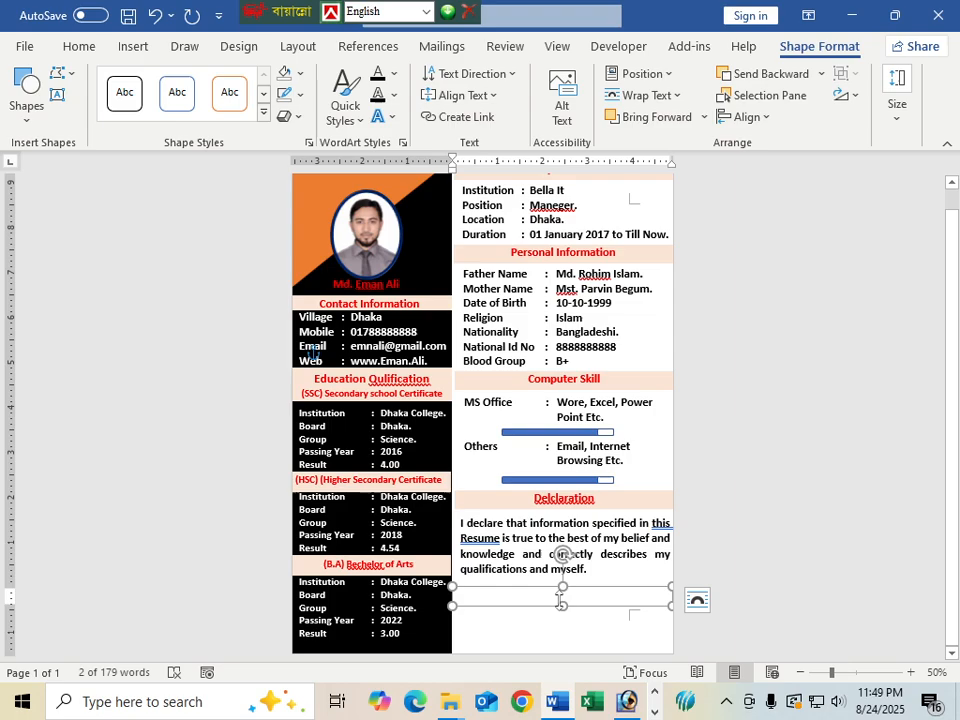
left_click_drag(581, 600, 455, 598)
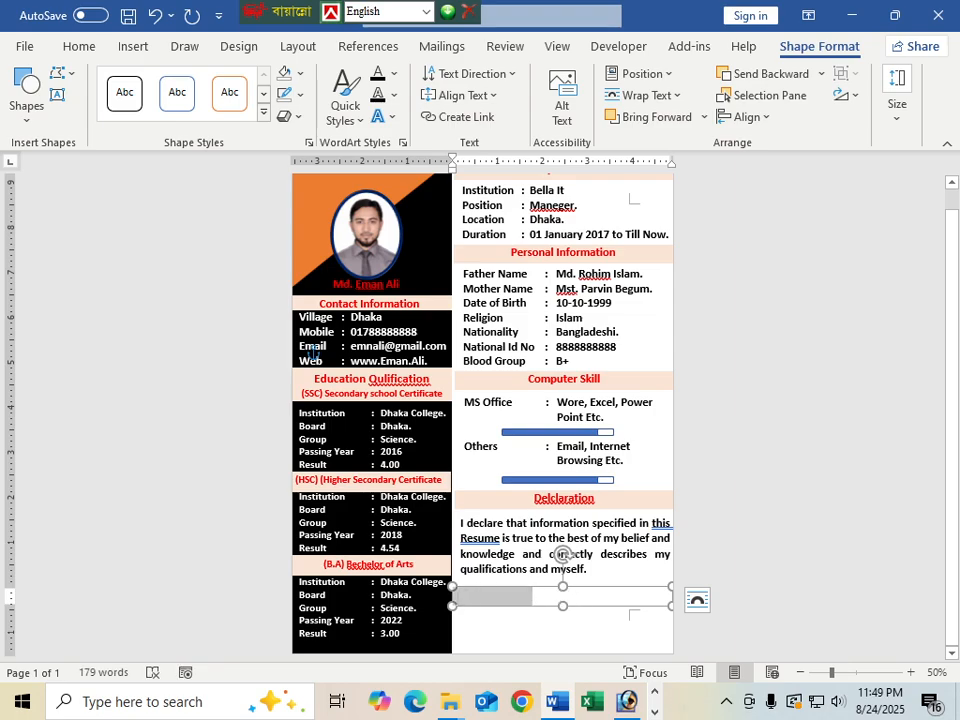
left_click(395, 74)
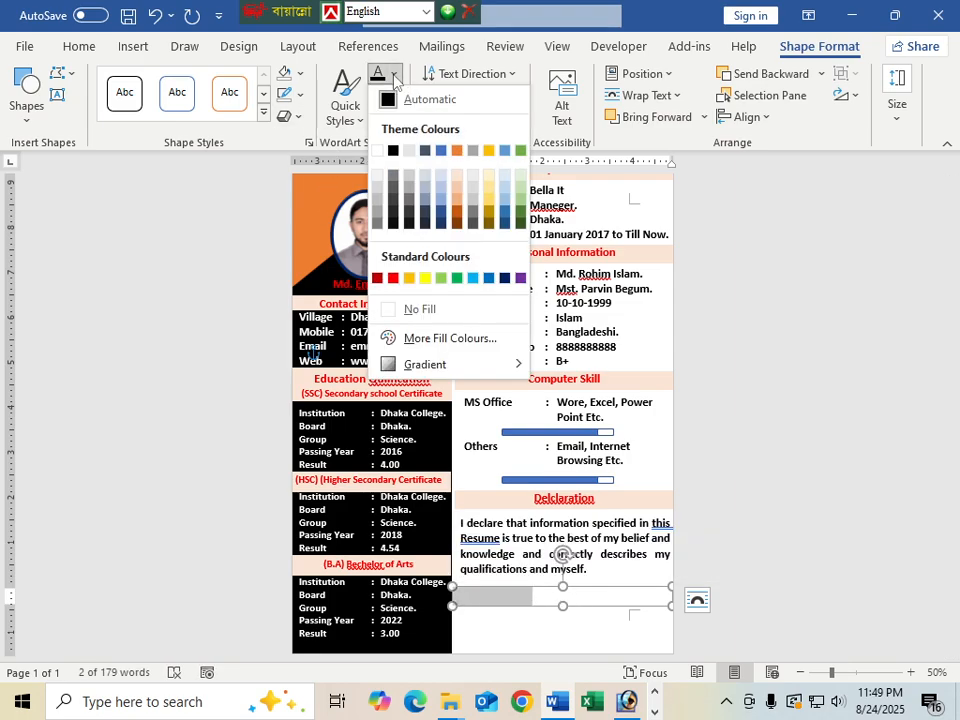
left_click(392, 150)
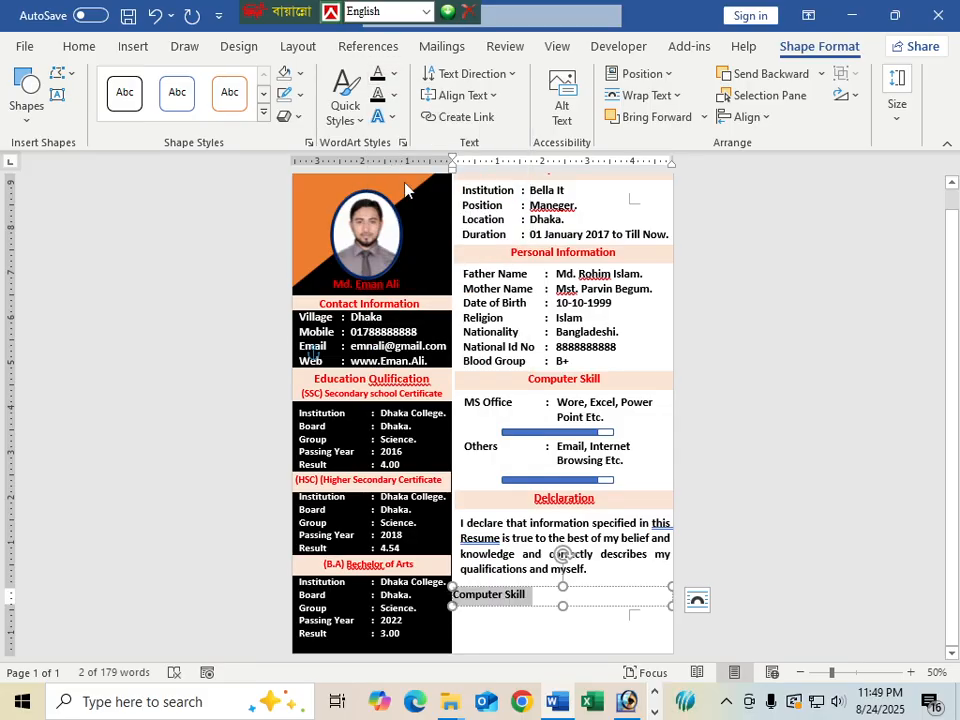
left_click(534, 597)
left_click_drag(527, 595, 458, 601)
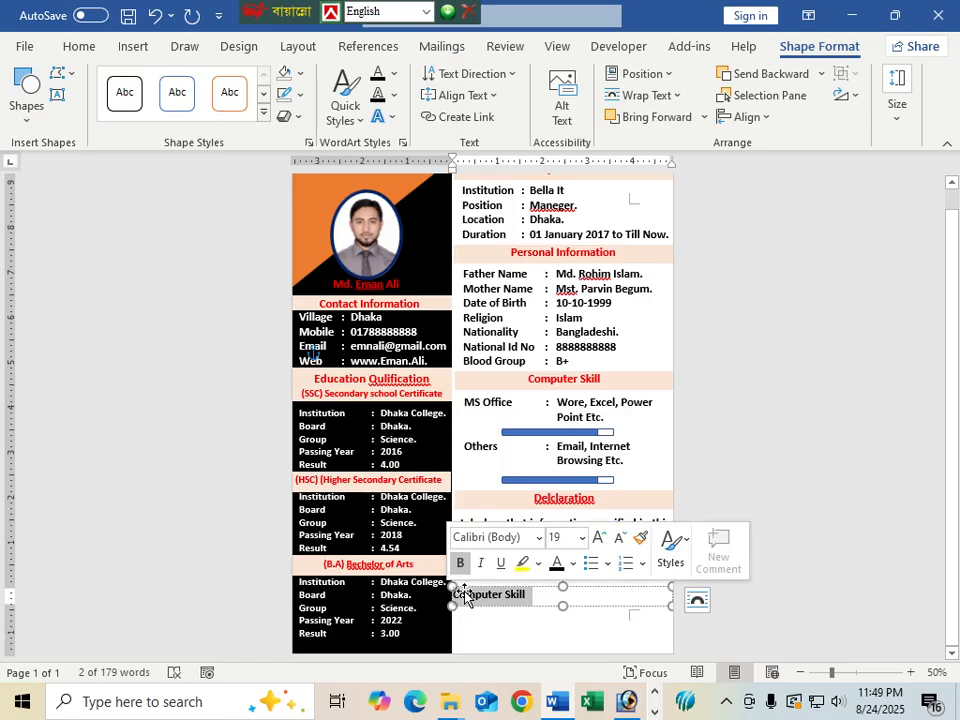
Type a 'Date:.' line, then copy the box below it and enter the applicant's name
type("Date:")
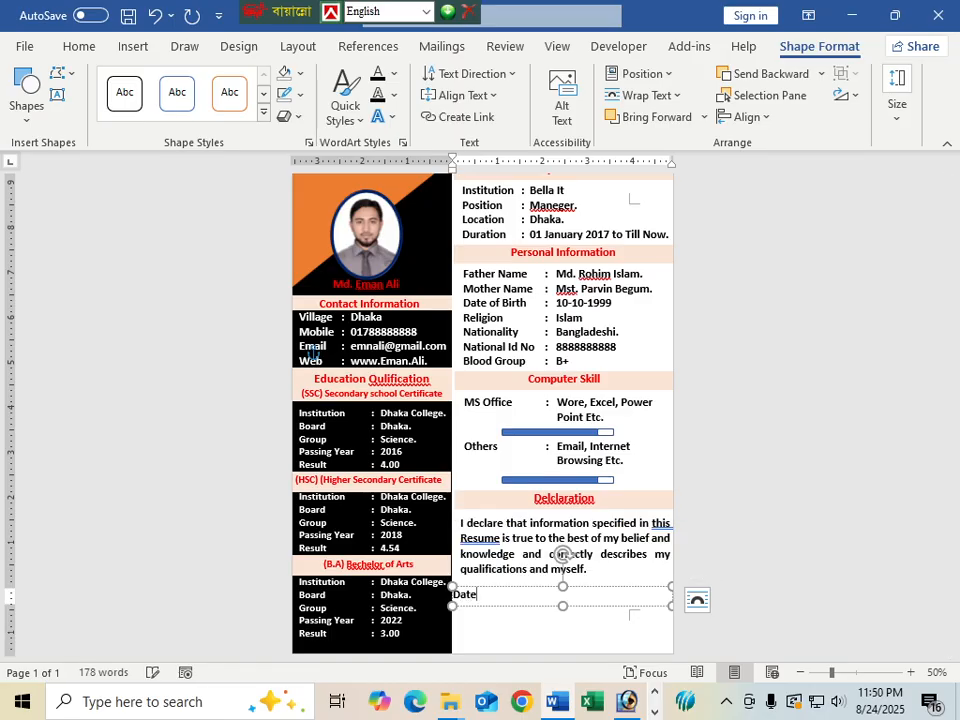
type("..............................")
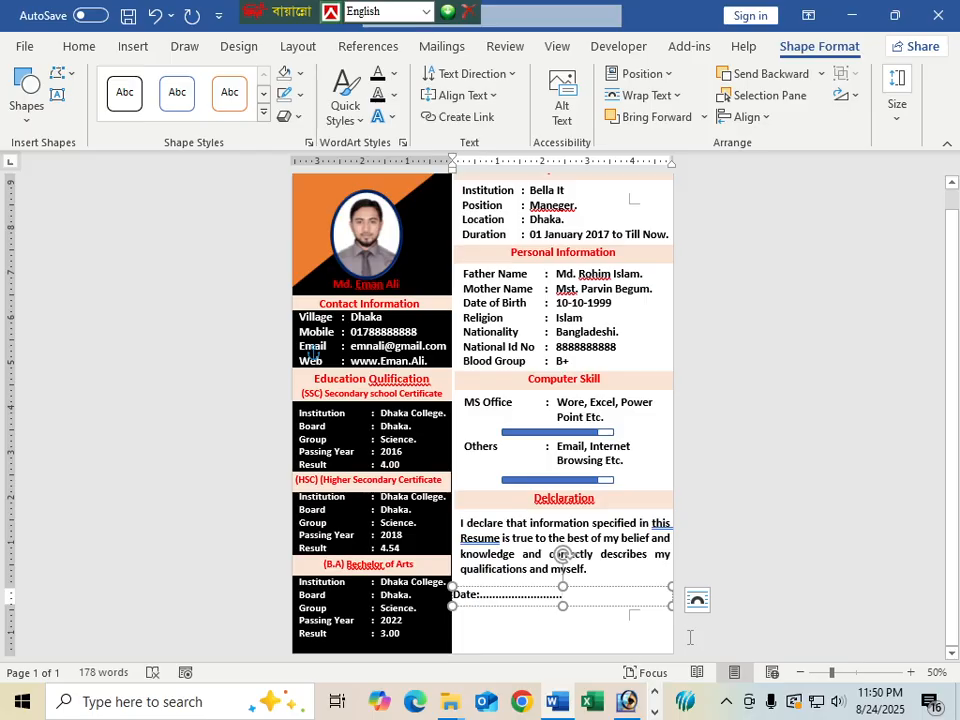
left_click_drag(670, 606, 571, 600)
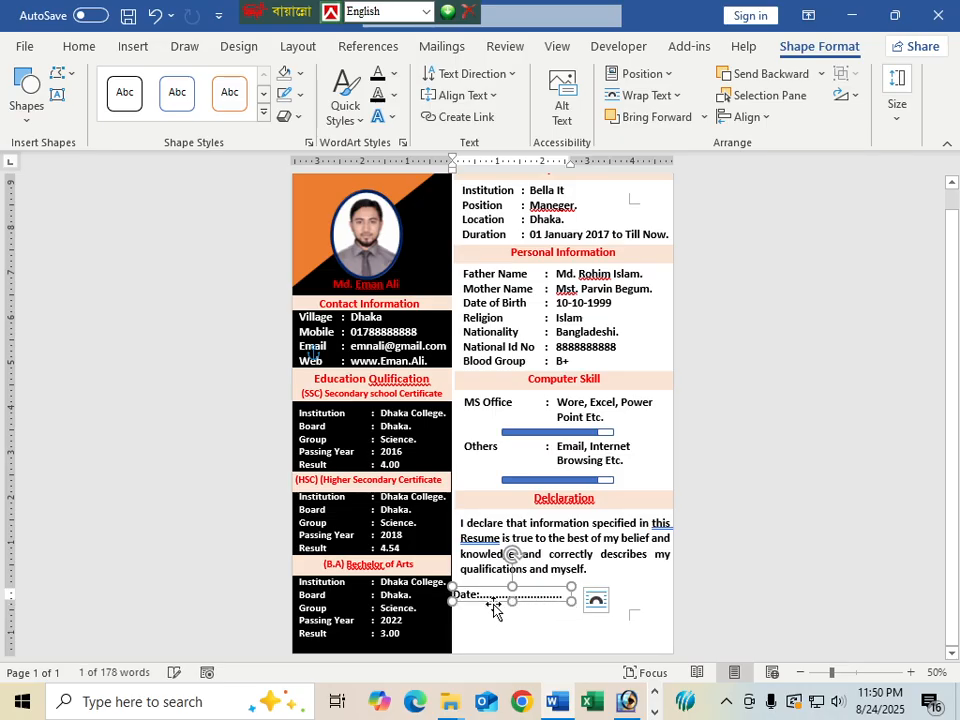
left_click_drag(492, 604, 493, 628)
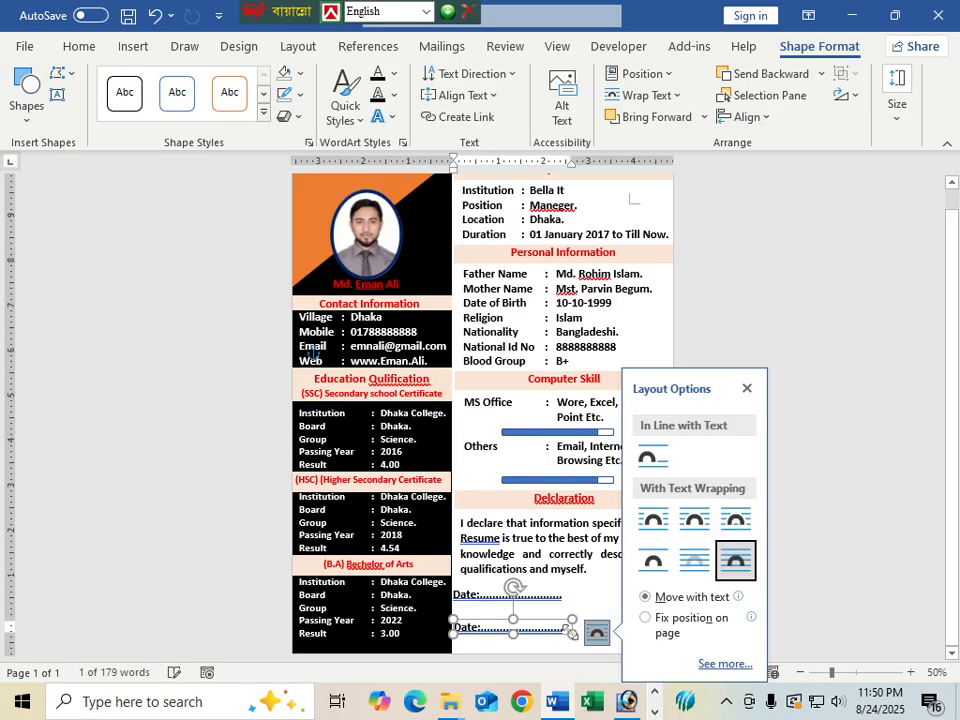
left_click_drag(572, 634, 447, 630)
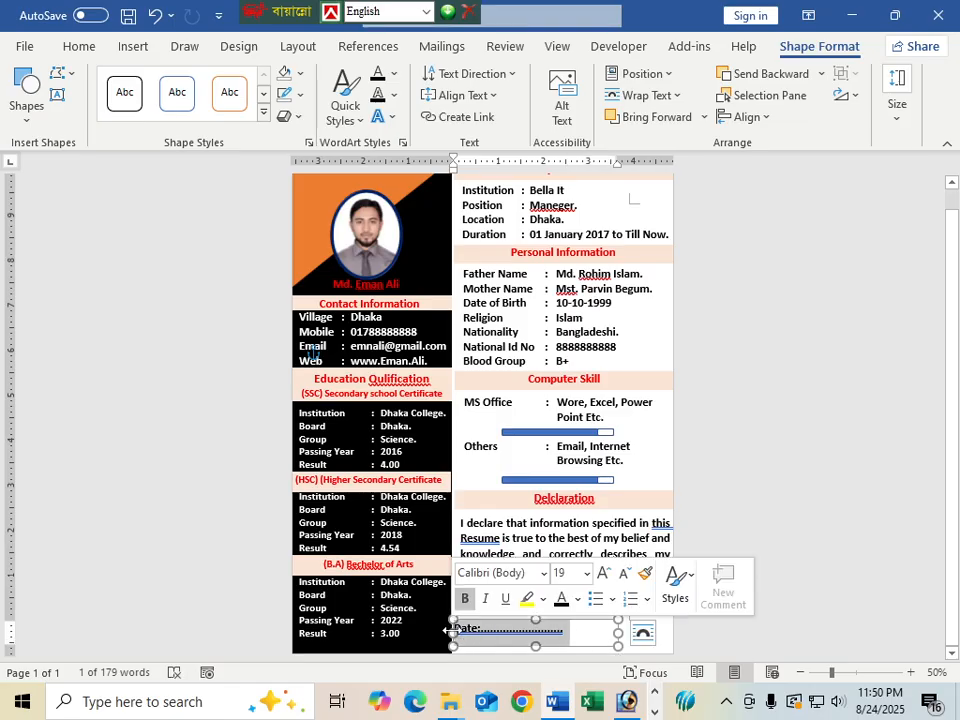
key("BackSpace")
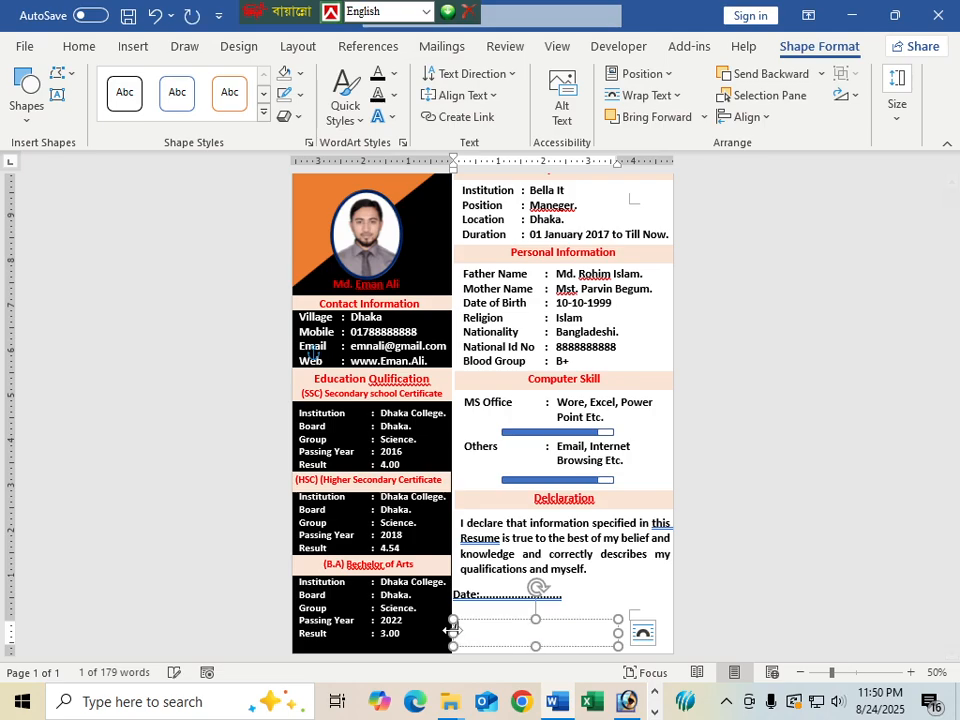
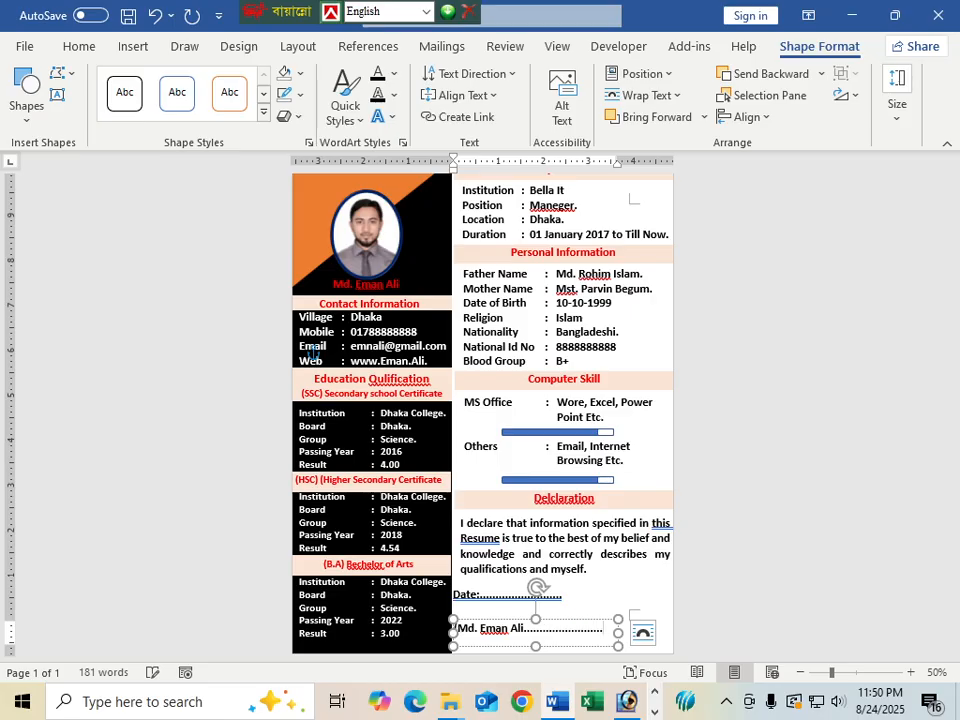
left_click(606, 604)
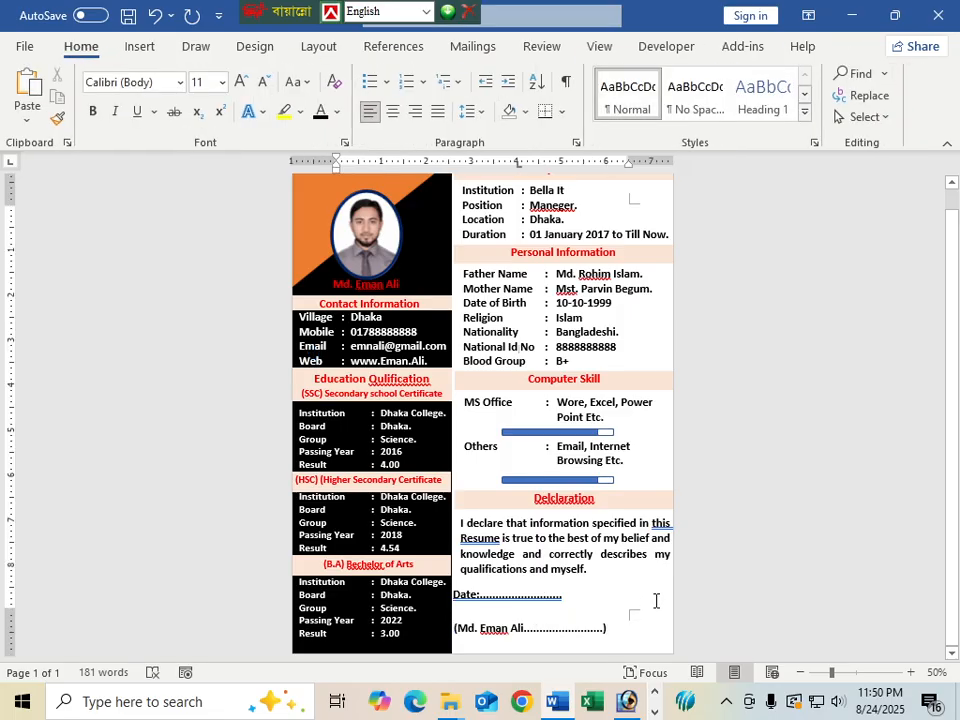
scroll(656, 600, "up", 1)
scroll(630, 647, "down", 3, "ctrl")
scroll(562, 510, "up", 2, "ctrl")
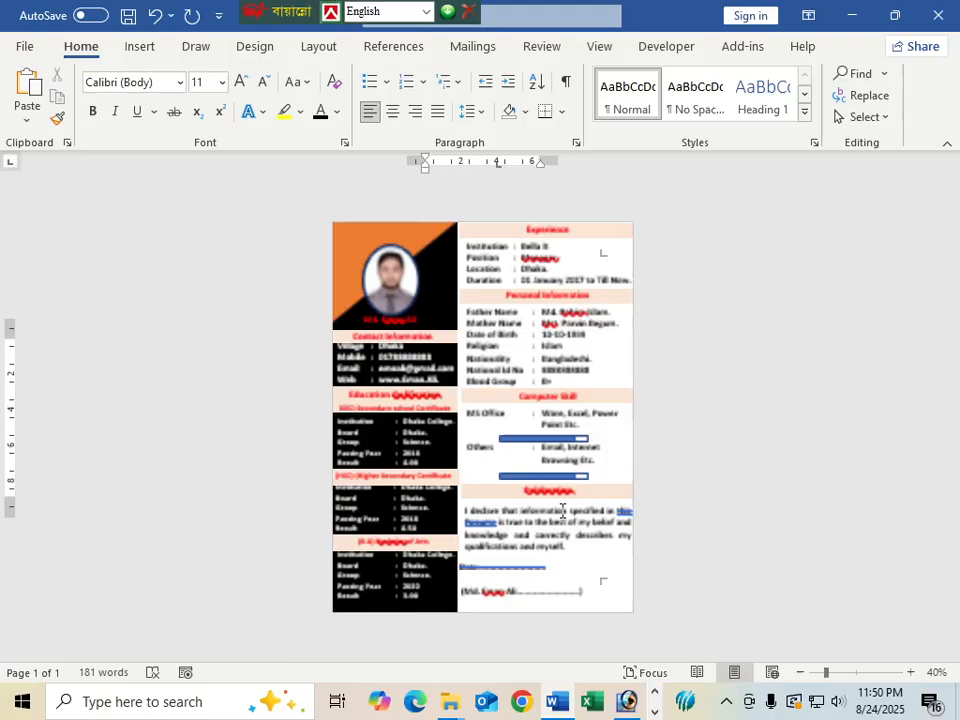
scroll(562, 510, "up", 2, "ctrl")
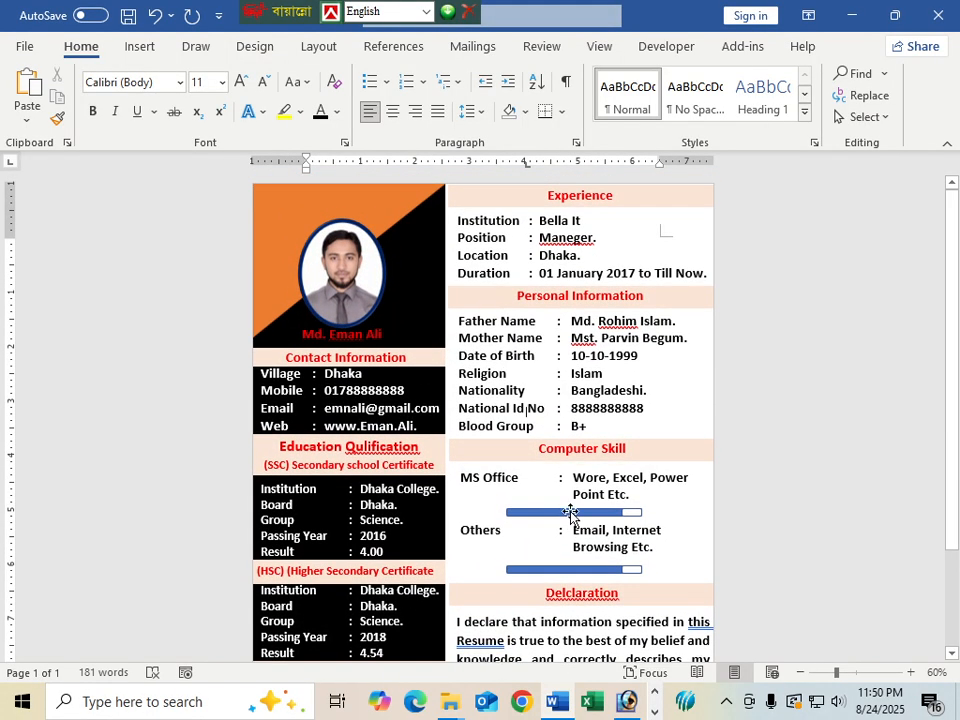
scroll(570, 512, "down", 1, "ctrl")
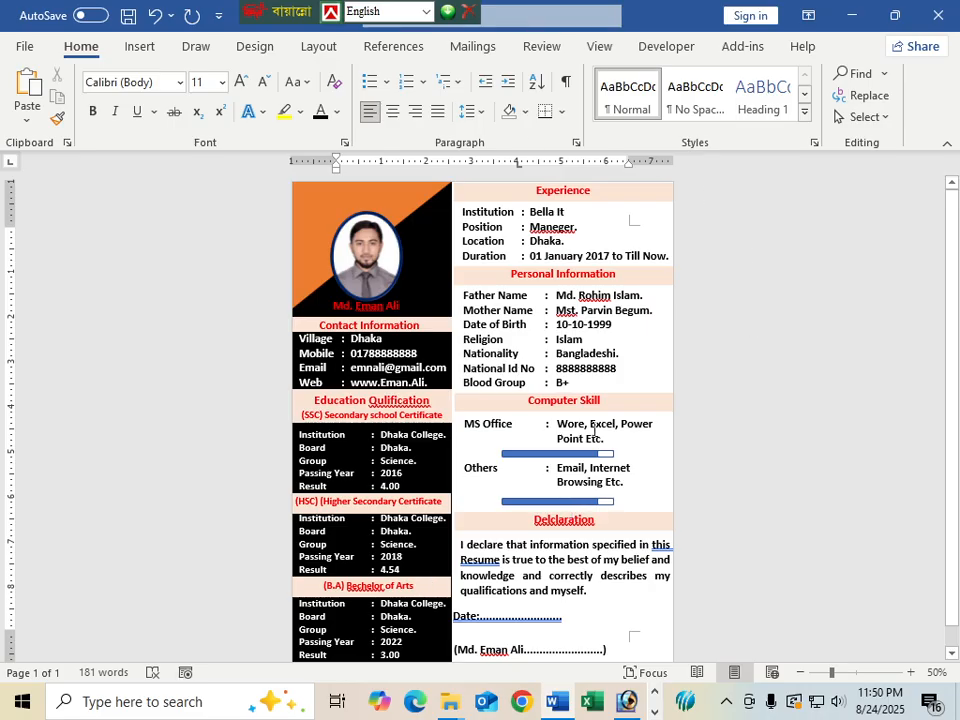
left_click(600, 233)
left_click(596, 203)
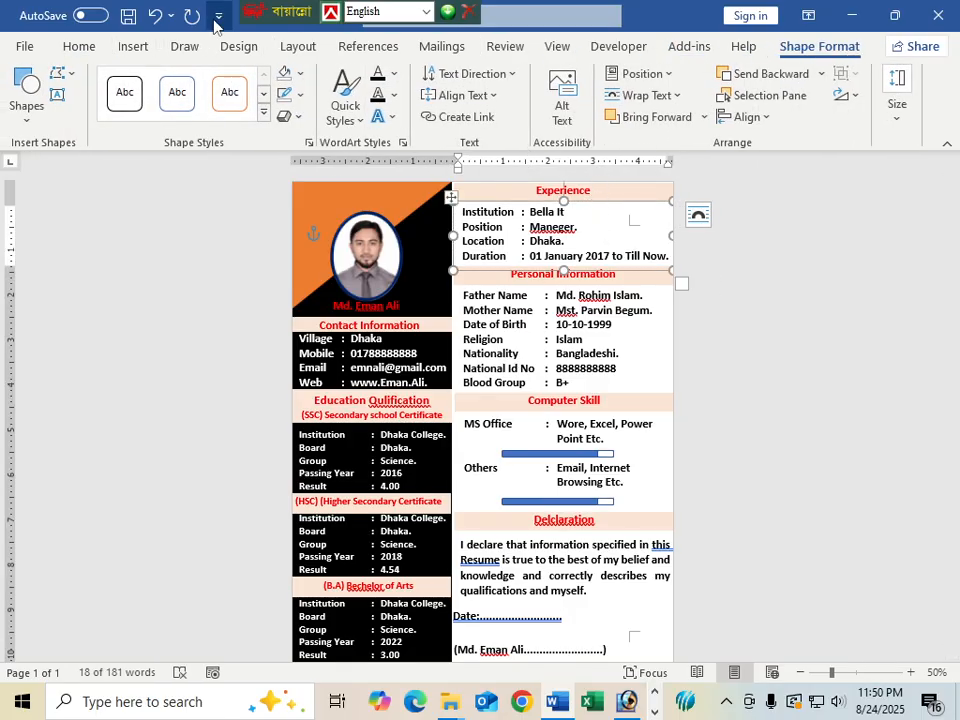
Fill the Experience, Personal Information and Computer Skill boxes with Blue, Accent 5, Lighter 40%
left_click(299, 77)
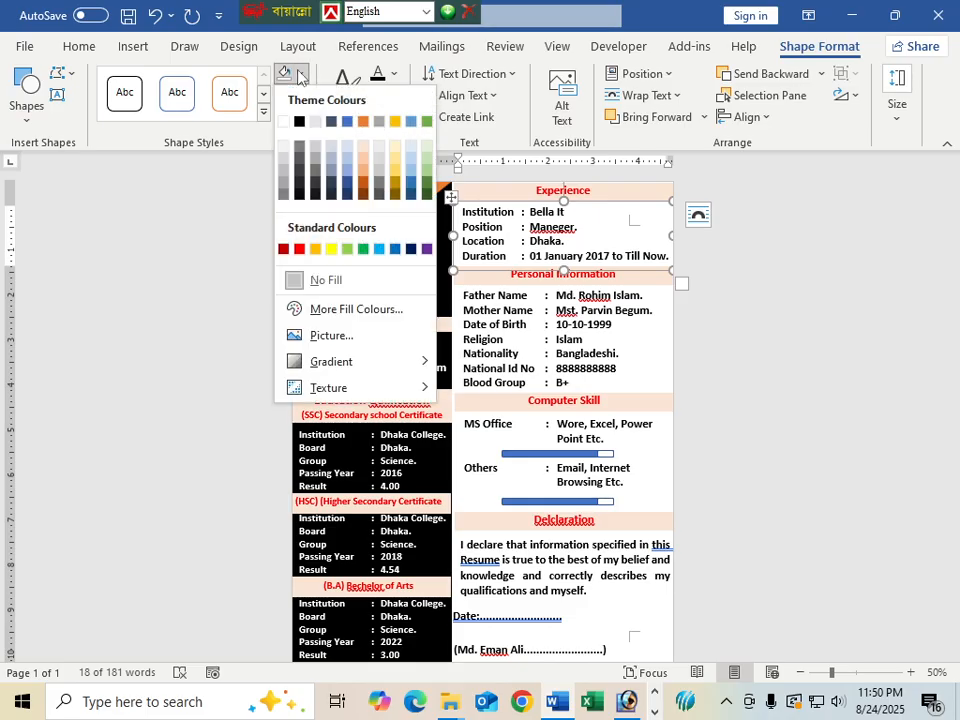
left_click(411, 176)
left_click(514, 353)
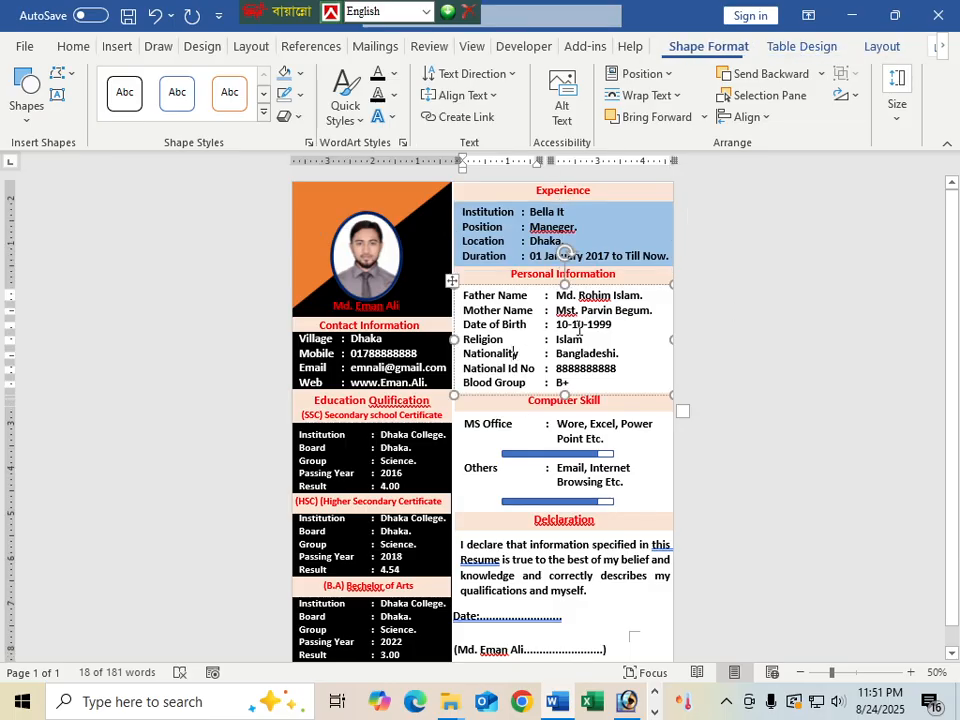
left_click(561, 283)
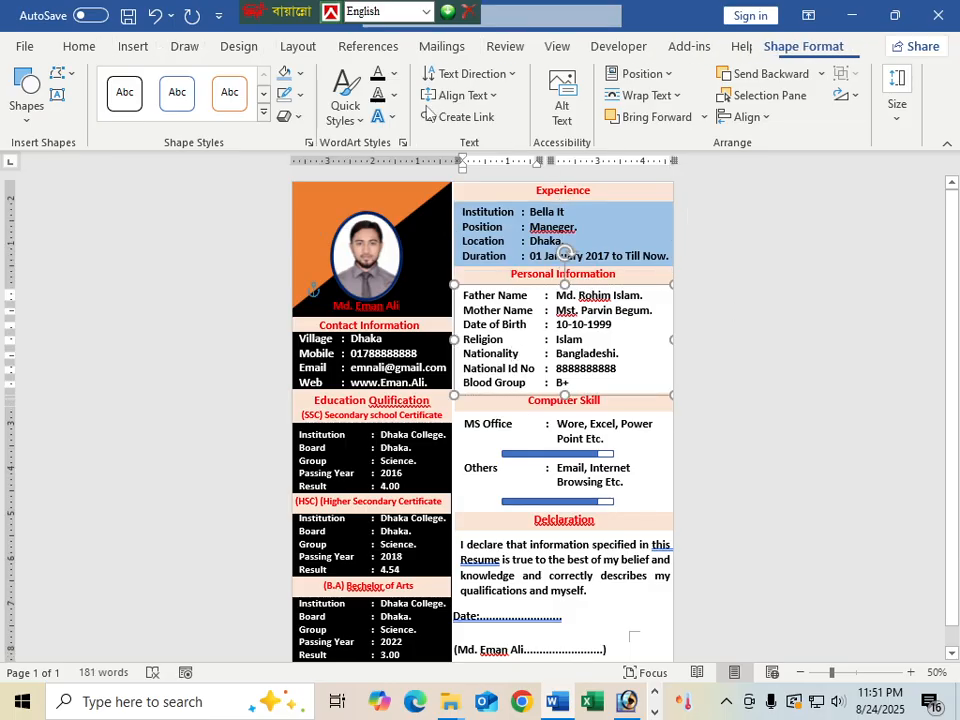
left_click(284, 73)
left_click(560, 444)
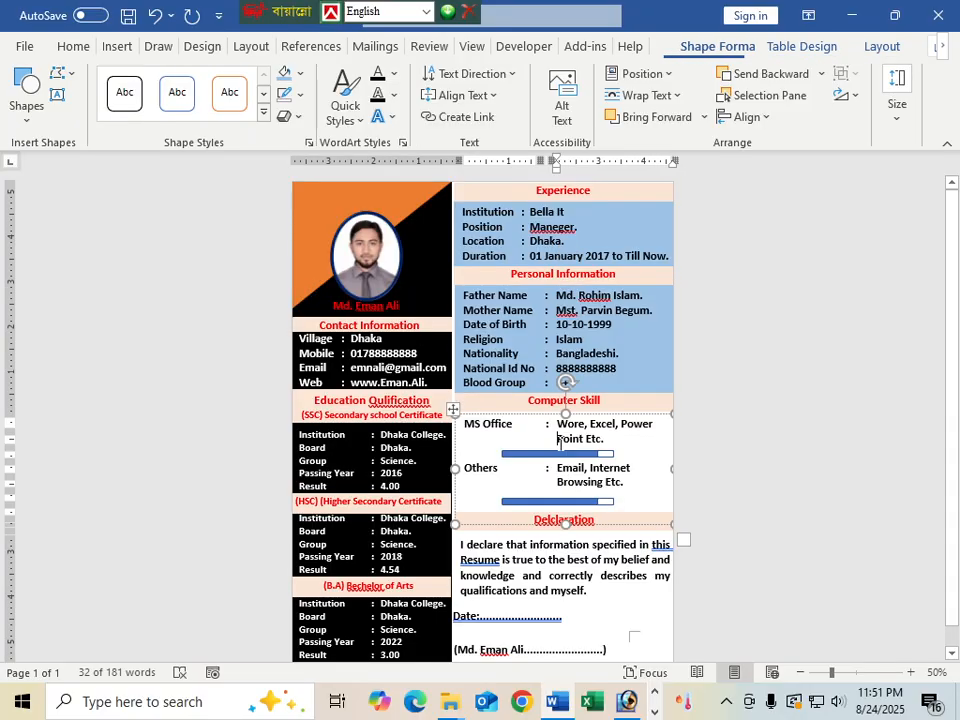
left_click(543, 409)
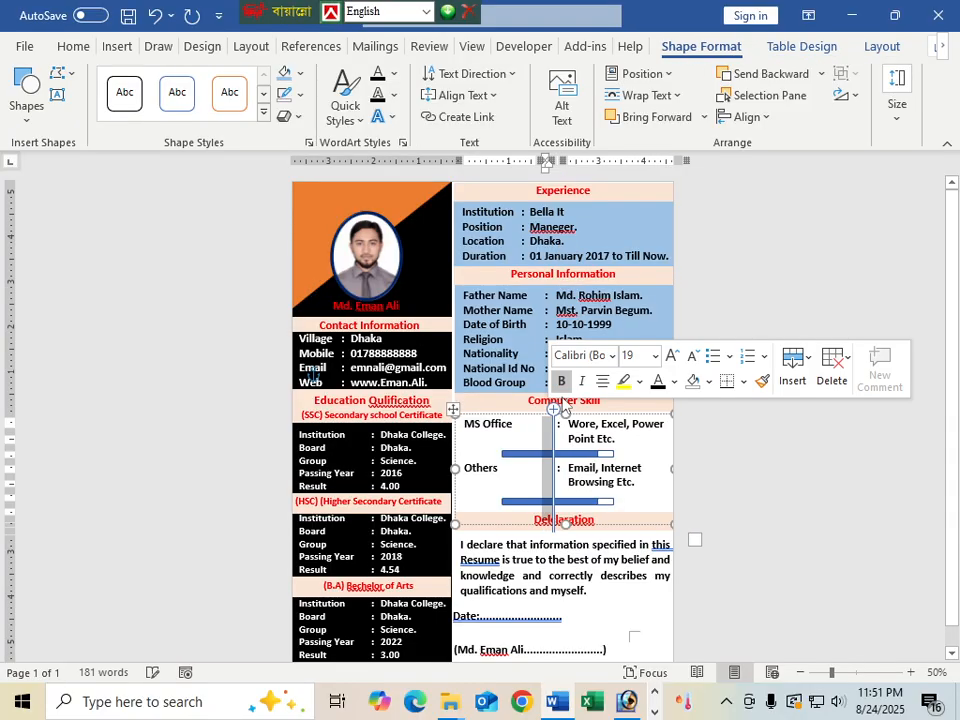
left_click(286, 74)
Give the Declaration box the same light-blue fill, then deselect it
left_click(654, 546)
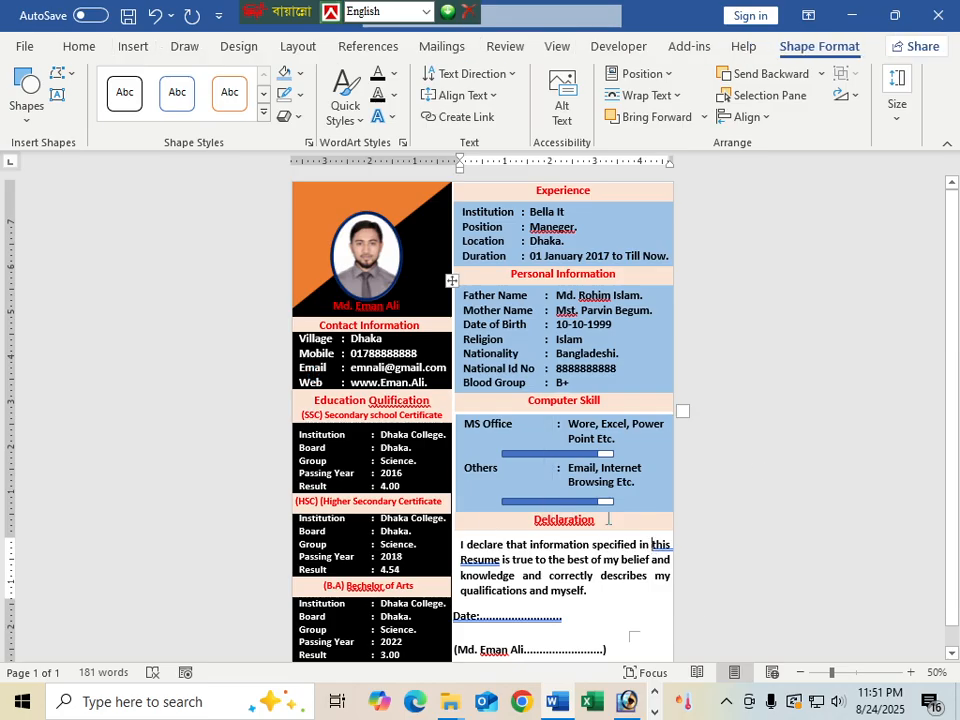
scroll(608, 519, "down", 1)
left_click(619, 561)
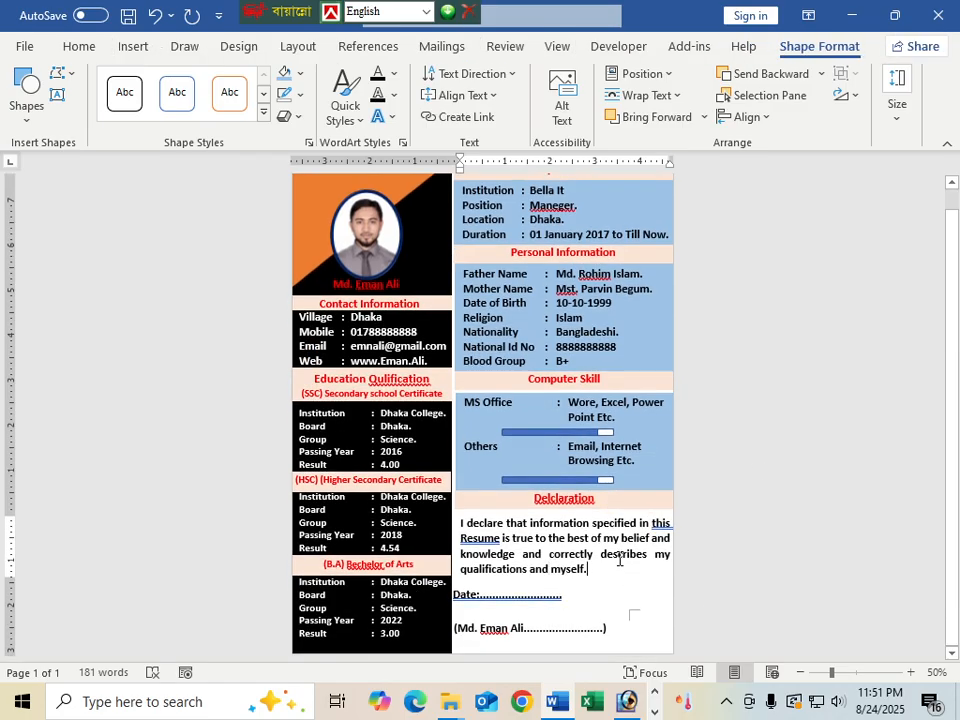
left_click(619, 541)
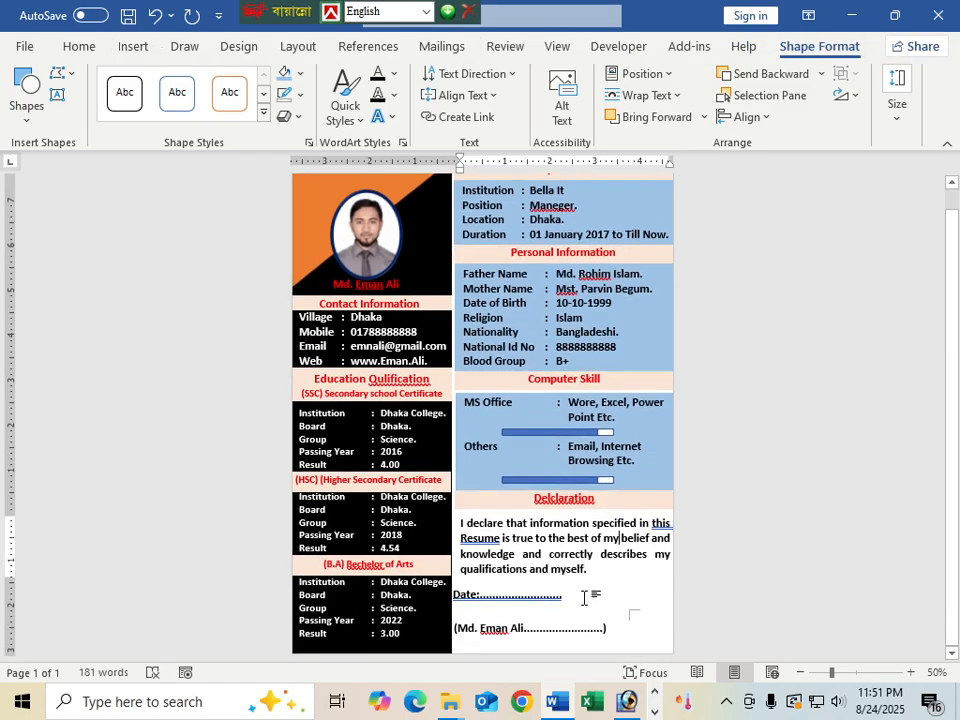
left_click(497, 592)
left_click(472, 512)
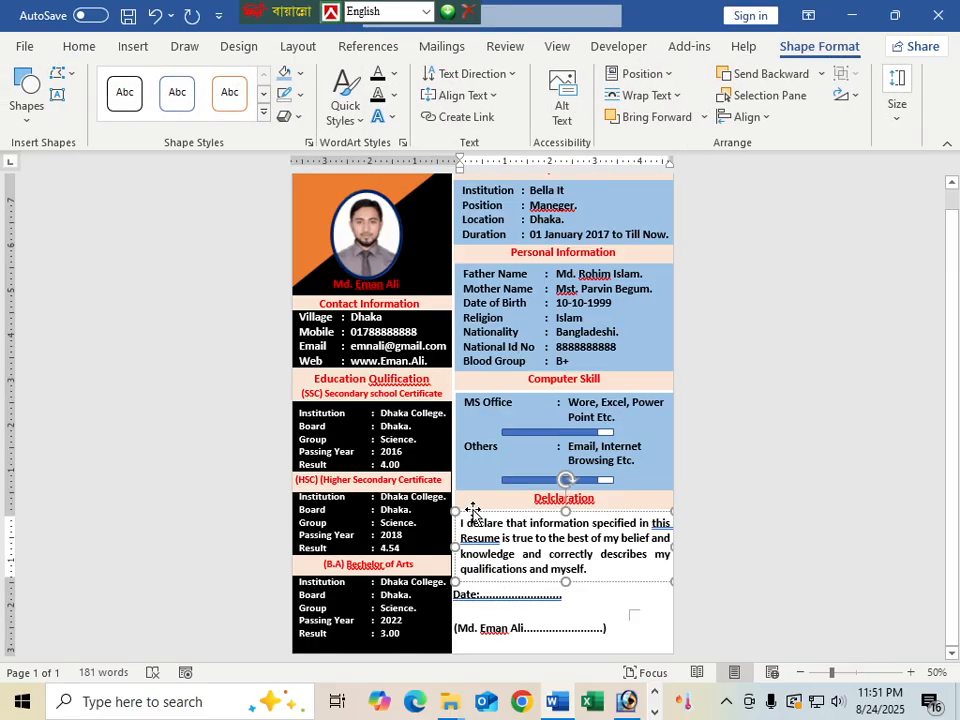
left_click(472, 512)
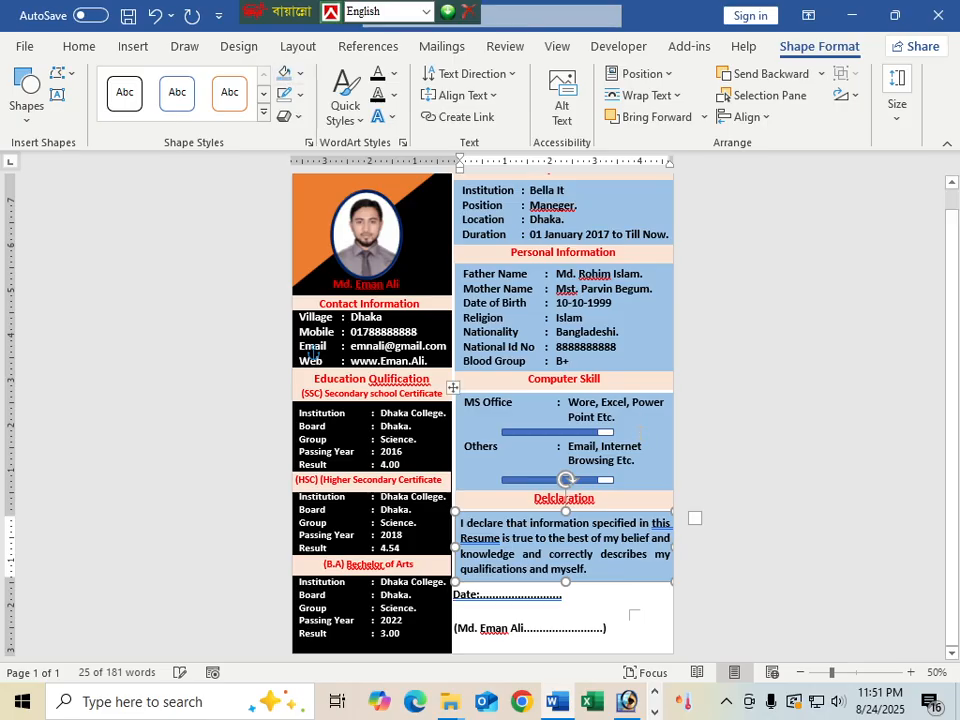
left_click(640, 605)
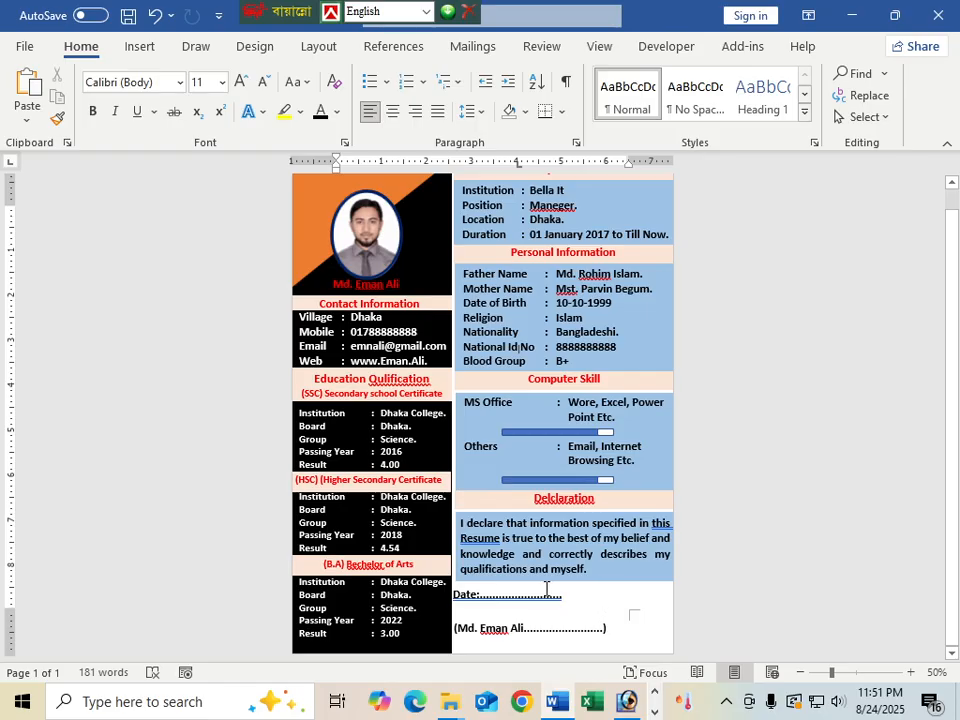
Move the Date line box slightly lower
left_click(510, 598)
left_click_drag(500, 604, 503, 617)
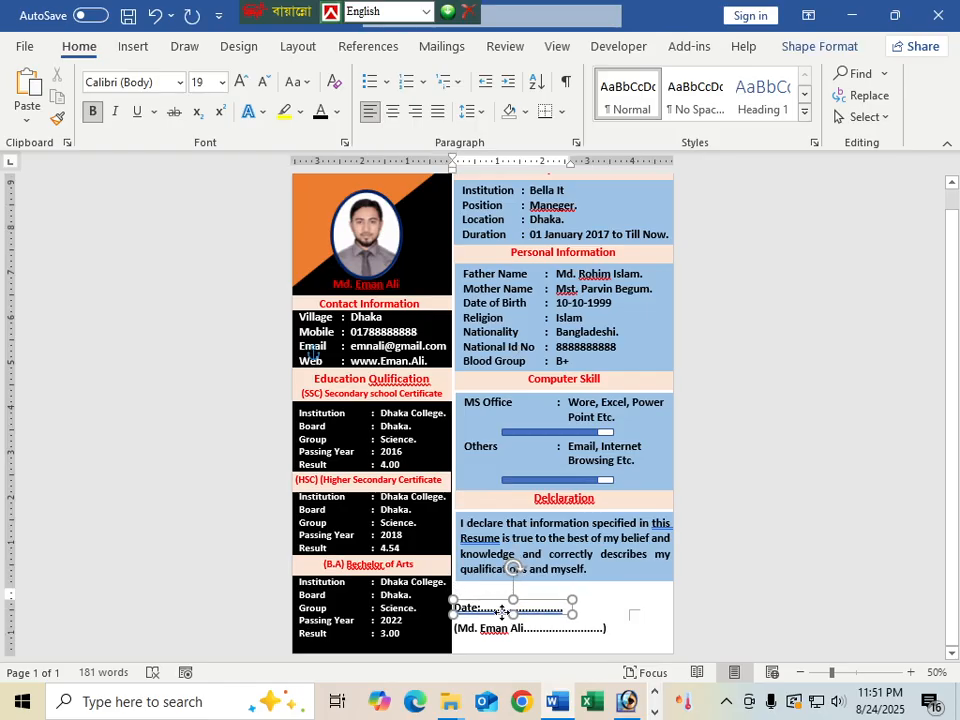
left_click(645, 641)
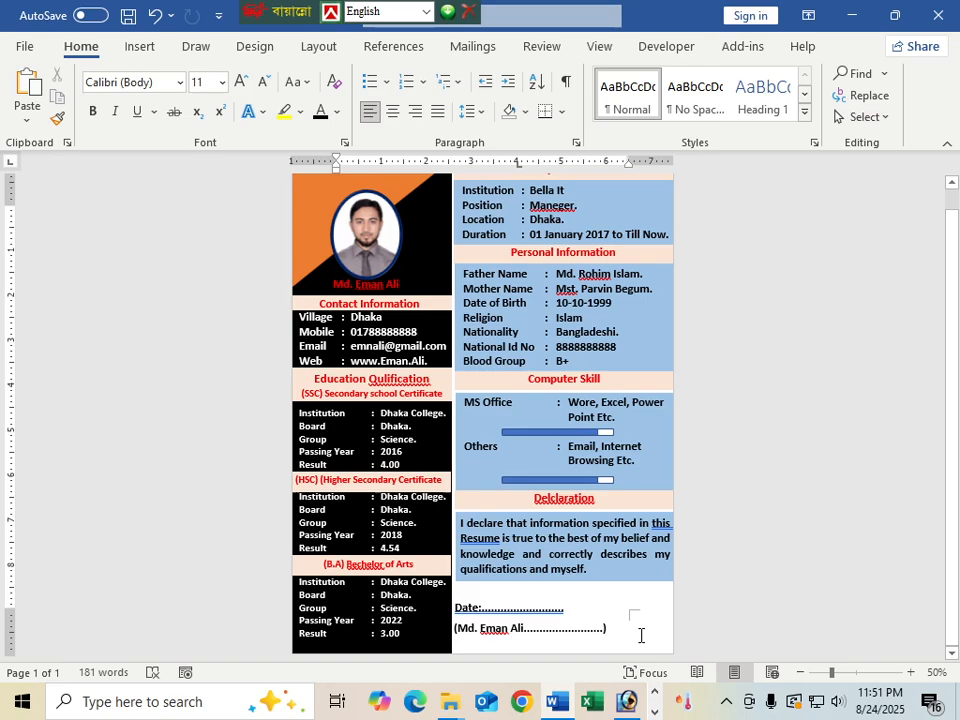
left_click(531, 636)
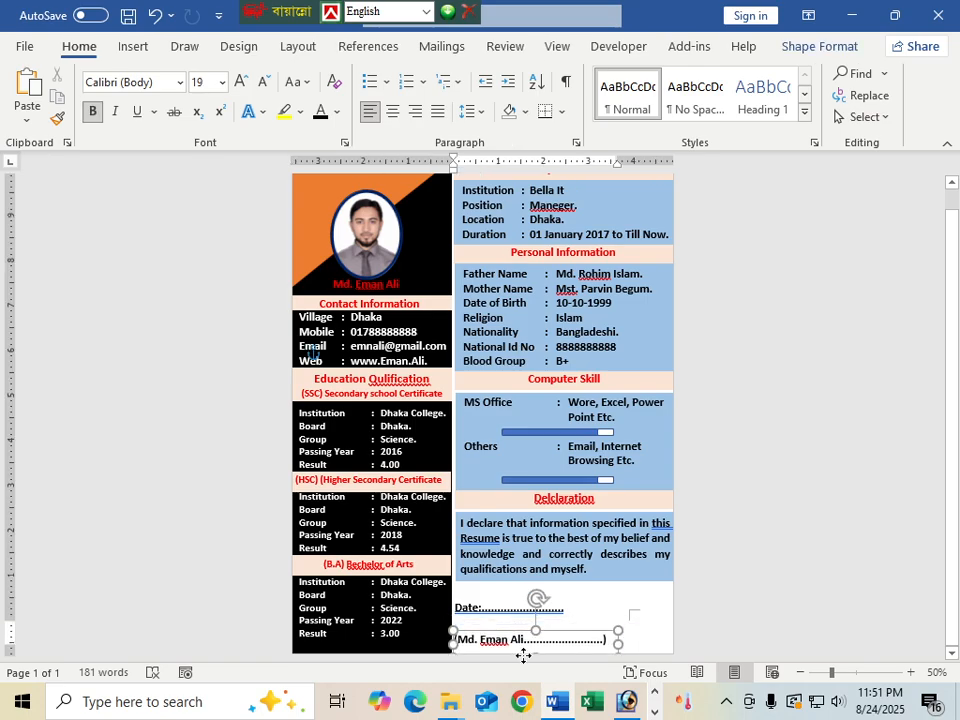
left_click(585, 617)
Nudge the Declaration box and the Computer Skill box up slightly
scroll(540, 544, "up", 1)
left_click(540, 544)
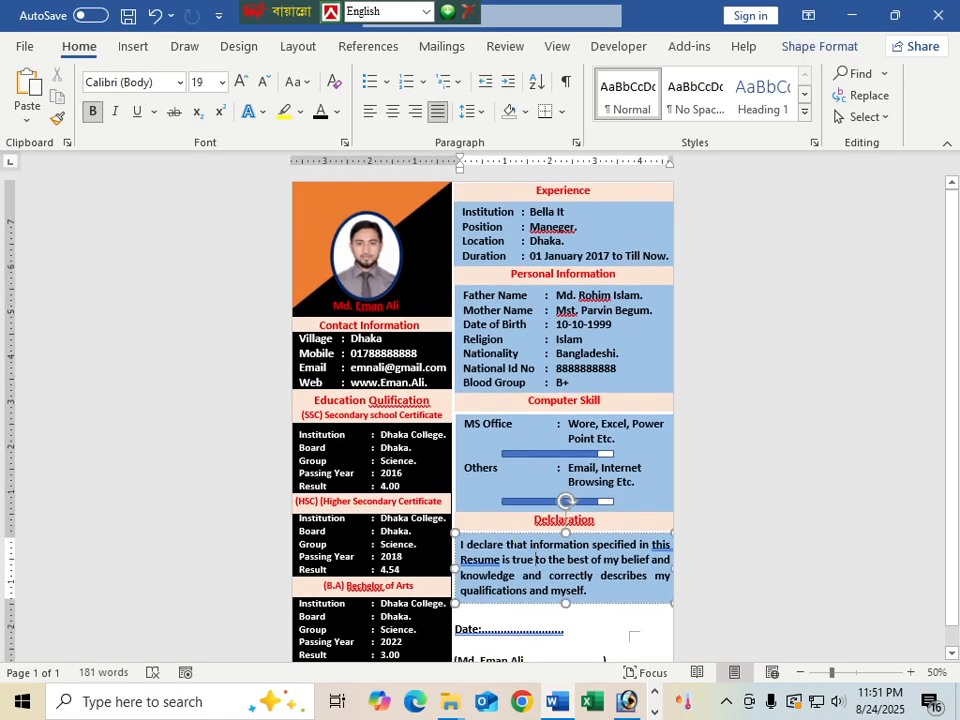
key("Up")
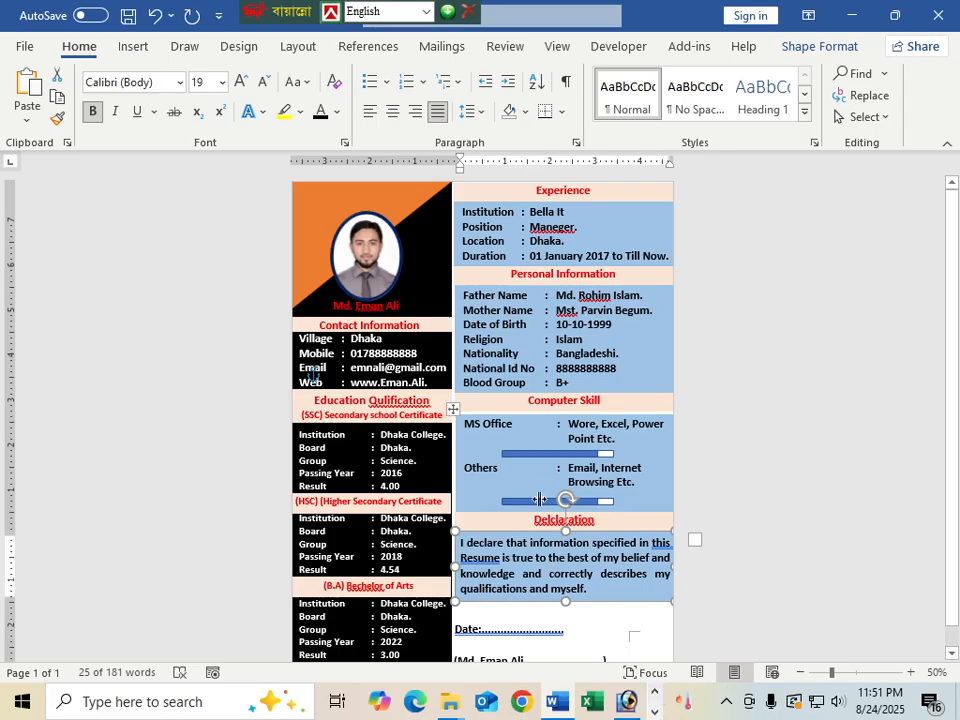
left_click(487, 418)
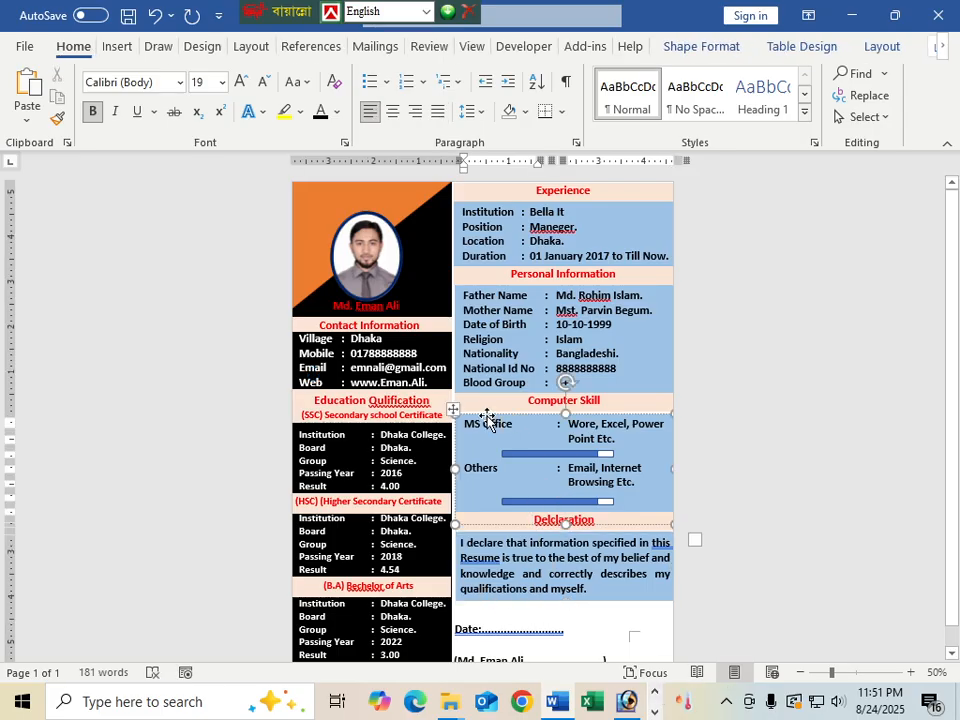
left_click(487, 416)
key("Up")
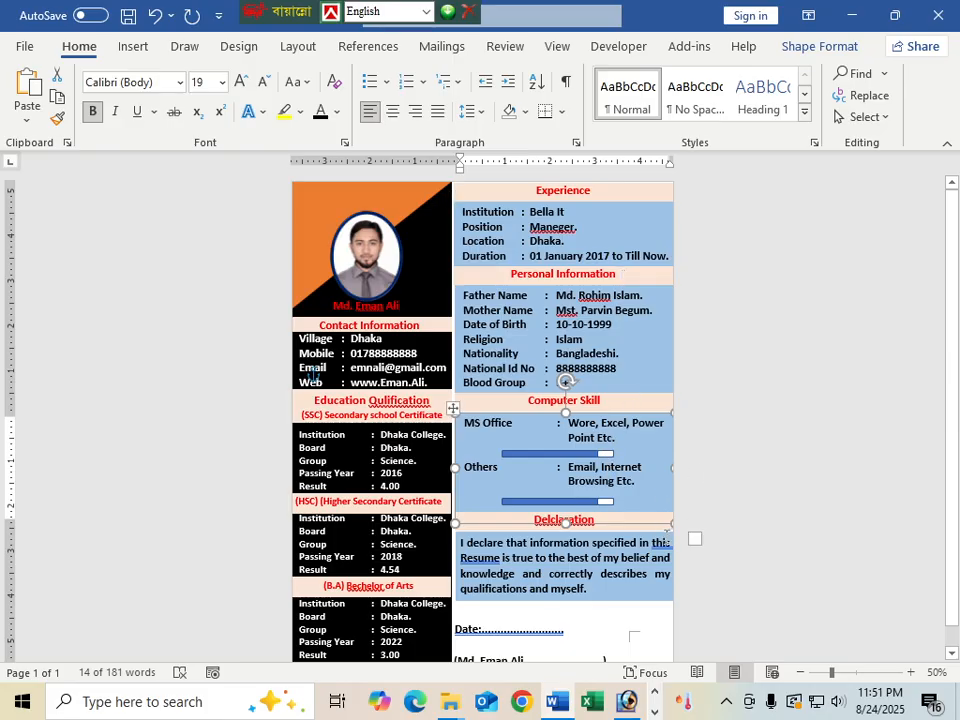
scroll(535, 497, "down", 1)
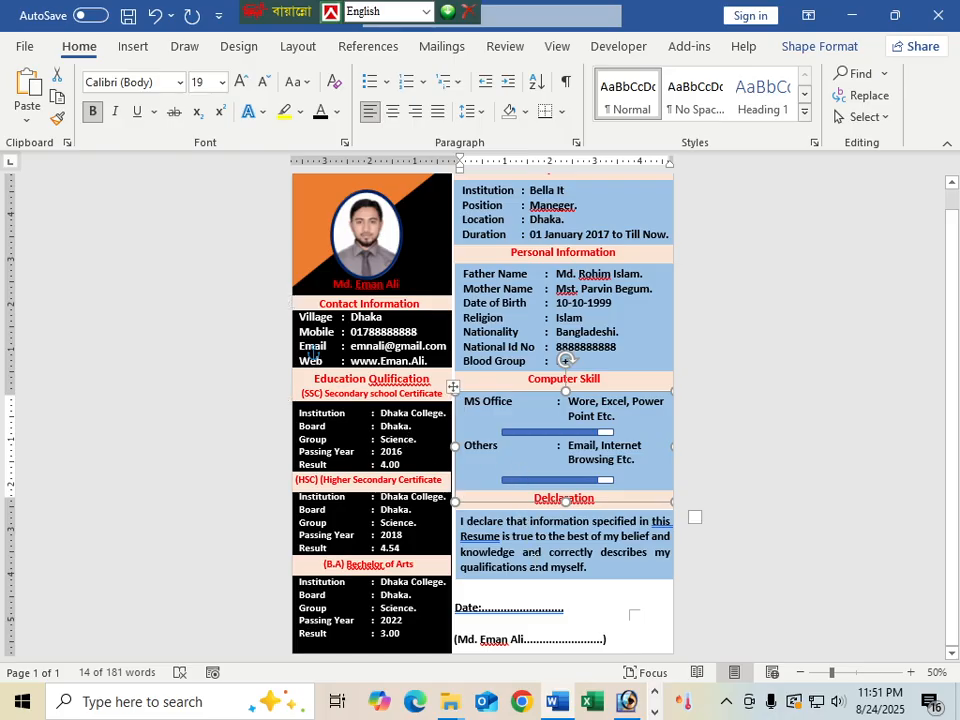
left_click(588, 604)
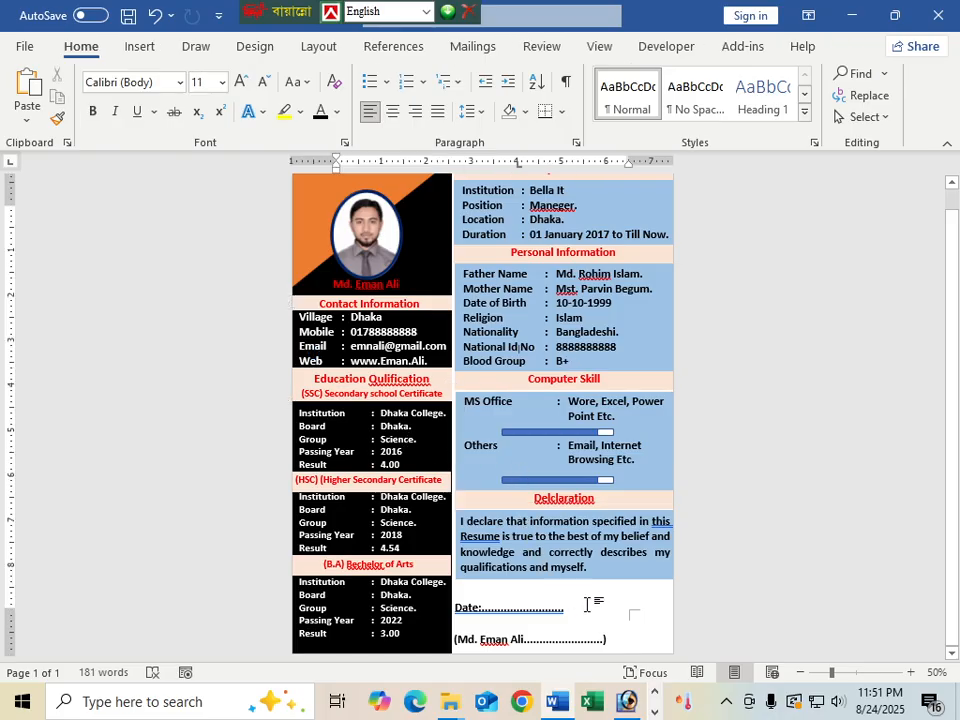
Shrink the Declaration heading box slightly from its corner handle
left_click(458, 508)
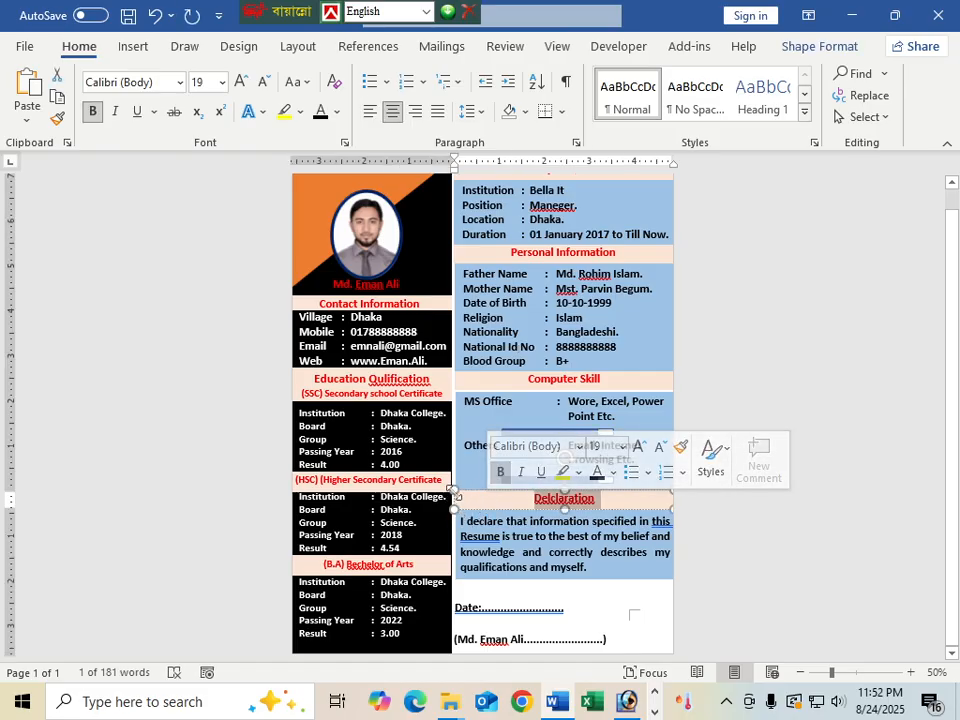
left_click_drag(455, 490, 456, 492)
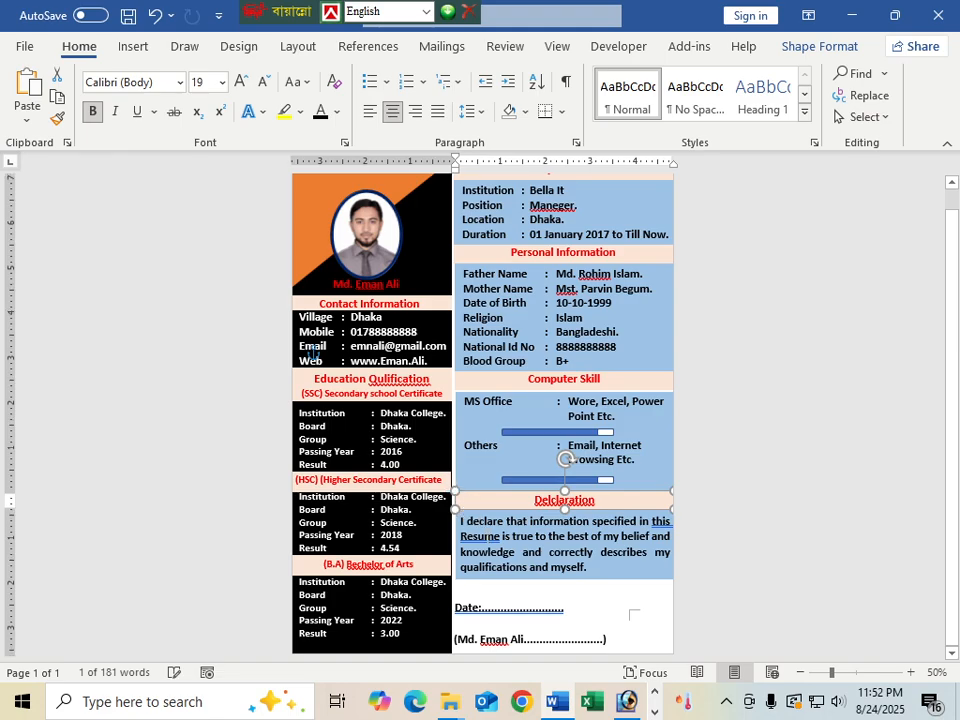
left_click(490, 538)
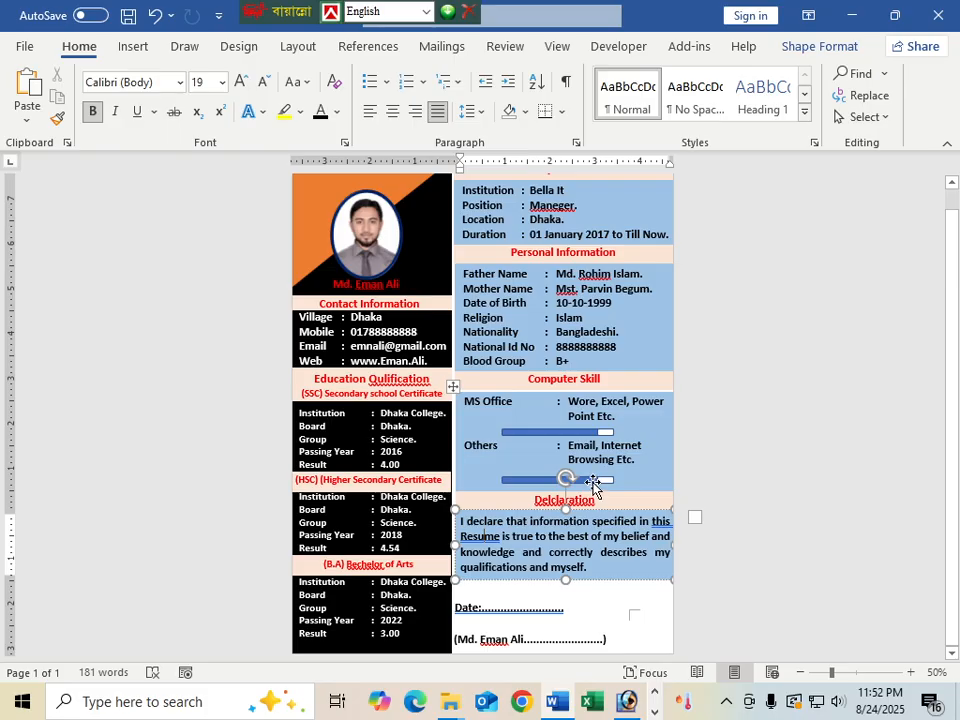
Insert a new row in the Computer Skill table above MS Office
scroll(593, 487, "up", 1)
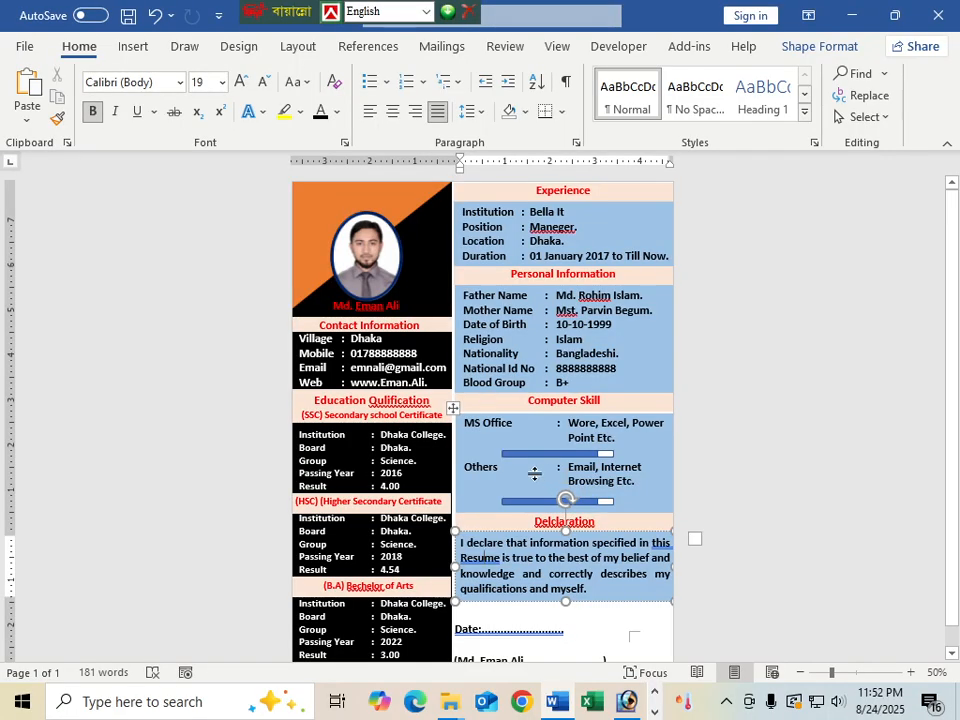
scroll(533, 473, "up", 4, "ctrl")
scroll(531, 473, "down", 4, "ctrl")
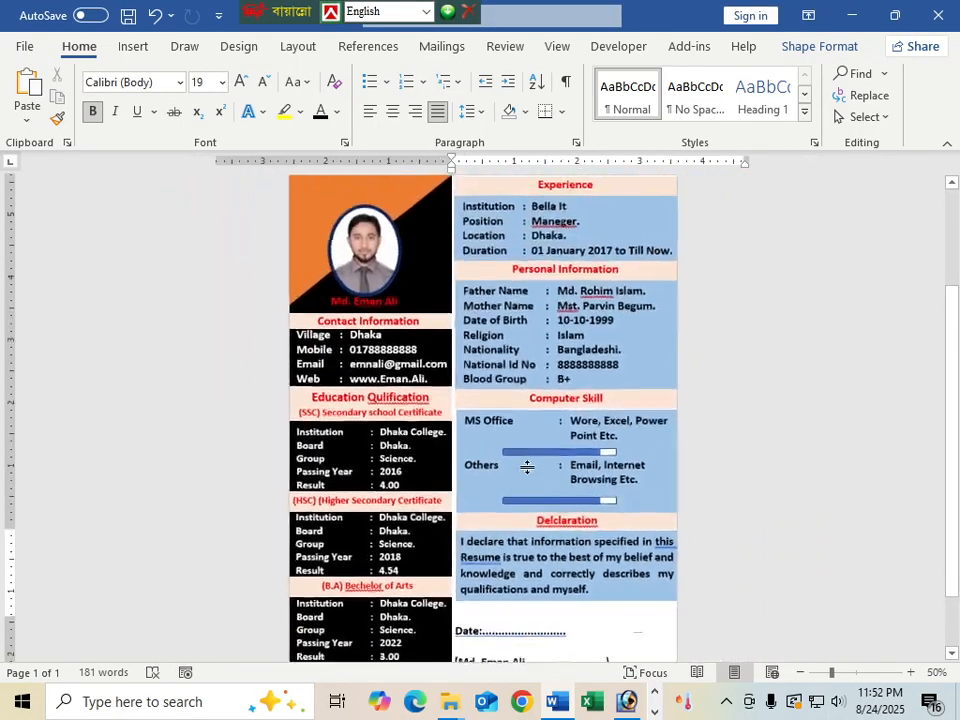
scroll(531, 466, "up", 6, "ctrl")
scroll(507, 360, "up", 3)
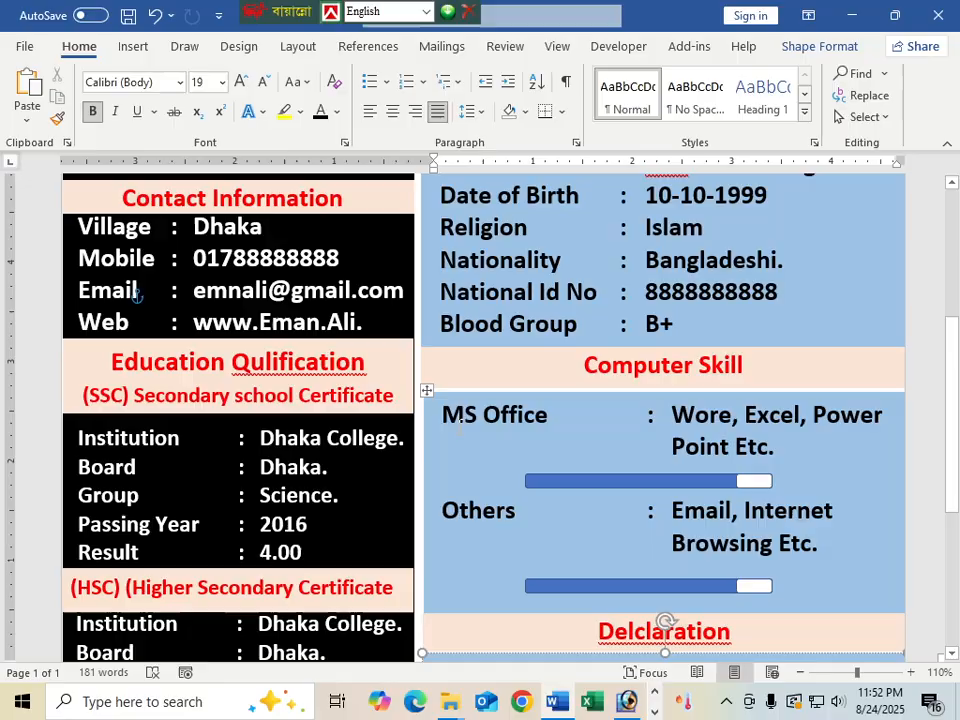
left_click(427, 389)
left_click(433, 317)
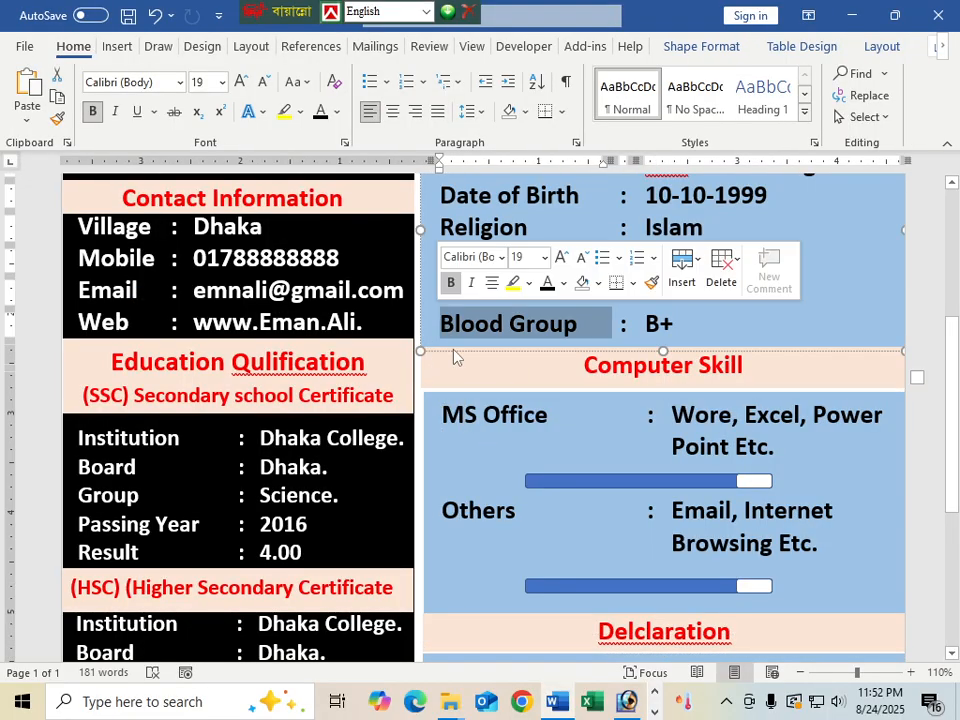
left_click(446, 417)
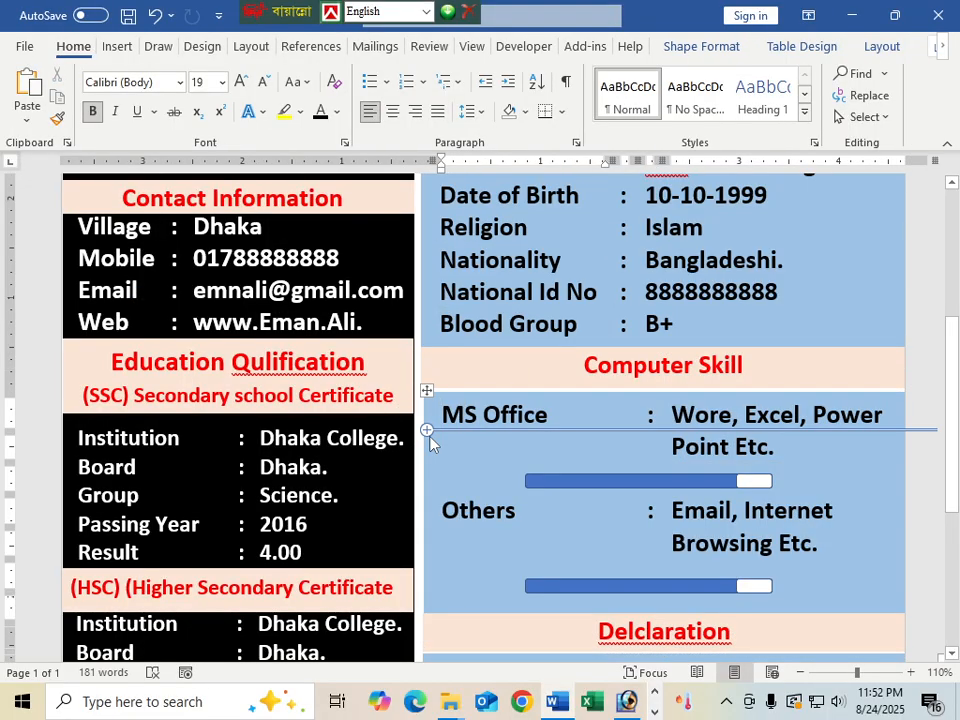
left_click(427, 463)
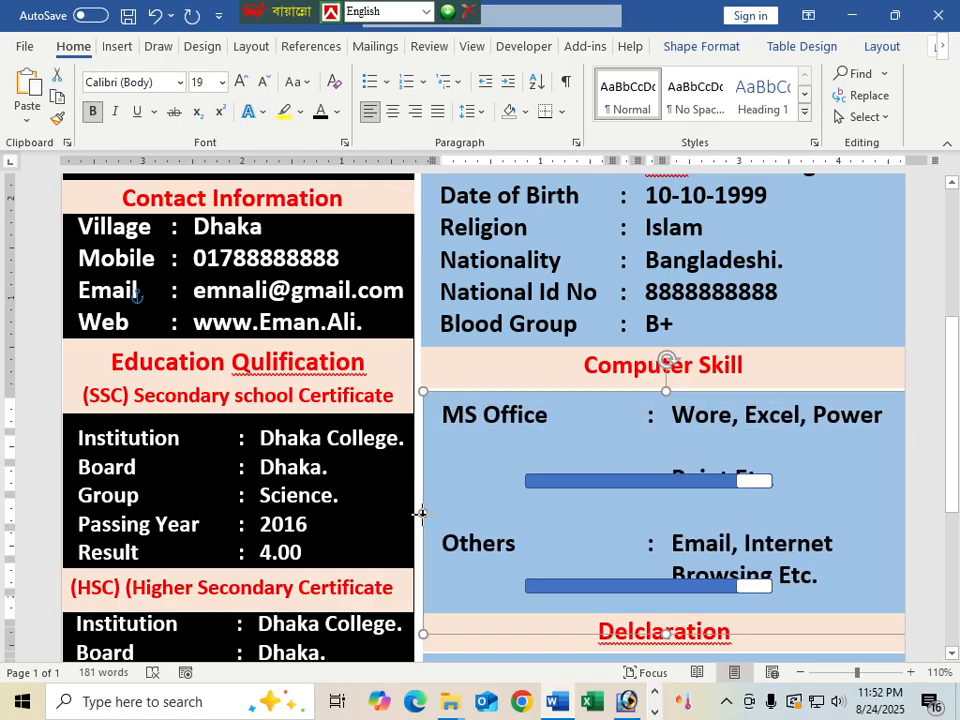
scroll(421, 513, "up", 5)
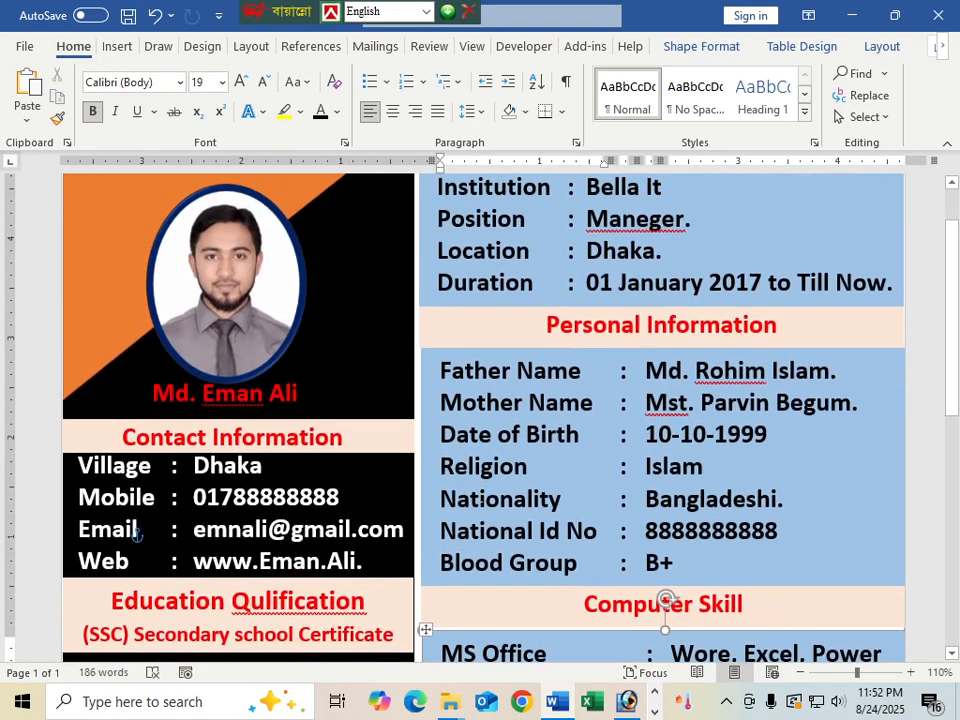
scroll(137, 535, "up", 2)
Select the Personal Information box and its heading box
left_click(423, 421)
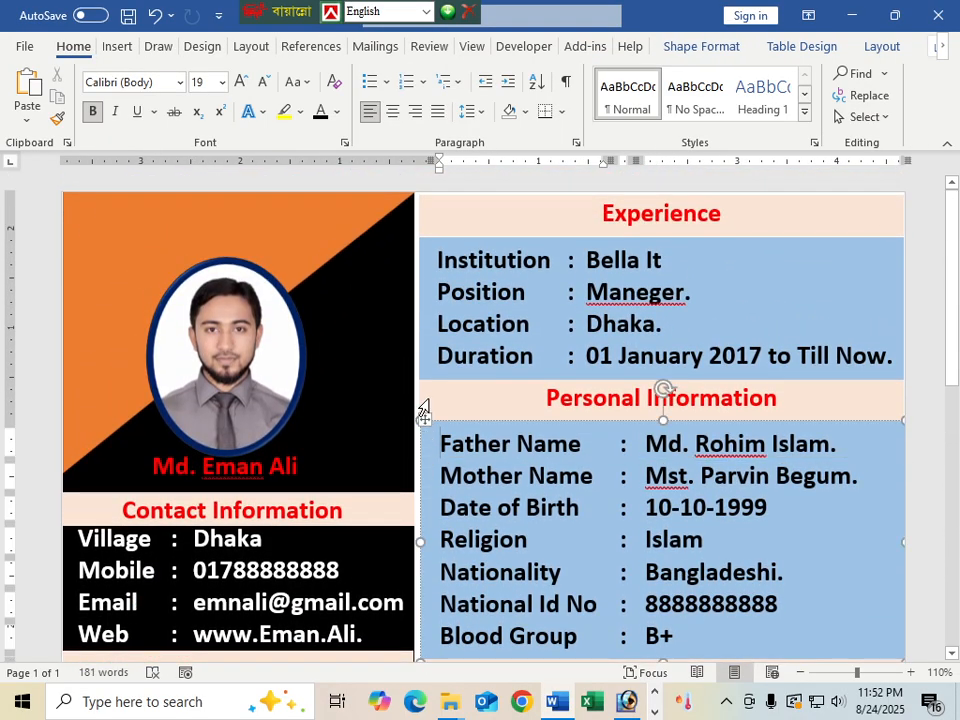
left_click(421, 404)
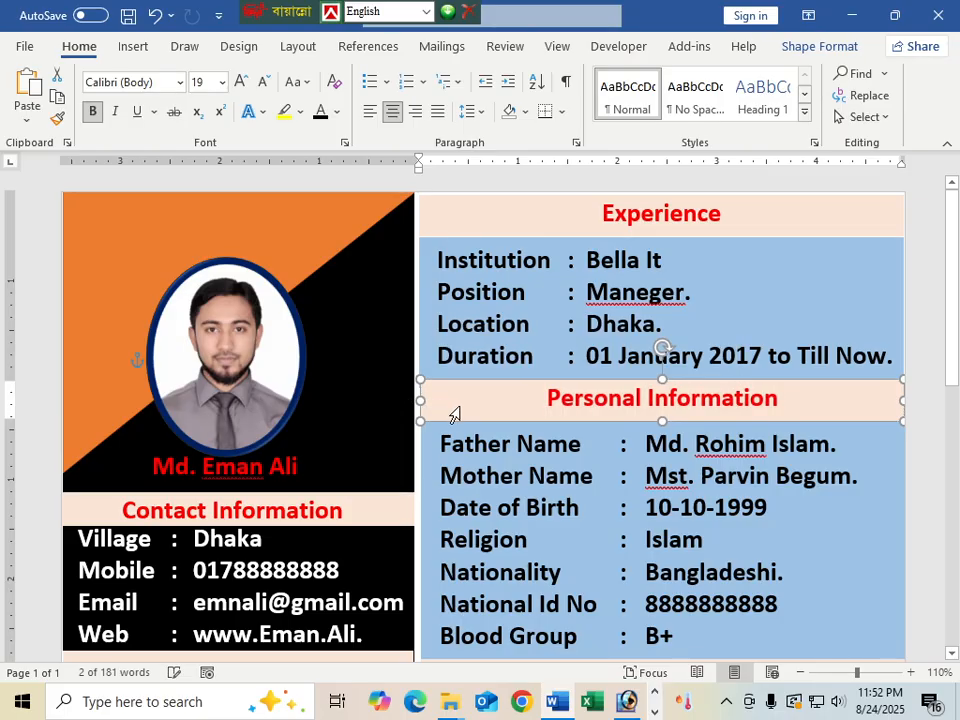
left_click(420, 393)
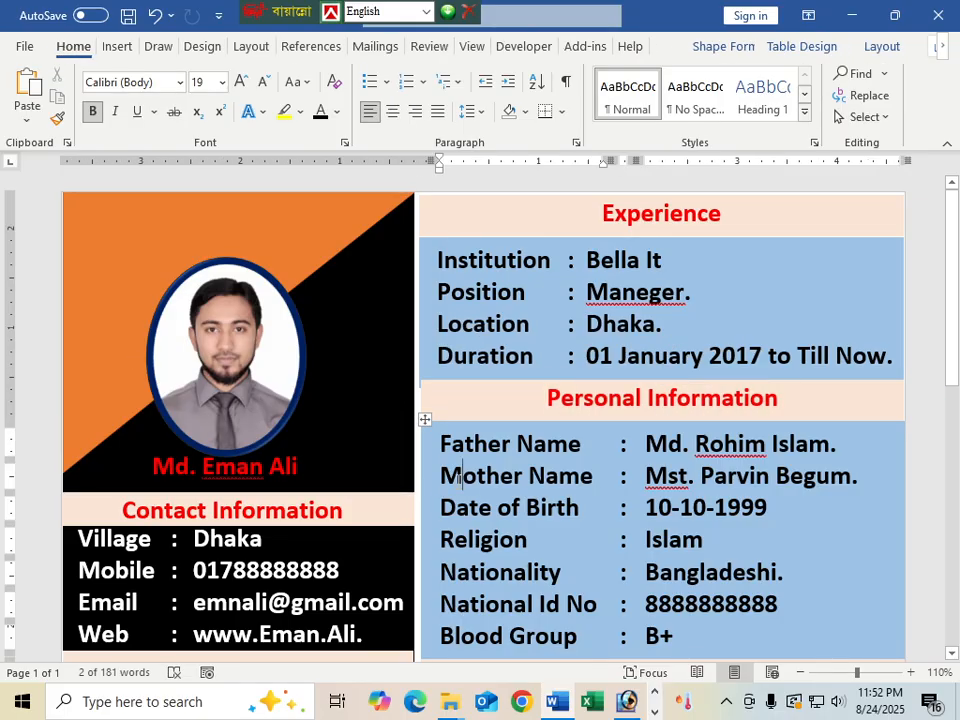
left_click(420, 400)
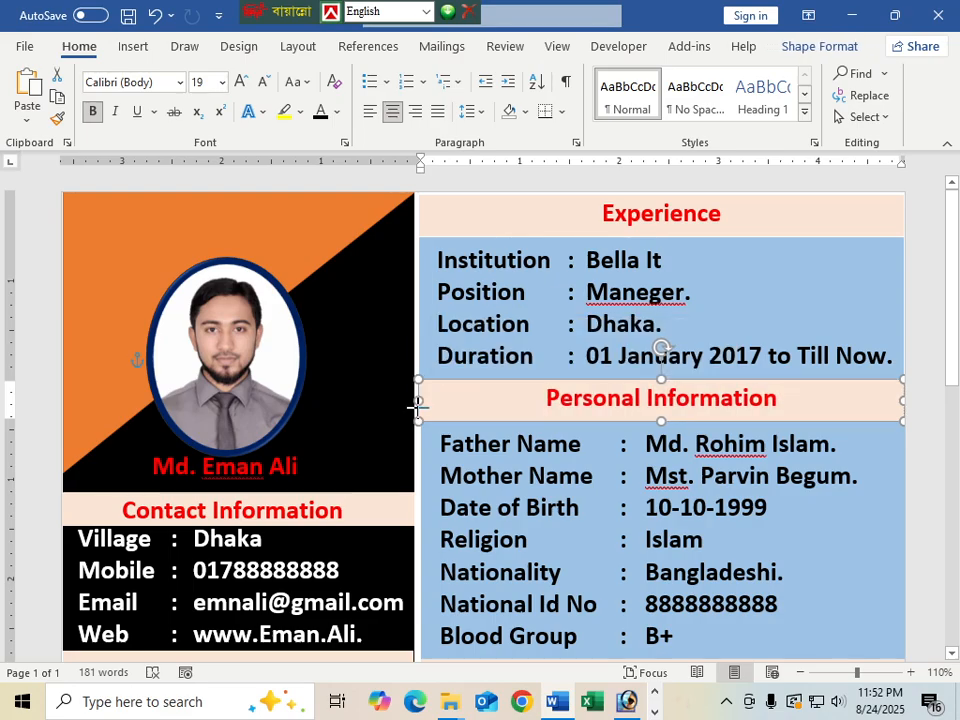
left_click(662, 390)
Clear the shape selection near the Date line and review the finished resume page
scroll(662, 390, "down", 3)
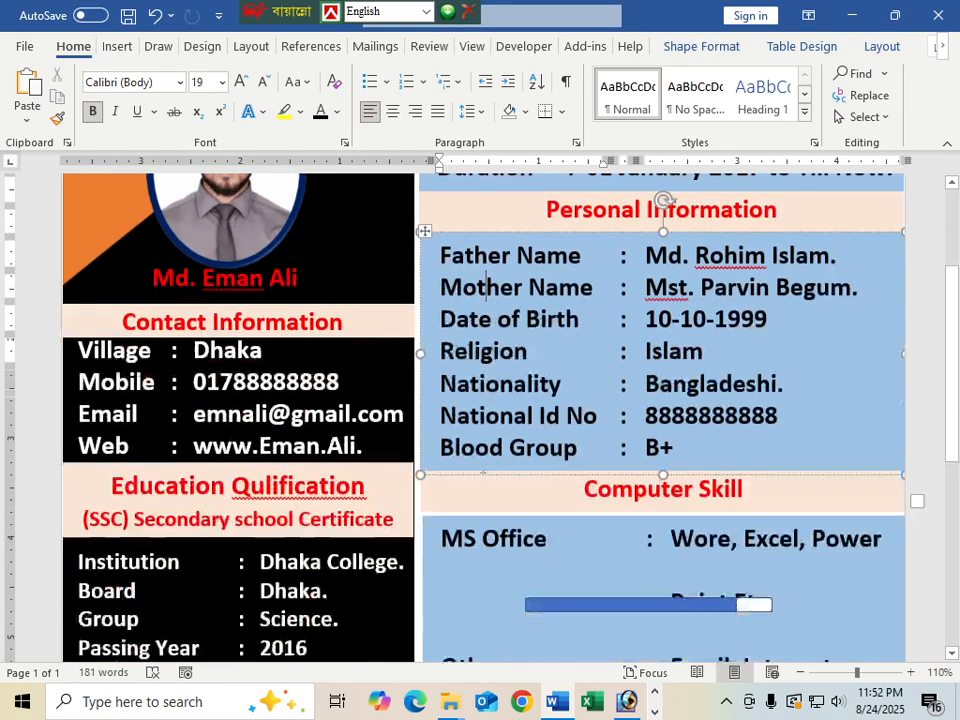
scroll(483, 473, "down", 7)
scroll(482, 476, "up", 10)
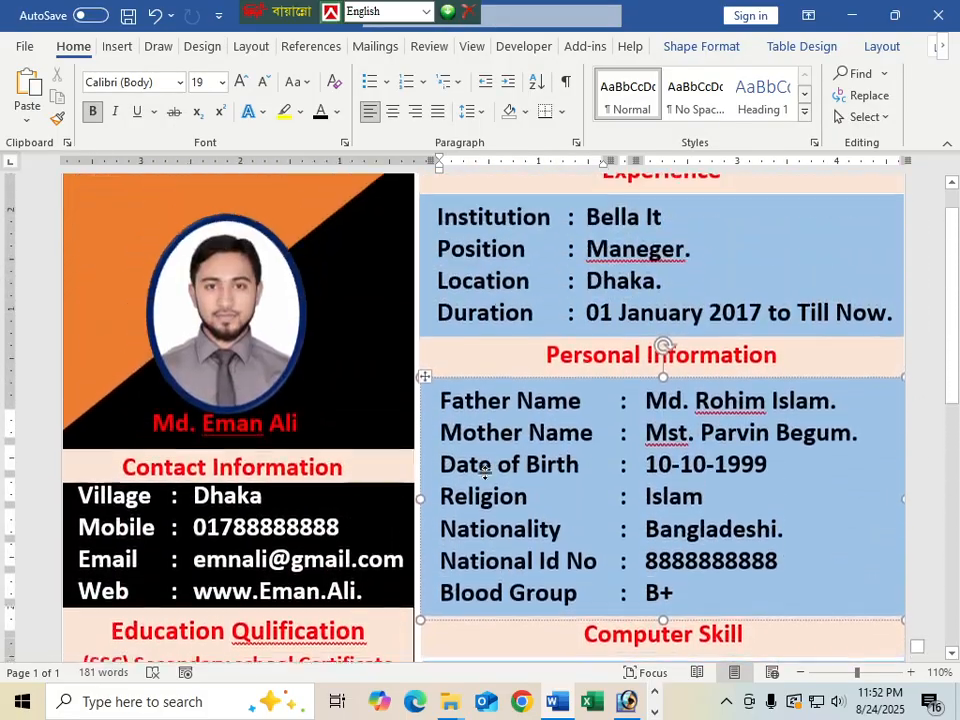
scroll(483, 473, "down", 7, "ctrl")
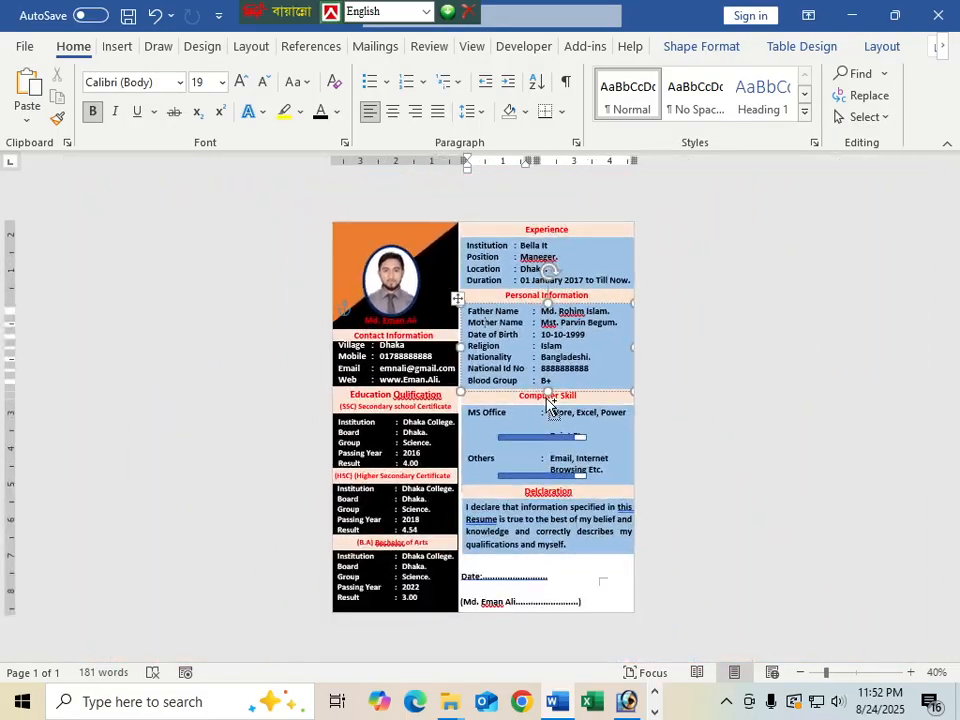
left_click(573, 567)
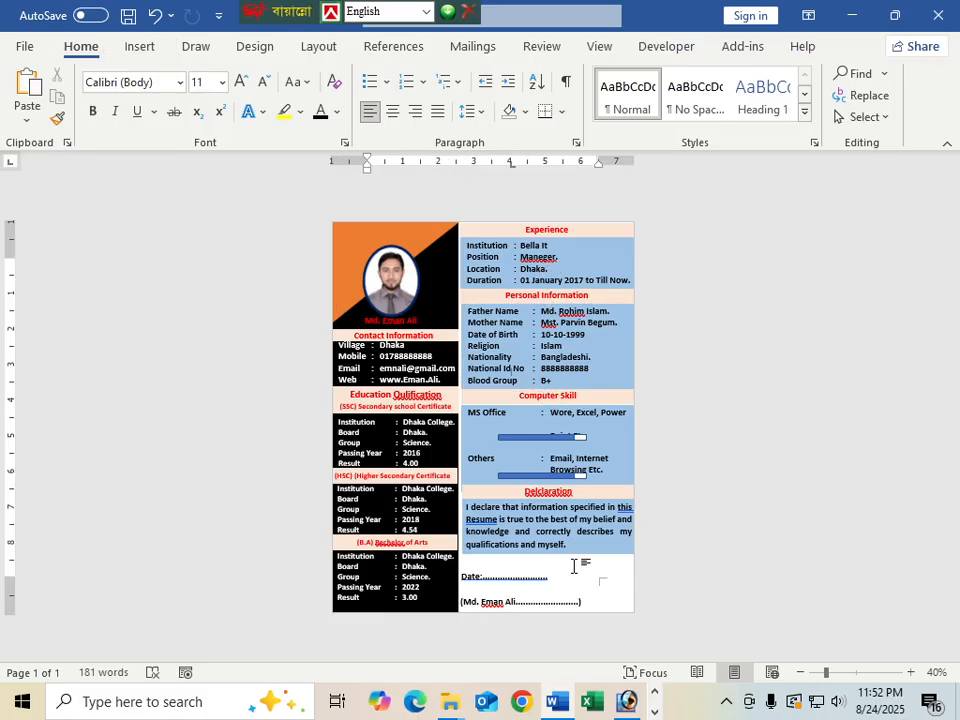
scroll(573, 567, "up", 3, "ctrl")
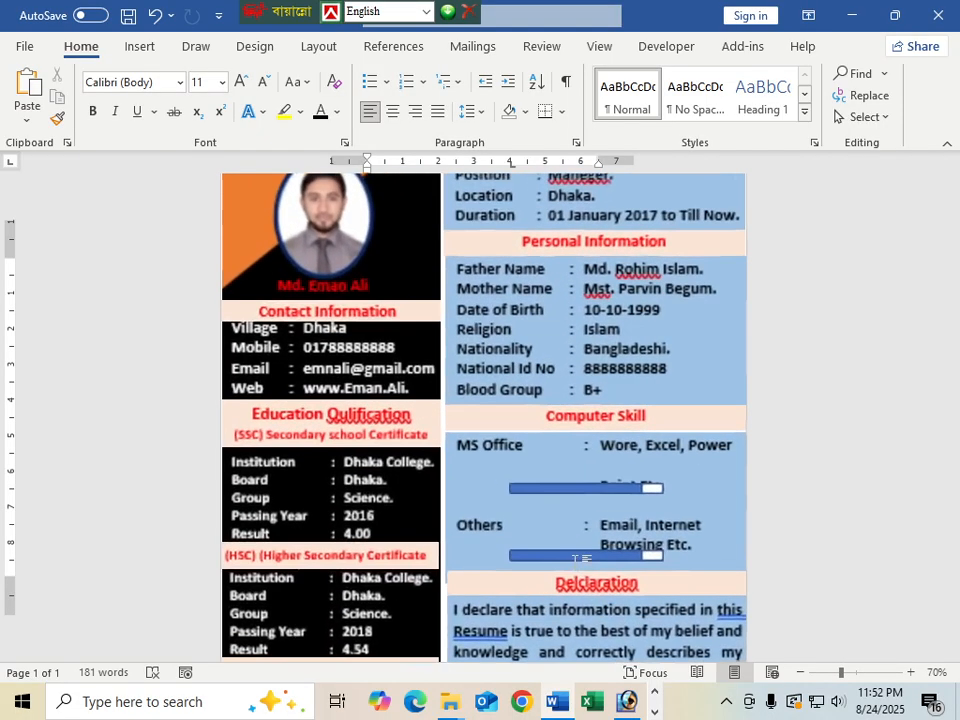
scroll(578, 568, "down", 2, "ctrl")
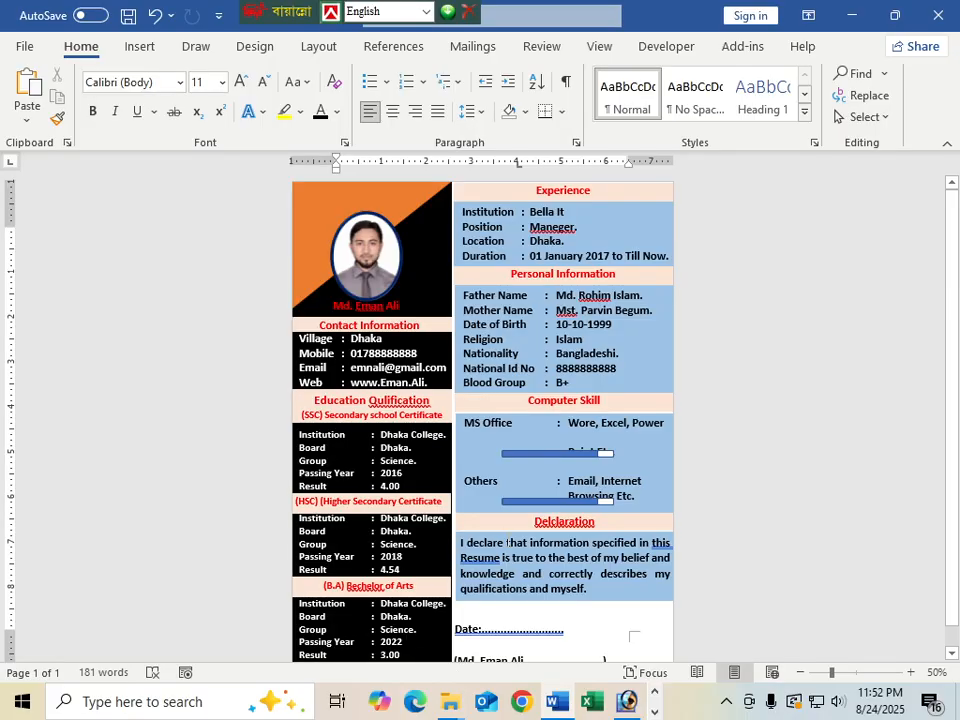
scroll(508, 540, "down", 3, "ctrl")
scroll(508, 540, "up", 3, "ctrl")
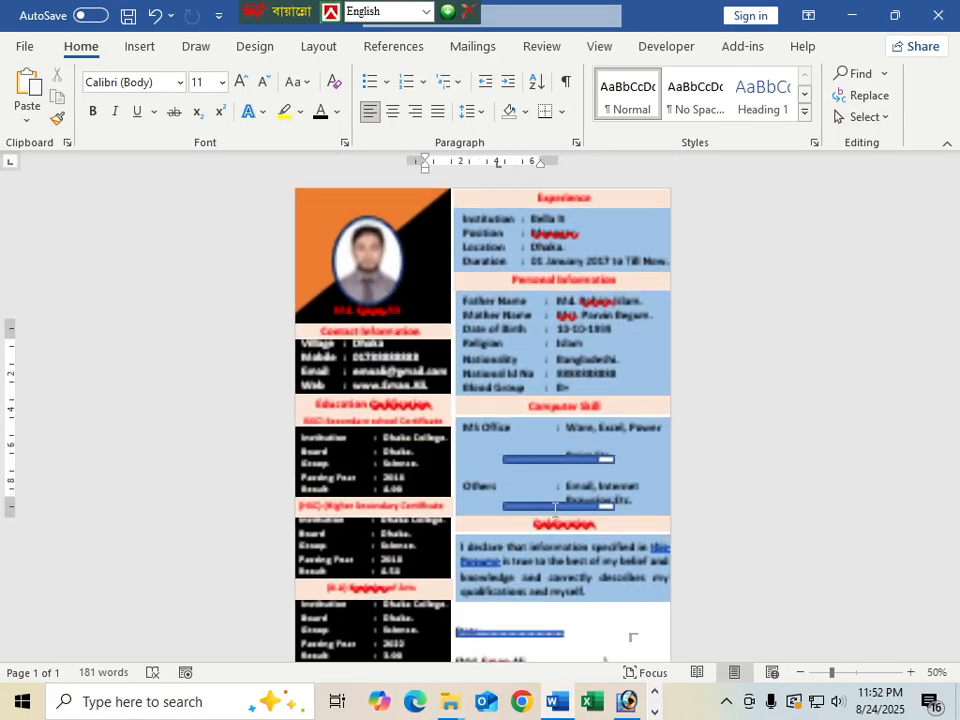
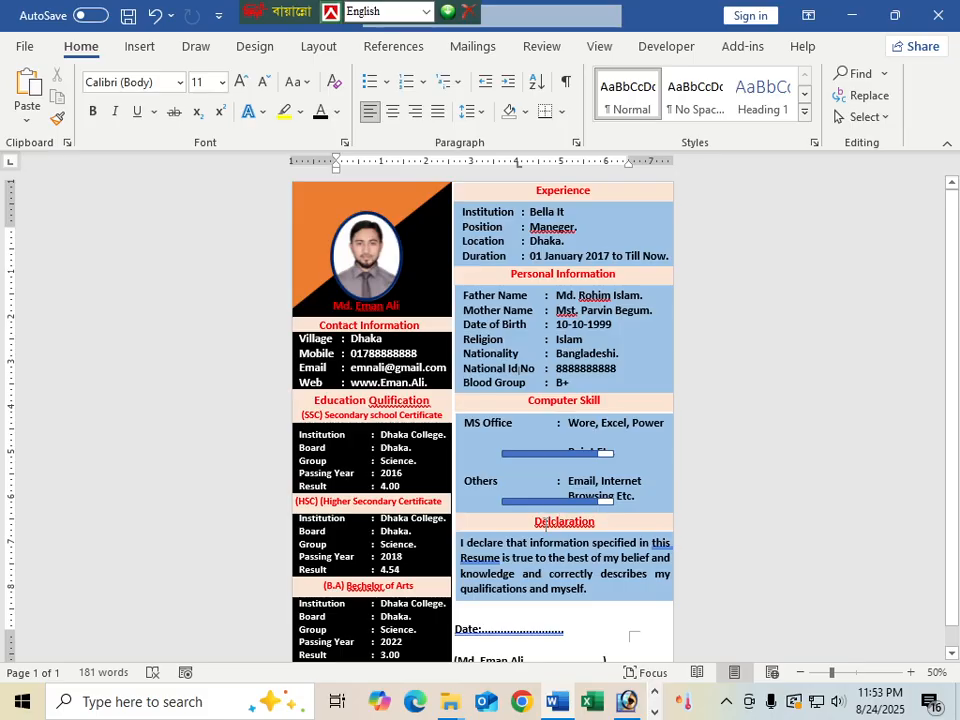
Nudge the Others and MS Office skill bars down so each sits below its description
left_click(549, 503)
left_click_drag(549, 503, 549, 509)
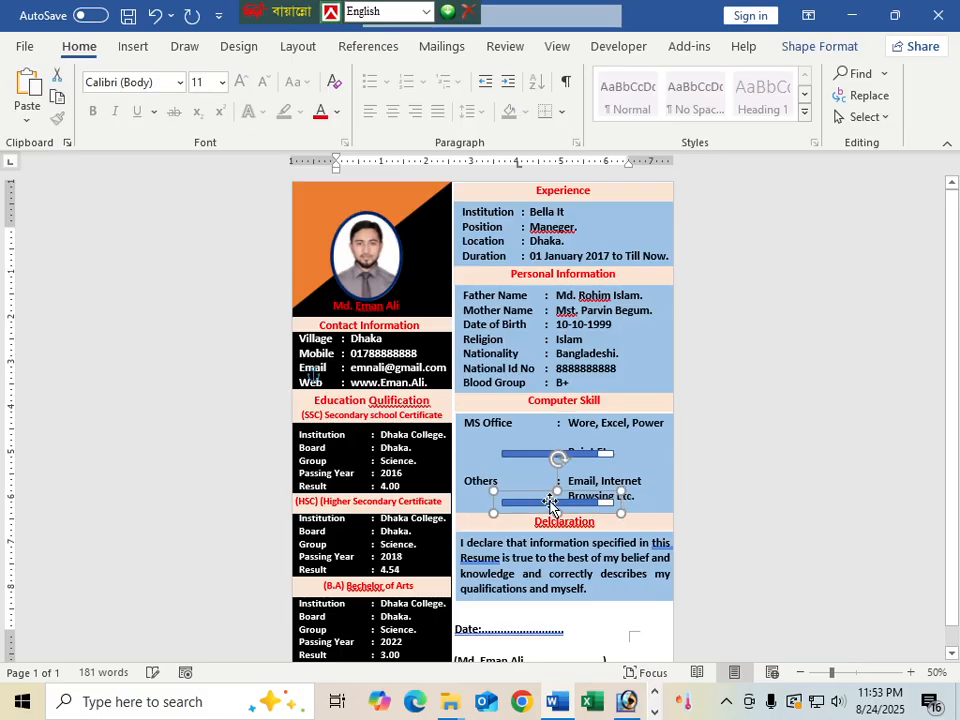
left_click(540, 454)
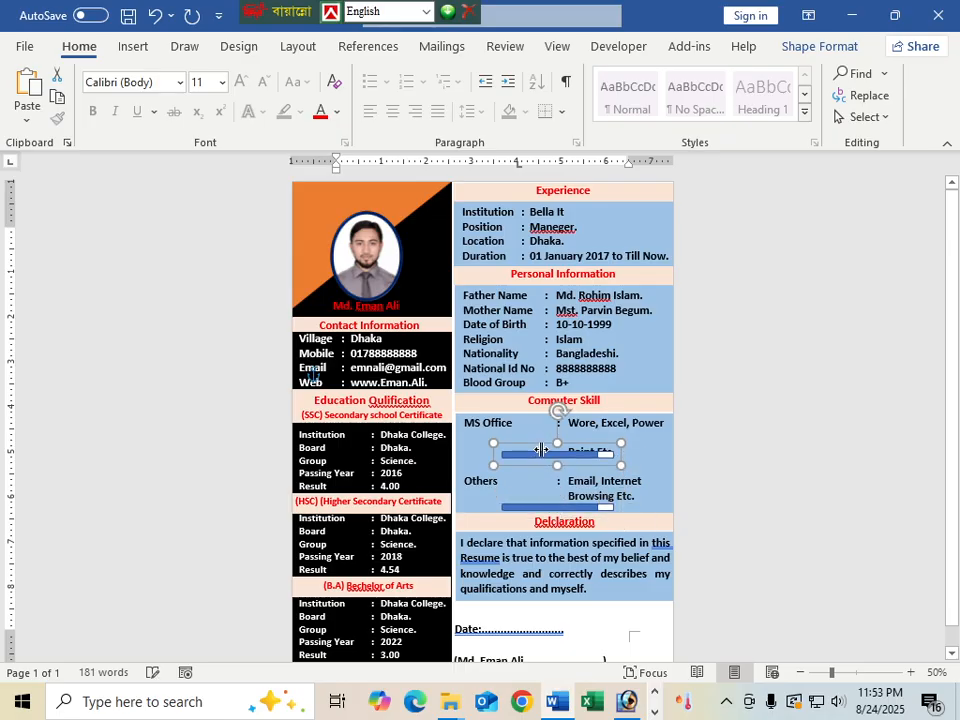
left_click_drag(540, 449, 541, 453)
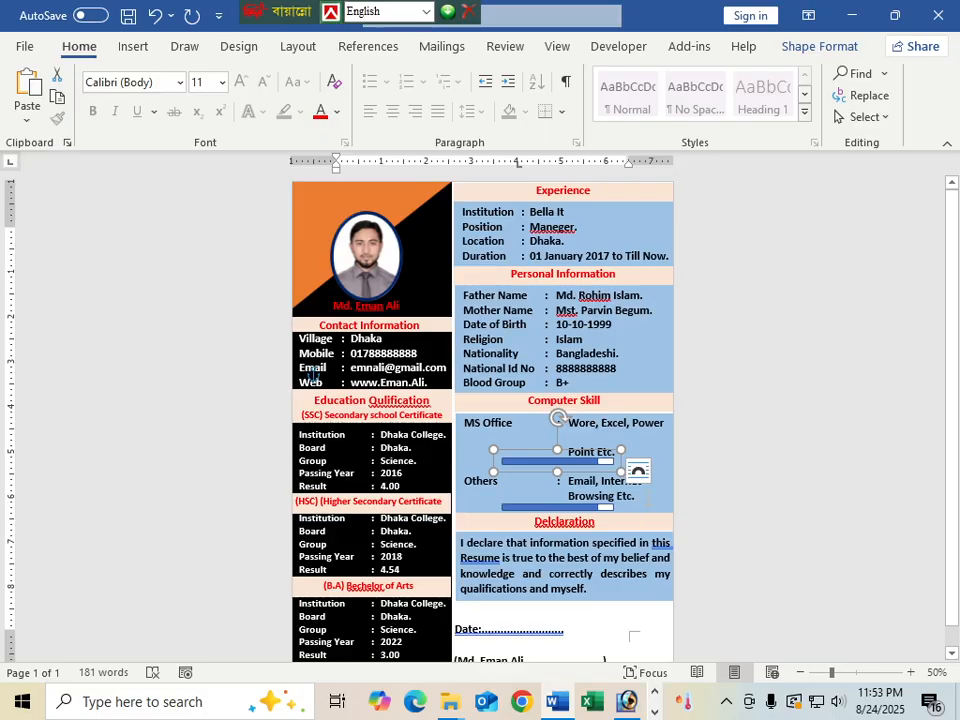
left_click(648, 501)
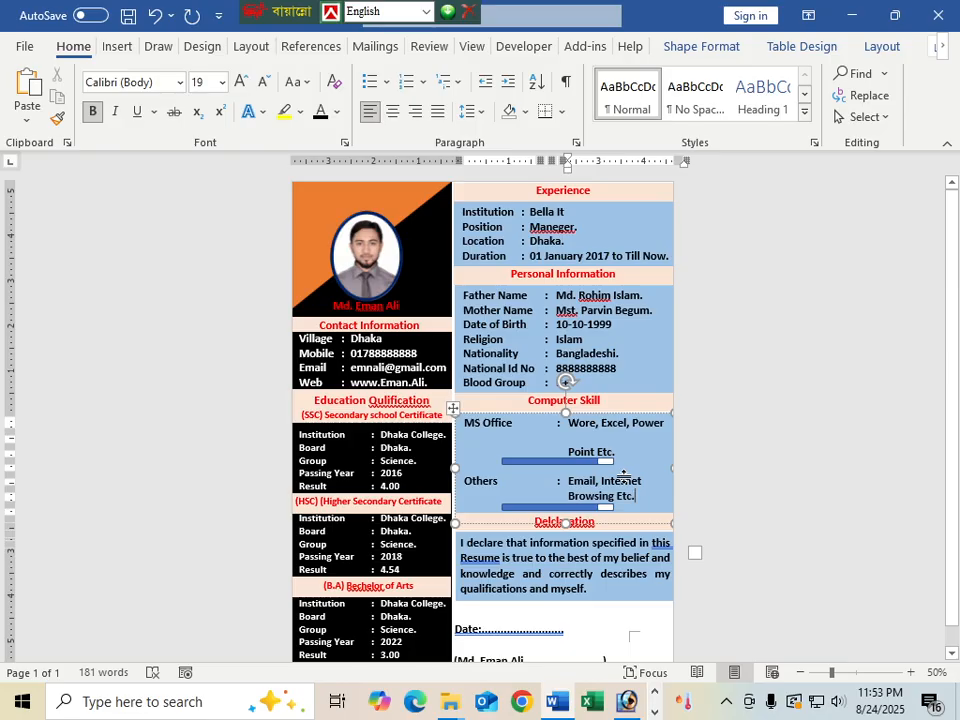
Switch from Word to the OBS Studio window via the taskbar
scroll(462, 355, "down", 1)
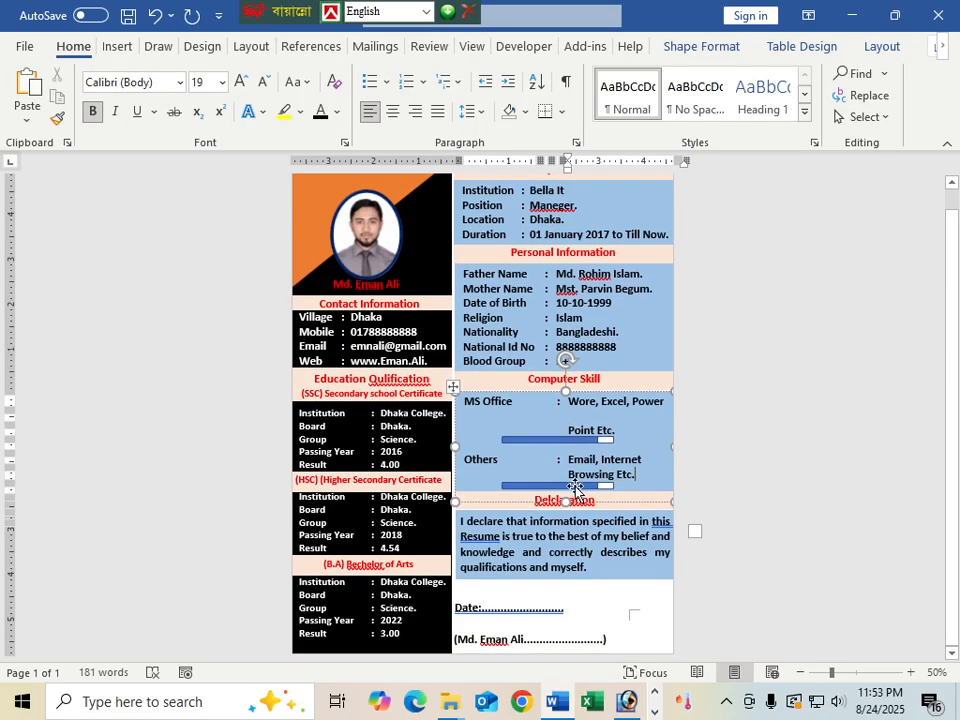
left_click(655, 692)
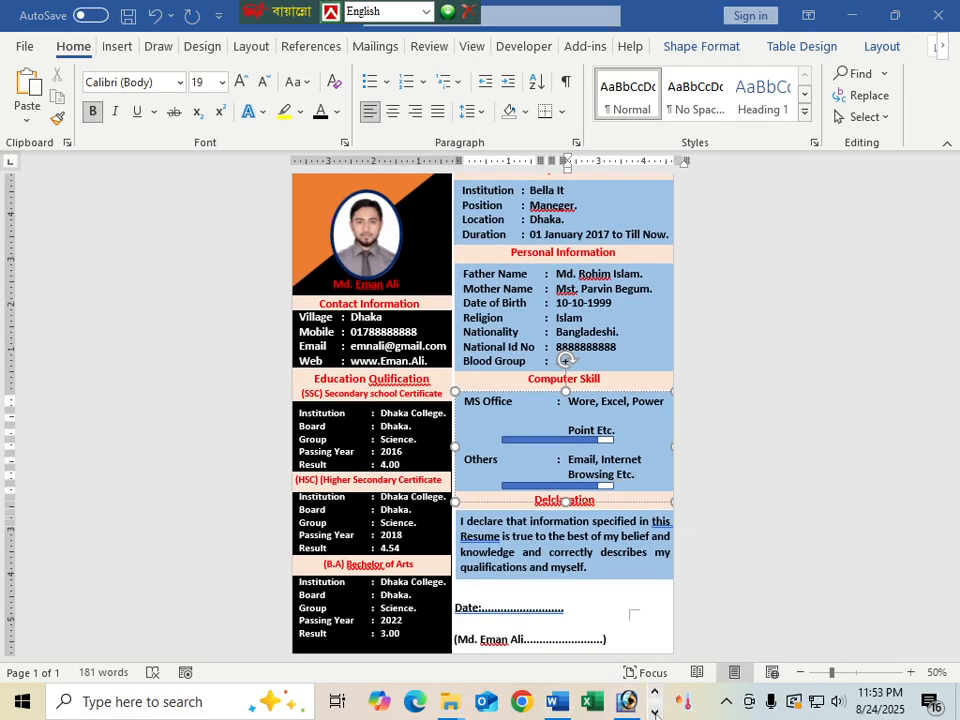
left_click(655, 712)
left_click(447, 706)
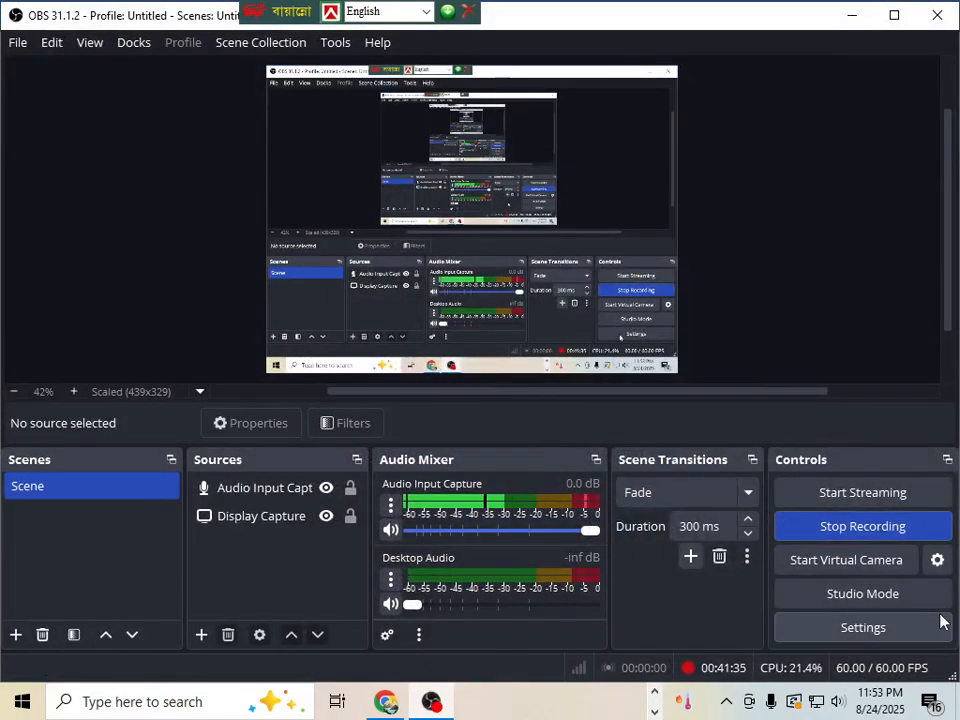